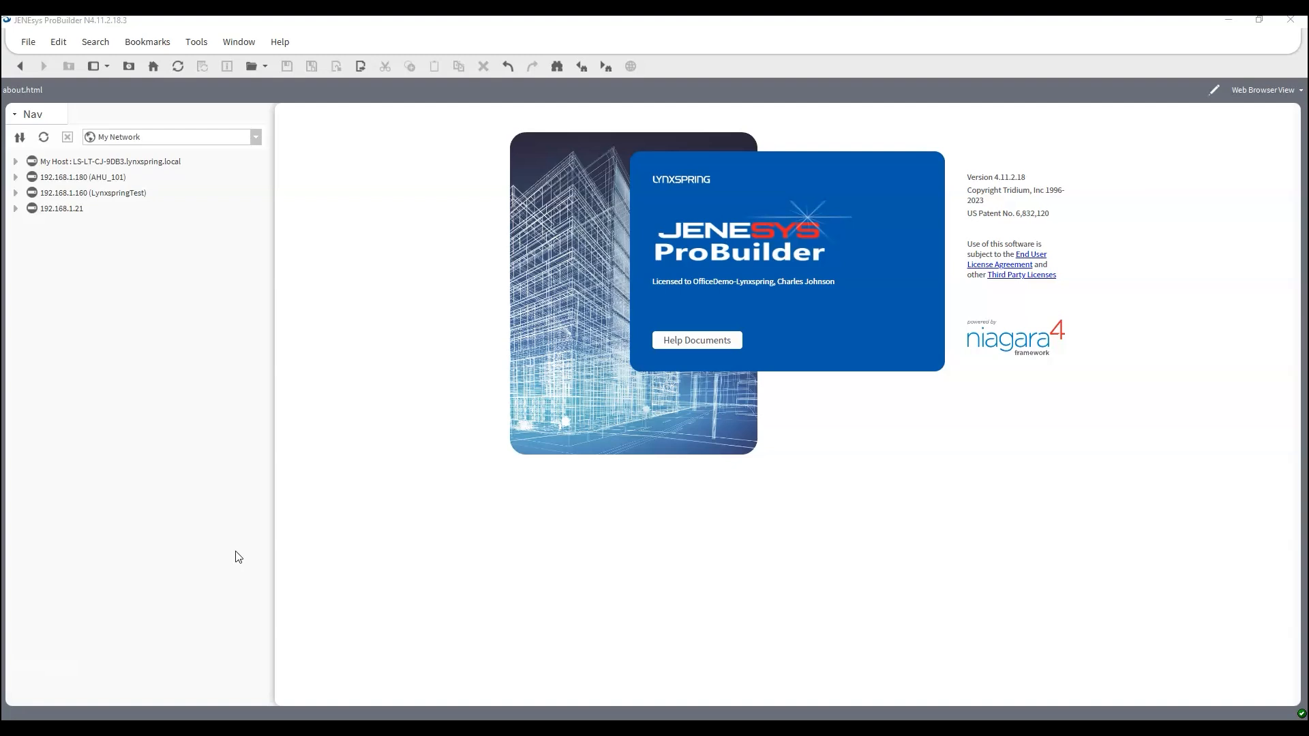
# Step: Back up the LynxspringTest station to the backups folder as backup_LynxspringTest_230806_1224.dist
pyautogui.click(17, 194)
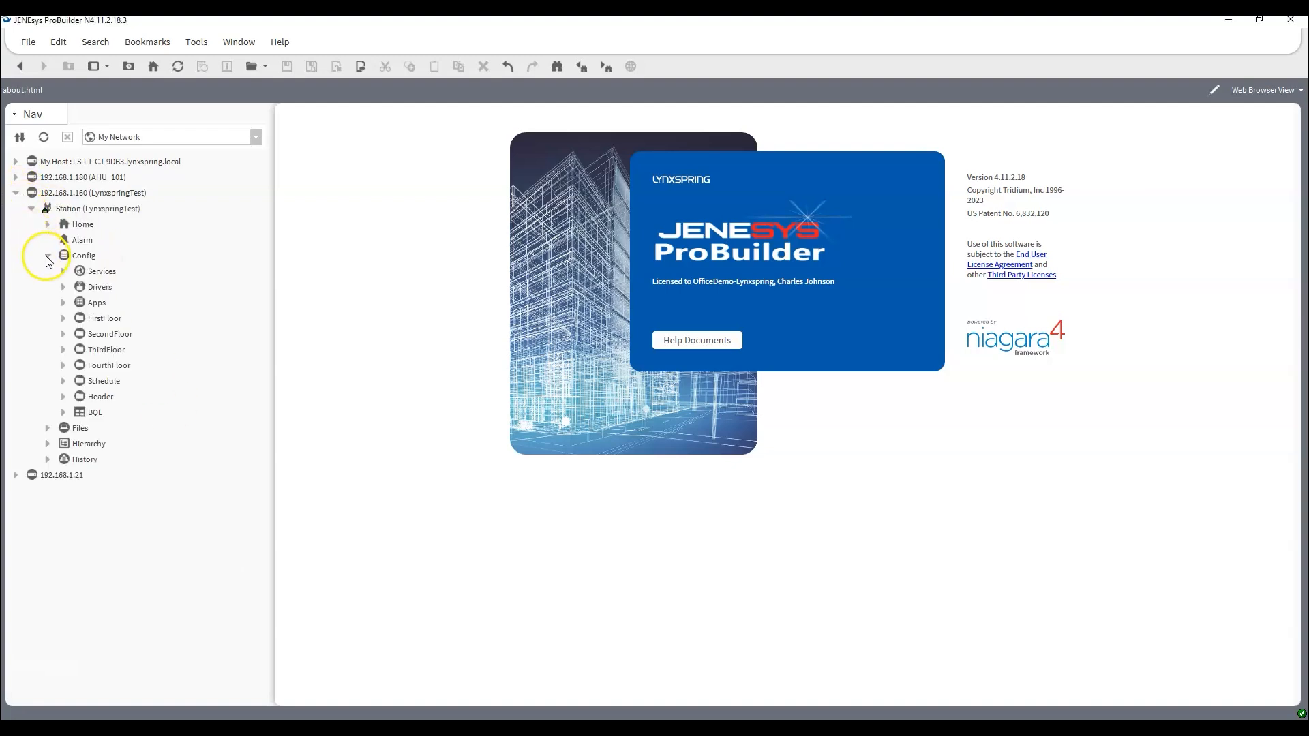
pyautogui.click(47, 257)
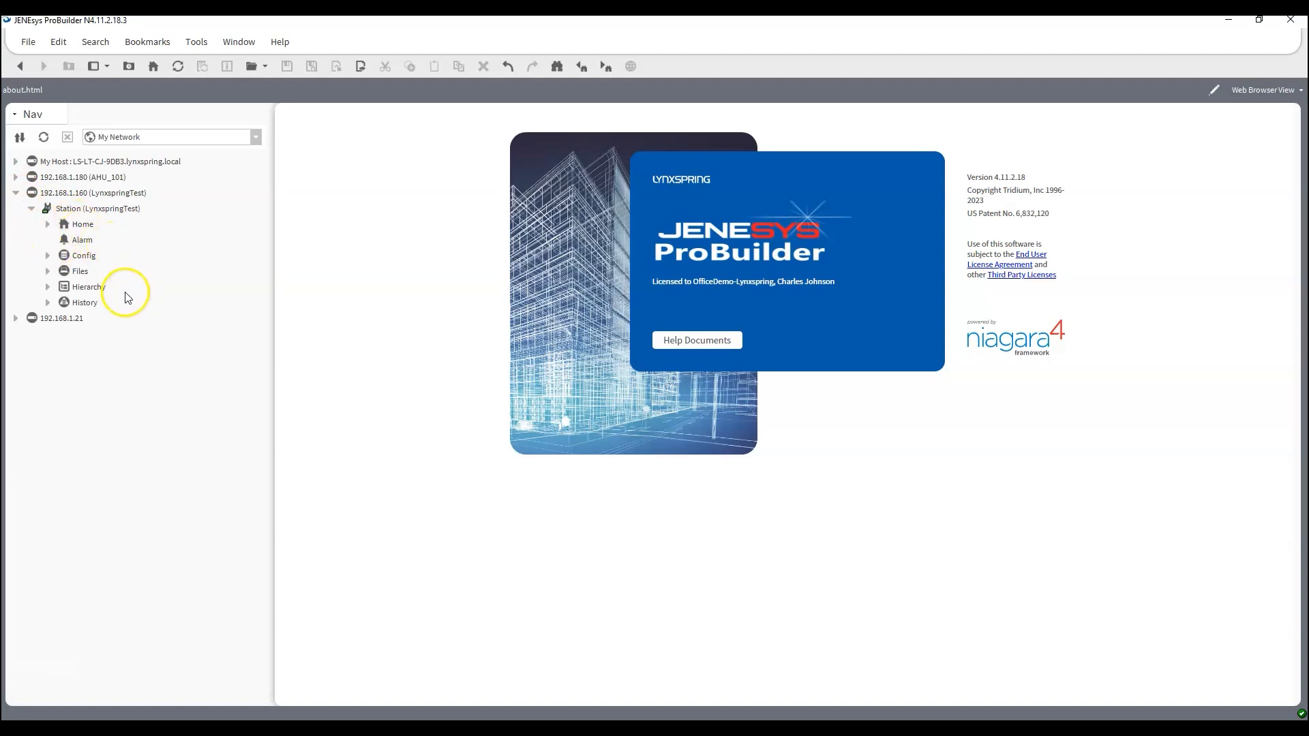
pyautogui.rightClick(95, 209)
pyautogui.moveTo(97, 212)
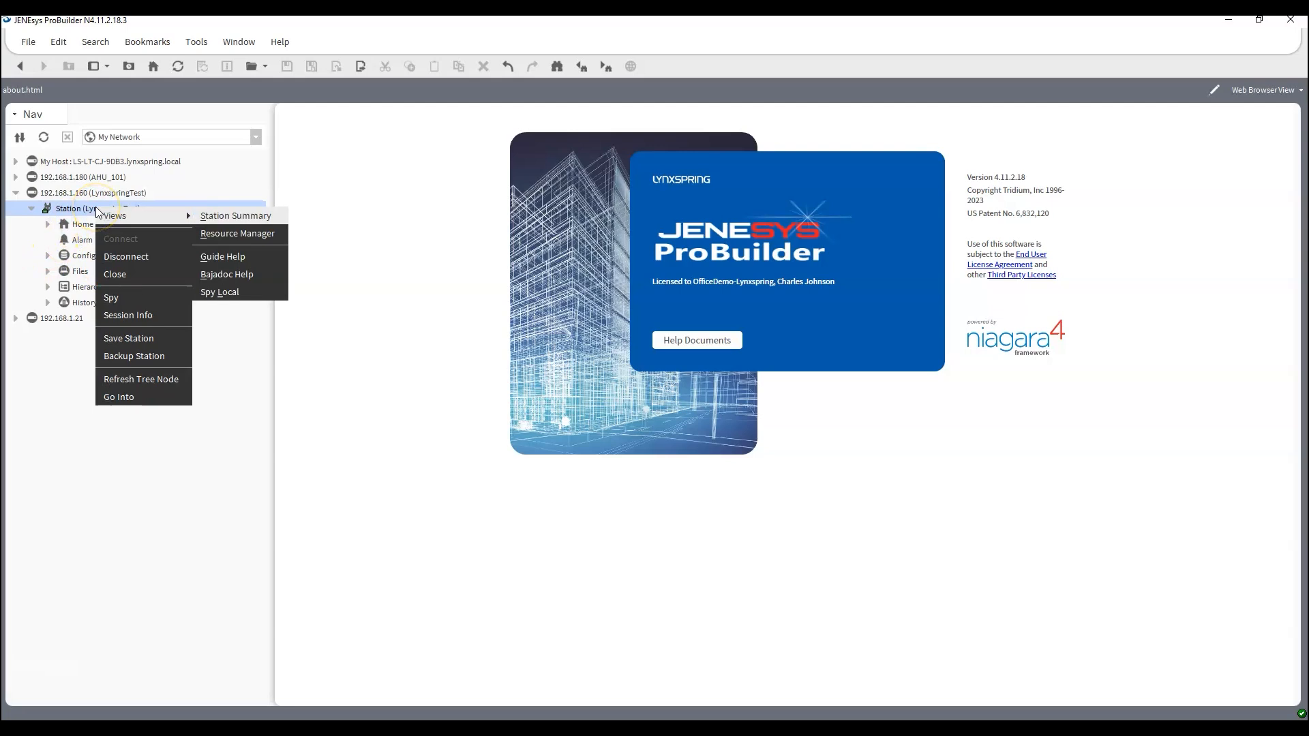
pyautogui.click(135, 356)
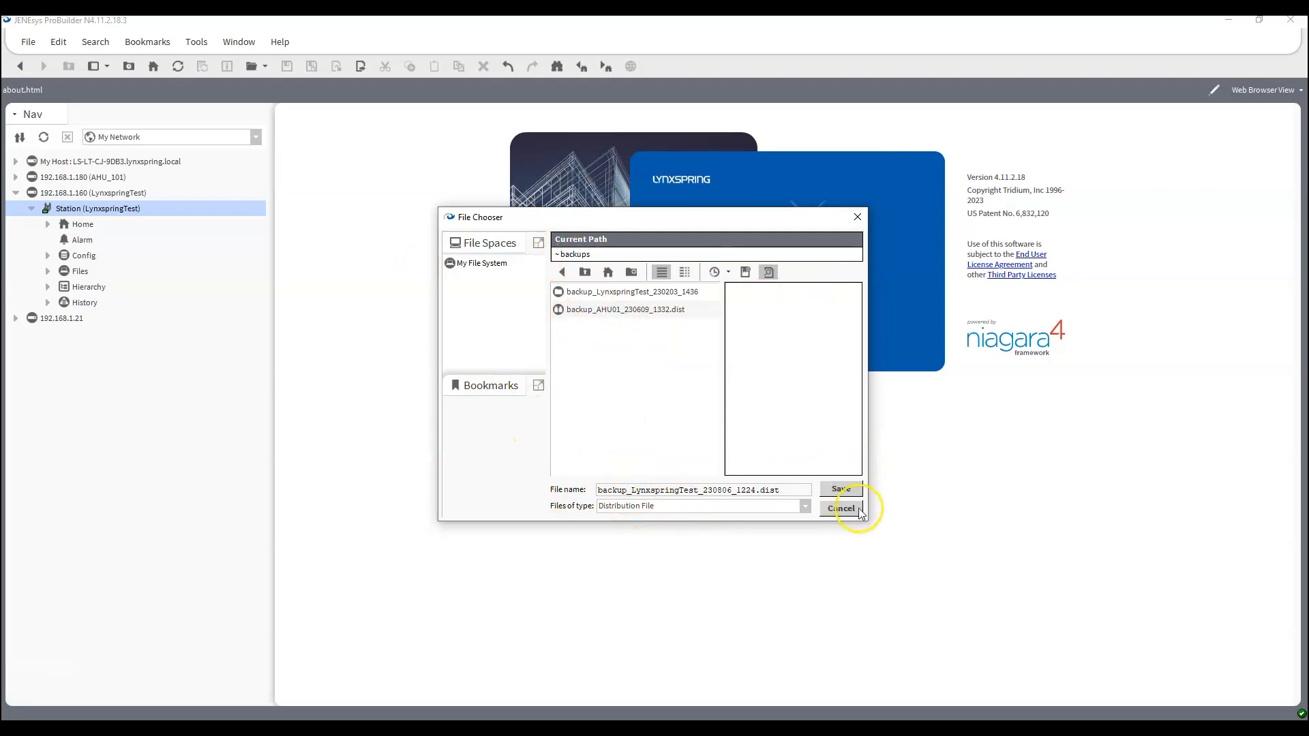
pyautogui.click(839, 489)
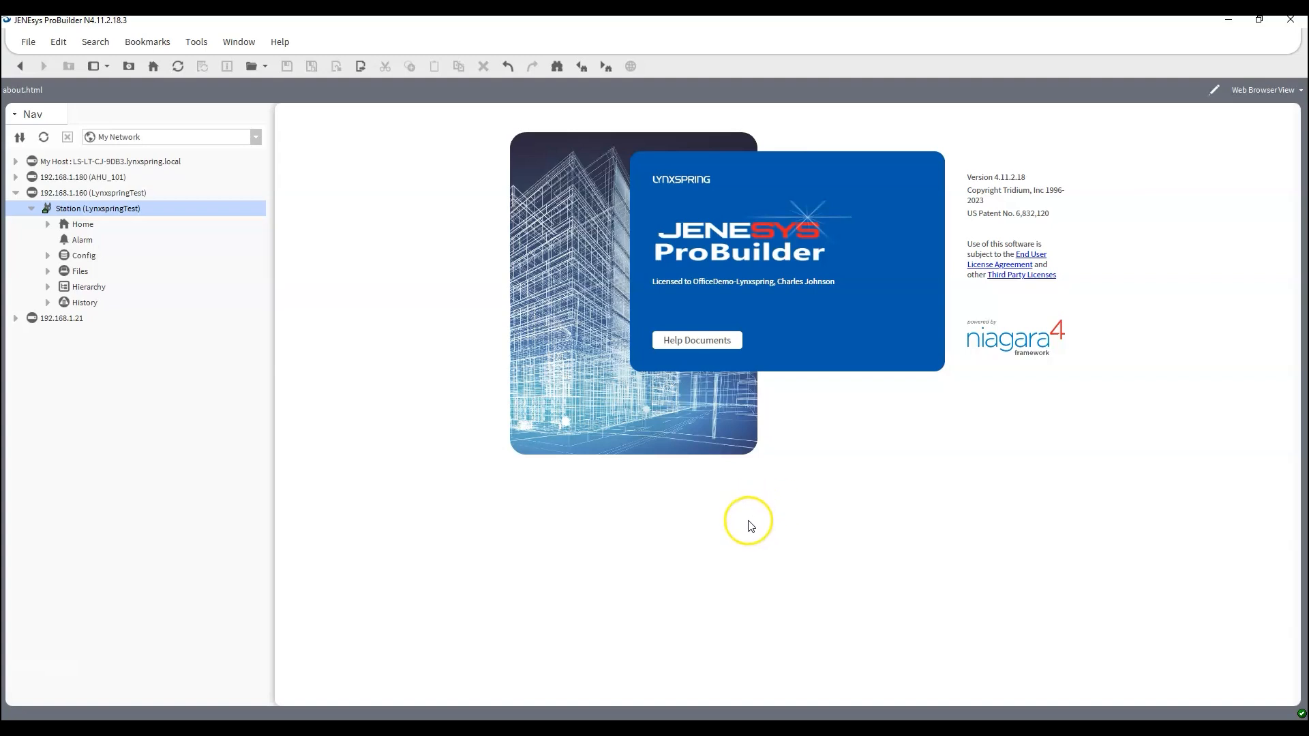
# Step: Open the station's ProgramService in the Batch Editor and clear all listed objects
pyautogui.click(47, 256)
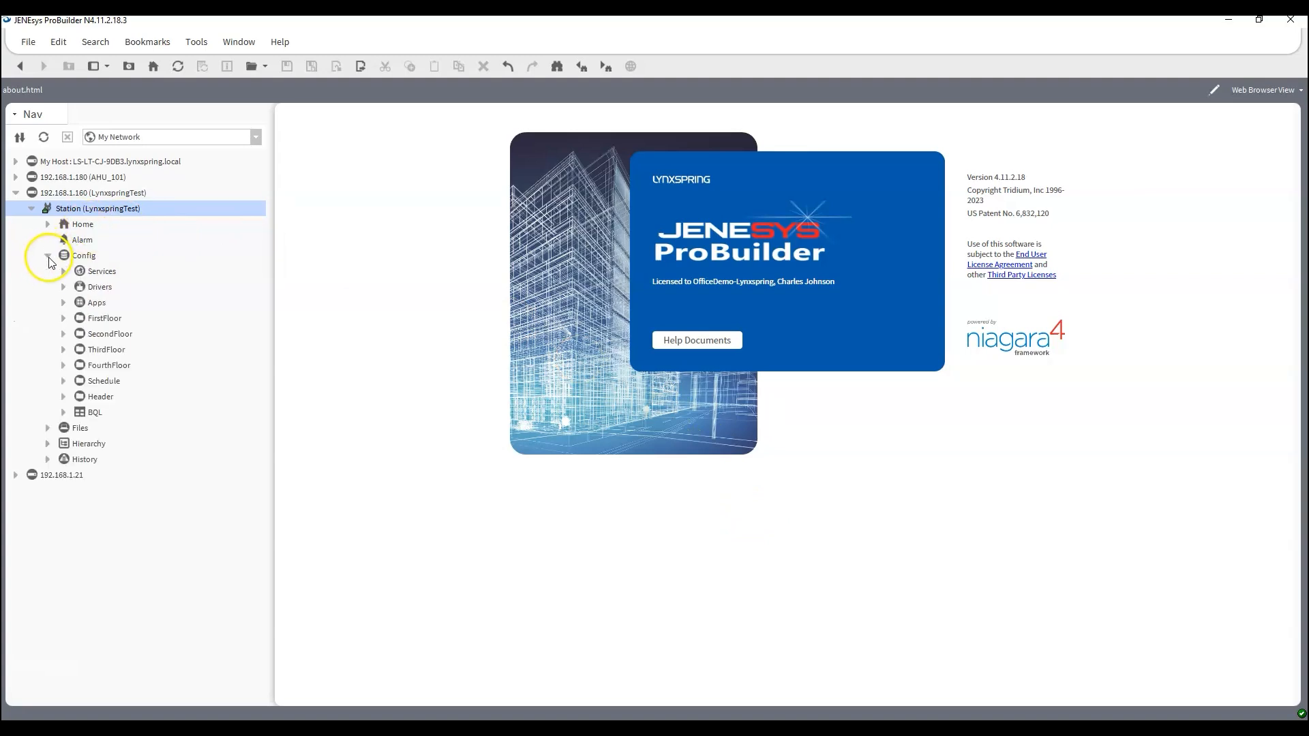
pyautogui.click(64, 271)
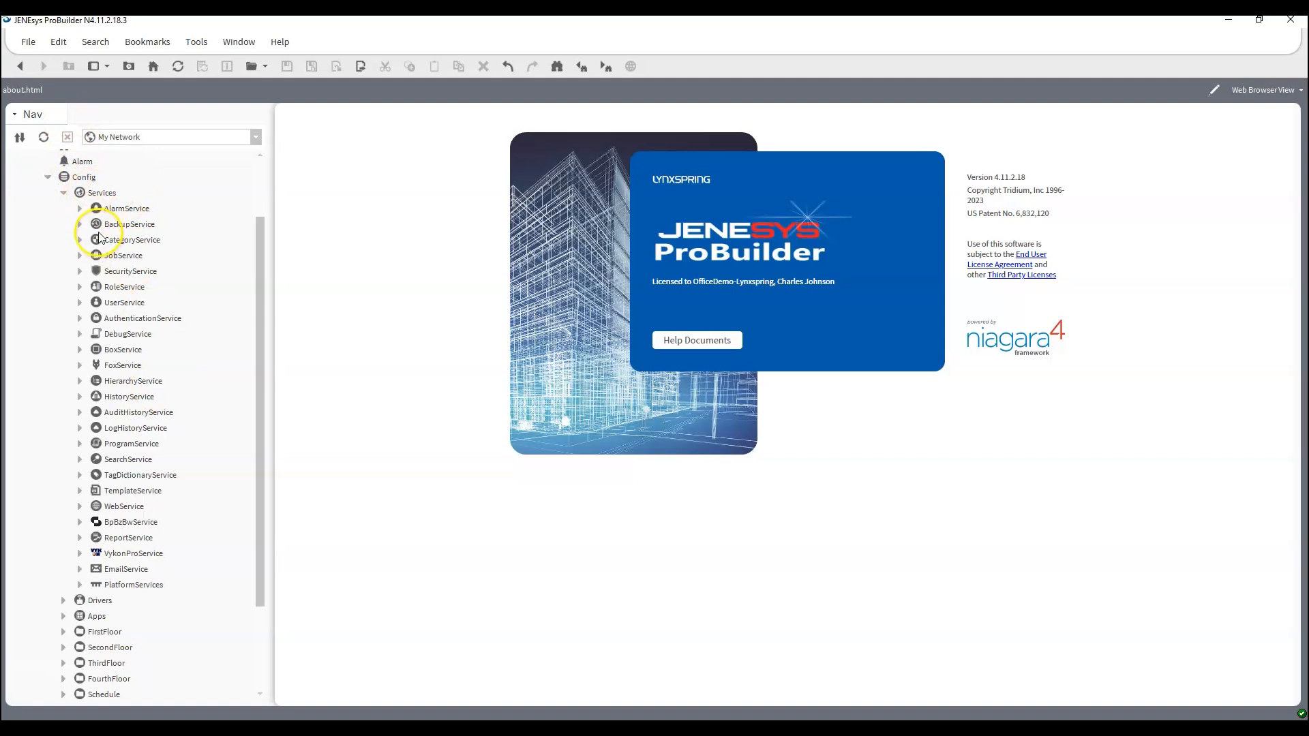
pyautogui.click(125, 448)
pyautogui.doubleClick(191, 443)
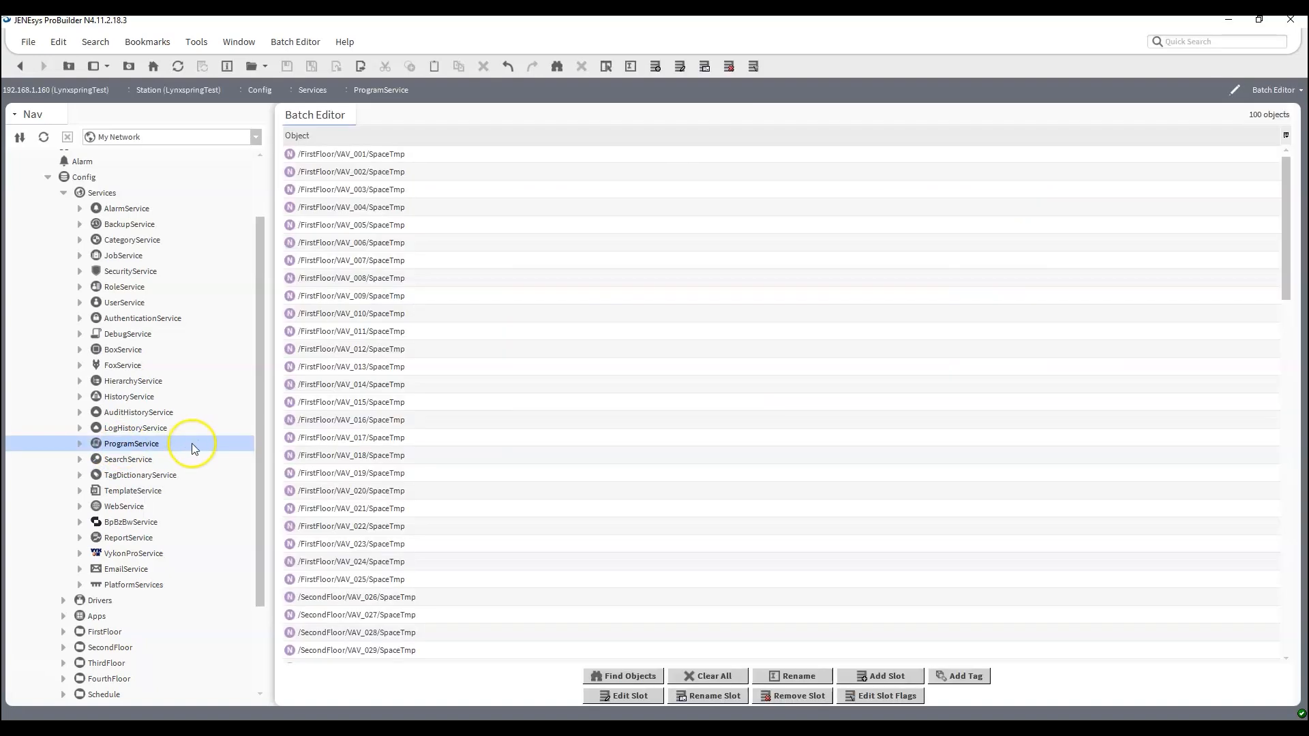
pyautogui.click(709, 675)
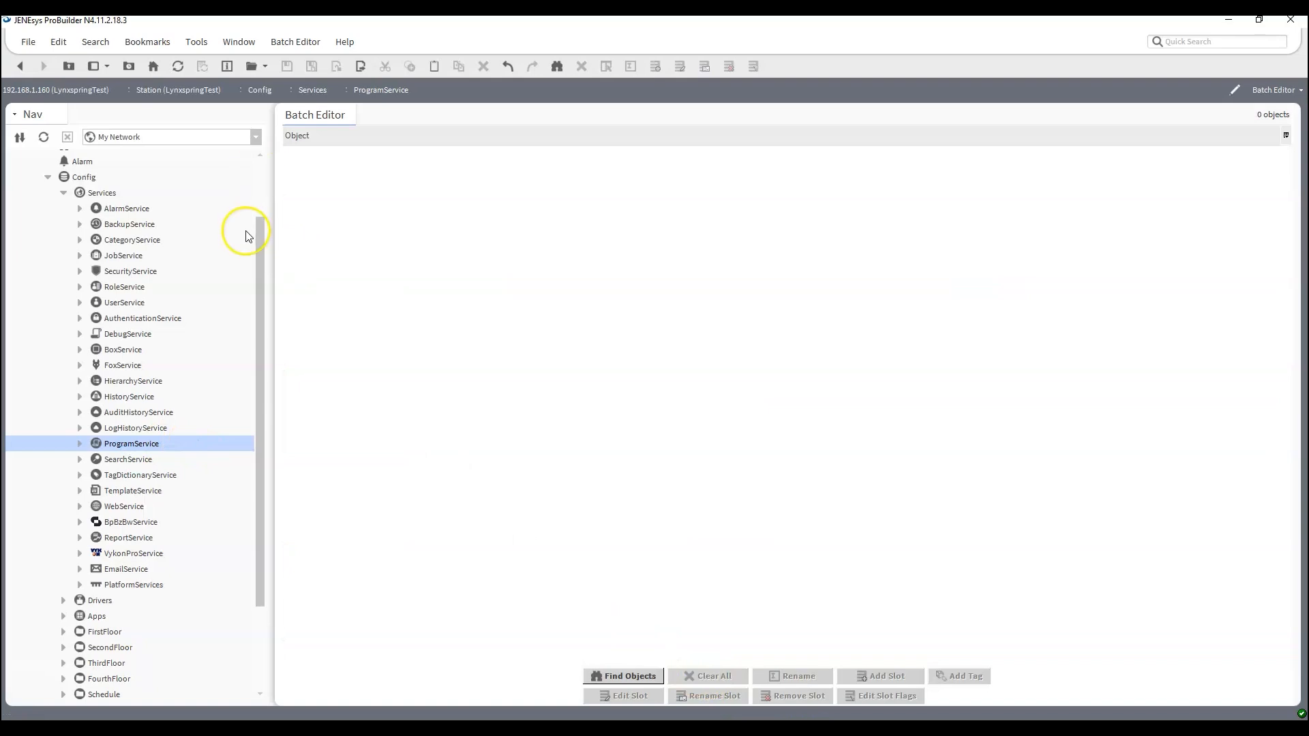
# Step: Browse the VAV folders under FirstFloor and the points inside VAV_001
pyautogui.click(63, 193)
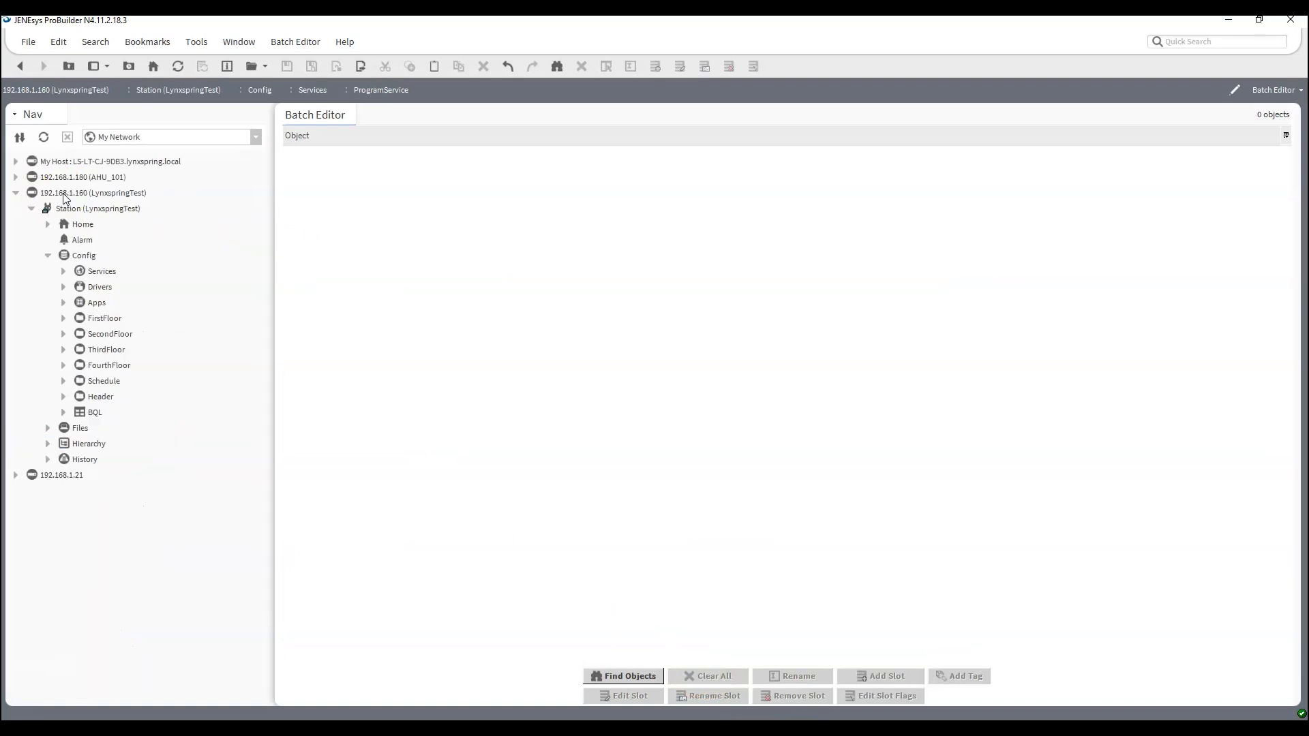
pyautogui.click(63, 319)
pyautogui.click(80, 256)
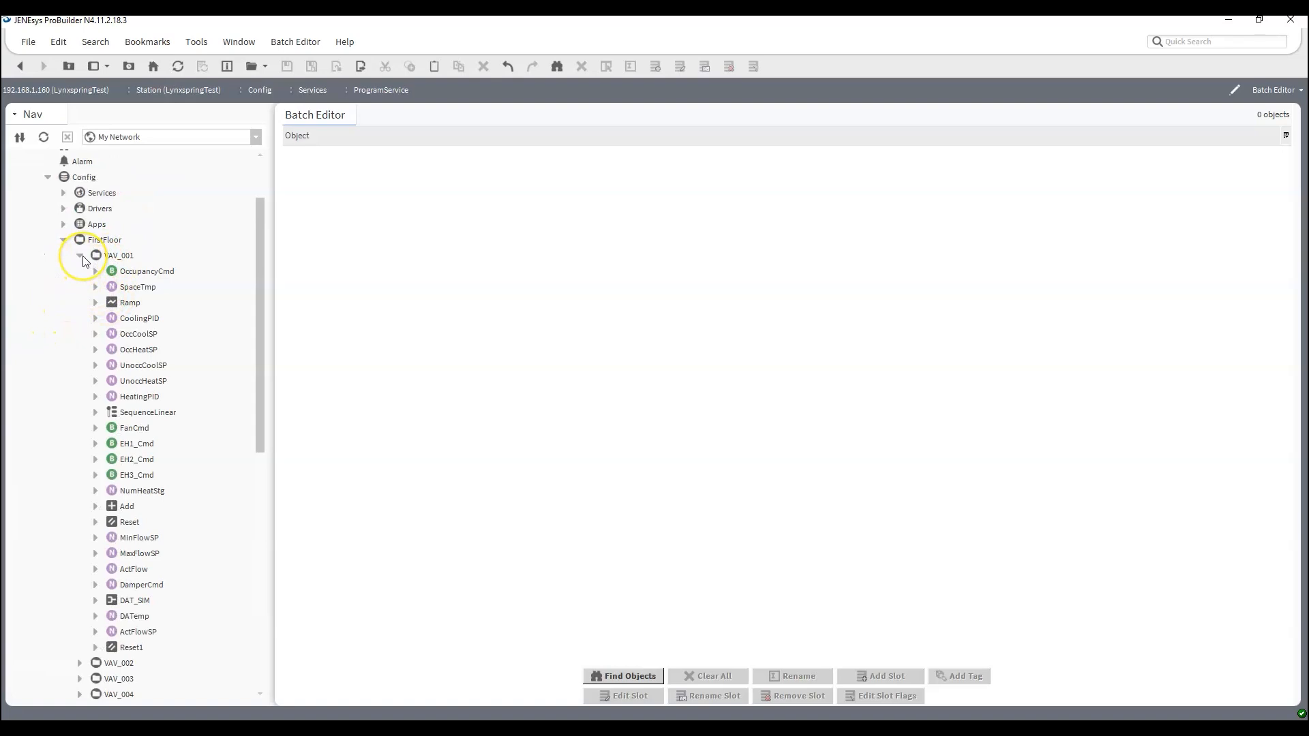
pyautogui.click(80, 256)
pyautogui.scroll(-1, 78, 265)
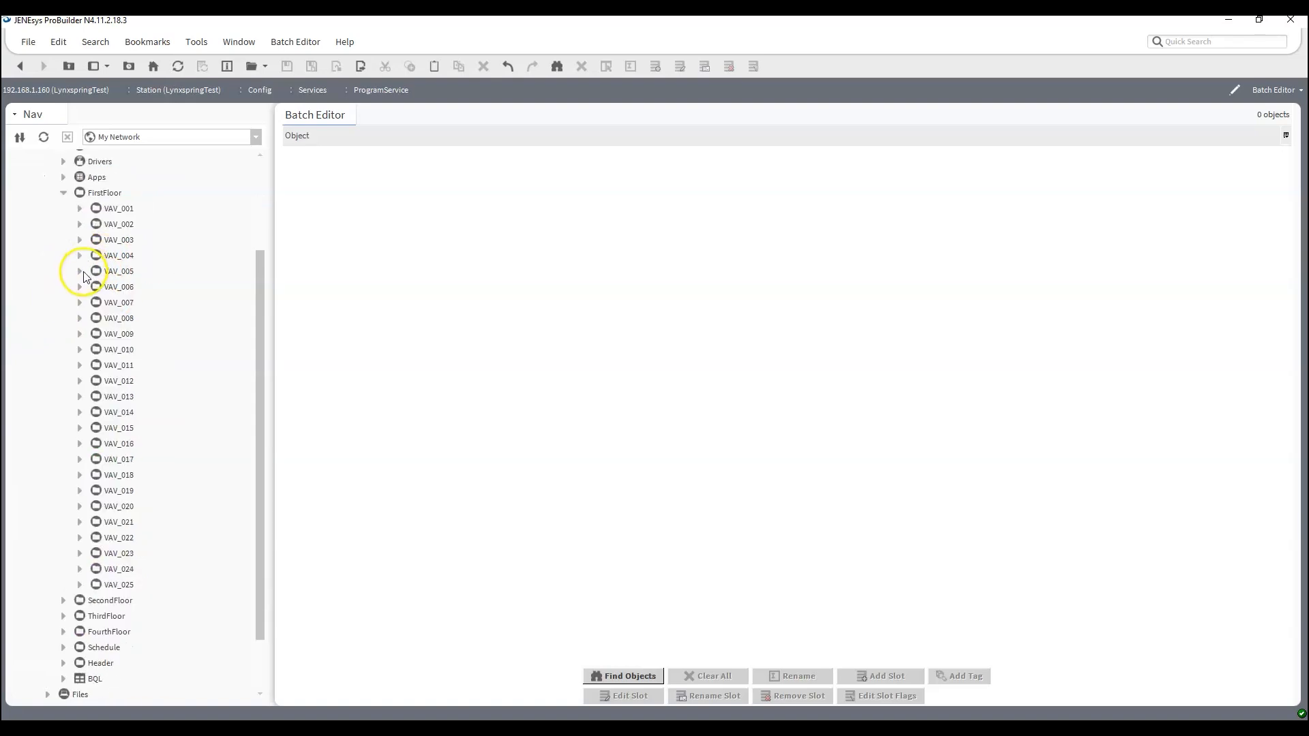
pyautogui.click(78, 209)
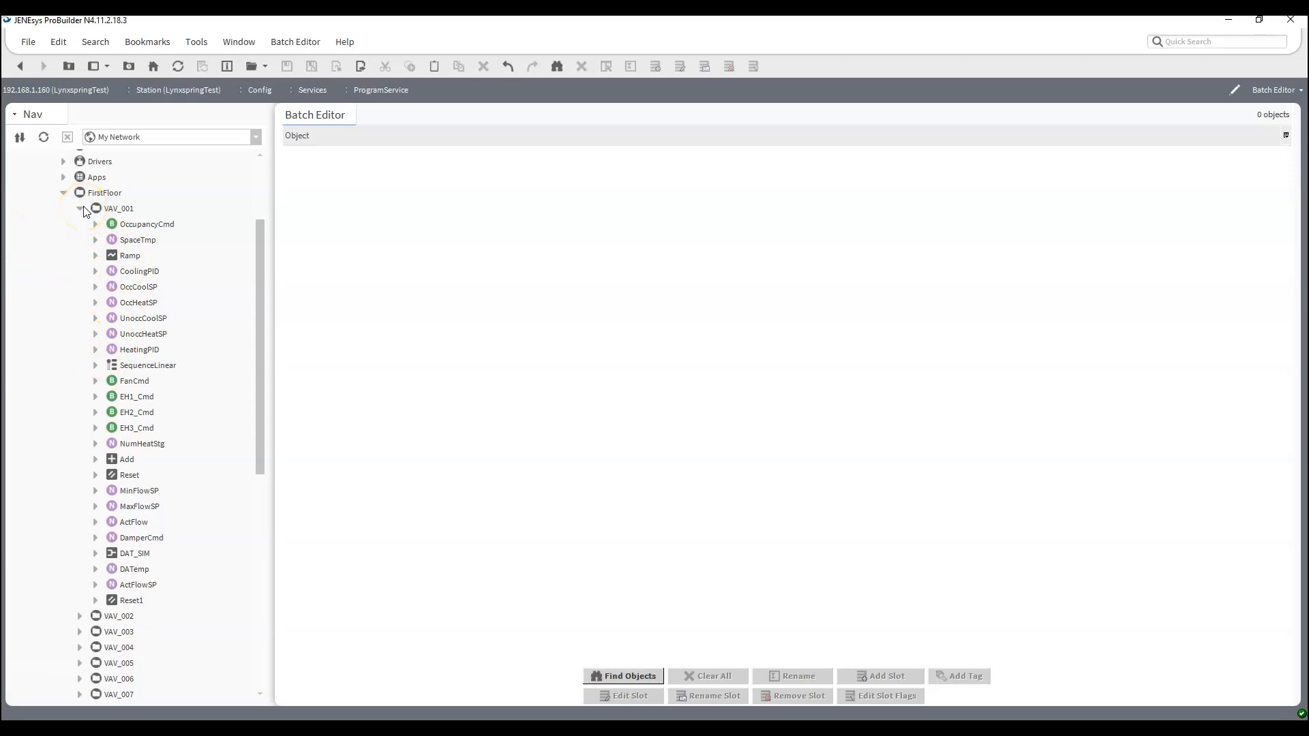
pyautogui.click(81, 208)
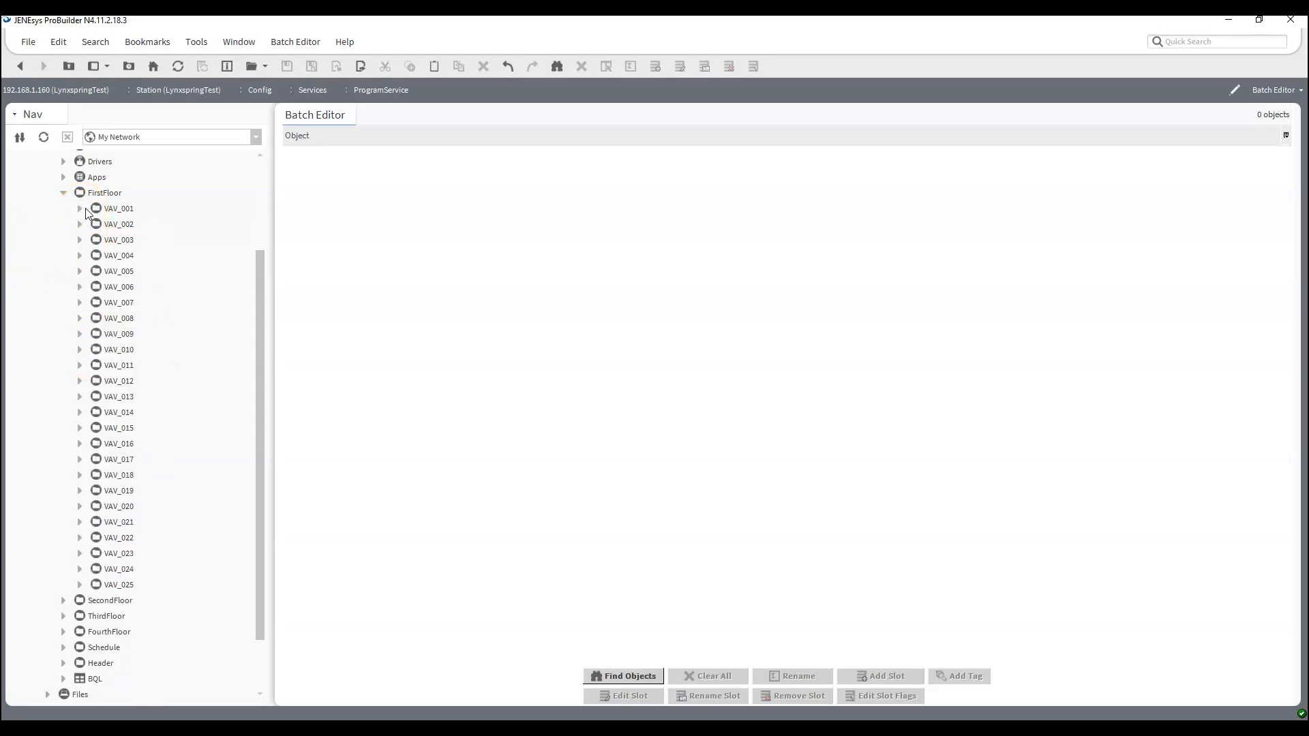
# Step: View VAV_001's wire sheet and check the available actions of OccupancyCmd and DamperCmd
pyautogui.doubleClick(108, 208)
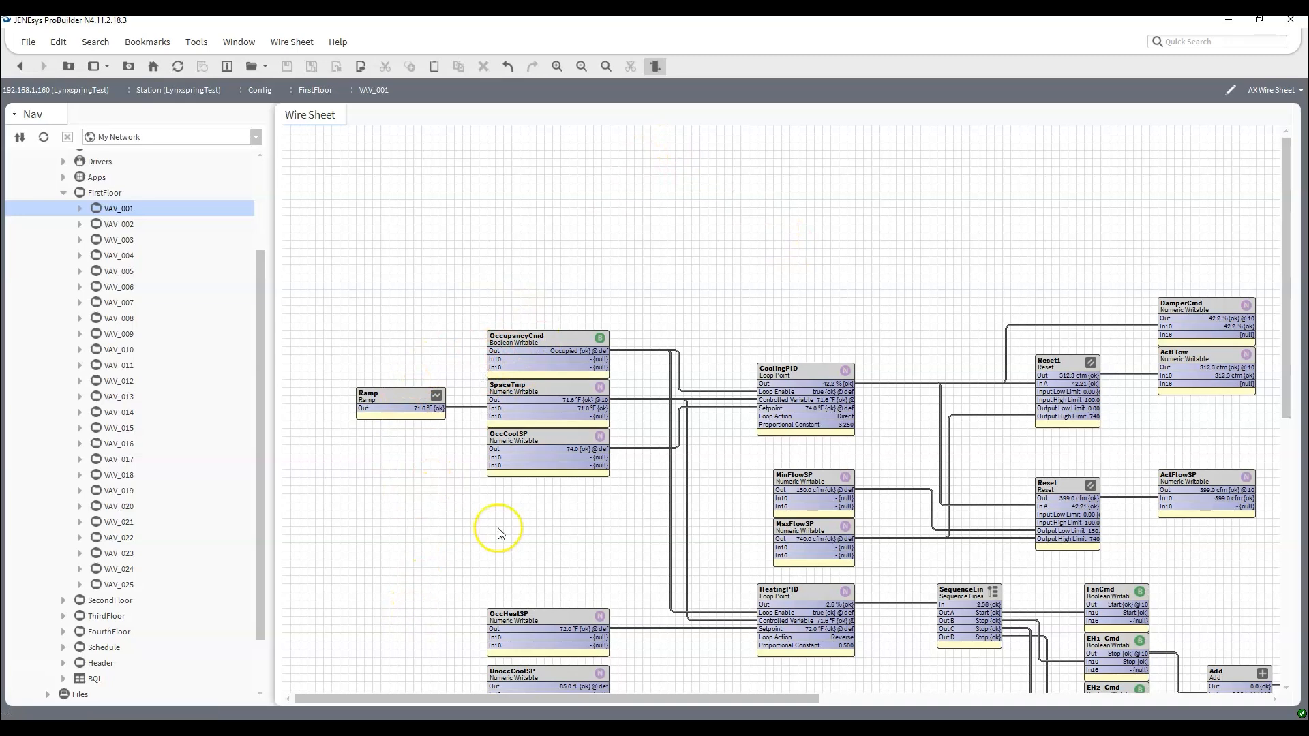
pyautogui.rightClick(570, 345)
pyautogui.moveTo(600, 292)
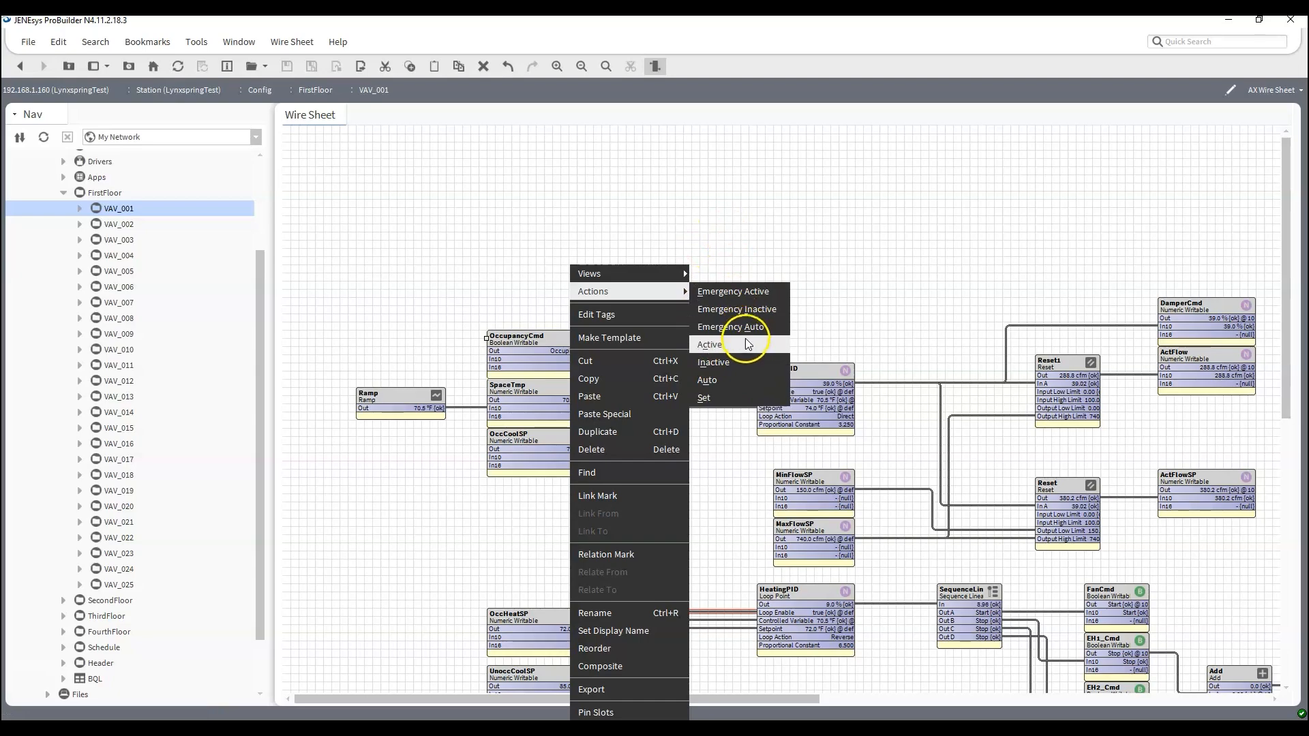
pyautogui.click(872, 229)
pyautogui.click(1200, 323)
pyautogui.rightClick(1201, 322)
pyautogui.moveTo(1223, 297)
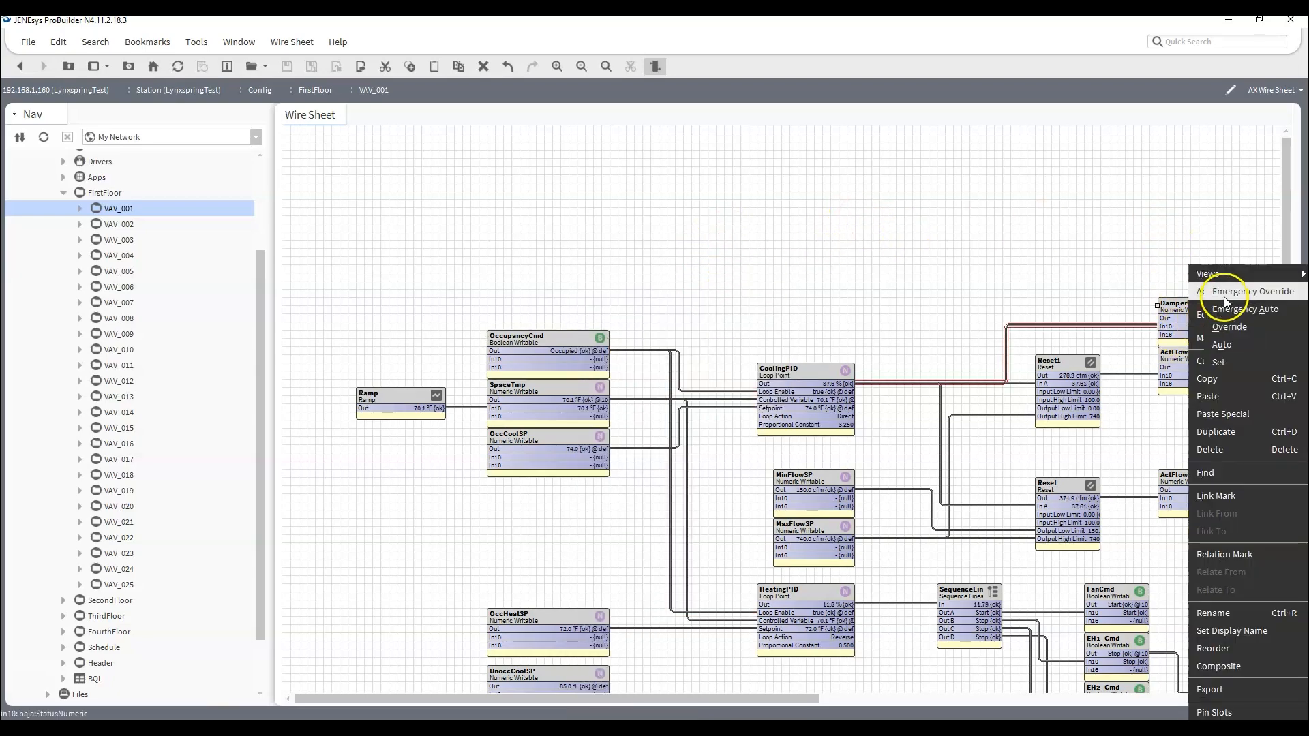
pyautogui.click(968, 281)
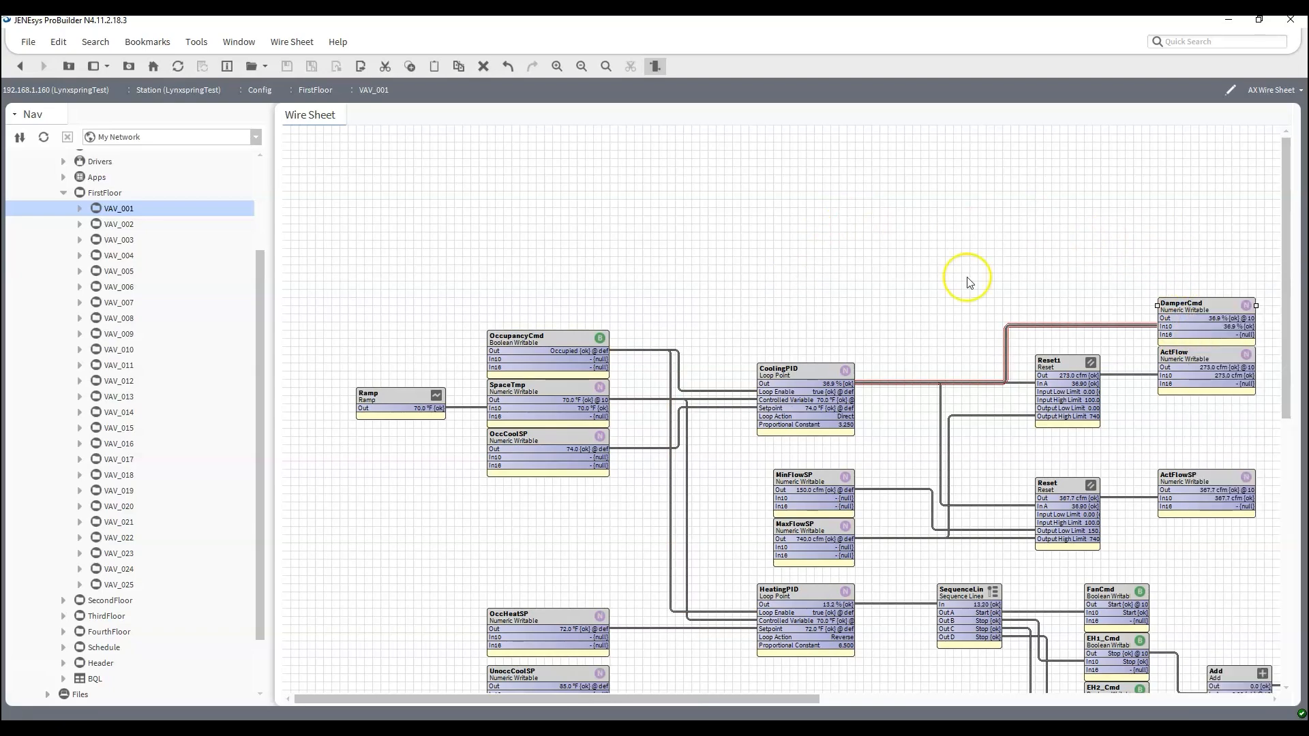
# Step: Examine the rest of VAV_001's wire sheet, including the available actions of OccHeatSP
pyautogui.moveTo(701, 699); pyautogui.dragTo(905, 710)
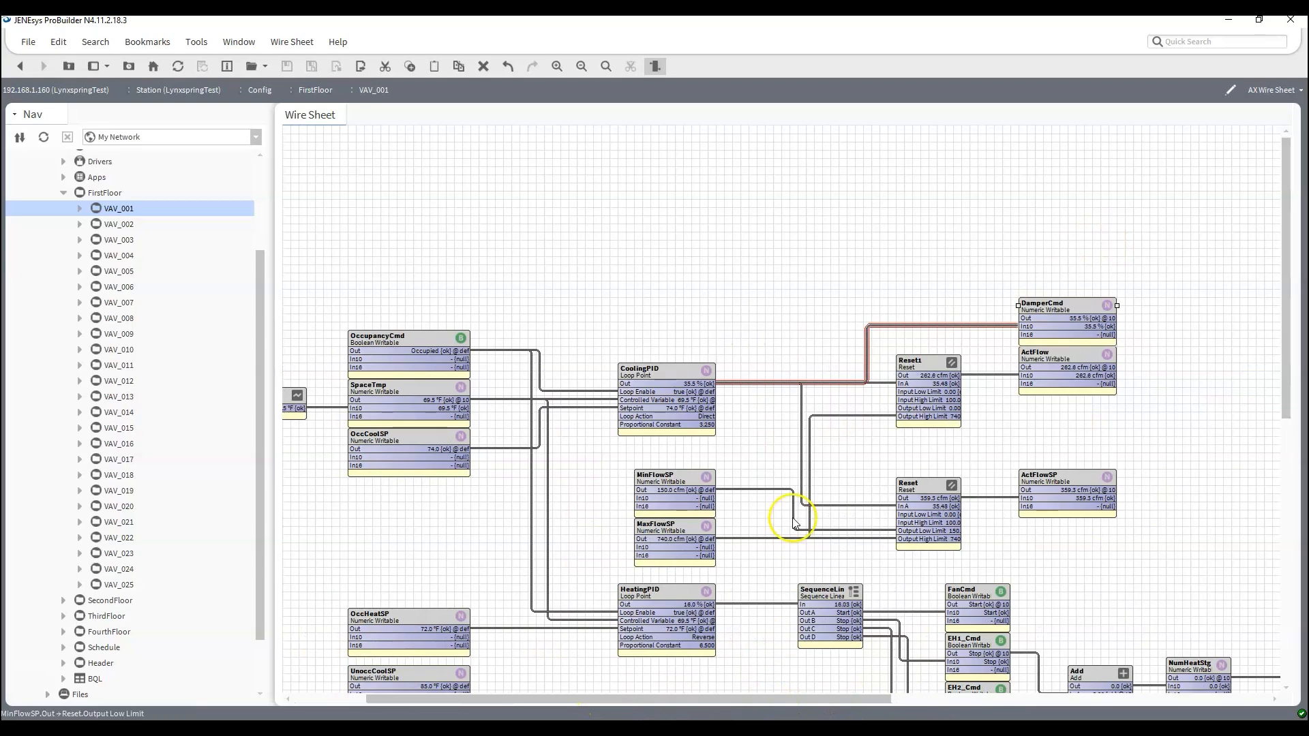
pyautogui.scroll(-3, 789, 512)
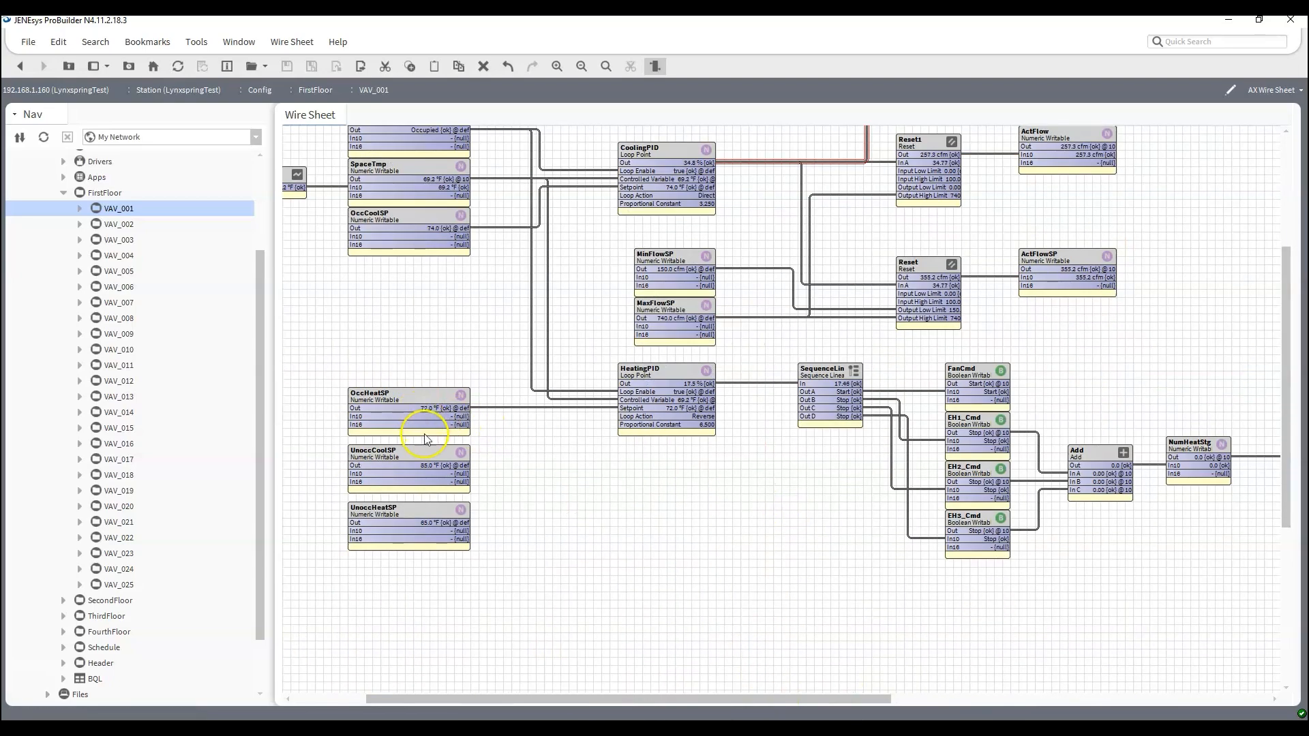
pyautogui.rightClick(423, 401)
pyautogui.moveTo(525, 292)
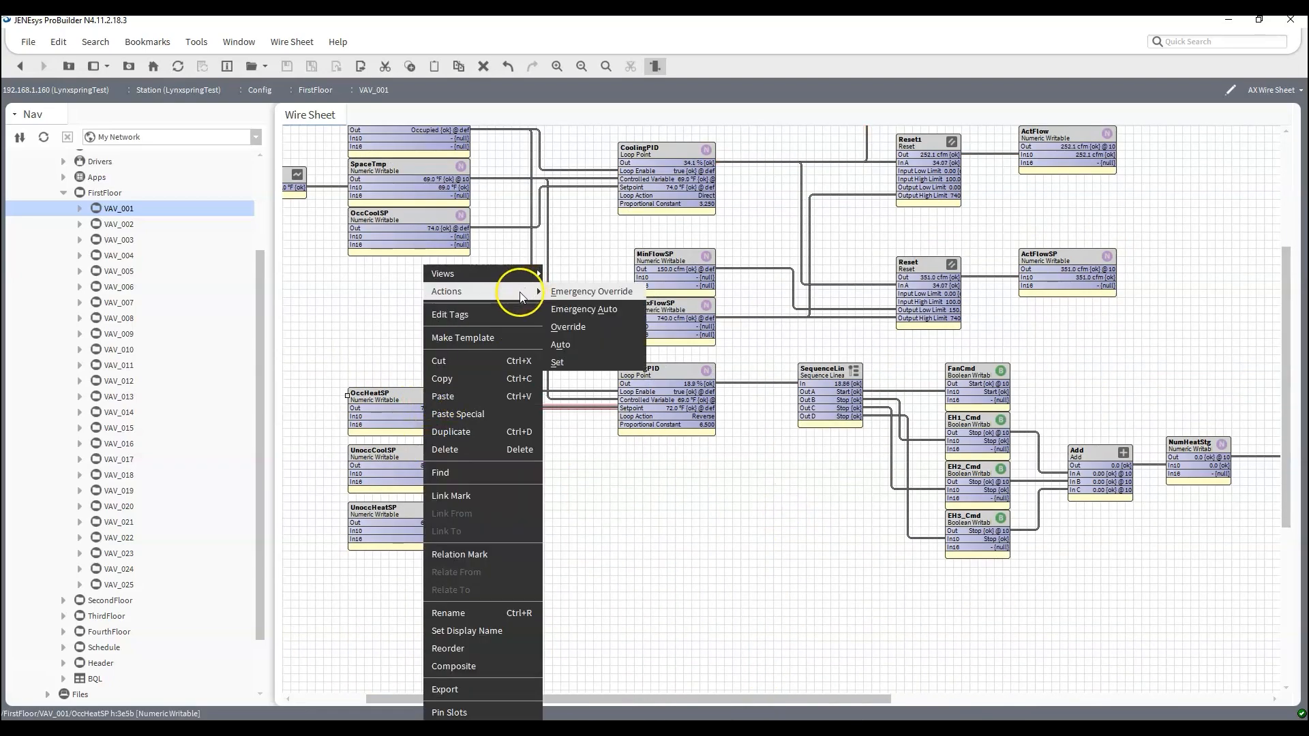
pyautogui.click(359, 312)
pyautogui.scroll(3, 716, 486)
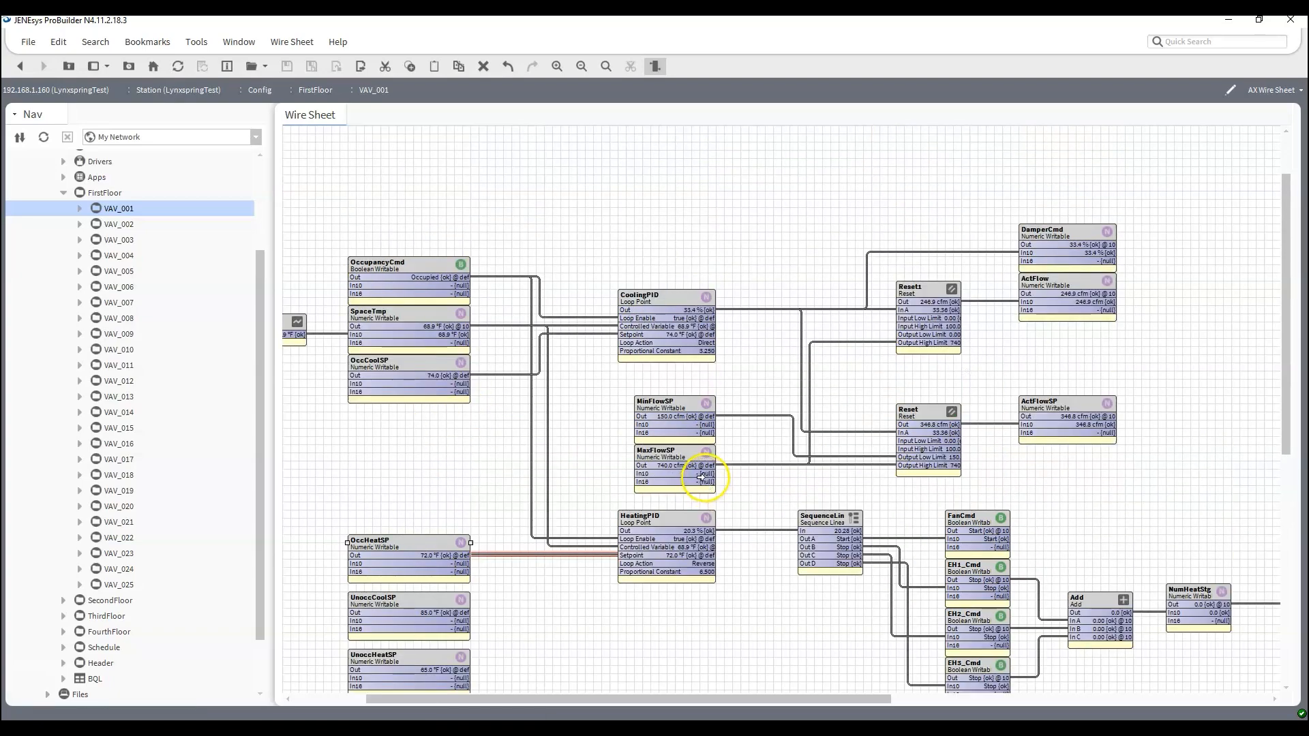
pyautogui.moveTo(632, 700); pyautogui.dragTo(545, 680)
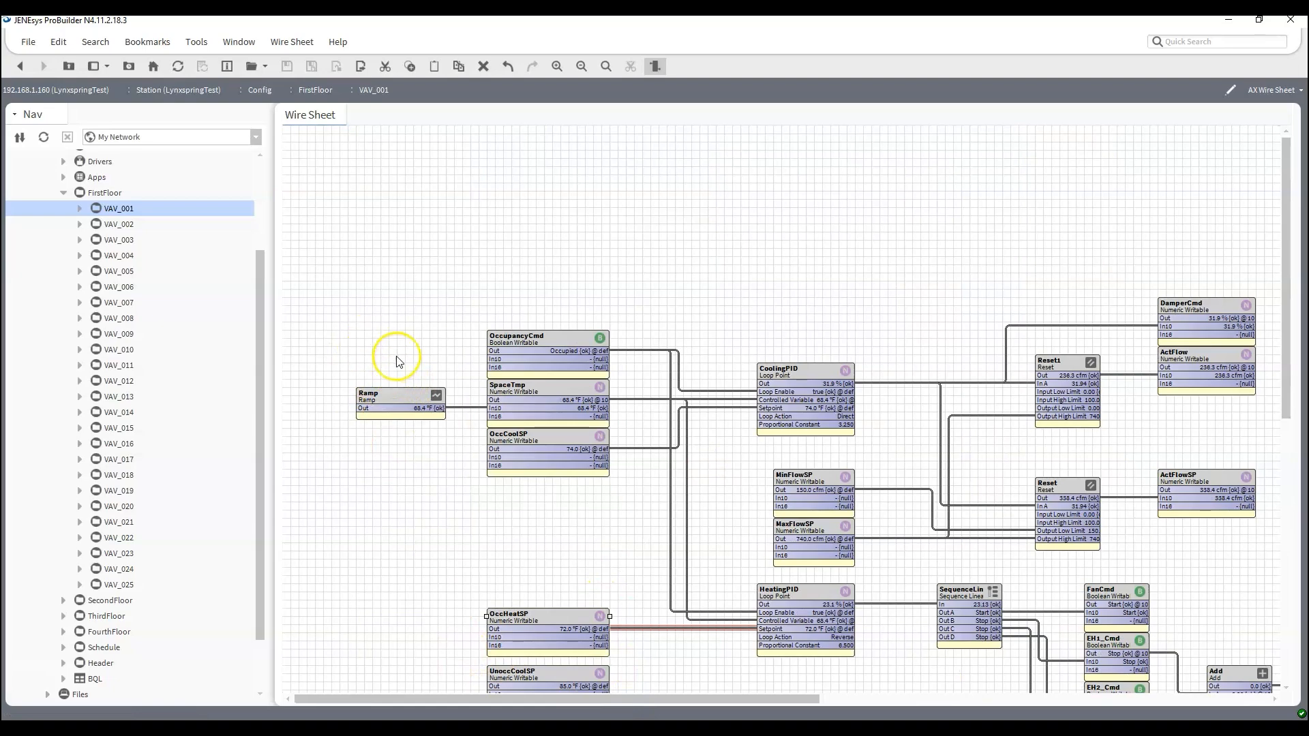
pyautogui.scroll(-1, 402, 354)
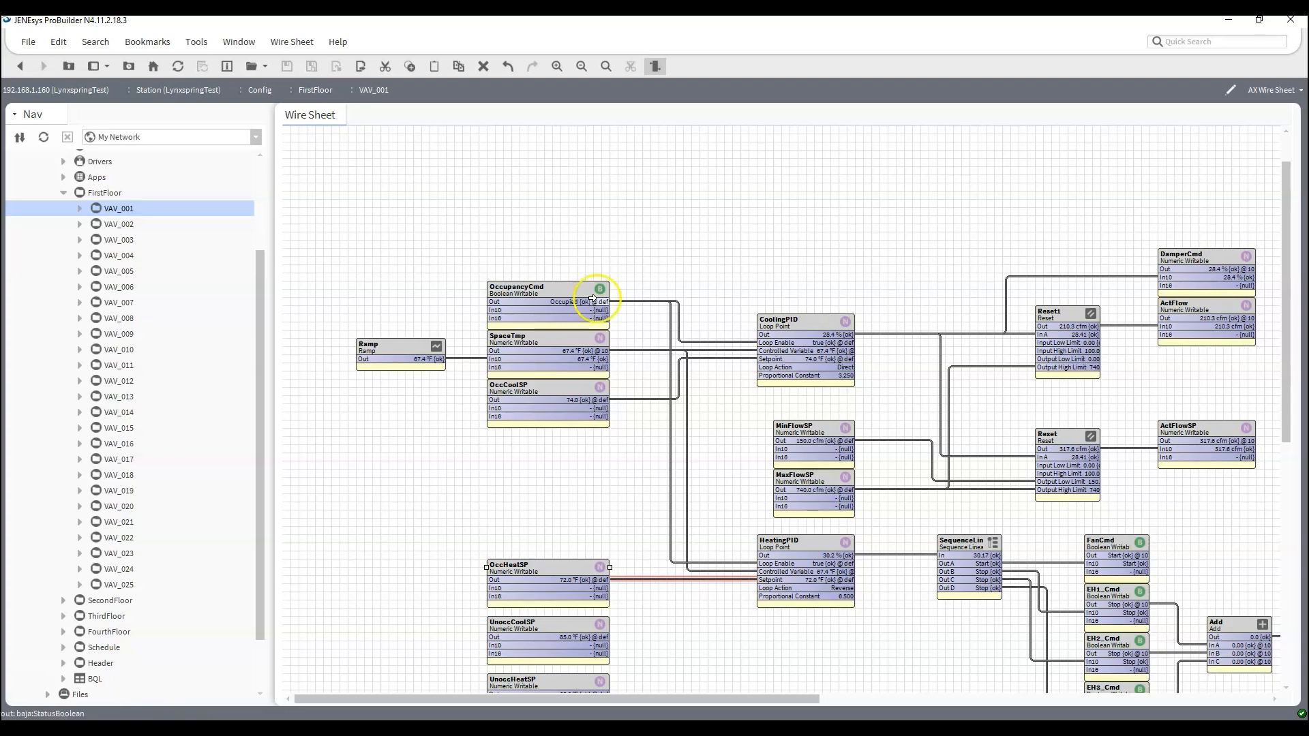
# Step: Open ProgramService's Batch Editor in a new tab alongside the VAV_001 wire sheet
pyautogui.scroll(3, 63, 195)
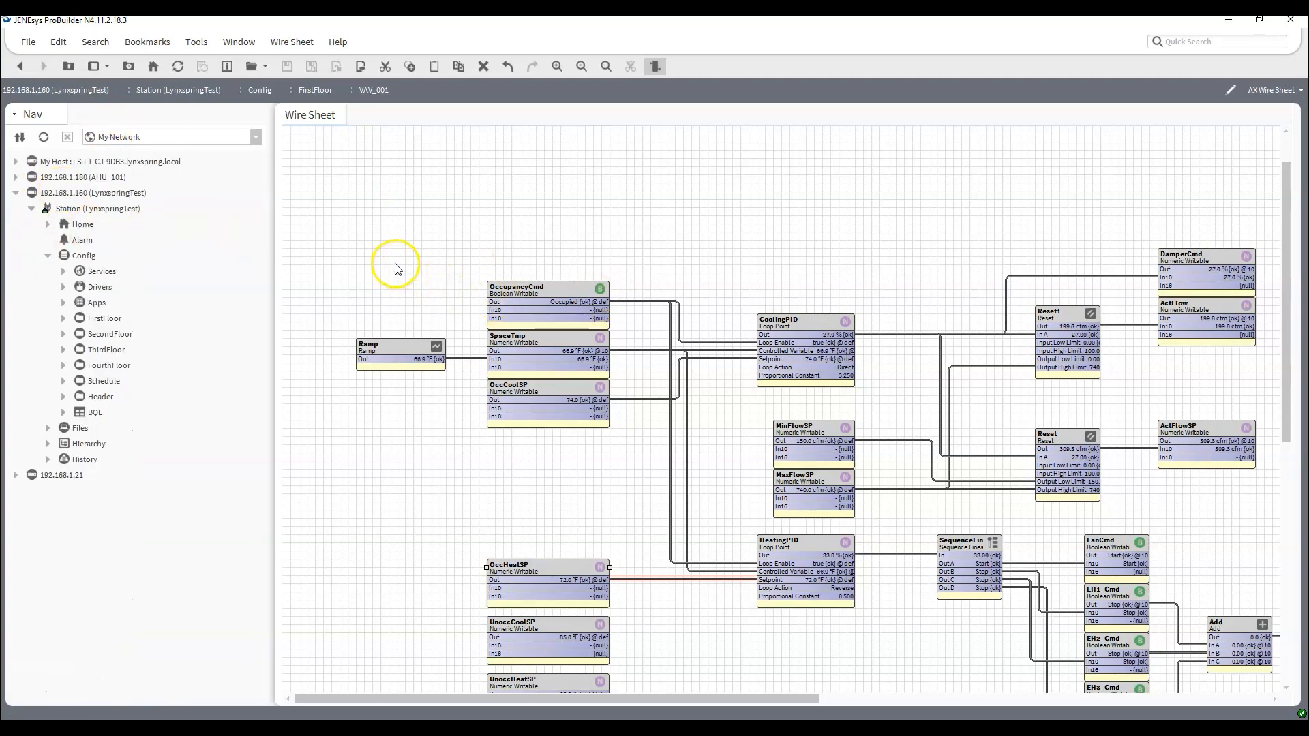
pyautogui.hotkey('ctrl', 't')
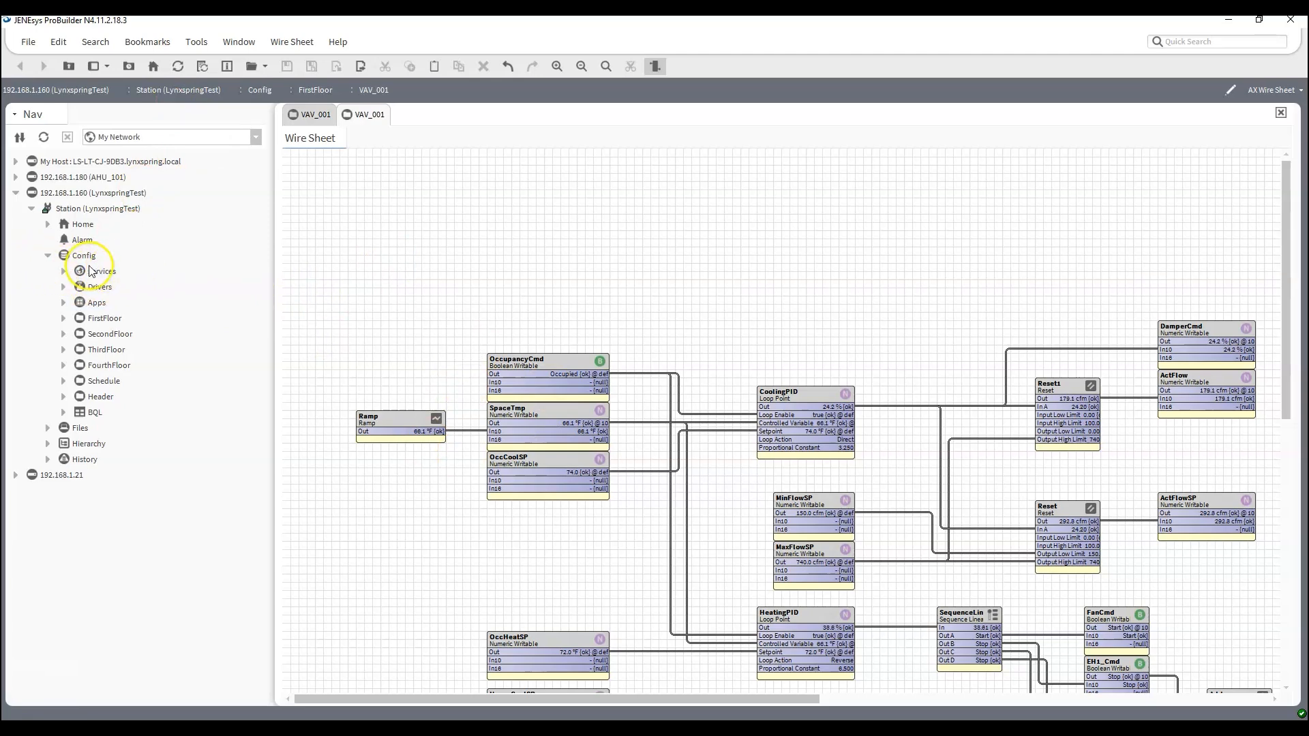
pyautogui.click(64, 271)
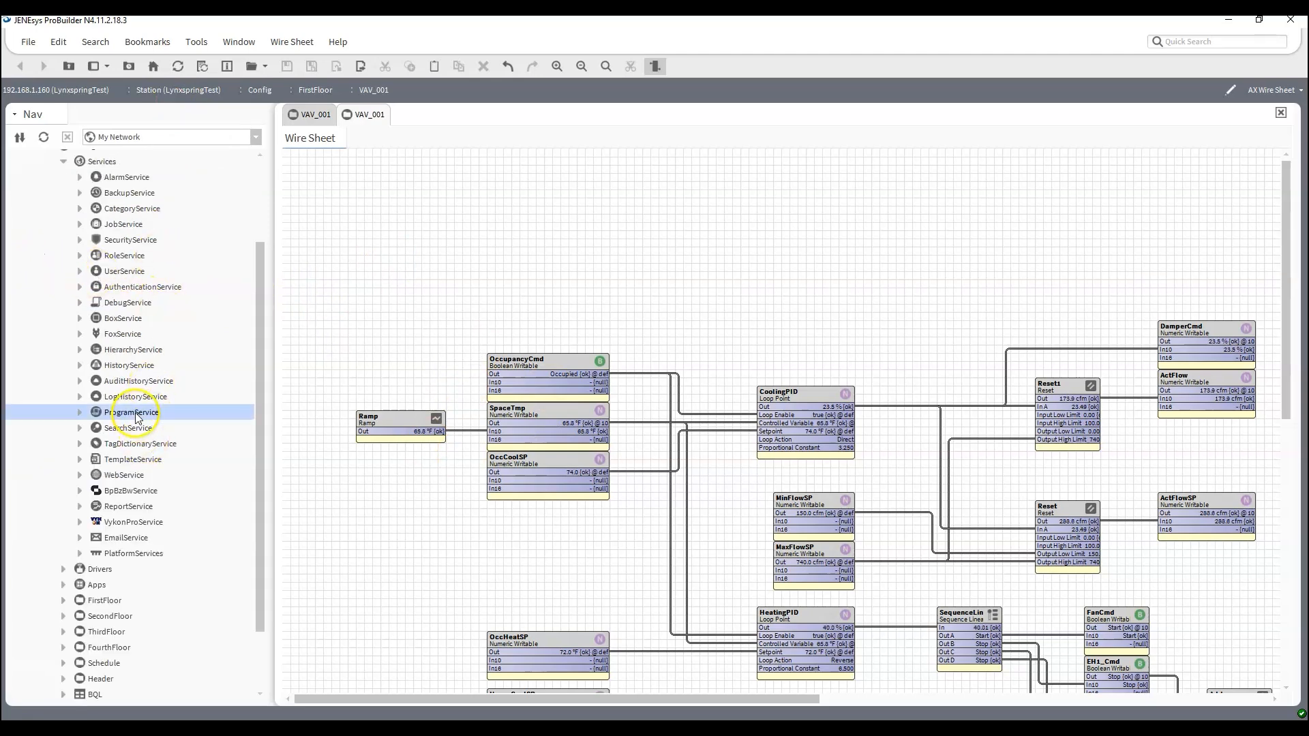
pyautogui.doubleClick(131, 412)
# Step: Search Config for objects of type Component matching the condition name = SpaceTemp
pyautogui.click(605, 677)
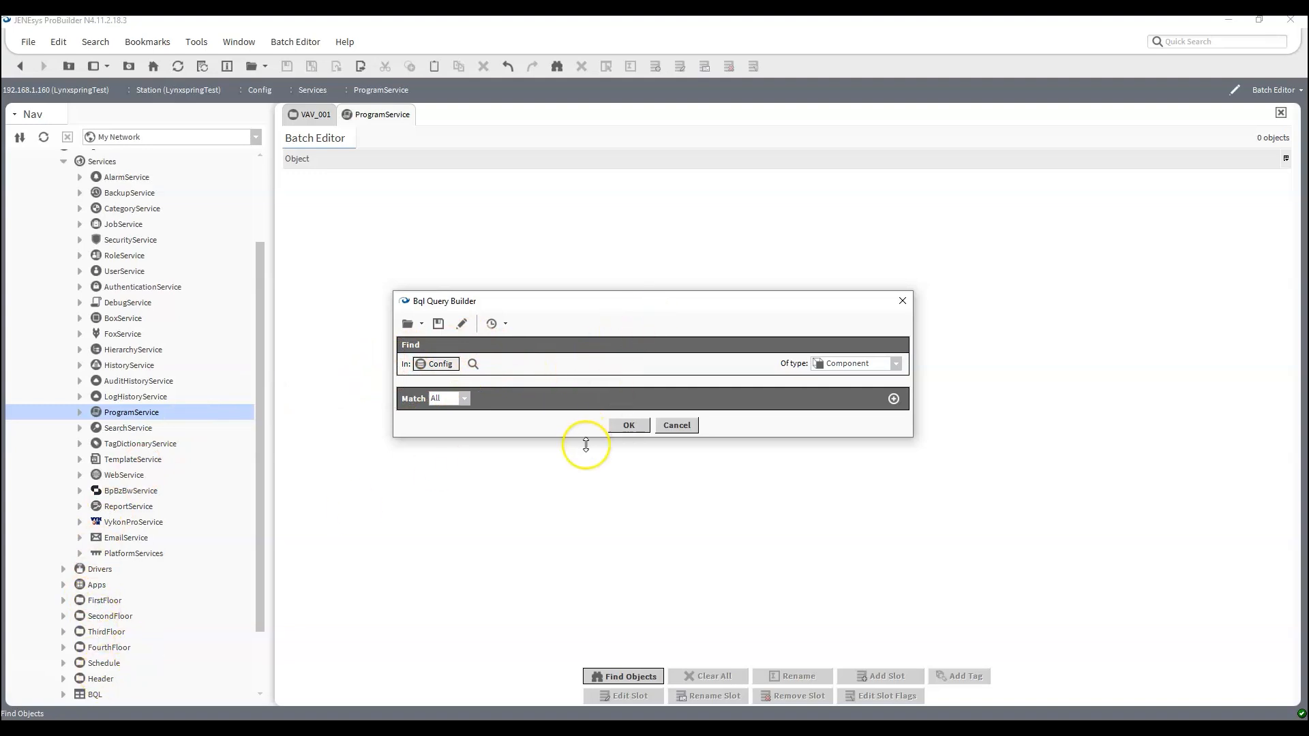
pyautogui.click(852, 364)
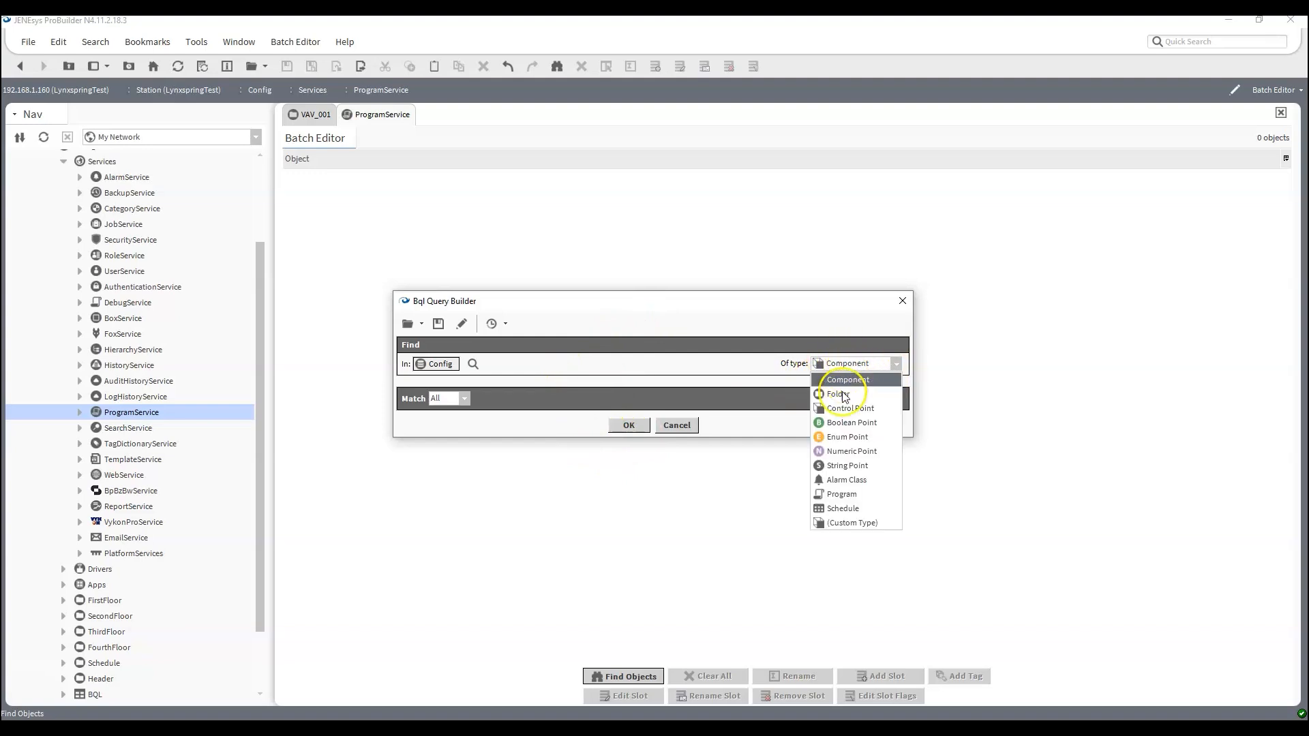
pyautogui.click(752, 358)
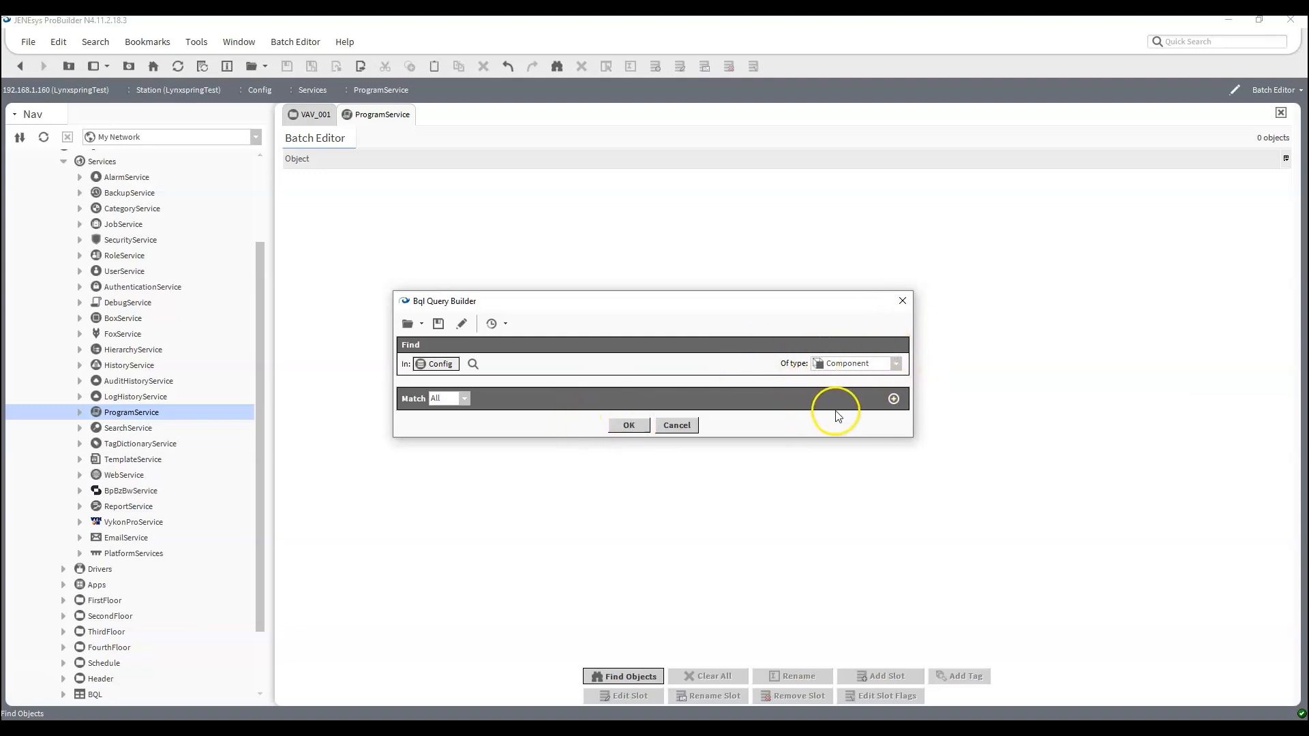
pyautogui.click(893, 401)
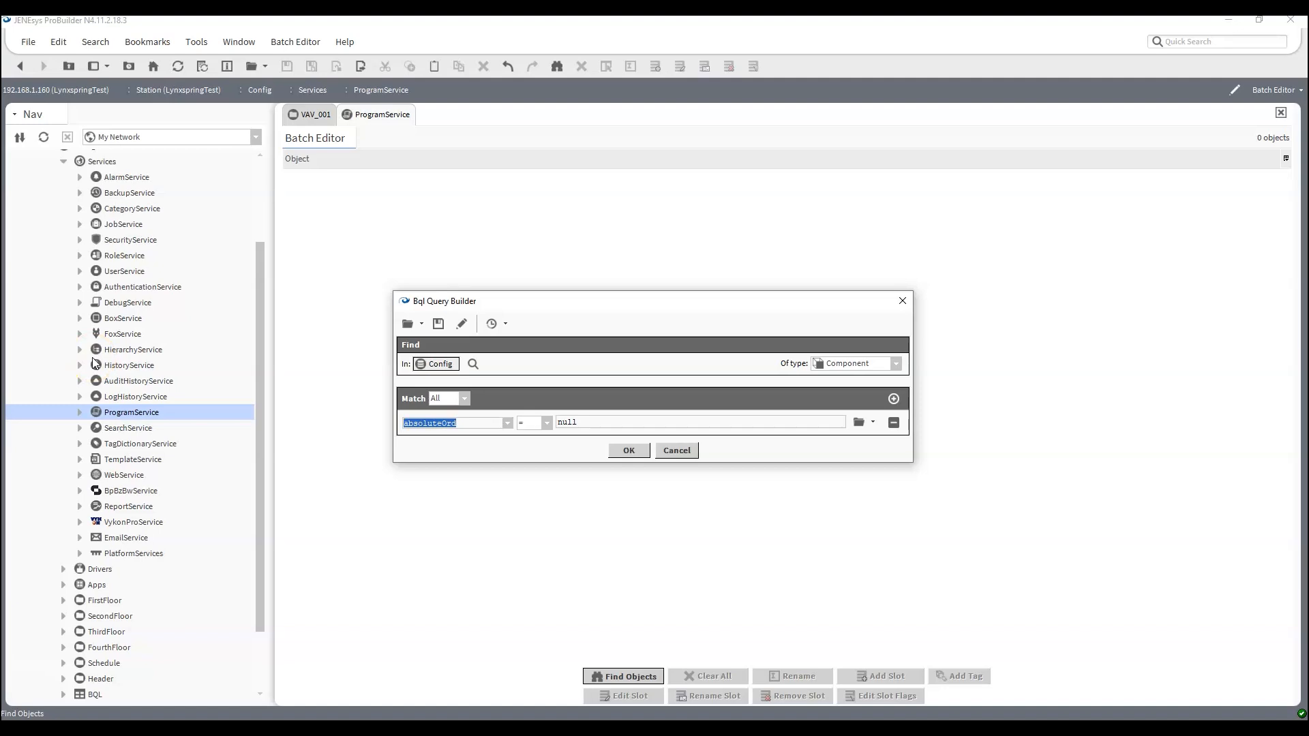
pyautogui.write('name')
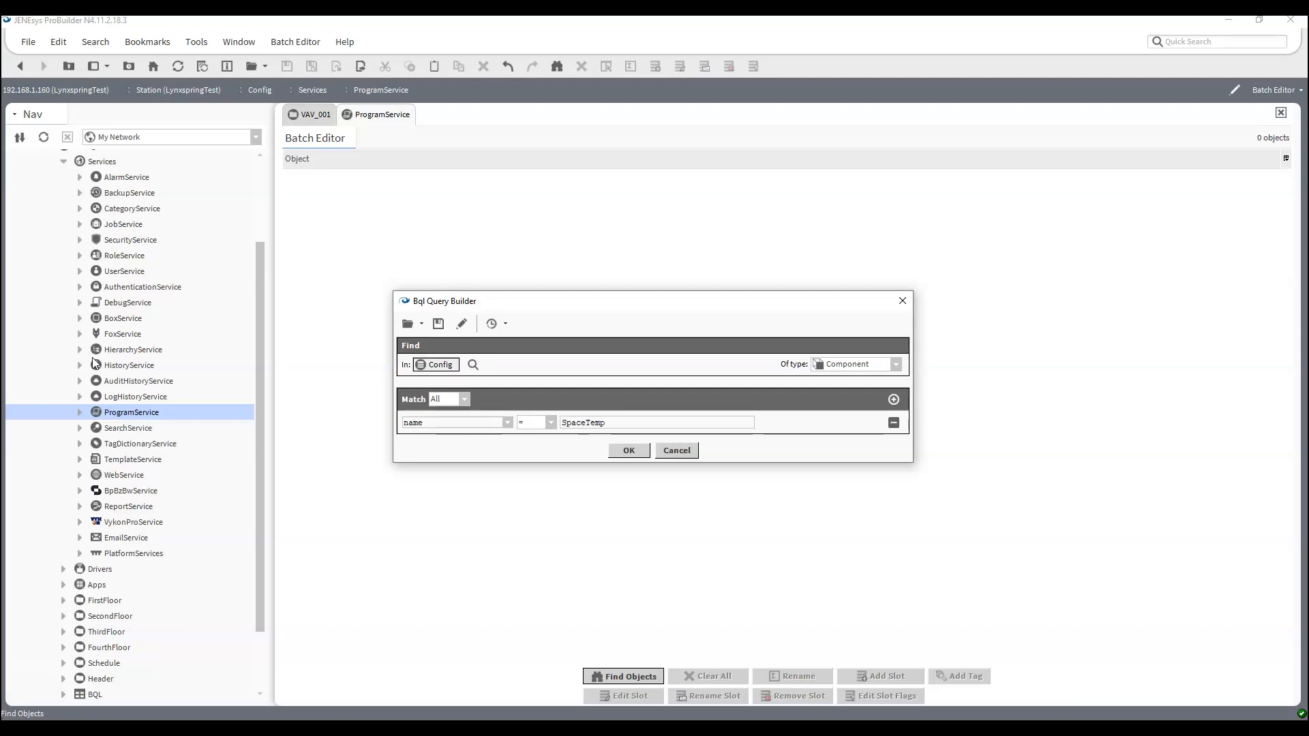
pyautogui.press('Return')
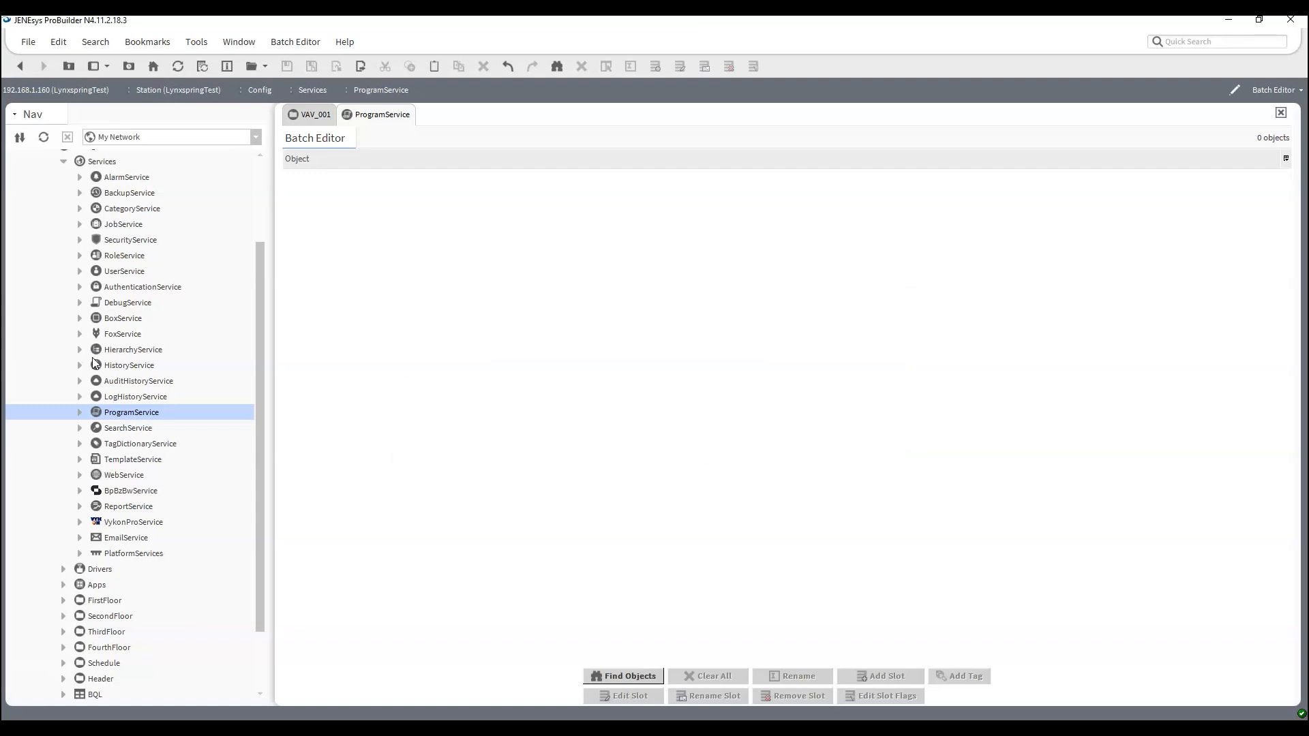
# Step: Find all Config objects of type Component matching the condition name = SpaceTmp and review the resulting list
pyautogui.click(632, 677)
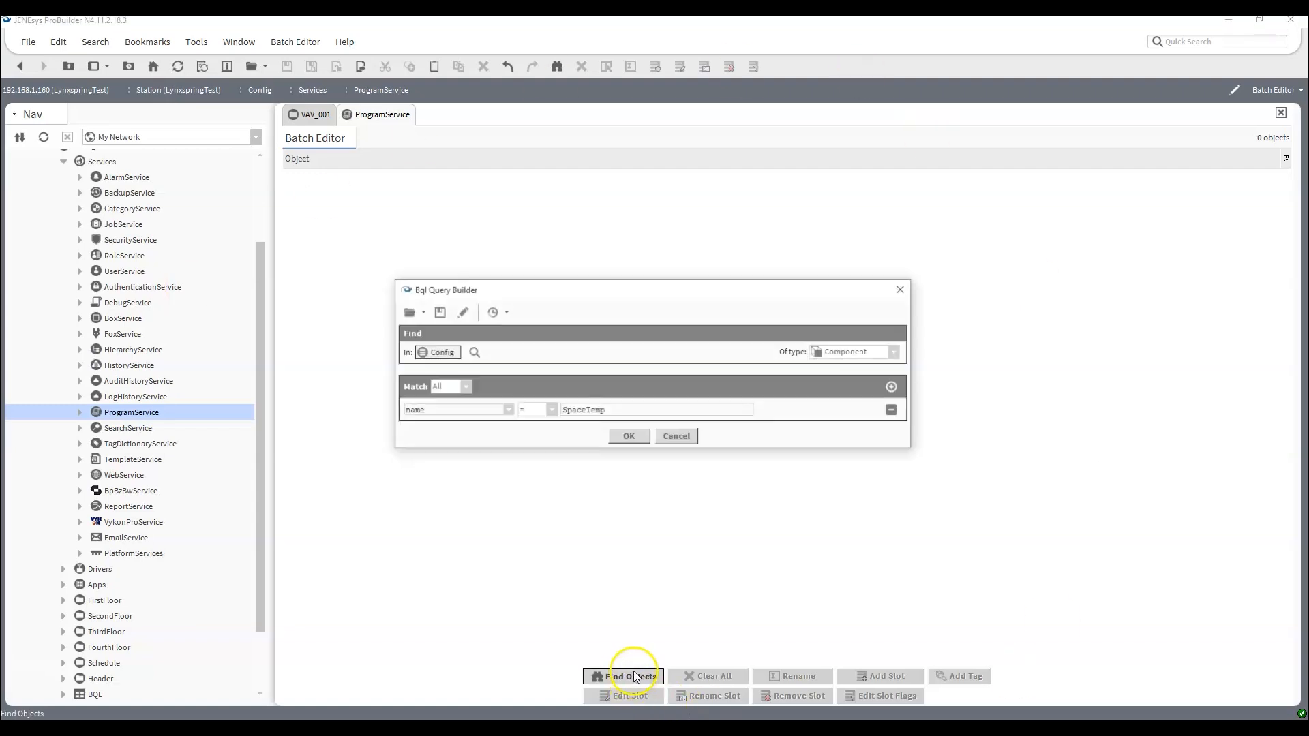
pyautogui.click(591, 410)
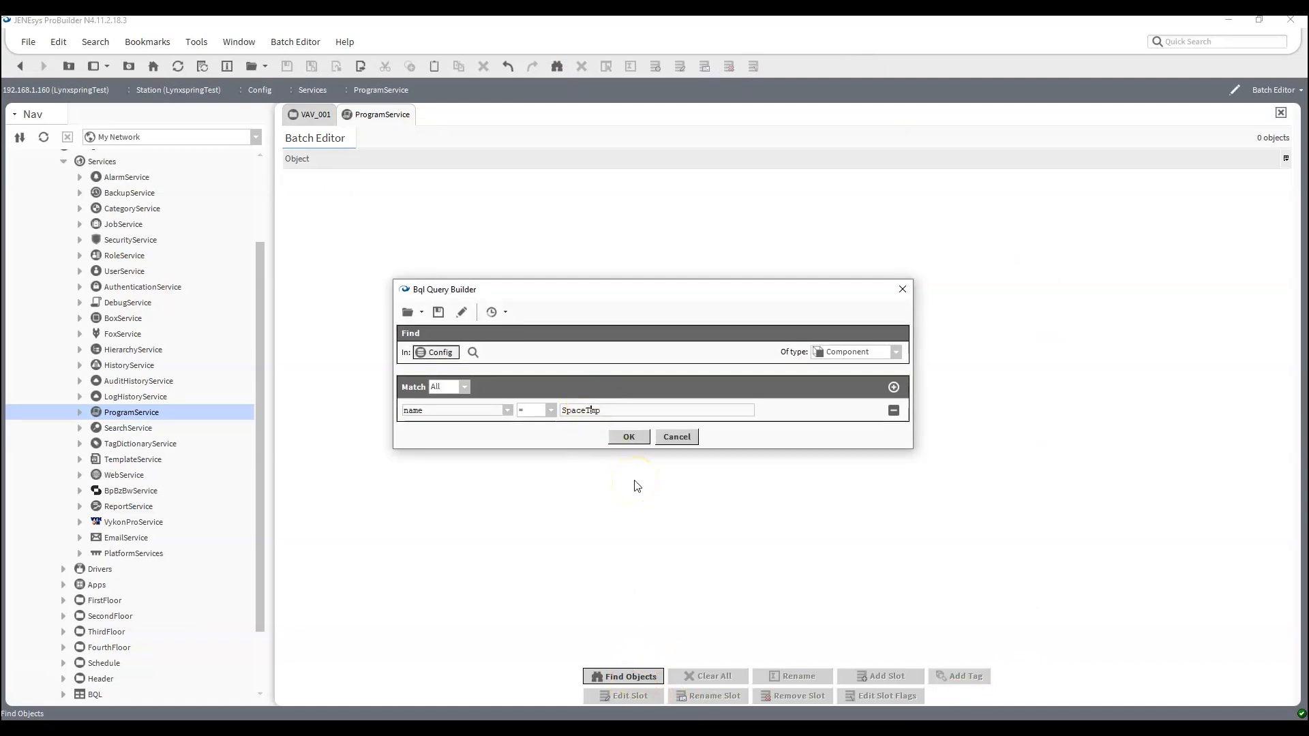
pyautogui.press('Return')
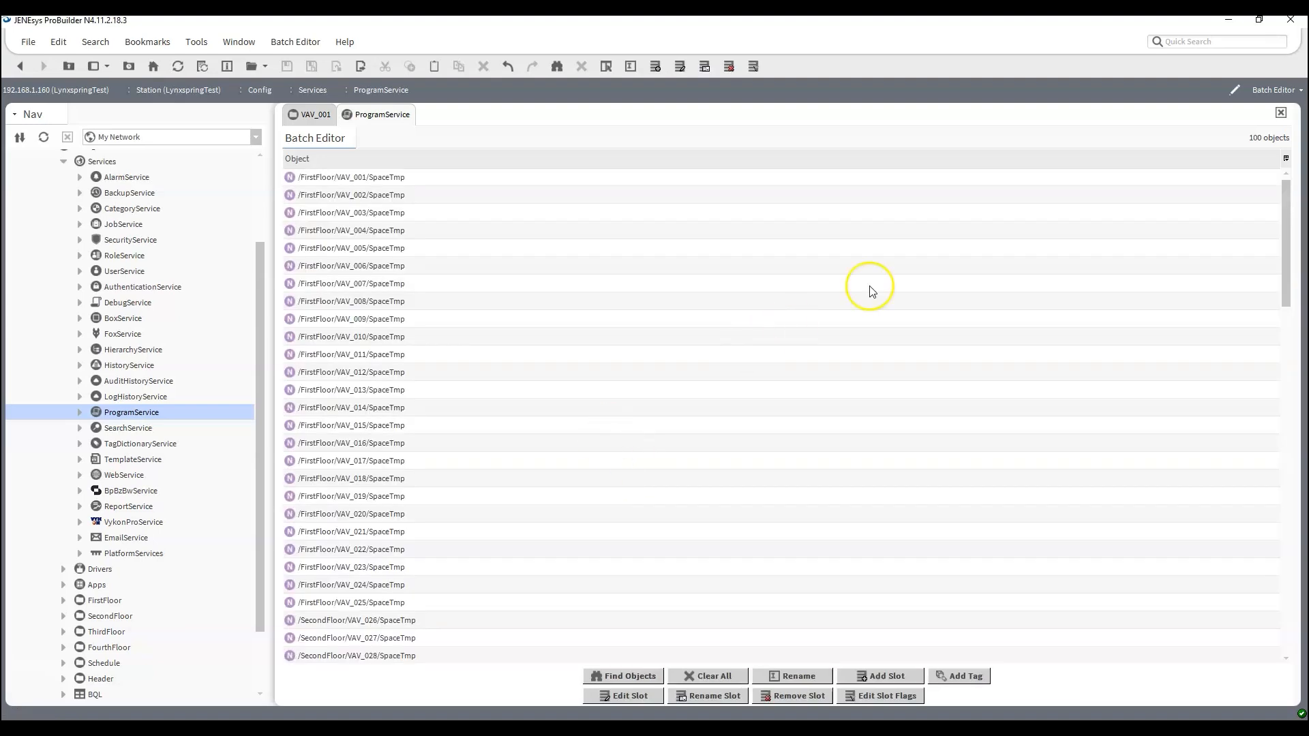
pyautogui.scroll(-20, 501, 322)
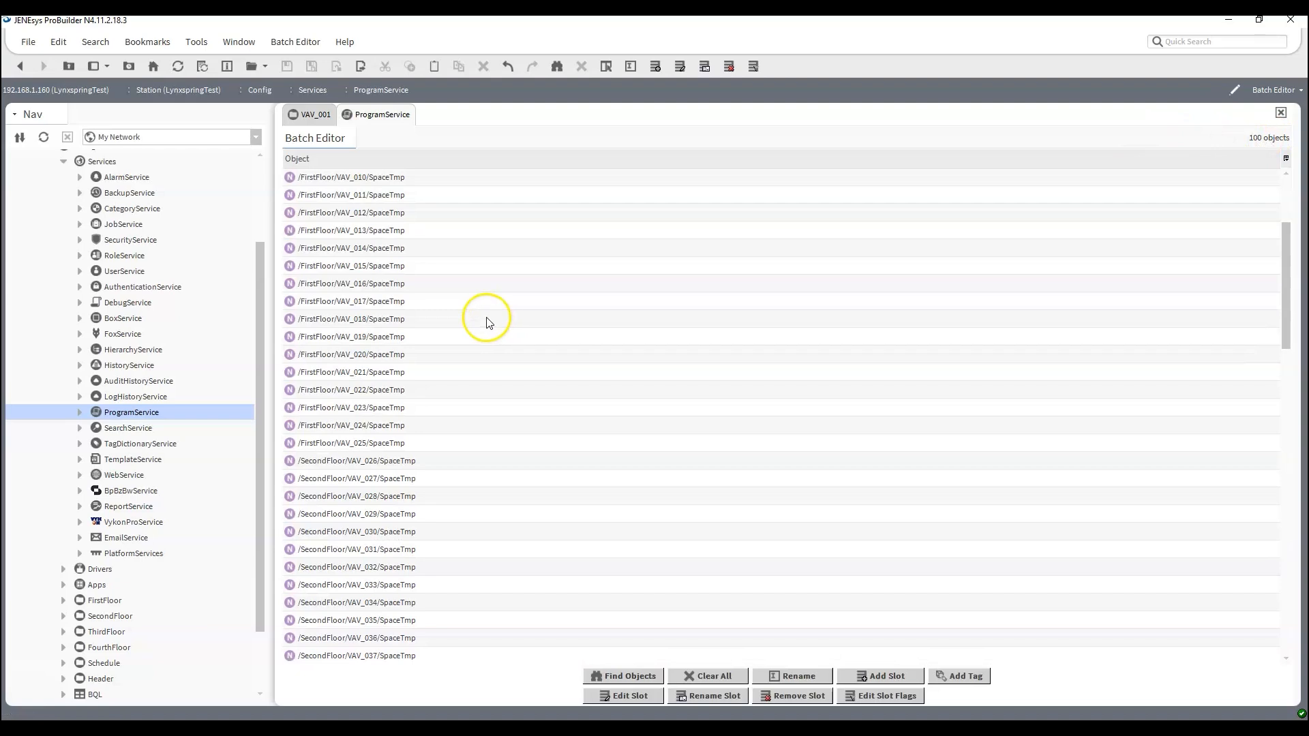
pyautogui.scroll(-5, 490, 311)
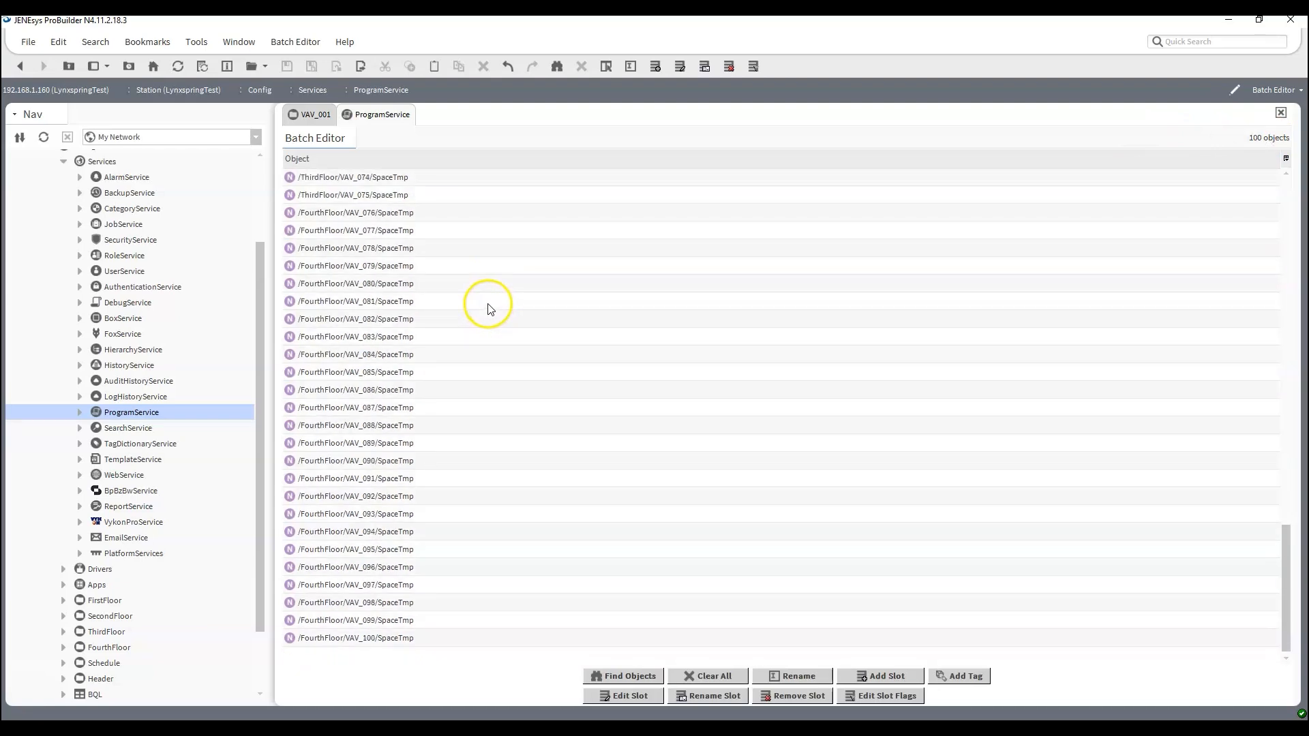
# Step: Batch rename every listed SpaceTmp point from VAV_001 through VAV_100, replacing Tmp with Temp in the names
pyautogui.click(393, 638)
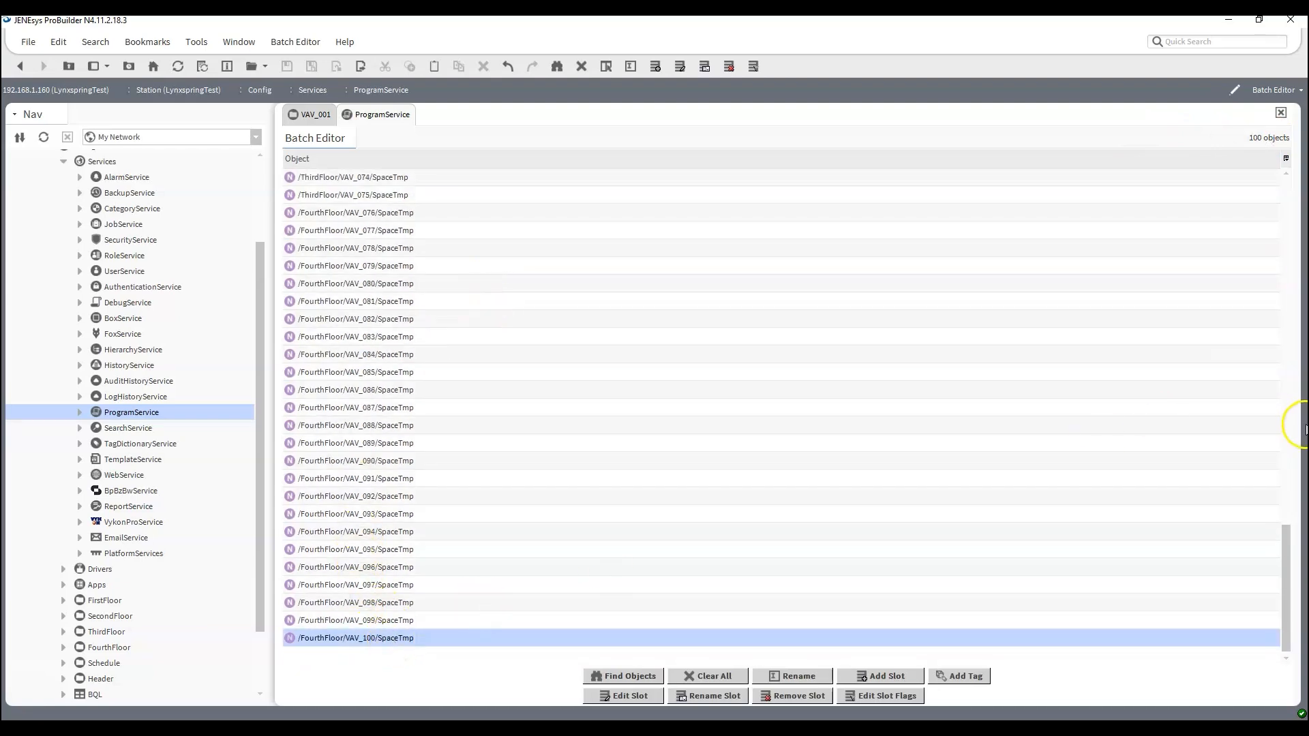
pyautogui.moveTo(1279, 561); pyautogui.dragTo(1251, 169)
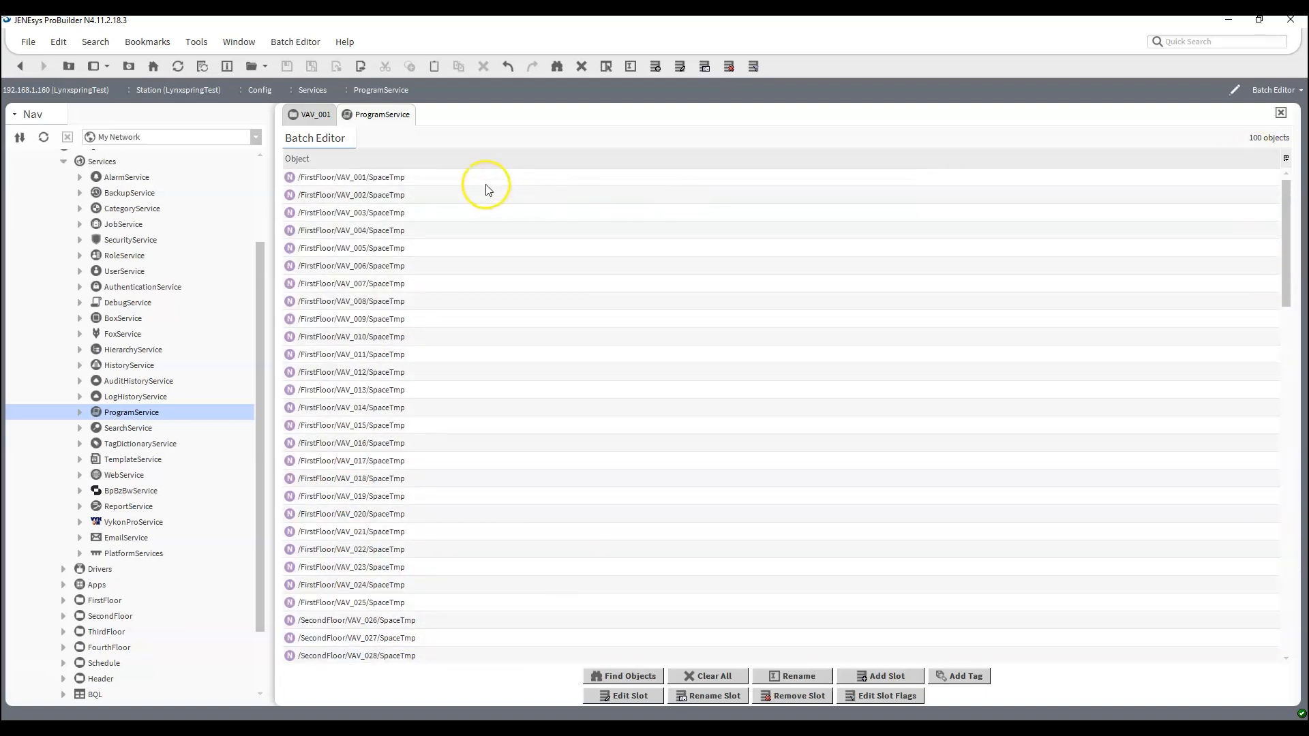
pyautogui.keyDown('shift'); pyautogui.click(395, 179); pyautogui.keyUp('shift')
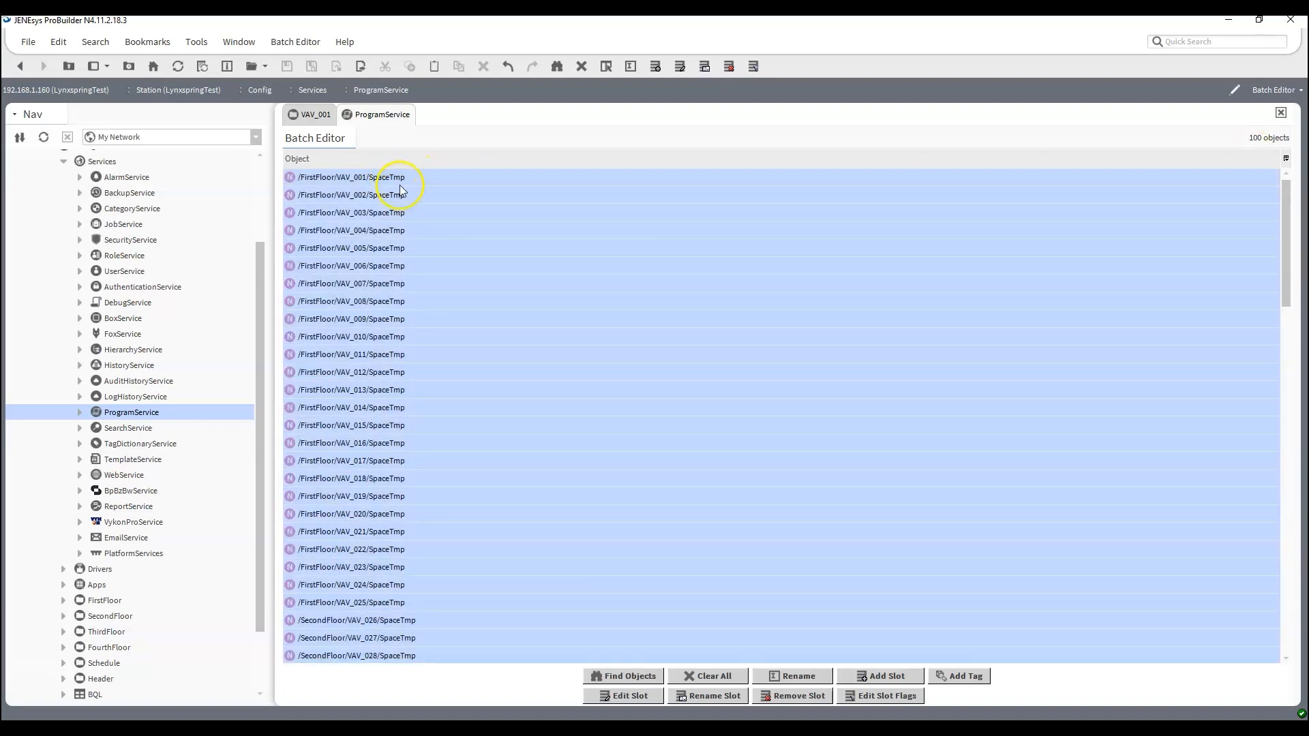
pyautogui.rightClick(403, 182)
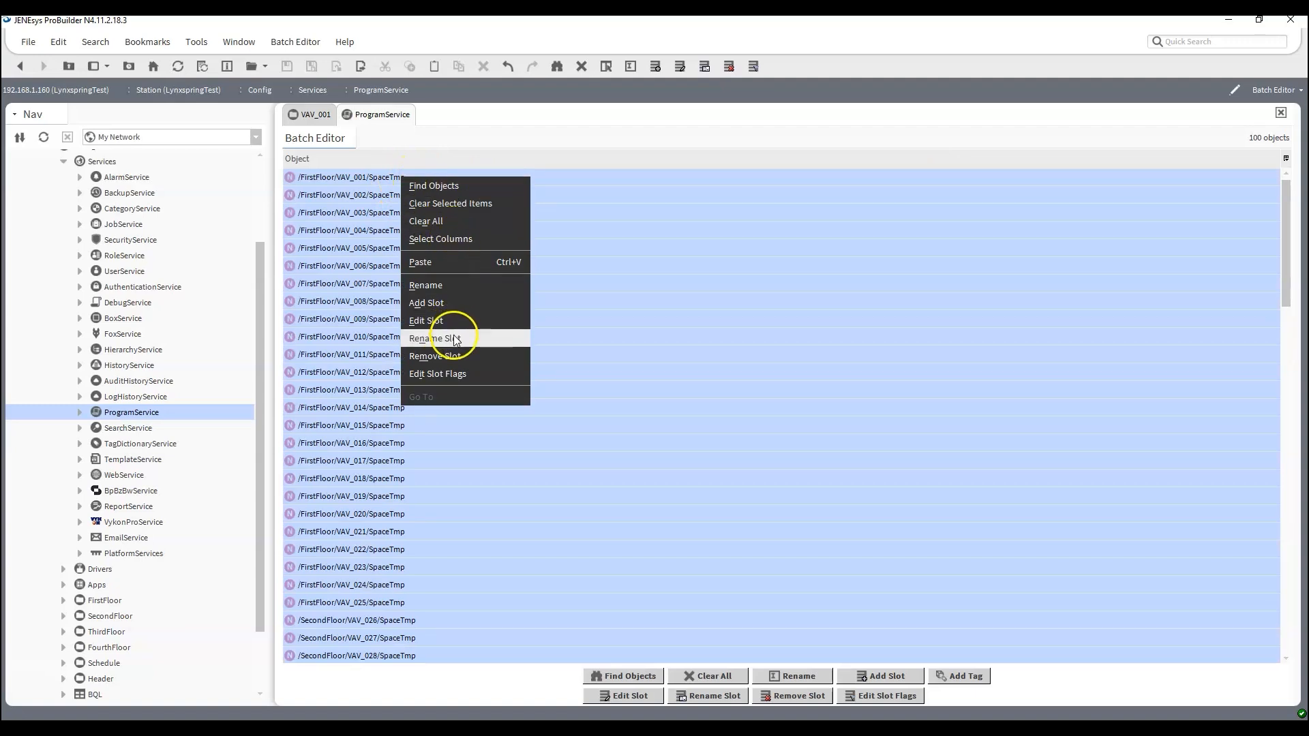
pyautogui.click(449, 286)
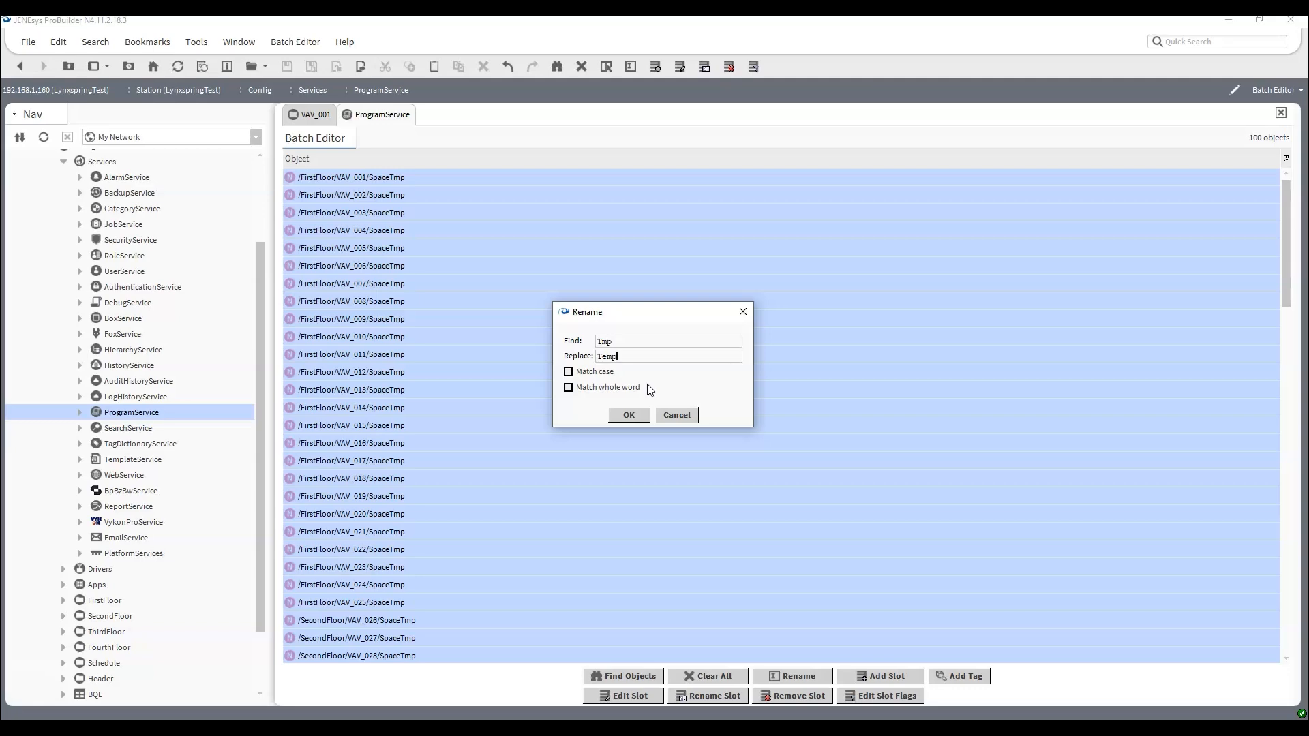
pyautogui.click(623, 419)
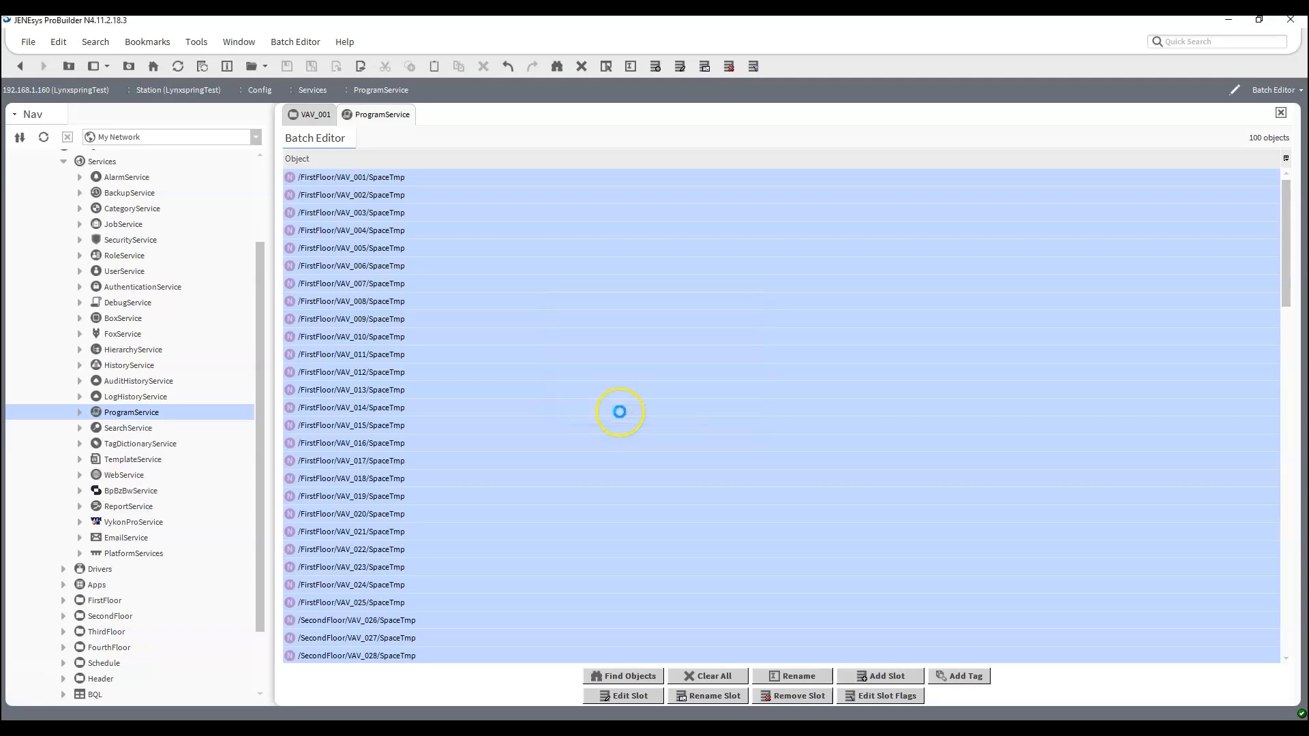
pyautogui.click(651, 468)
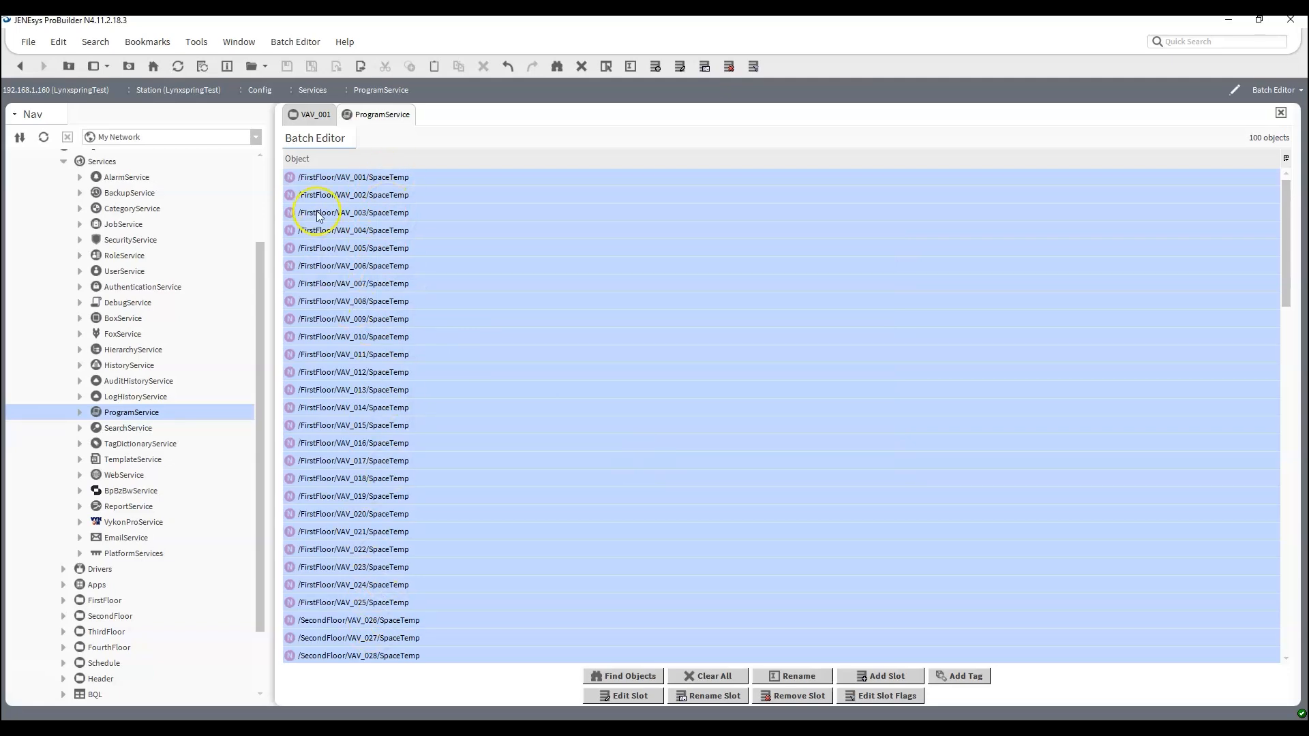
# Step: Check the renamed space temperature point in VAV_001's wire sheet and look through the VAVs under FirstFloor
pyautogui.click(309, 114)
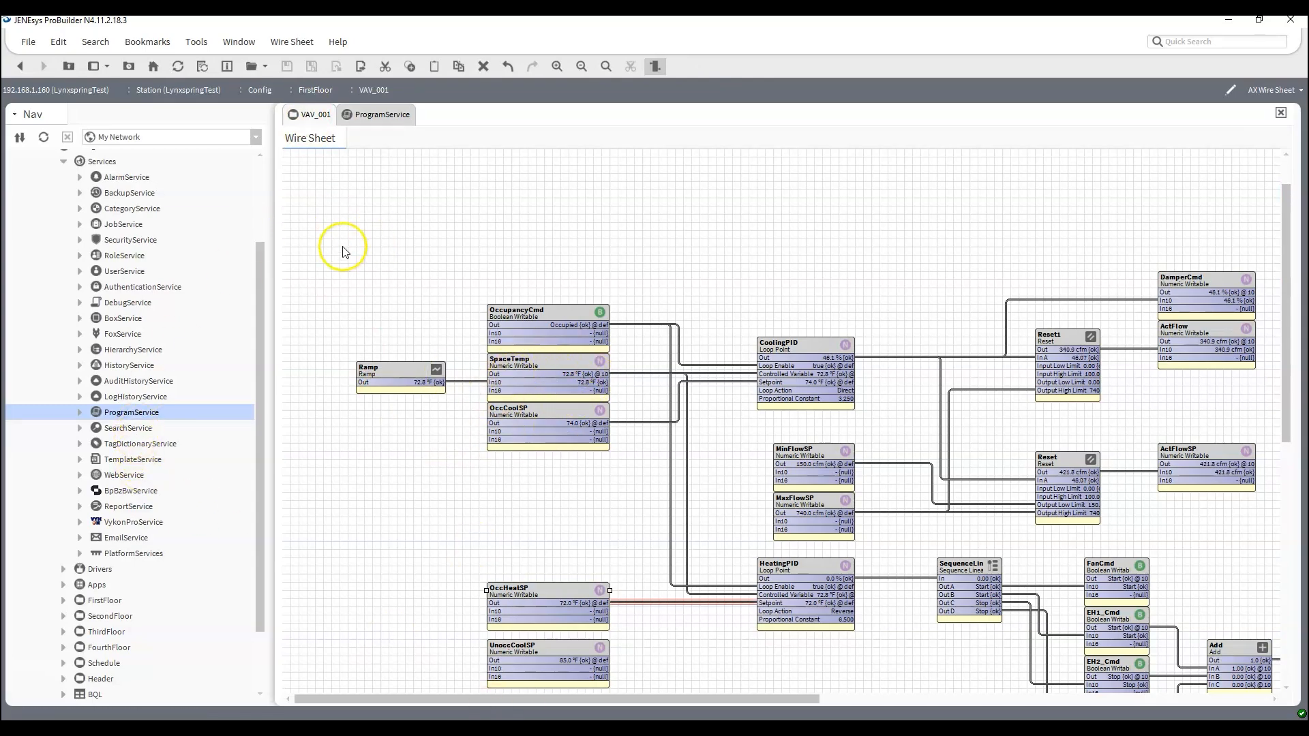
pyautogui.scroll(-3, 345, 249)
pyautogui.scroll(3, 365, 286)
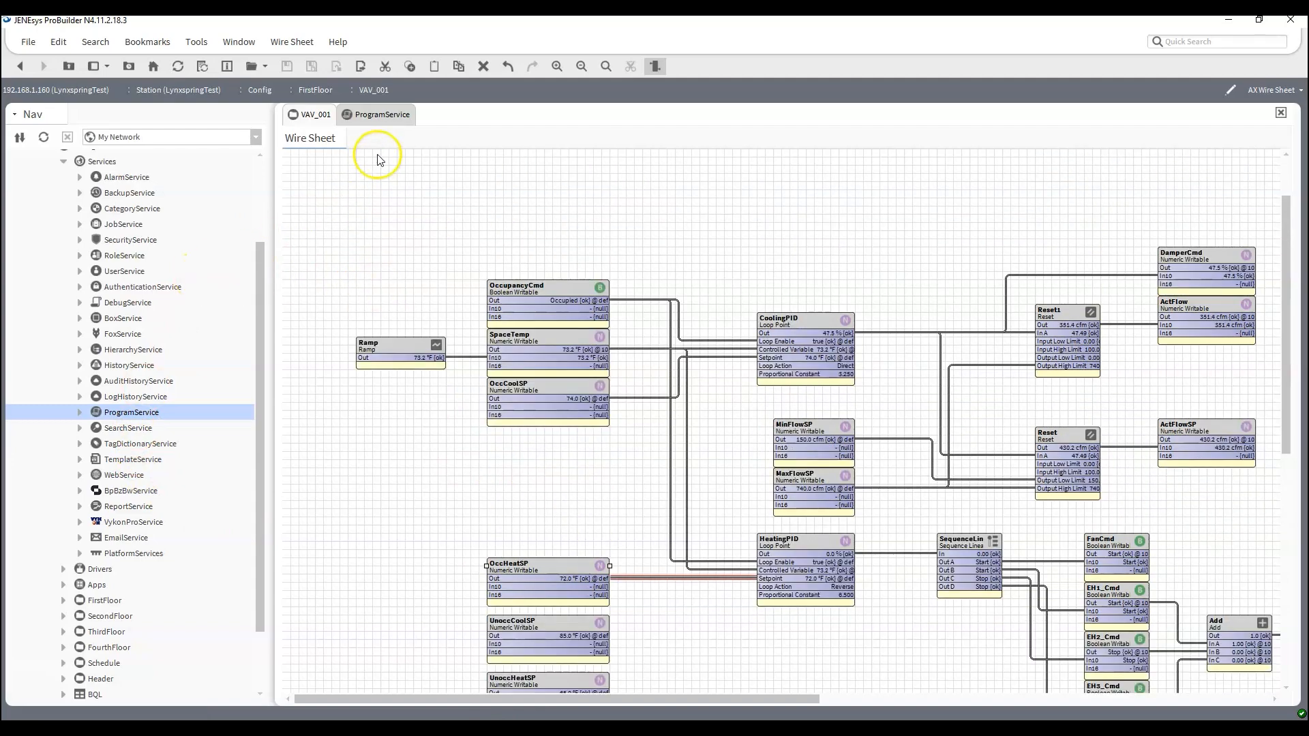
pyautogui.scroll(-3, 74, 491)
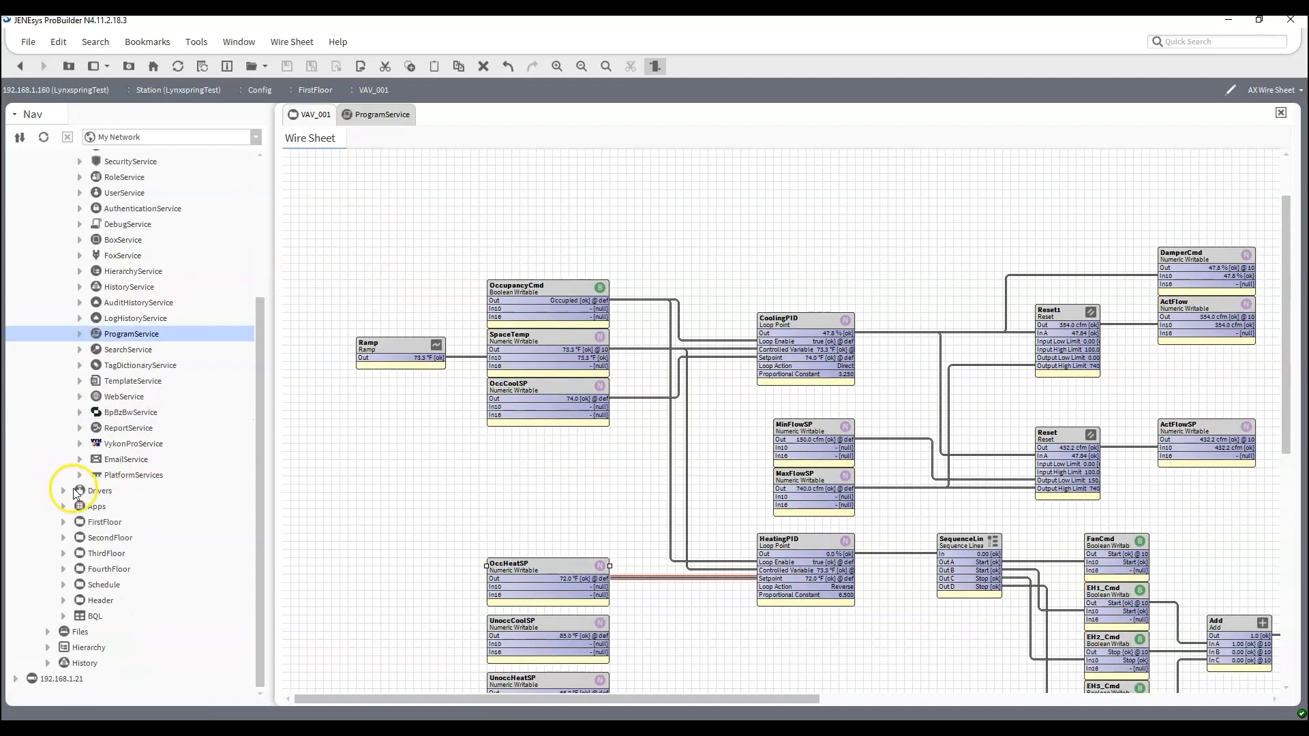
pyautogui.click(63, 522)
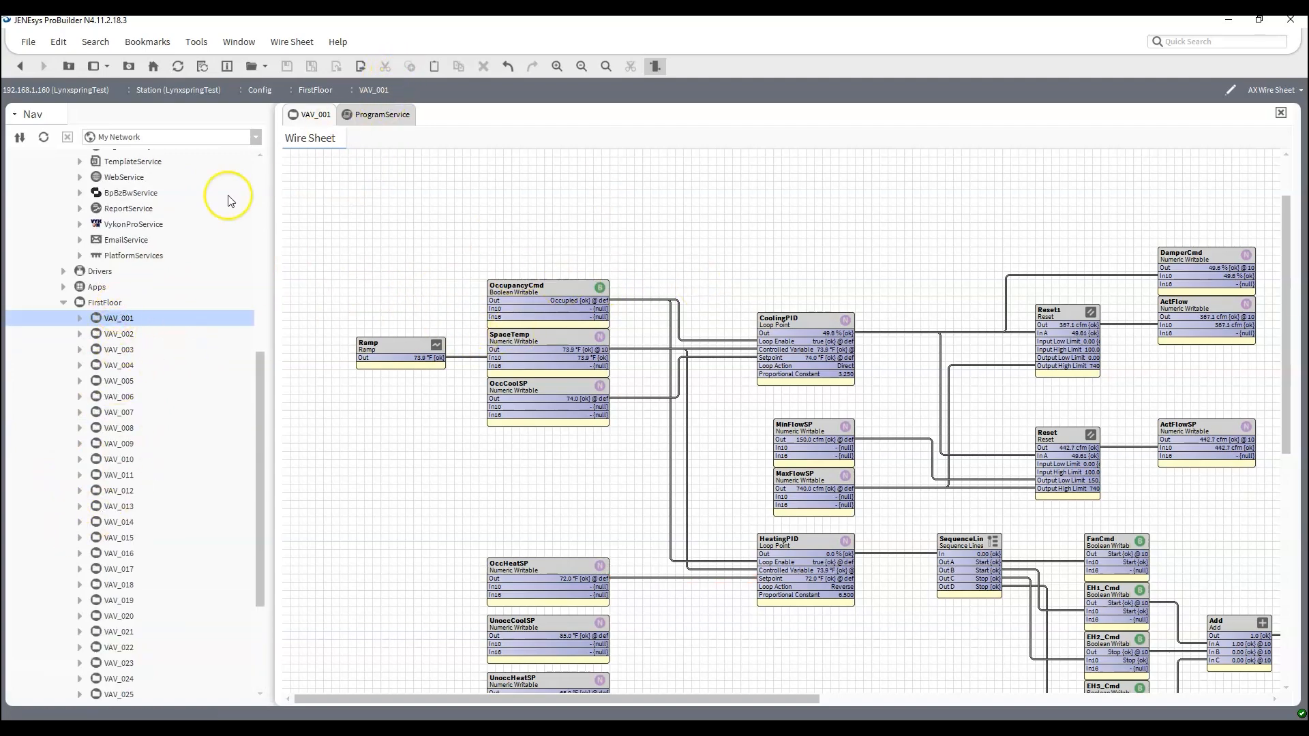
pyautogui.scroll(-6, 130, 324)
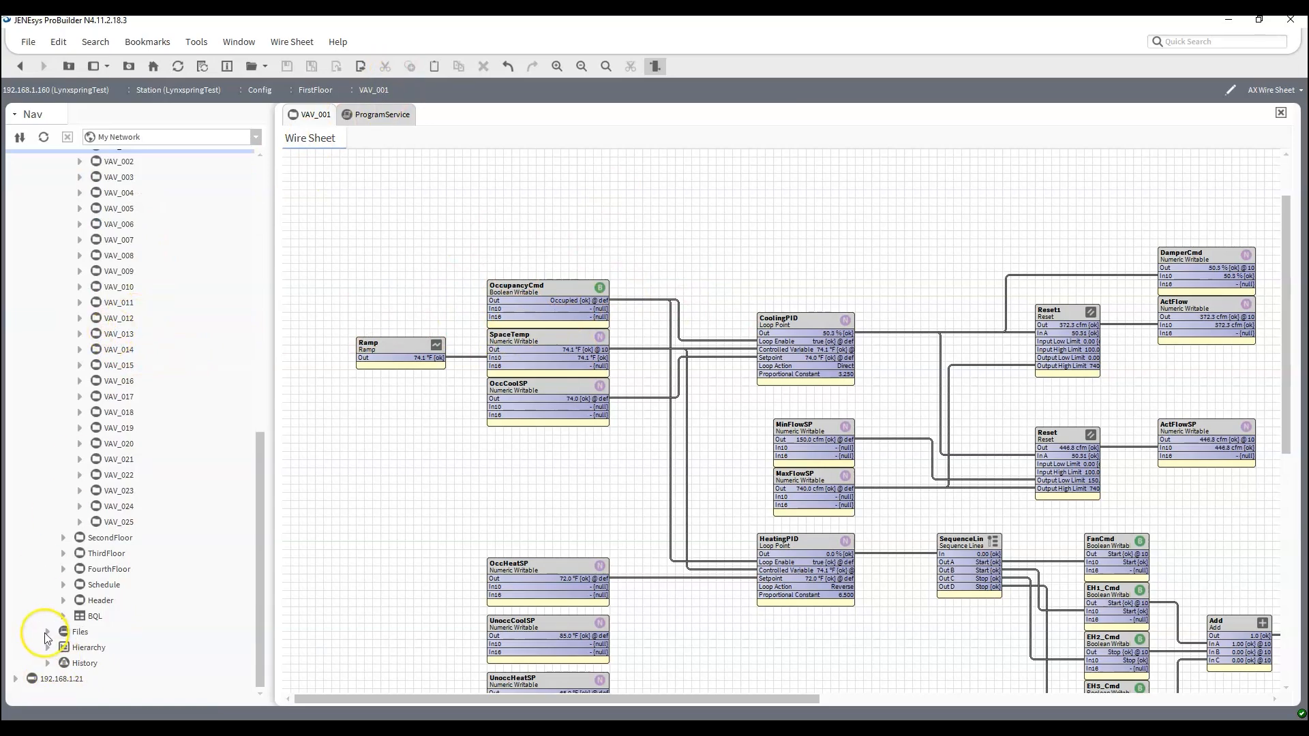
pyautogui.scroll(8, 171, 516)
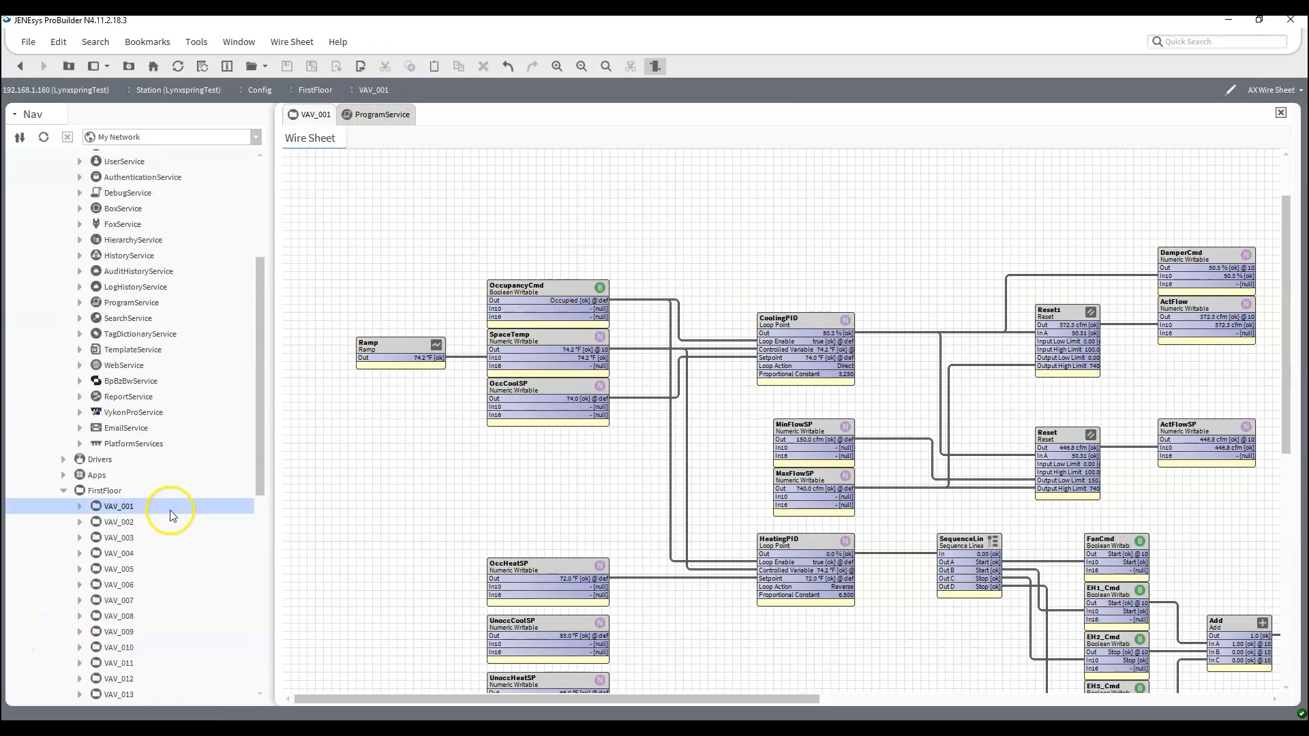
pyautogui.click(63, 490)
# Step: Open the VavPx.px graphic from the station's px files and collapse the Files tree
pyautogui.scroll(5, 69, 450)
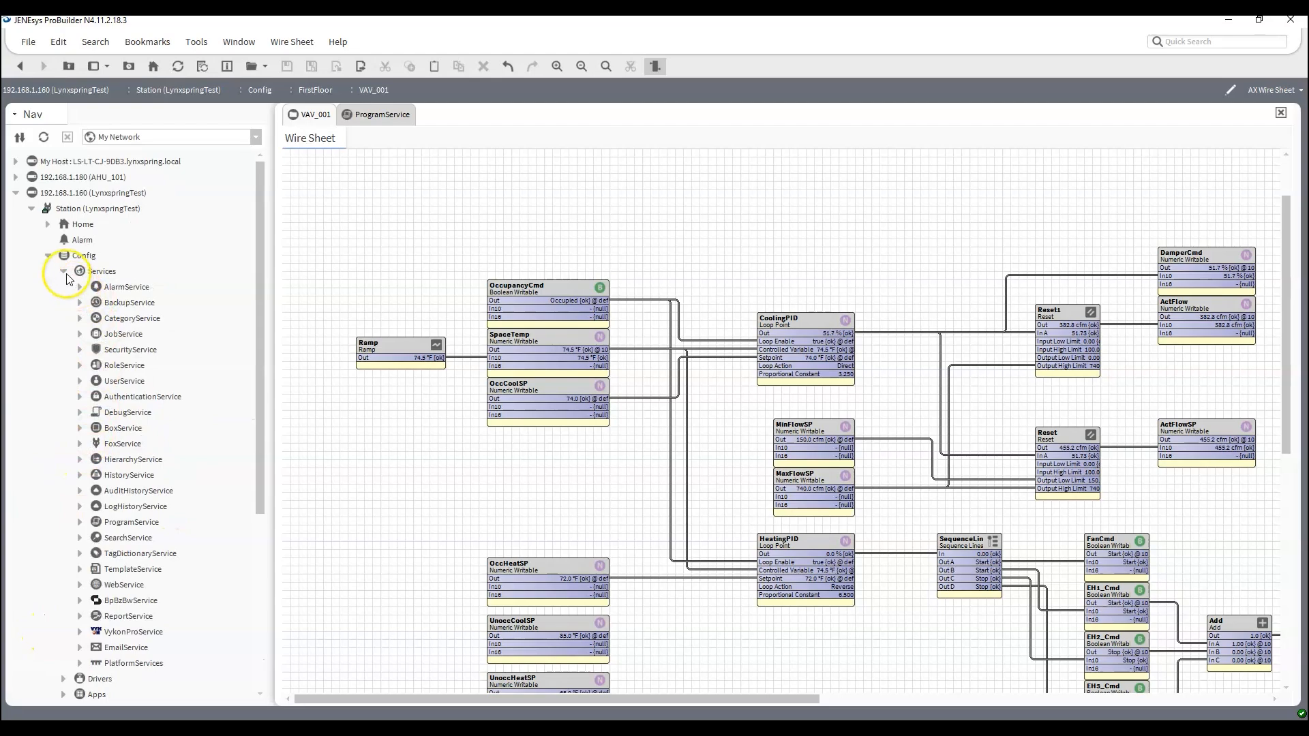
pyautogui.scroll(-6, 70, 369)
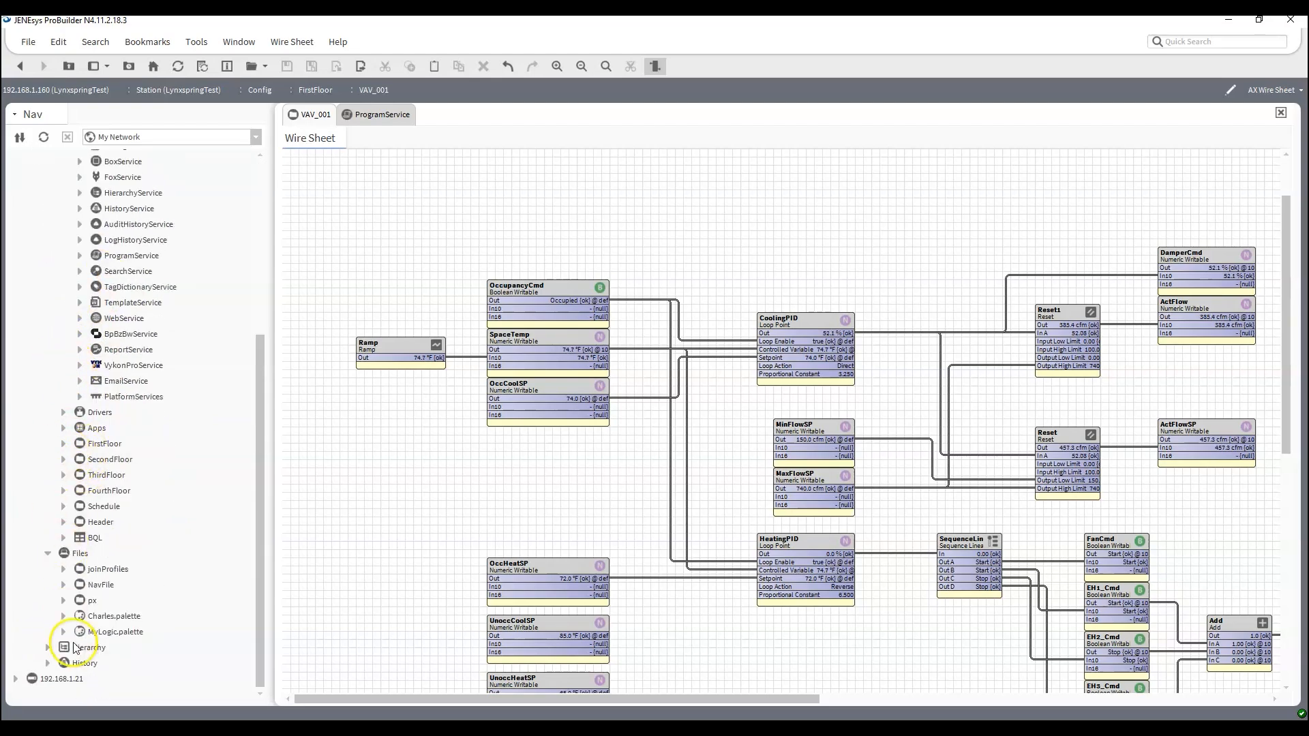
pyautogui.click(63, 601)
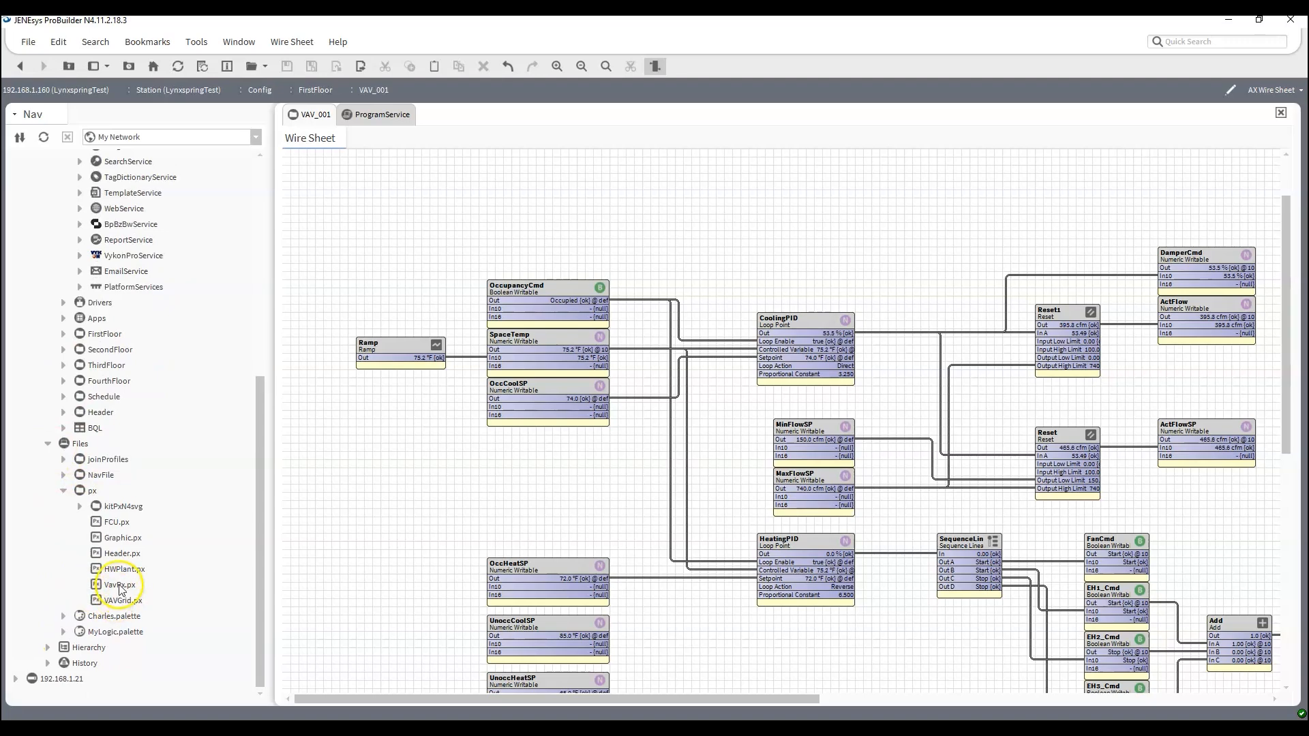
pyautogui.doubleClick(120, 585)
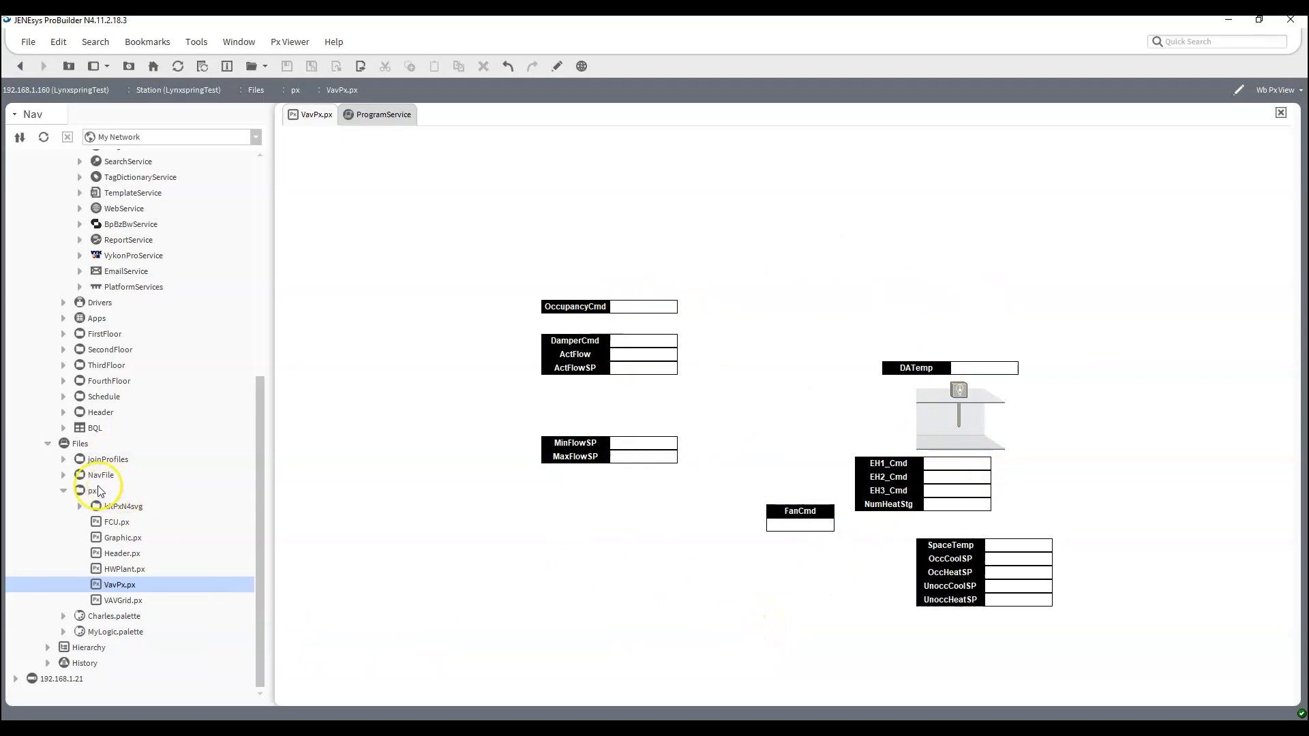
pyautogui.click(64, 490)
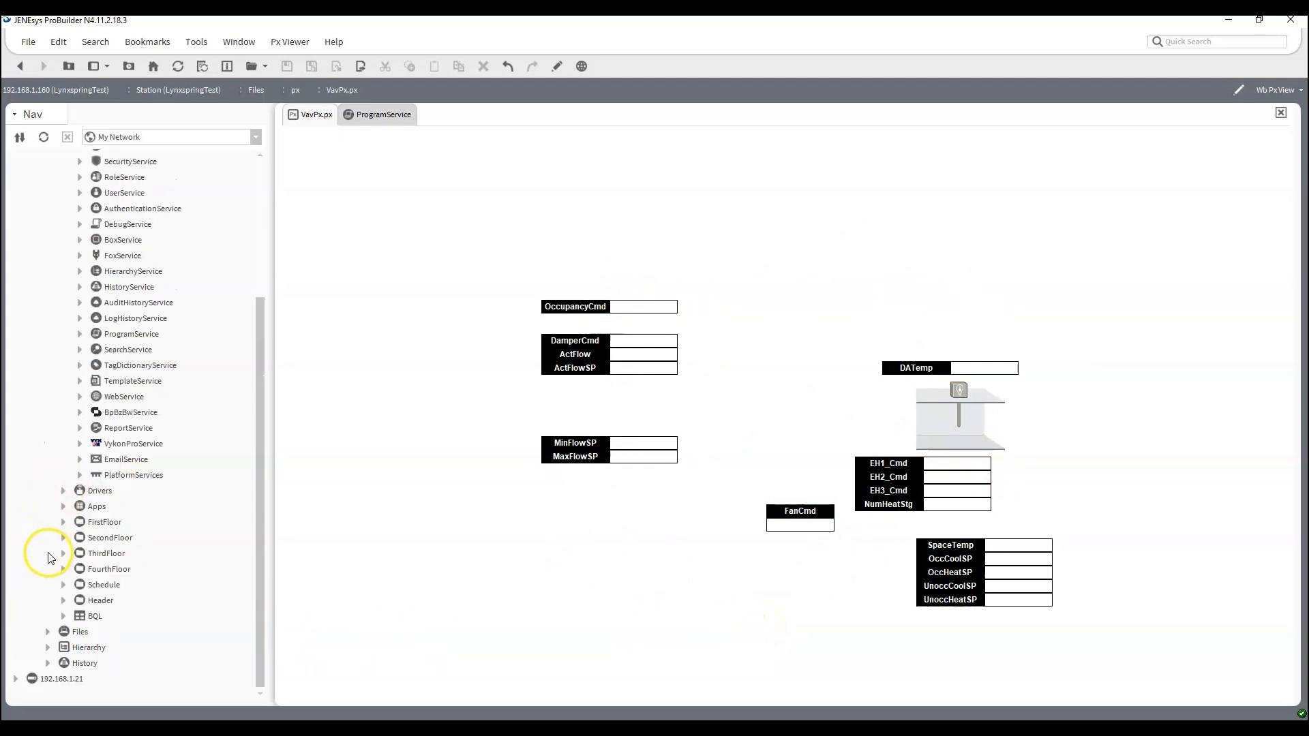
pyautogui.scroll(6, 155, 534)
pyautogui.scroll(-4, 262, 604)
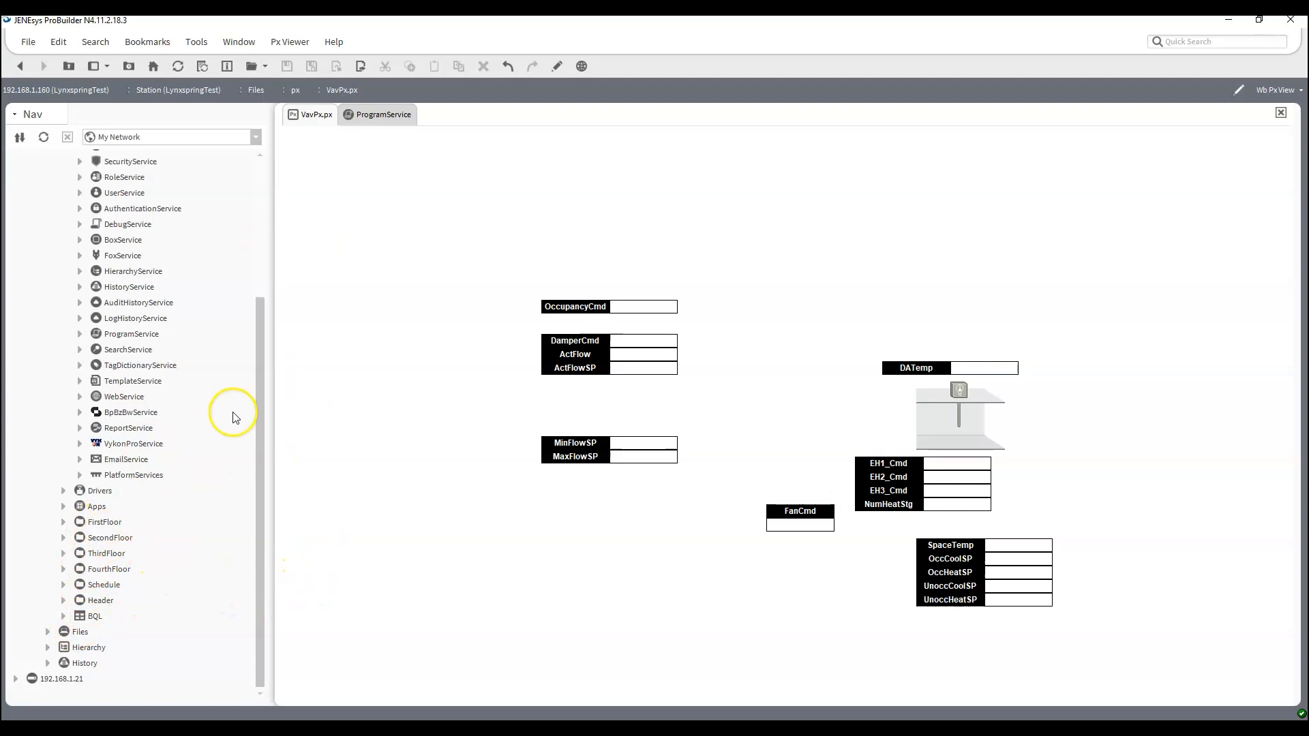
pyautogui.scroll(4, 211, 270)
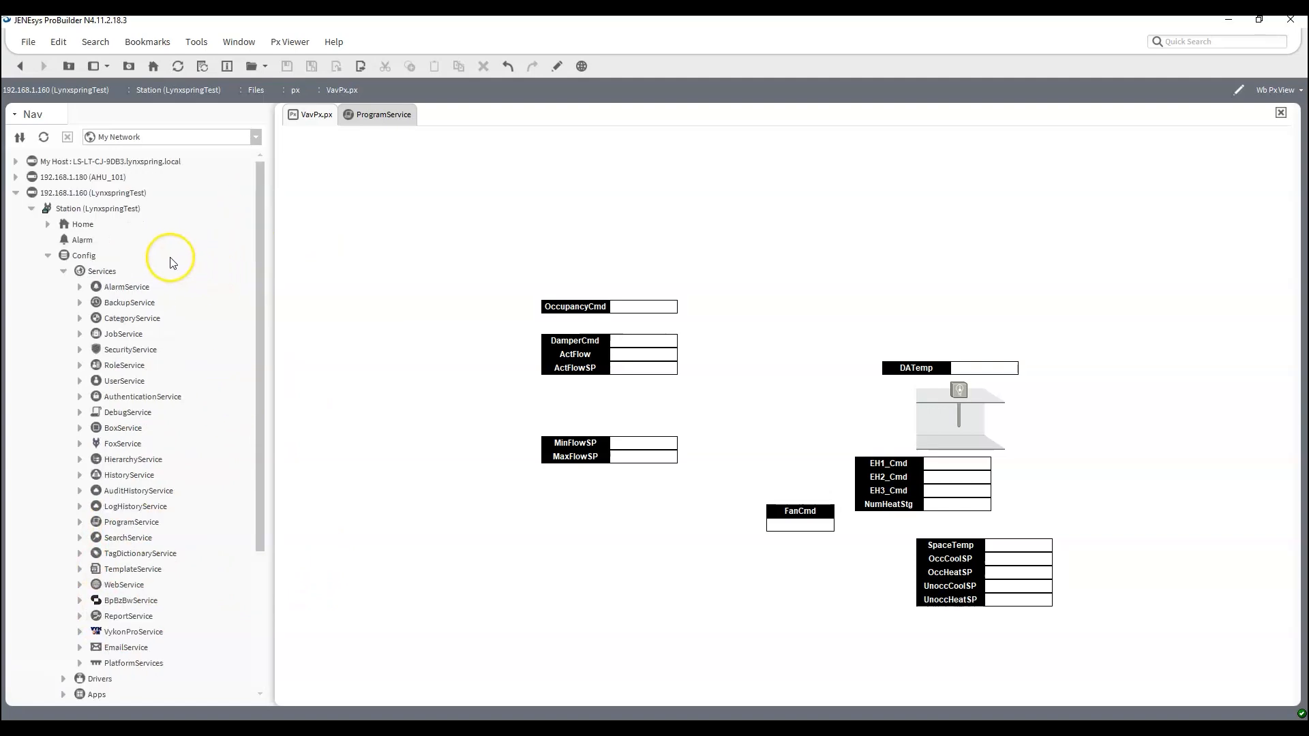
pyautogui.scroll(-3, 169, 257)
# Step: Replace the Batch Editor list with all Config objects of type Folder whose name is like the VAV pattern, select them all and review the list
pyautogui.click(369, 116)
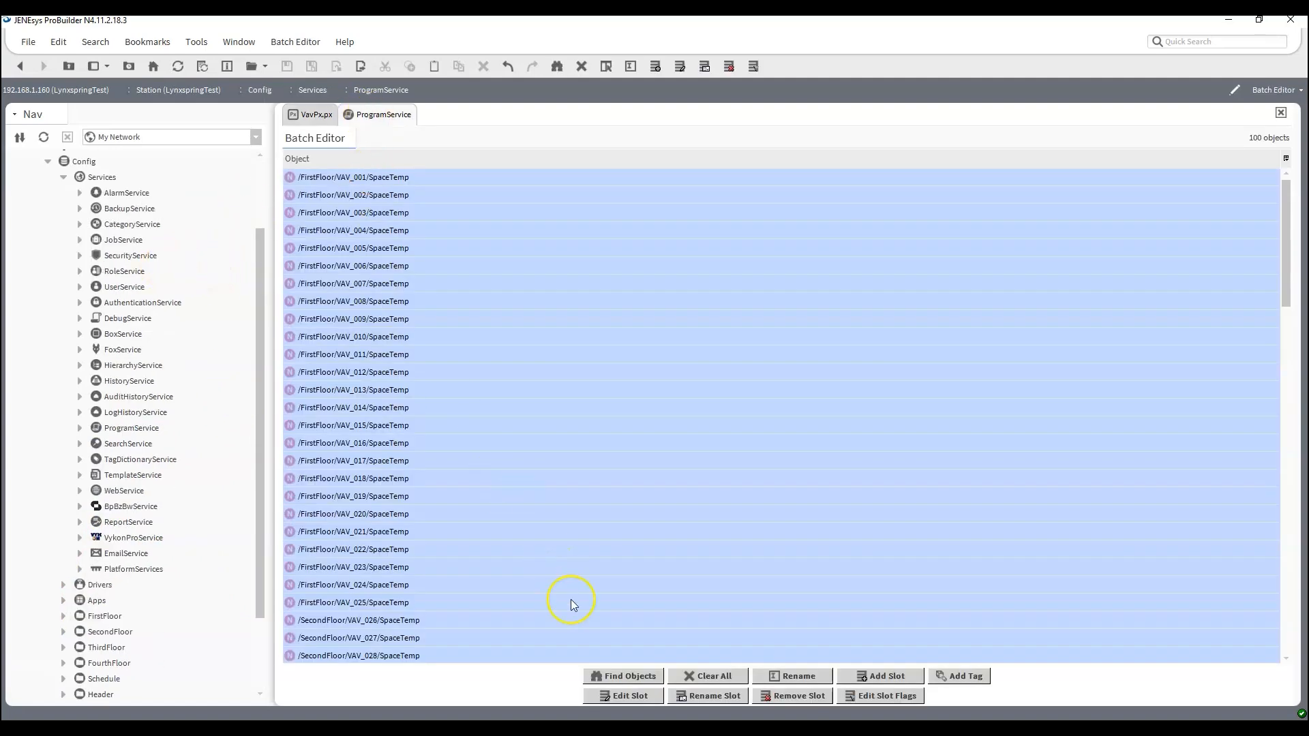
pyautogui.click(713, 675)
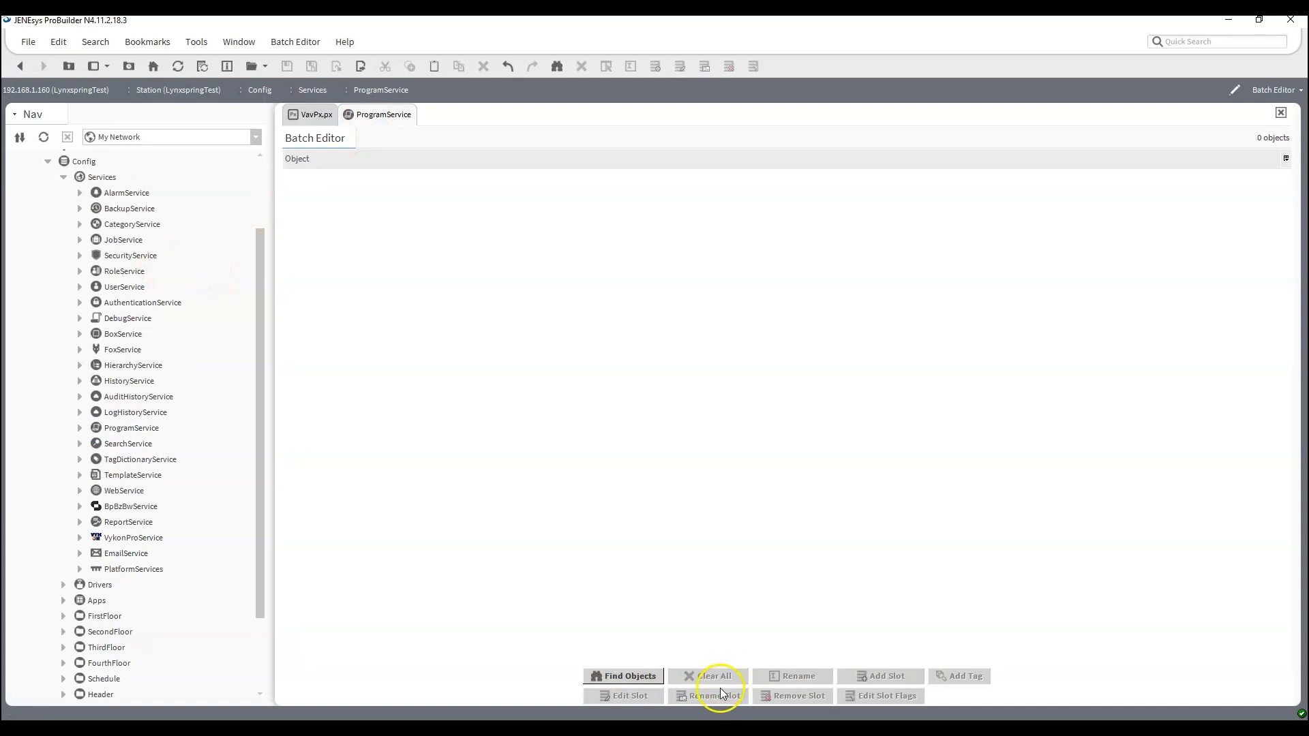
pyautogui.click(593, 673)
pyautogui.click(855, 351)
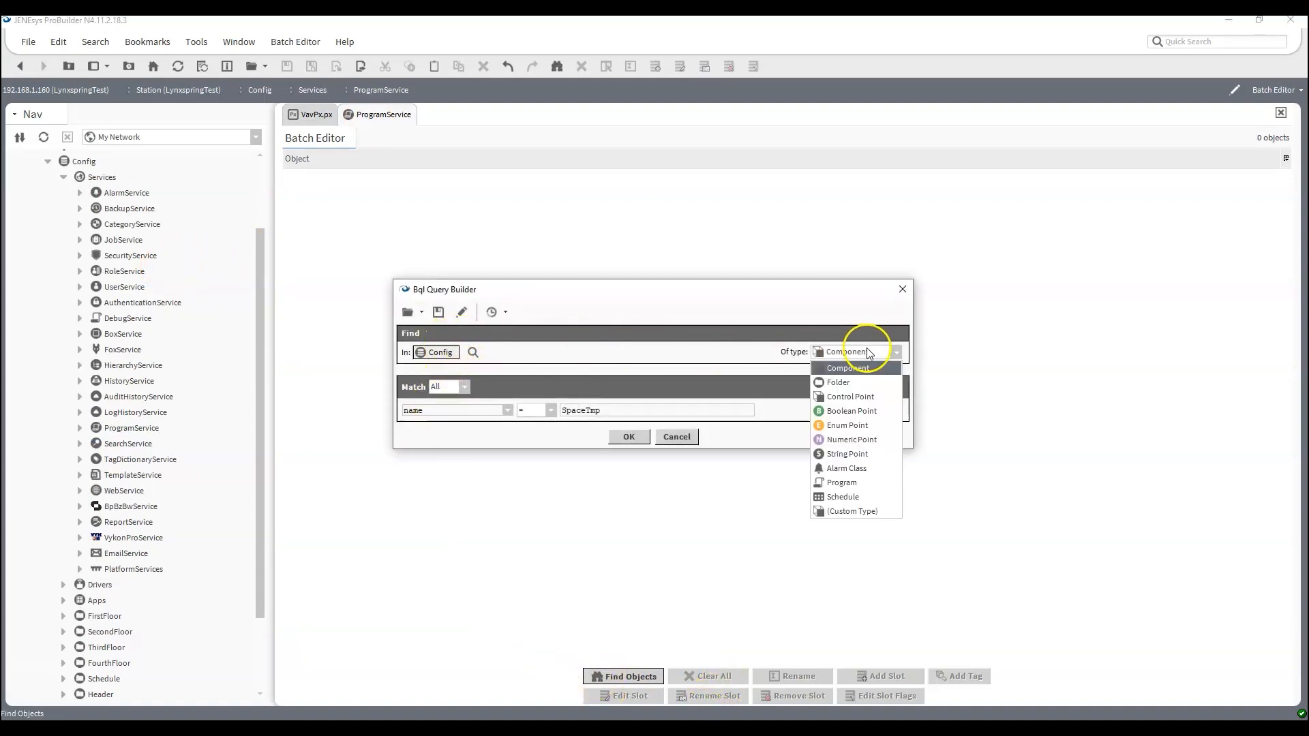
pyautogui.click(839, 382)
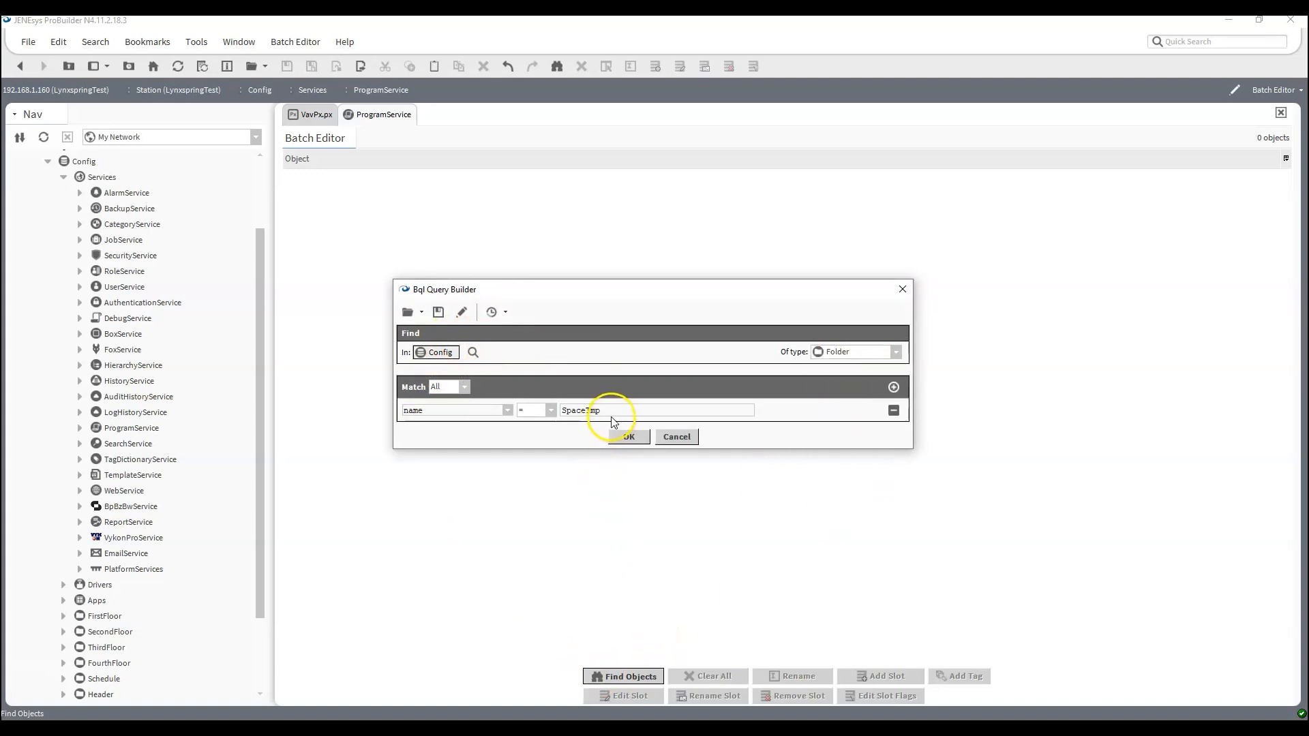
pyautogui.click(551, 410)
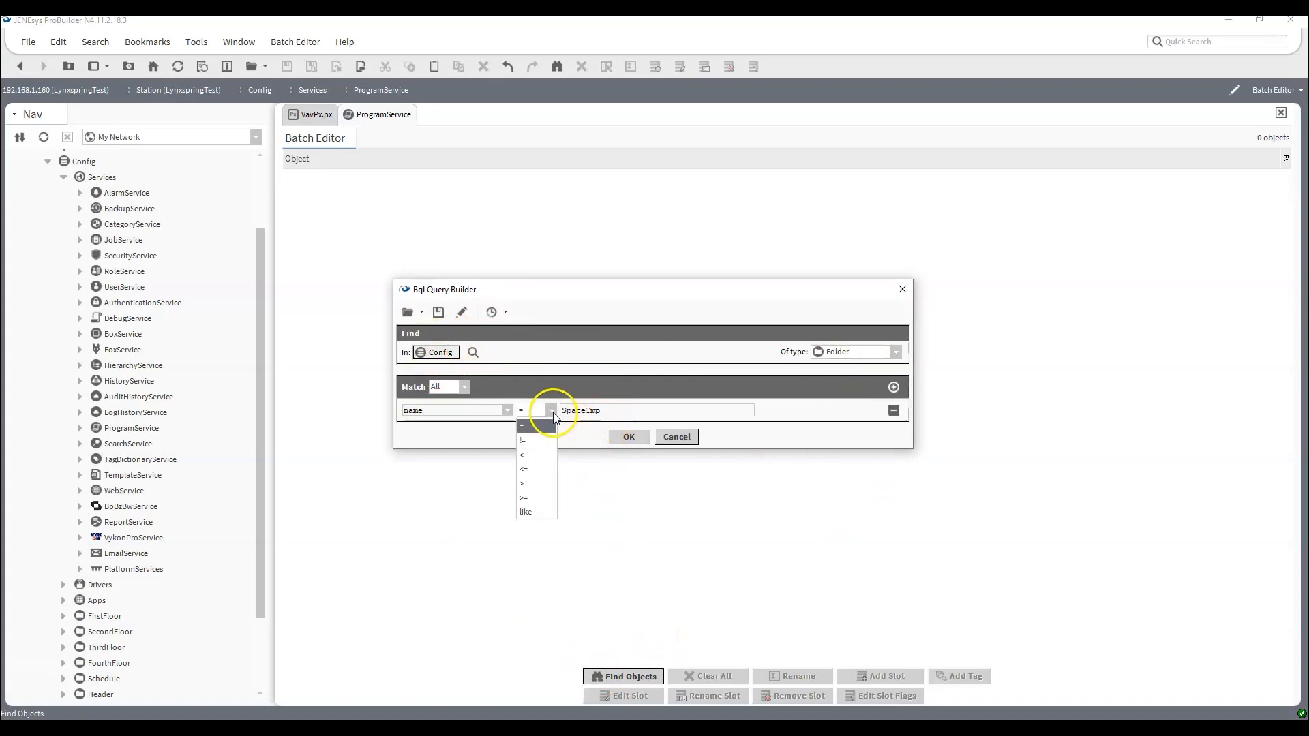
pyautogui.click(538, 512)
pyautogui.doubleClick(588, 409)
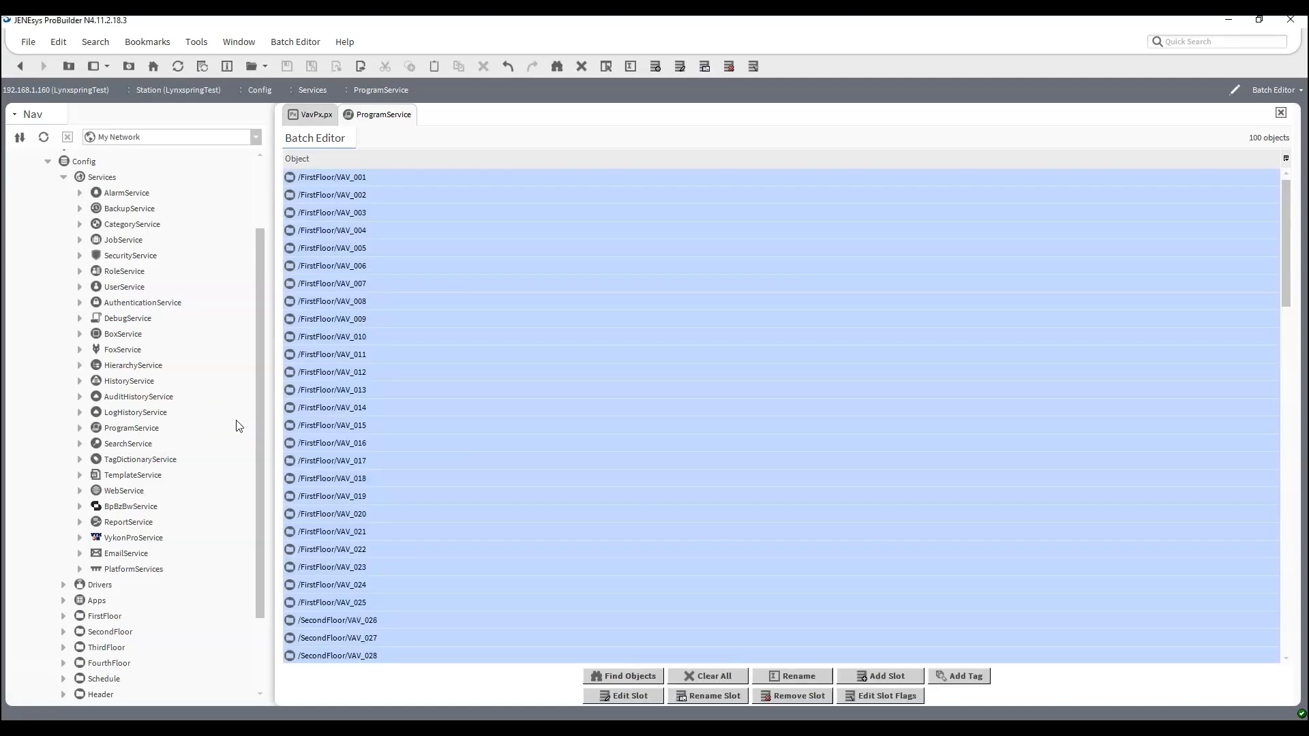
pyautogui.scroll(-18, 669, 279)
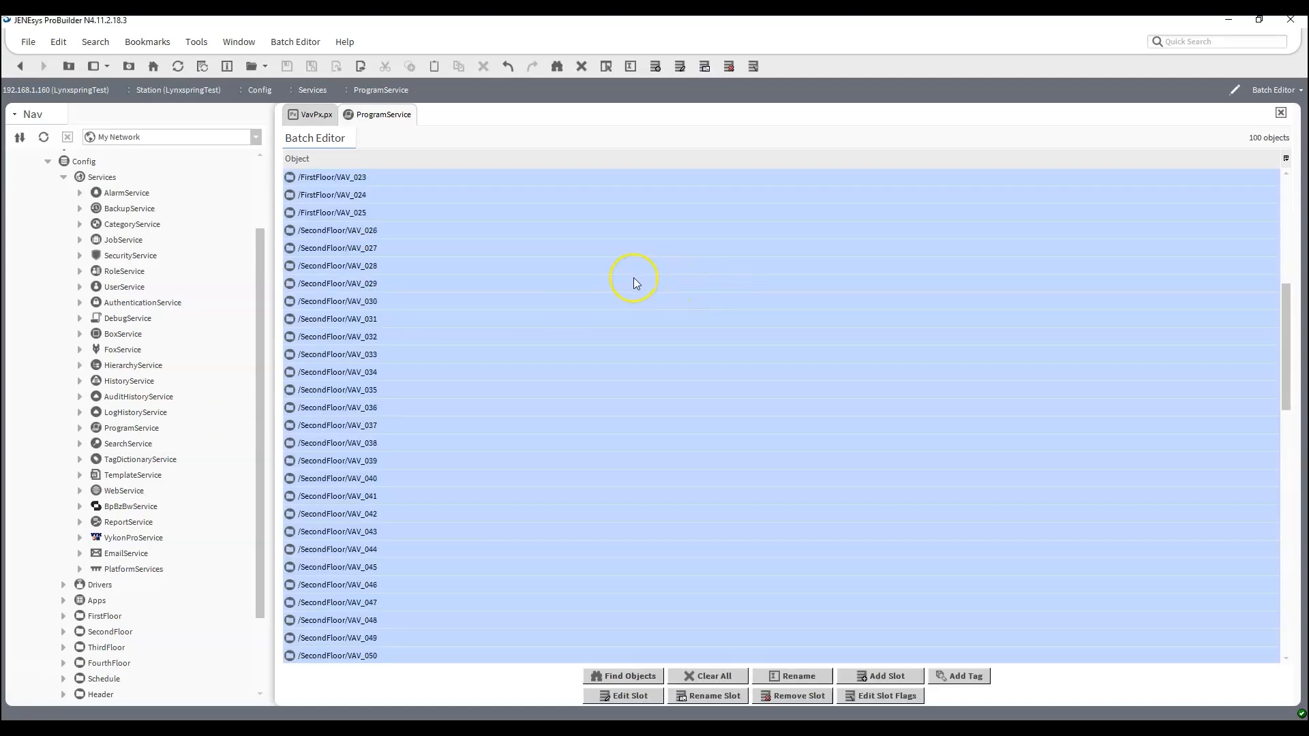
pyautogui.scroll(-5, 633, 275)
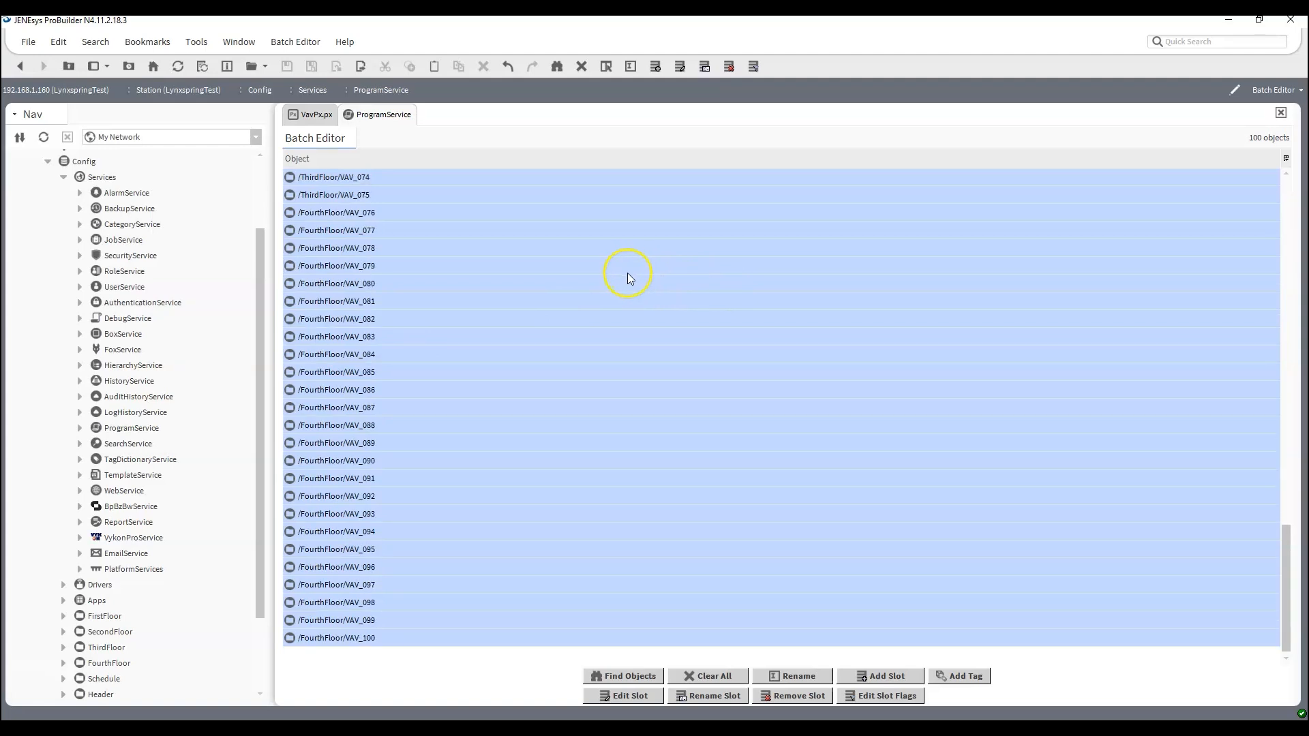
pyautogui.scroll(7, 630, 277)
pyautogui.scroll(16, 626, 276)
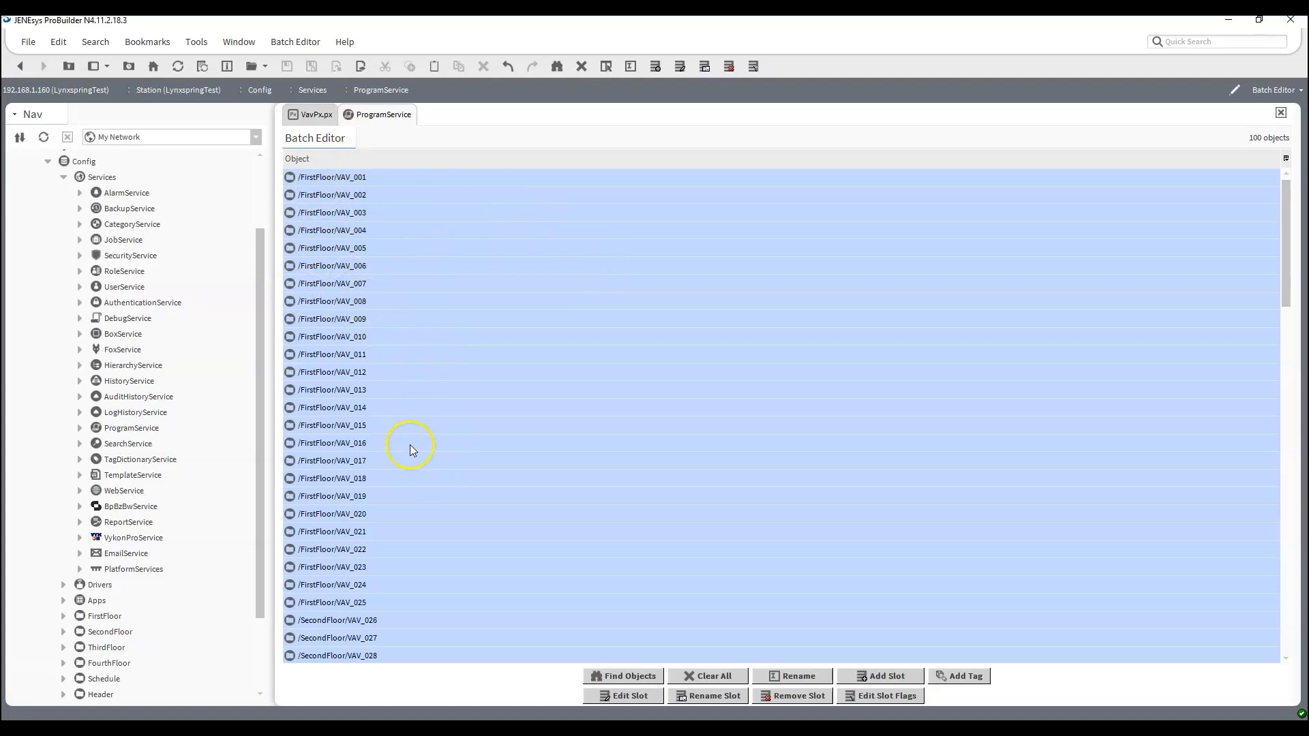
# Step: Return to the VavPx graphic and open the FirstFloor folder's AX Slot Sheet in its place to examine the folder's slots
pyautogui.click(310, 114)
pyautogui.scroll(-2, 156, 353)
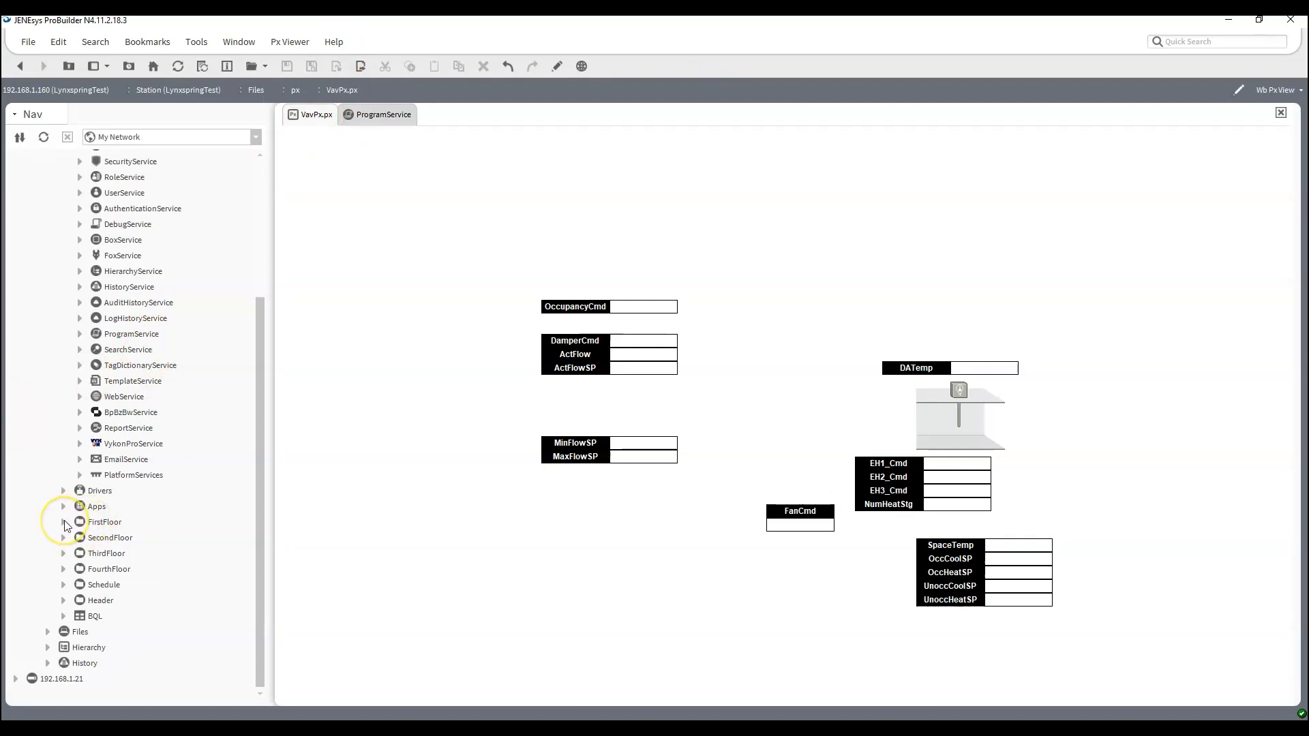
pyautogui.rightClick(100, 525)
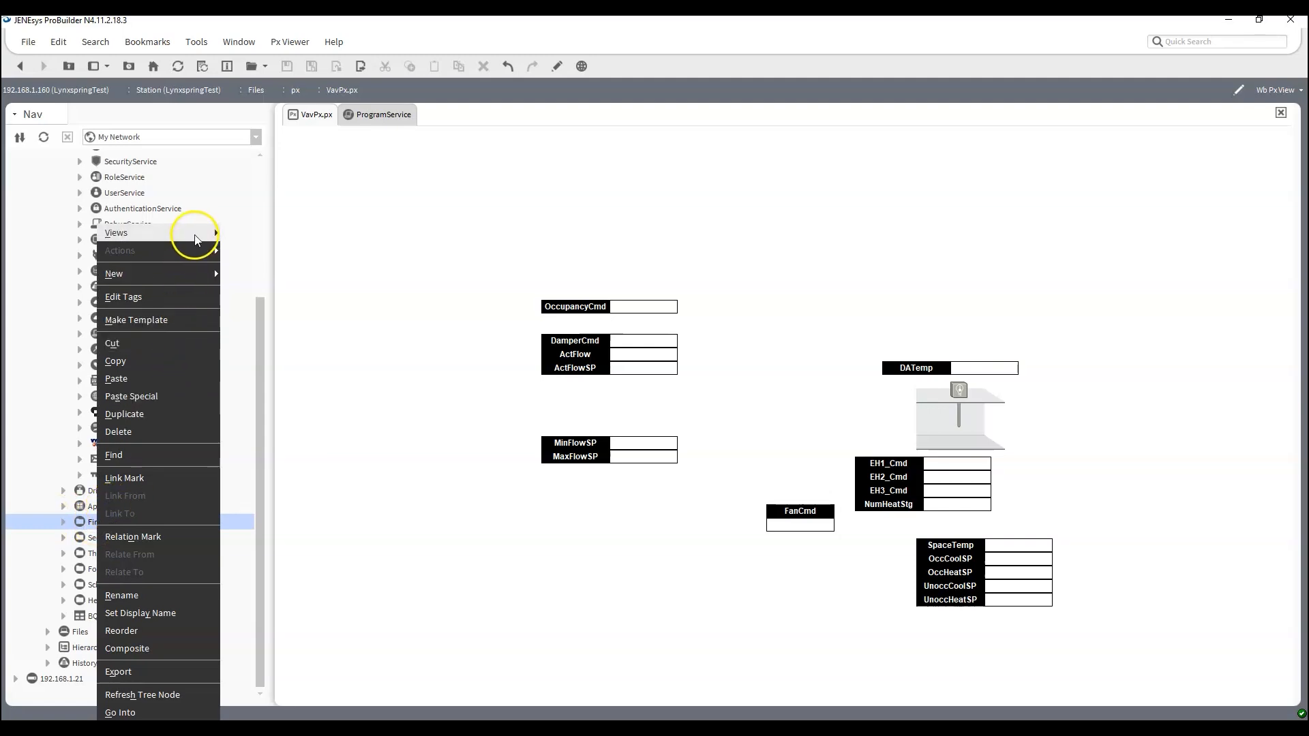
pyautogui.moveTo(194, 233)
pyautogui.click(256, 338)
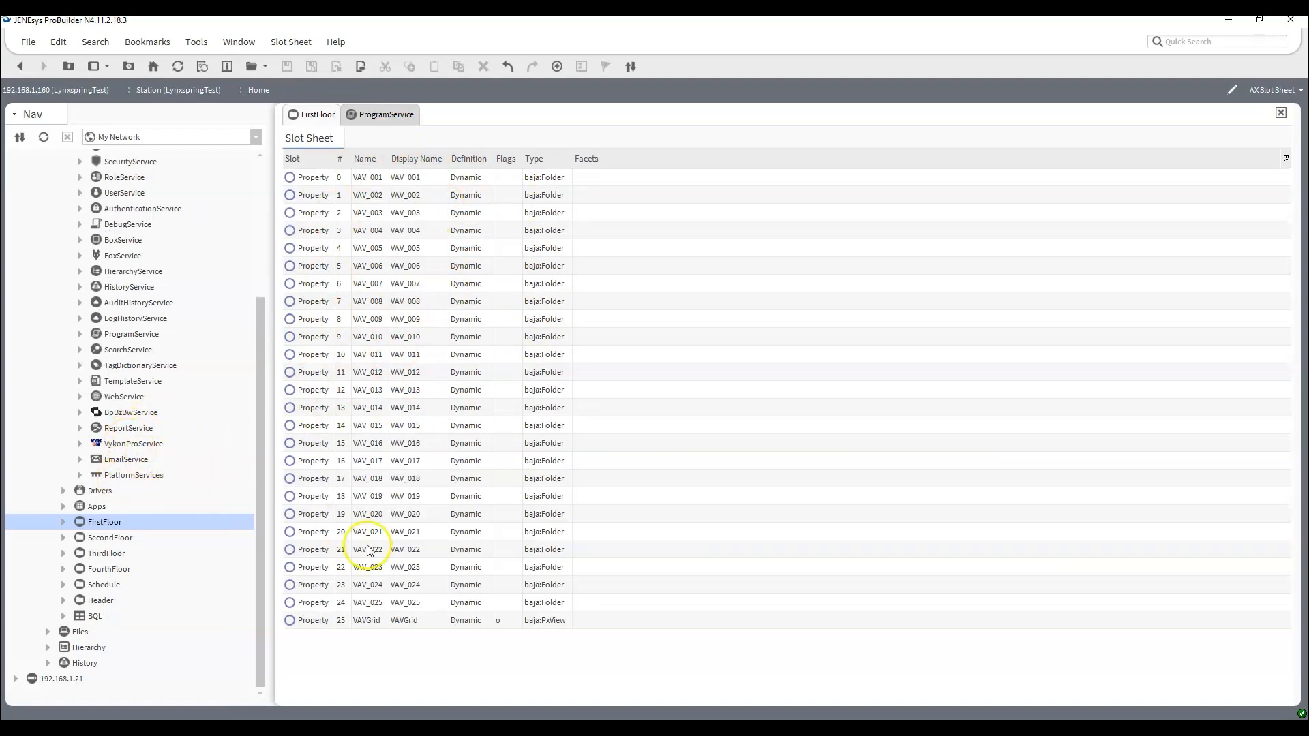
# Step: Expand FirstFloor and open VAV_001's AX Slot Sheet to check its slots for a Px view
pyautogui.click(62, 522)
pyautogui.rightClick(129, 319)
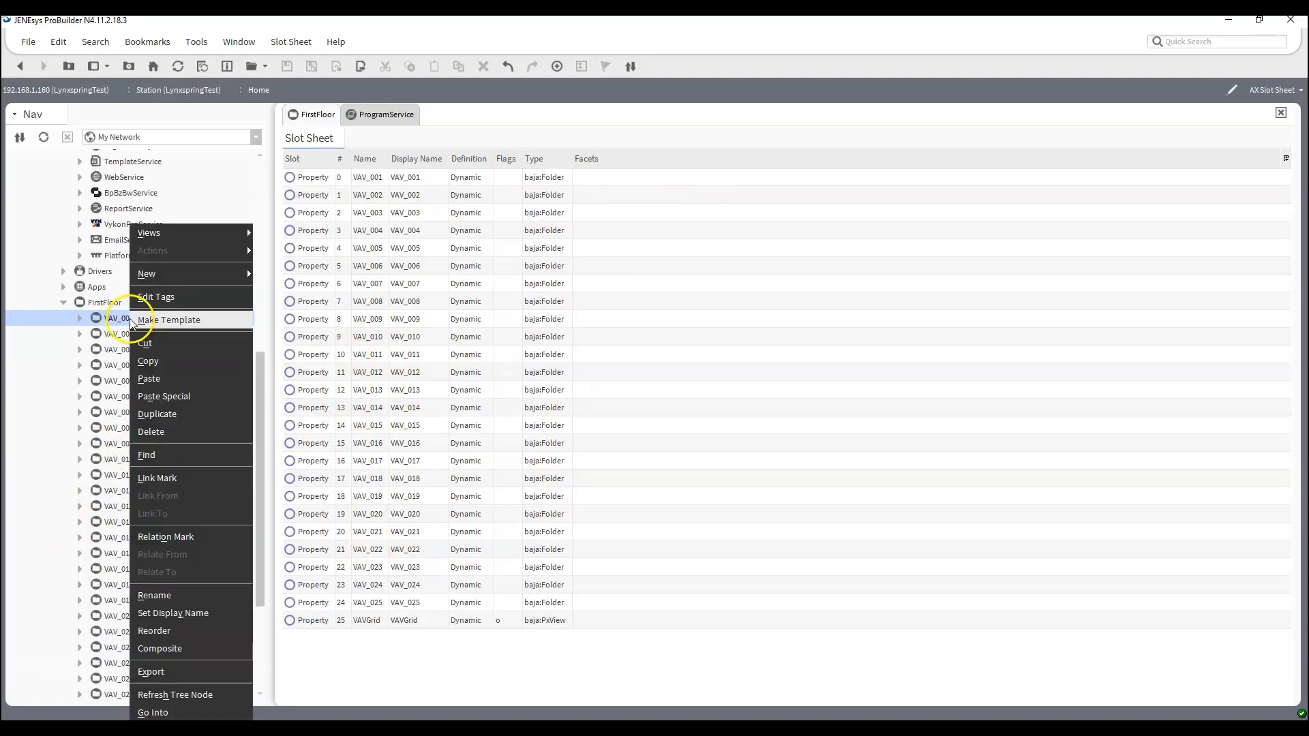
pyautogui.moveTo(225, 233)
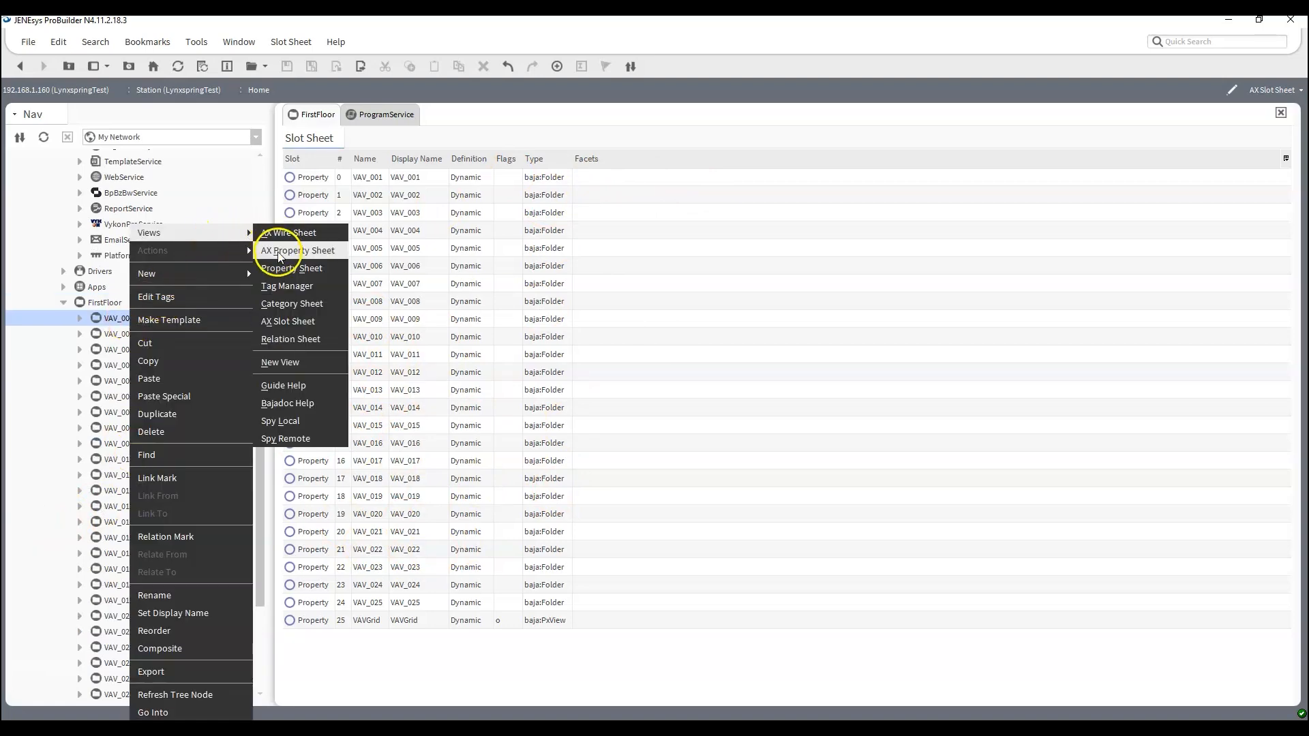
pyautogui.click(283, 321)
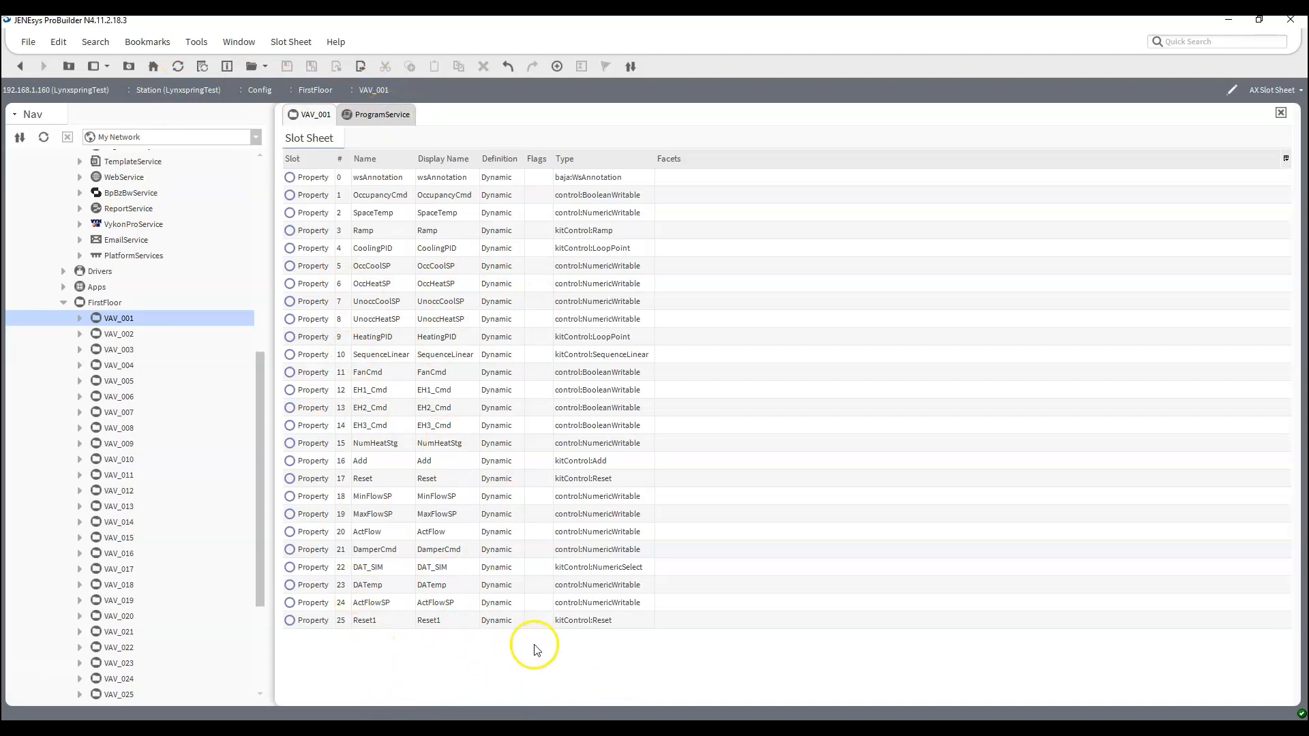
# Step: In the ProgramService Batch Editor, define a new slot named VavPx of type baja PxView for all selected VAV folders
pyautogui.click(378, 114)
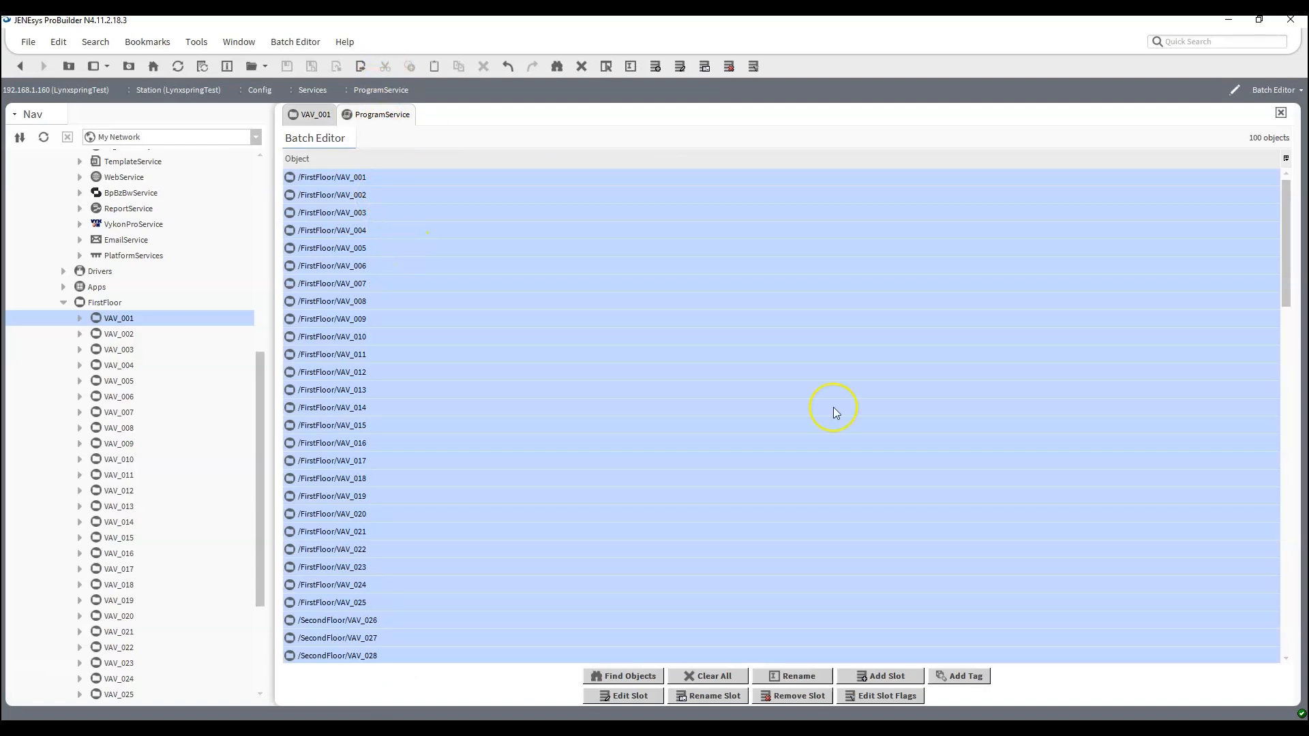
pyautogui.click(884, 676)
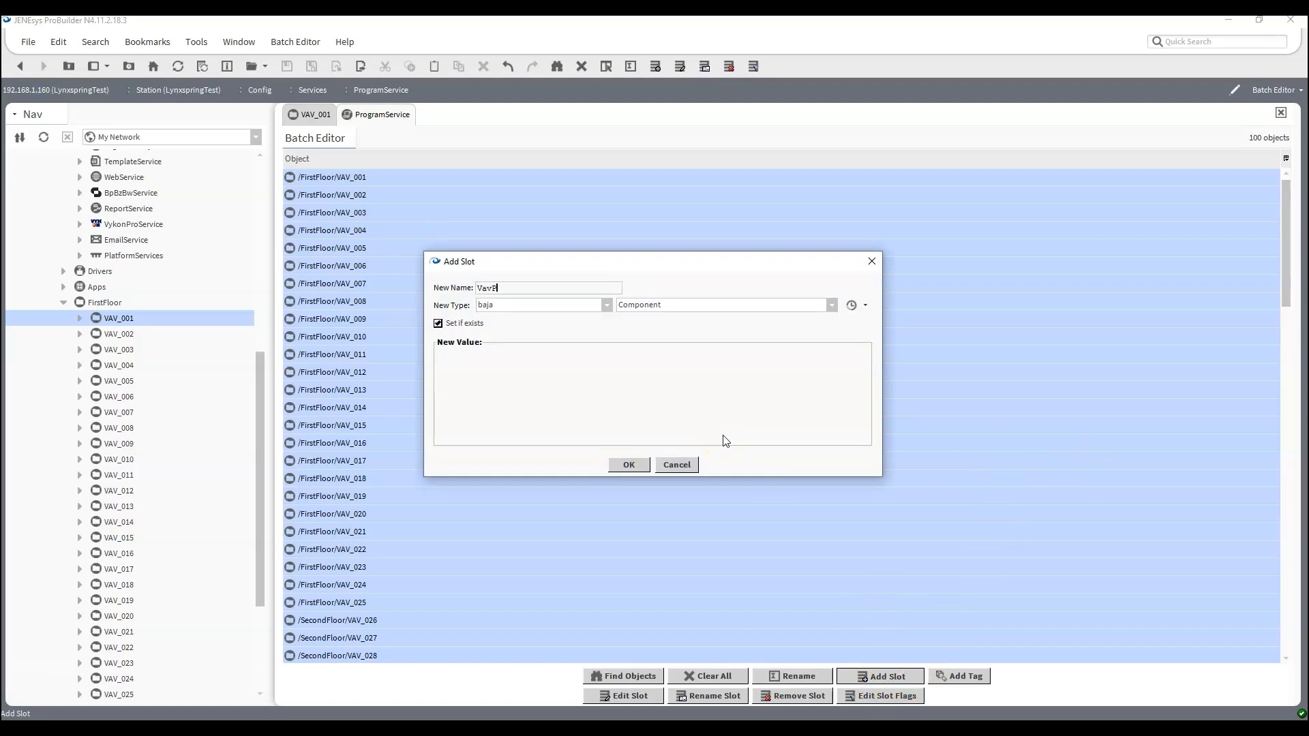
pyautogui.click(717, 311)
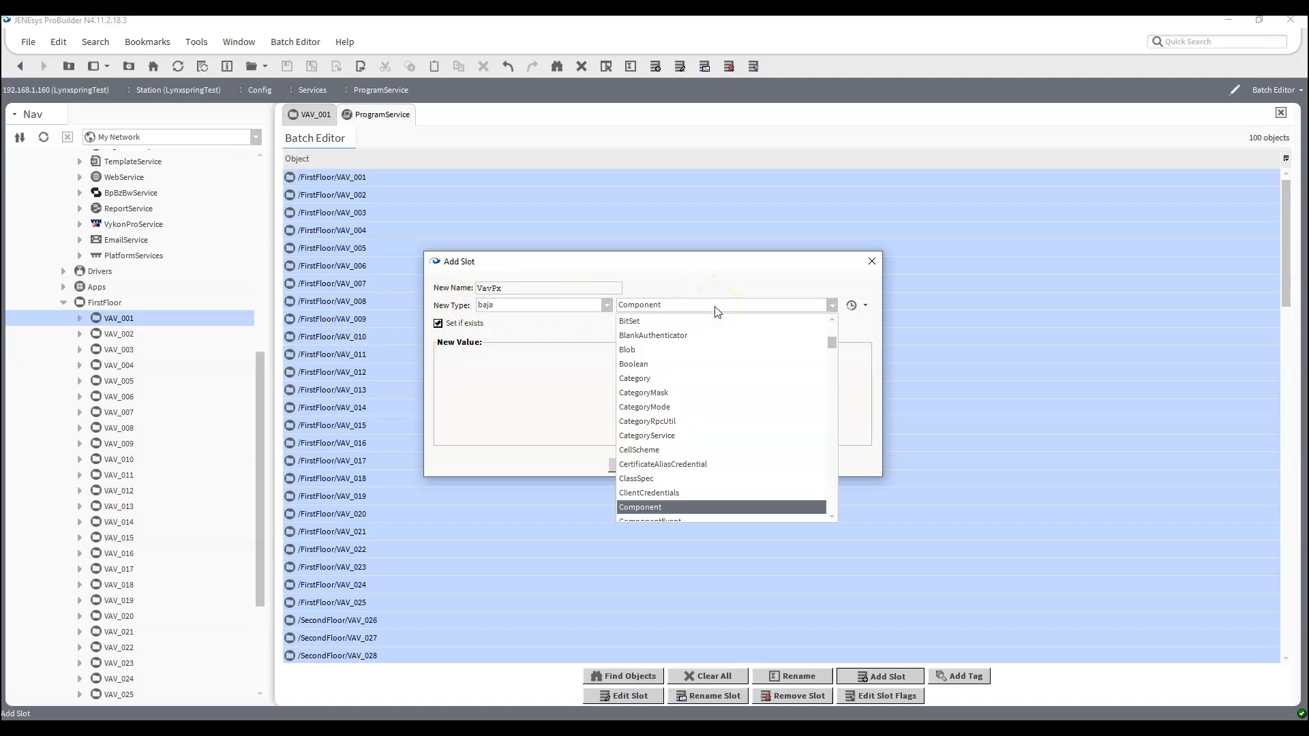
pyautogui.scroll(-20, 720, 354)
pyautogui.scroll(-15, 723, 382)
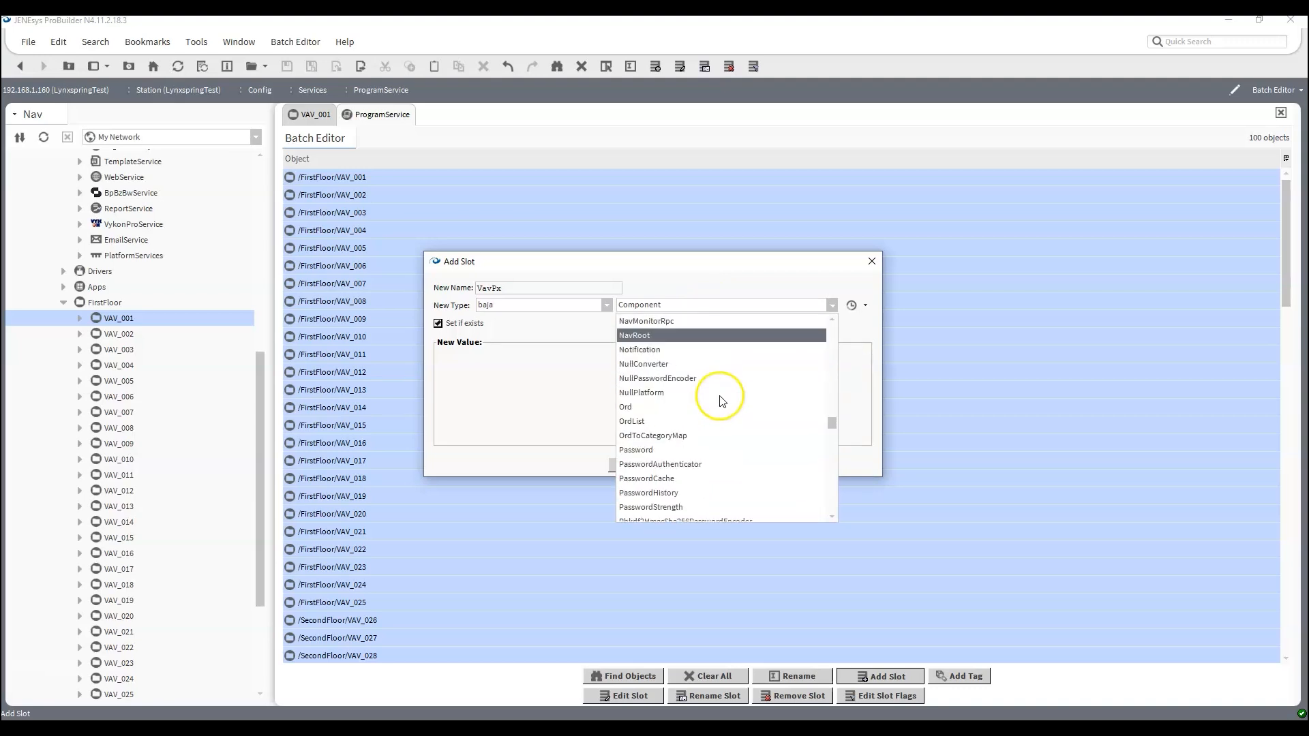
pyautogui.scroll(-5, 721, 399)
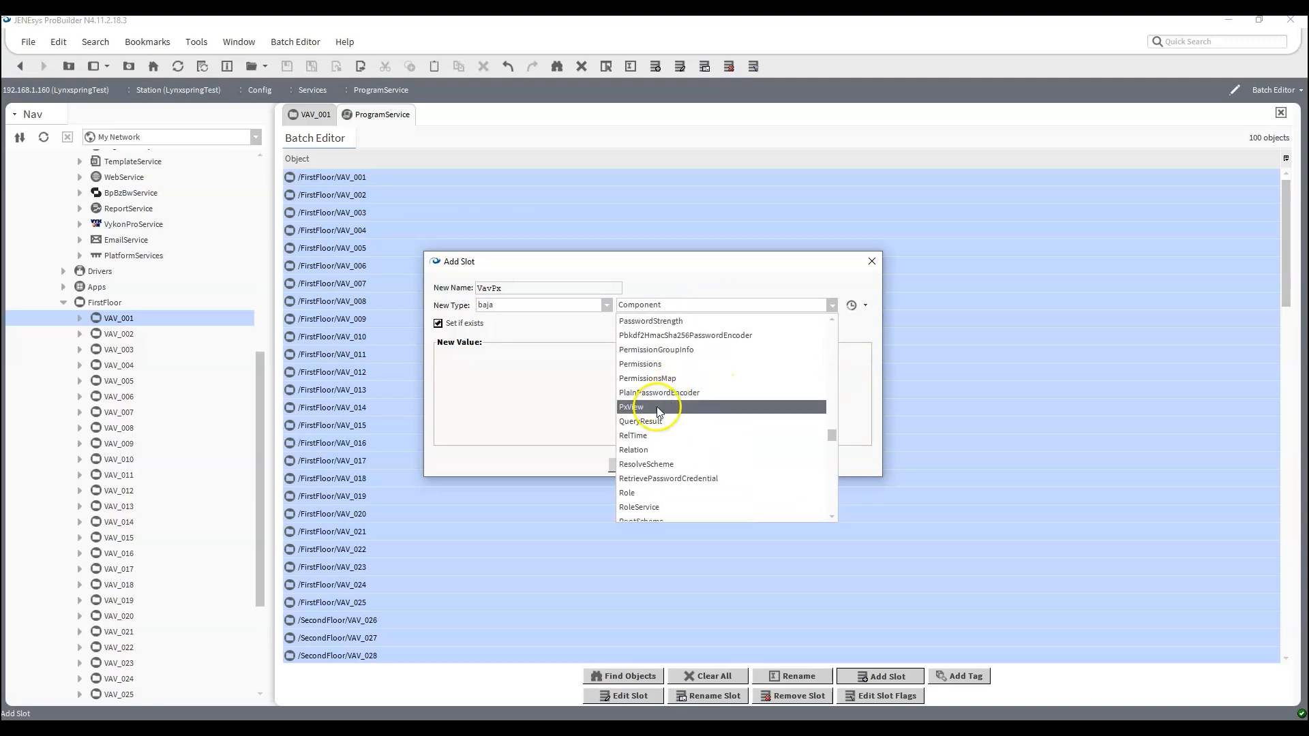
pyautogui.click(658, 409)
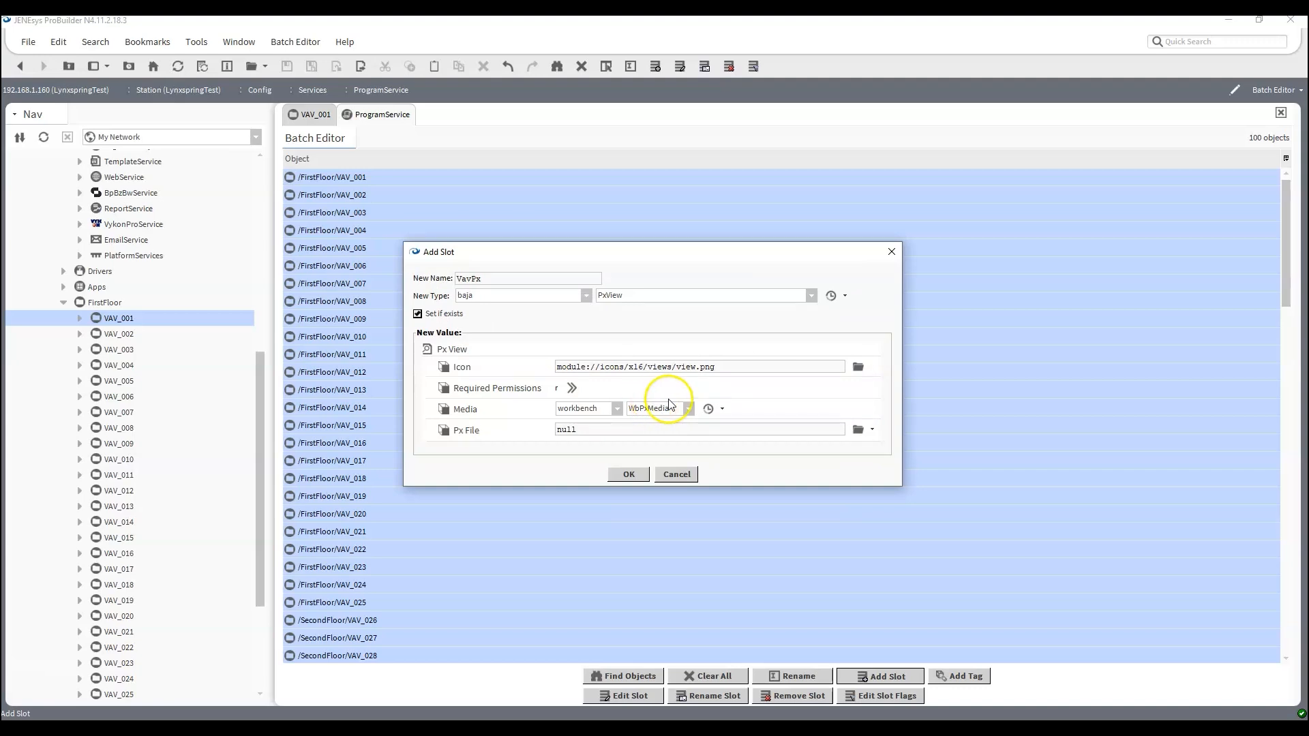
# Step: Set the new slot's Px File to VavPx.px from the px folder, add the slot to all VAVs and review the results
pyautogui.click(858, 430)
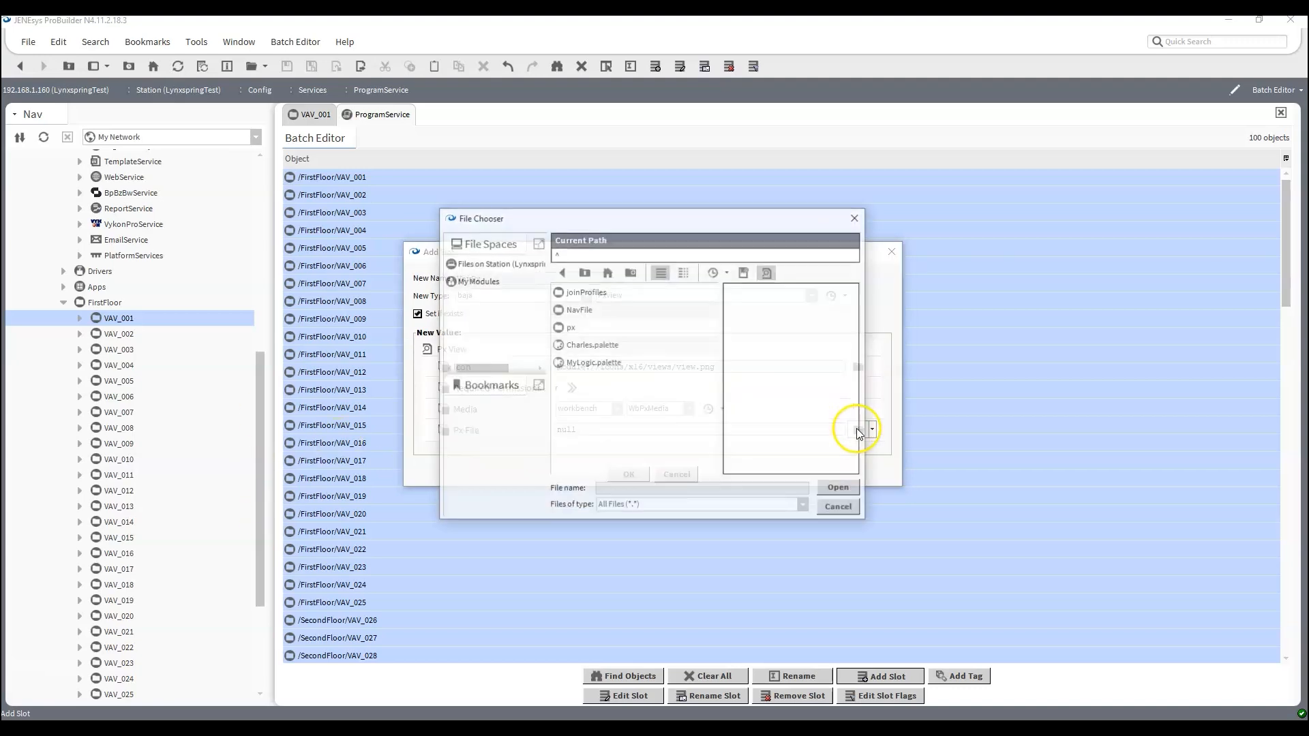
pyautogui.click(569, 330)
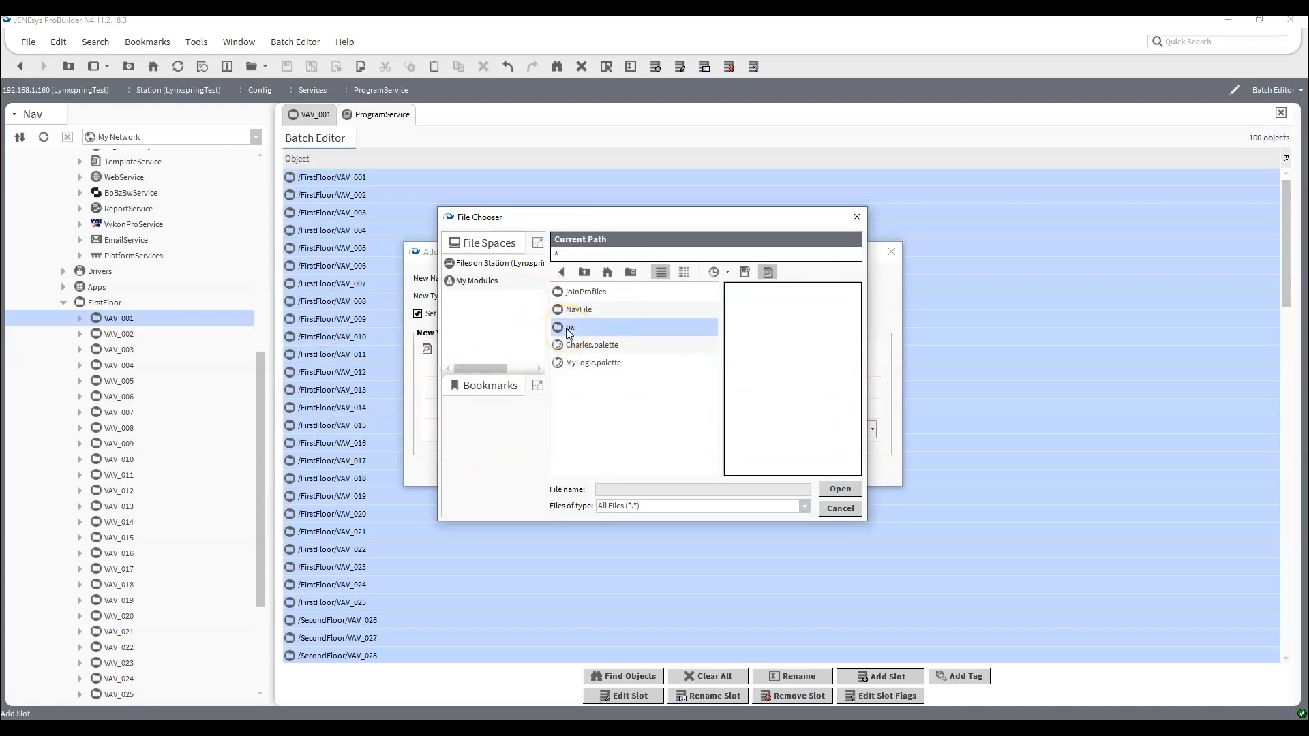
pyautogui.doubleClick(568, 330)
pyautogui.click(573, 400)
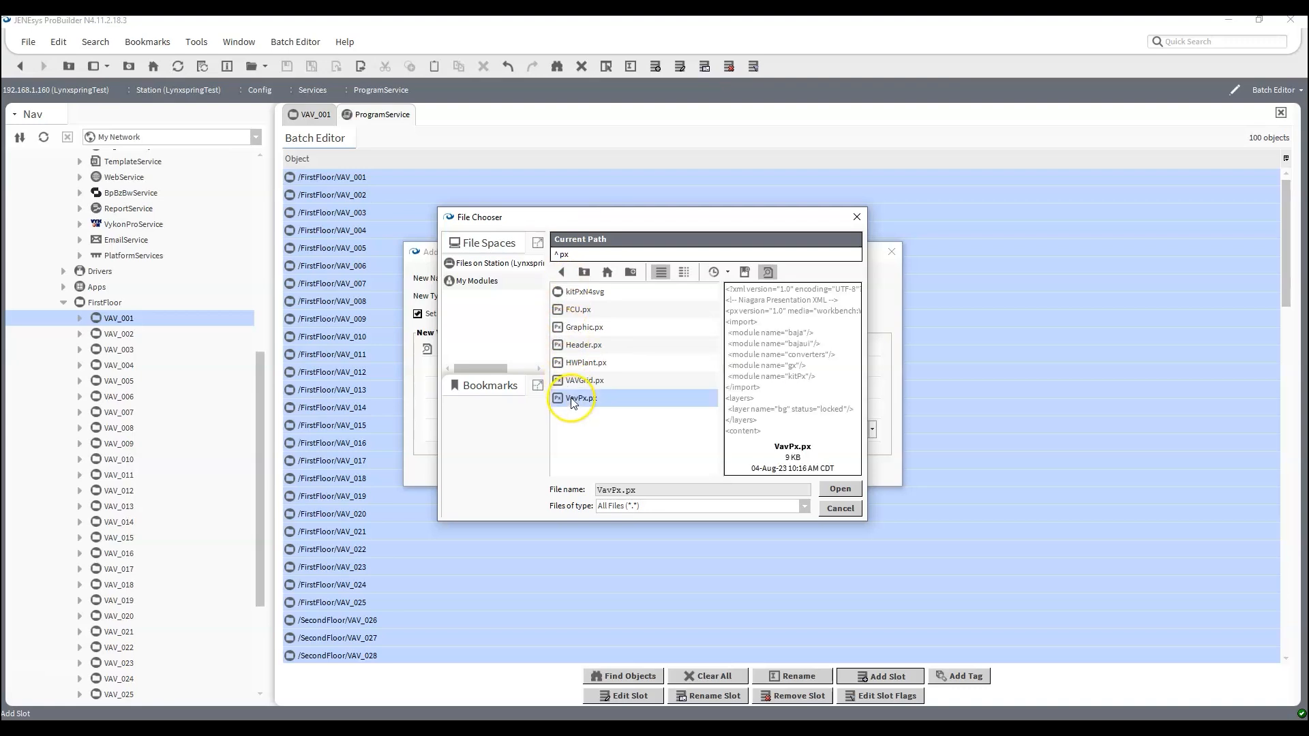
pyautogui.click(838, 490)
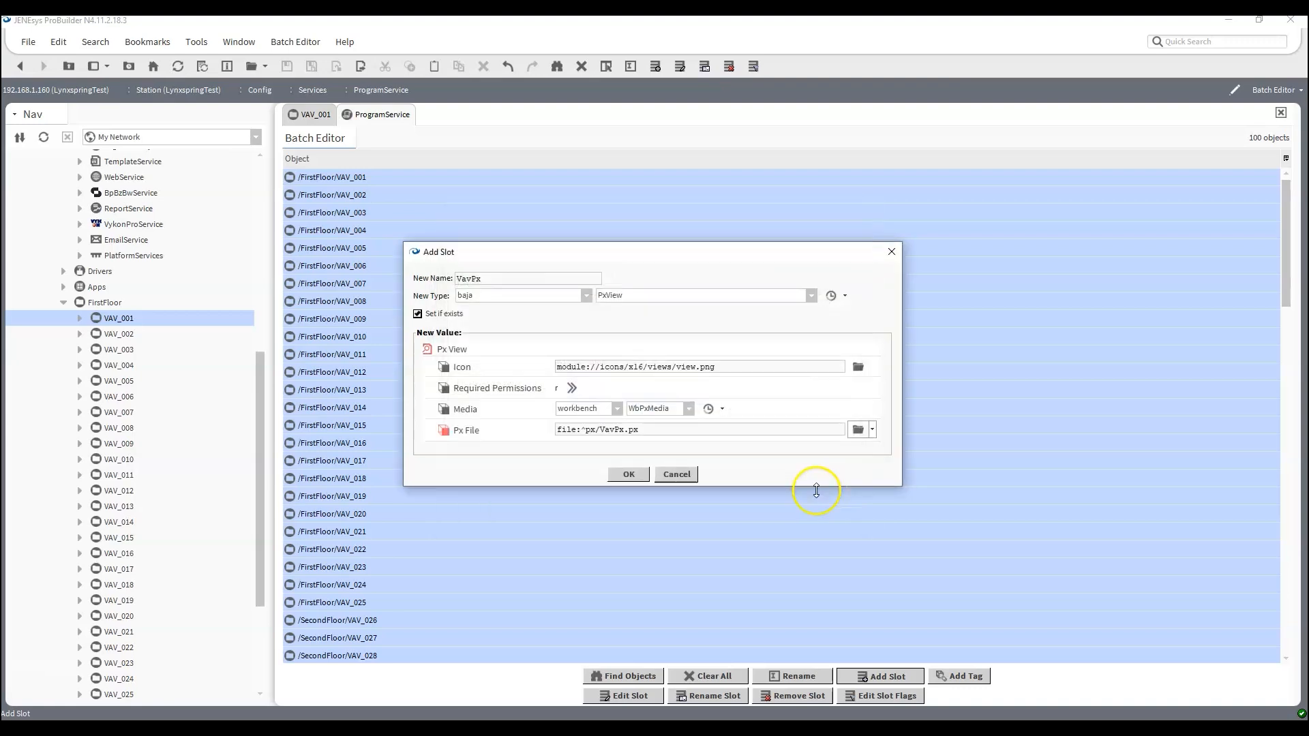
pyautogui.click(626, 476)
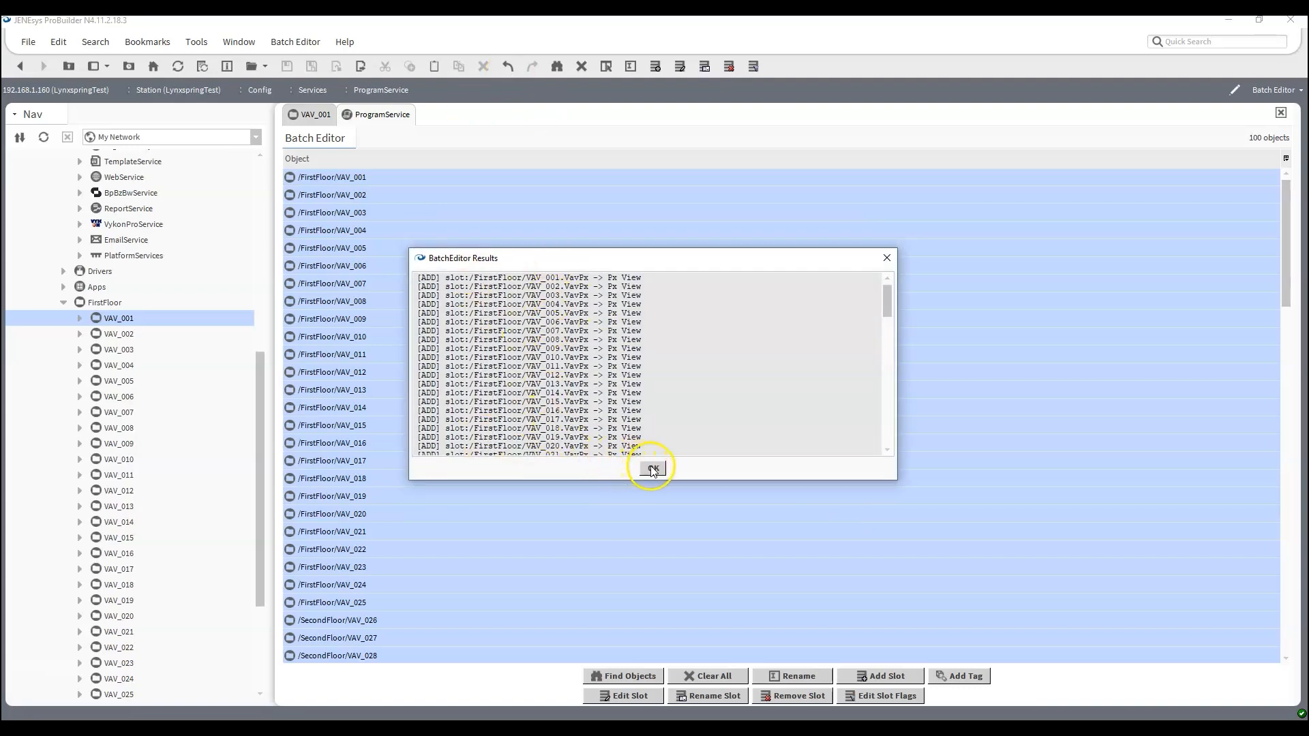
pyautogui.scroll(-20, 675, 333)
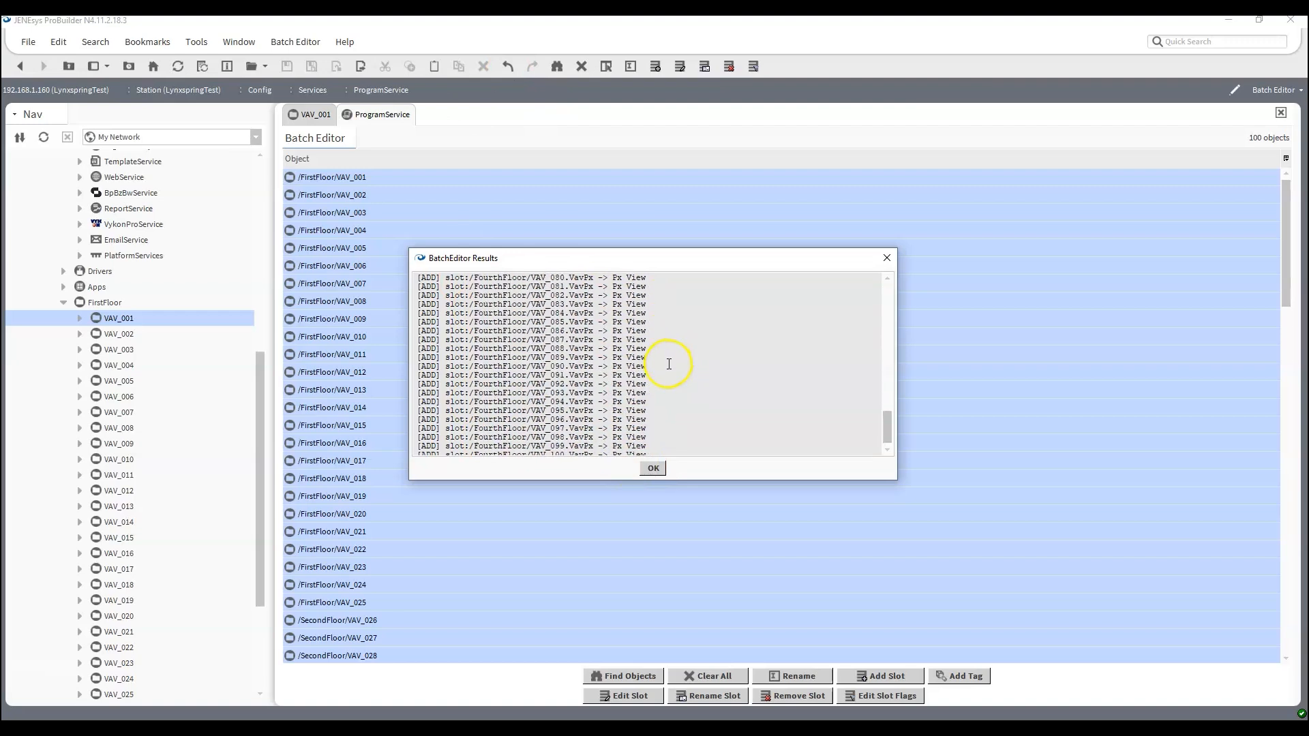
pyautogui.click(655, 469)
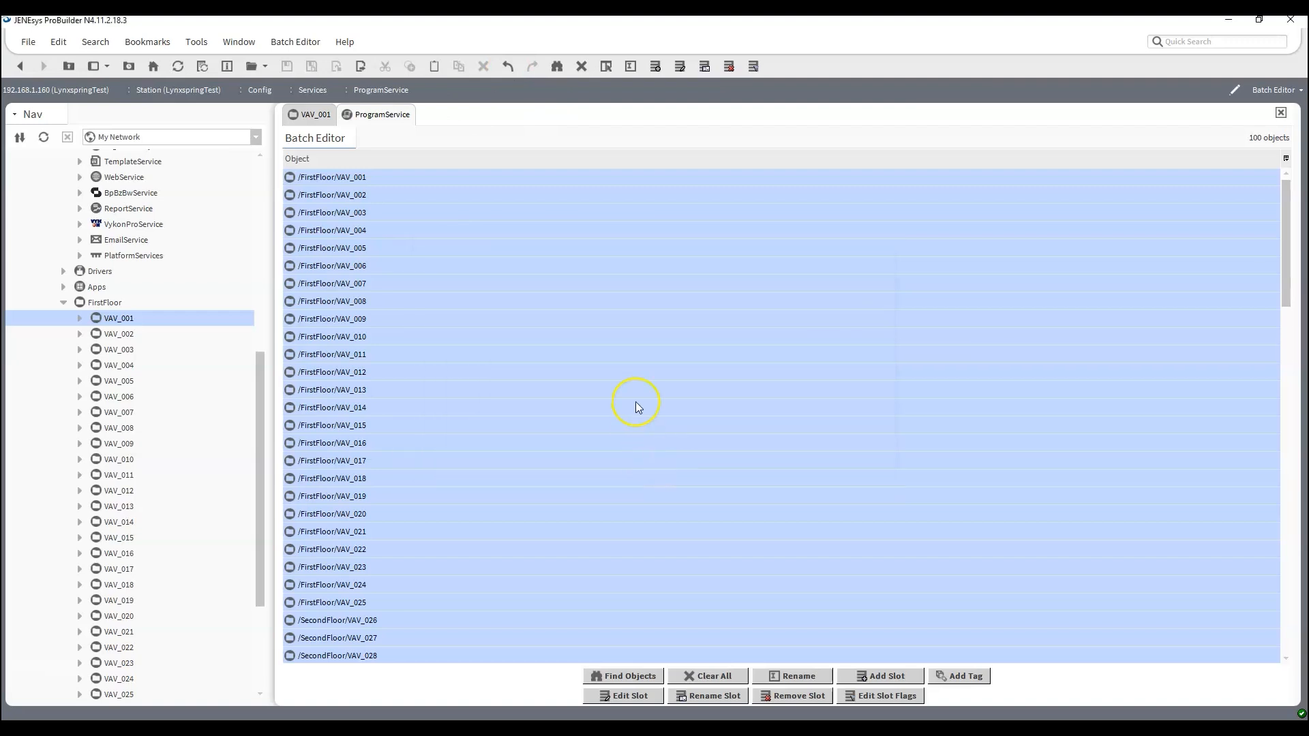
# Step: Open VAV_001's VavPx graphic to check its point values, and look for the new view in its slot sheet
pyautogui.doubleClick(128, 320)
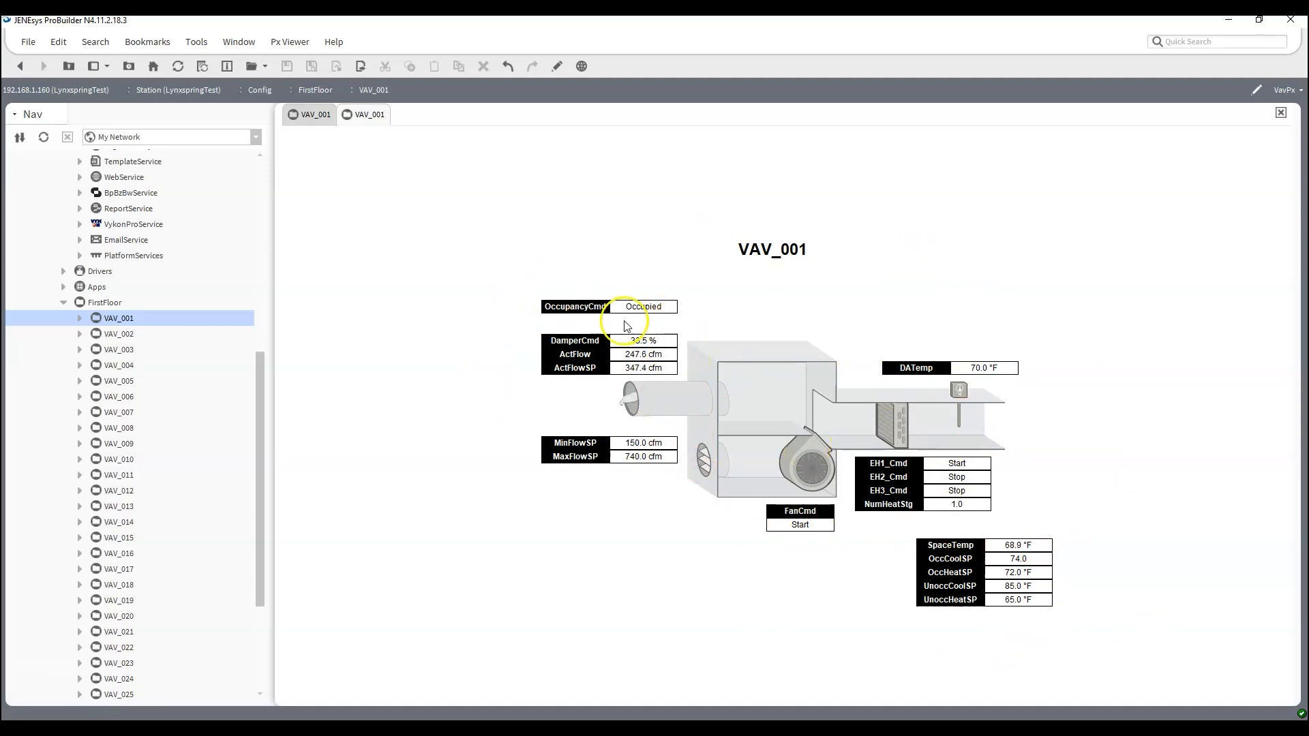
pyautogui.click(607, 339)
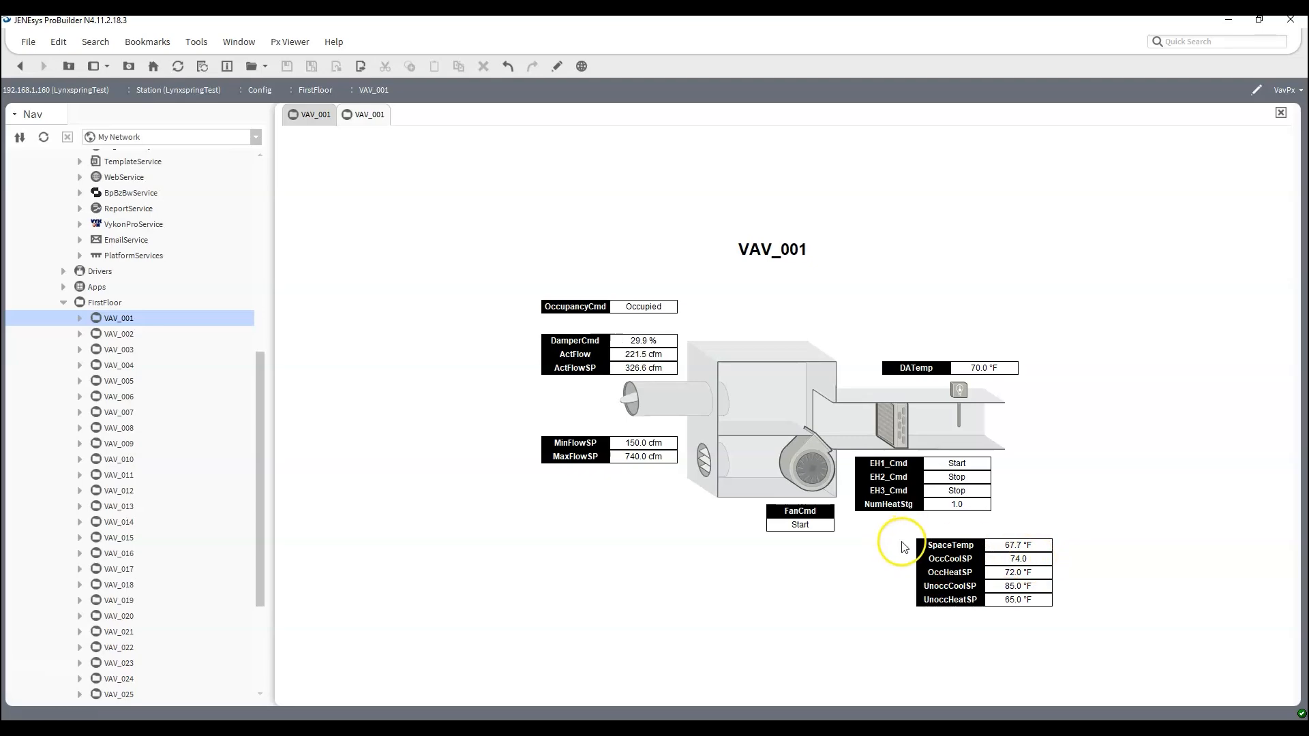
pyautogui.click(302, 116)
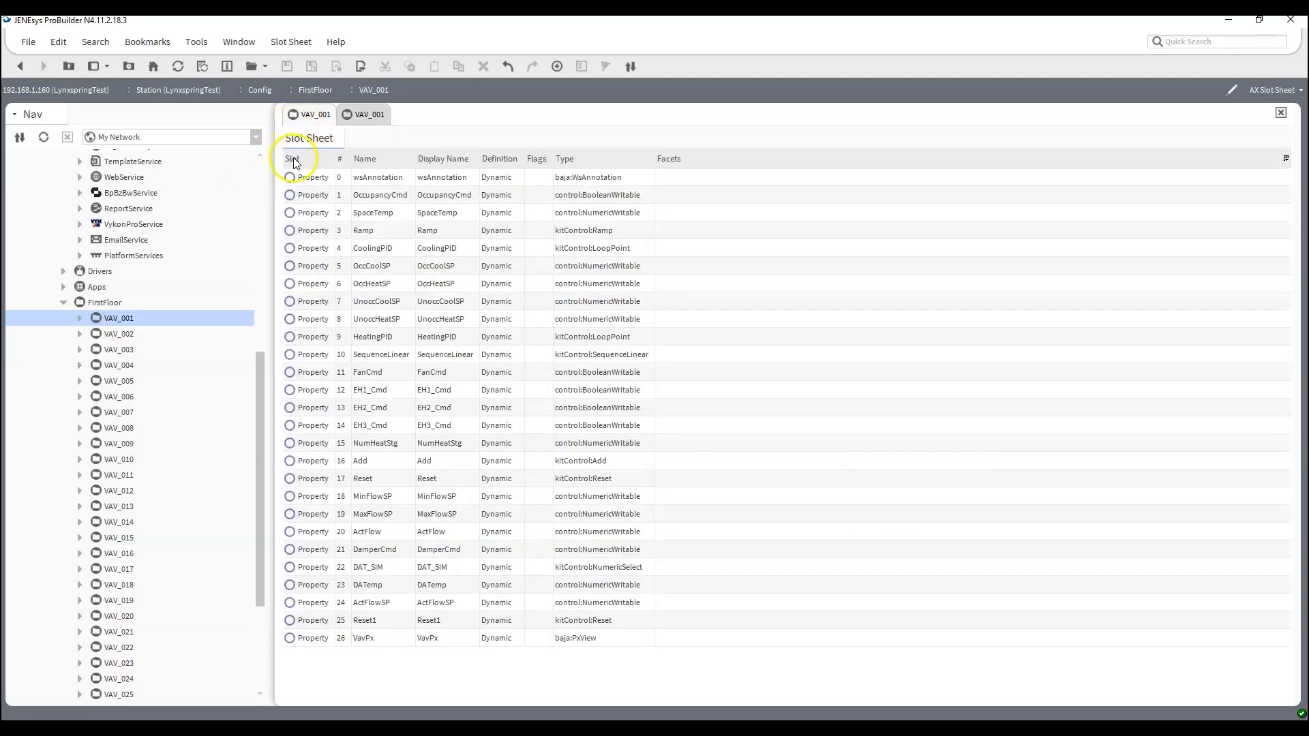
# Step: Examine the OccCoolSP property sheet from VAV_001's AX Wire Sheet and compare it with the VavPx graphic
pyautogui.rightClick(120, 322)
pyautogui.moveTo(213, 232)
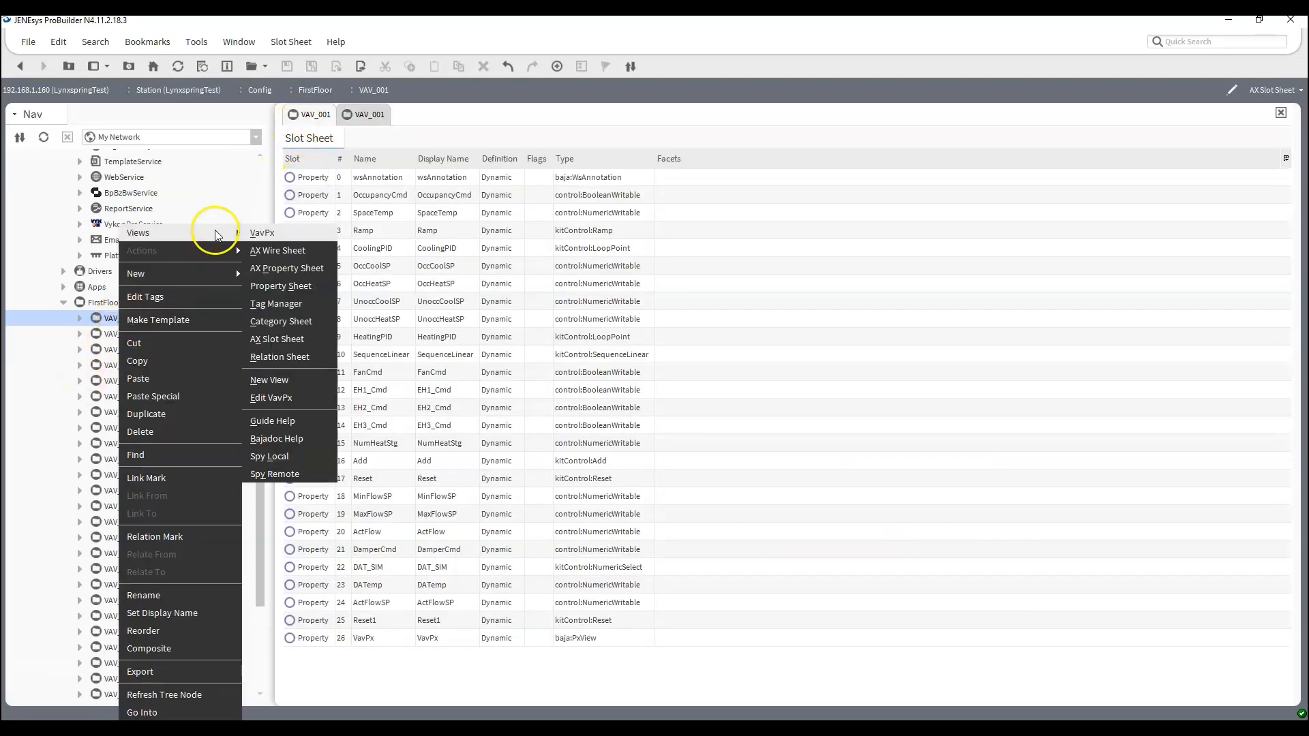
pyautogui.click(317, 250)
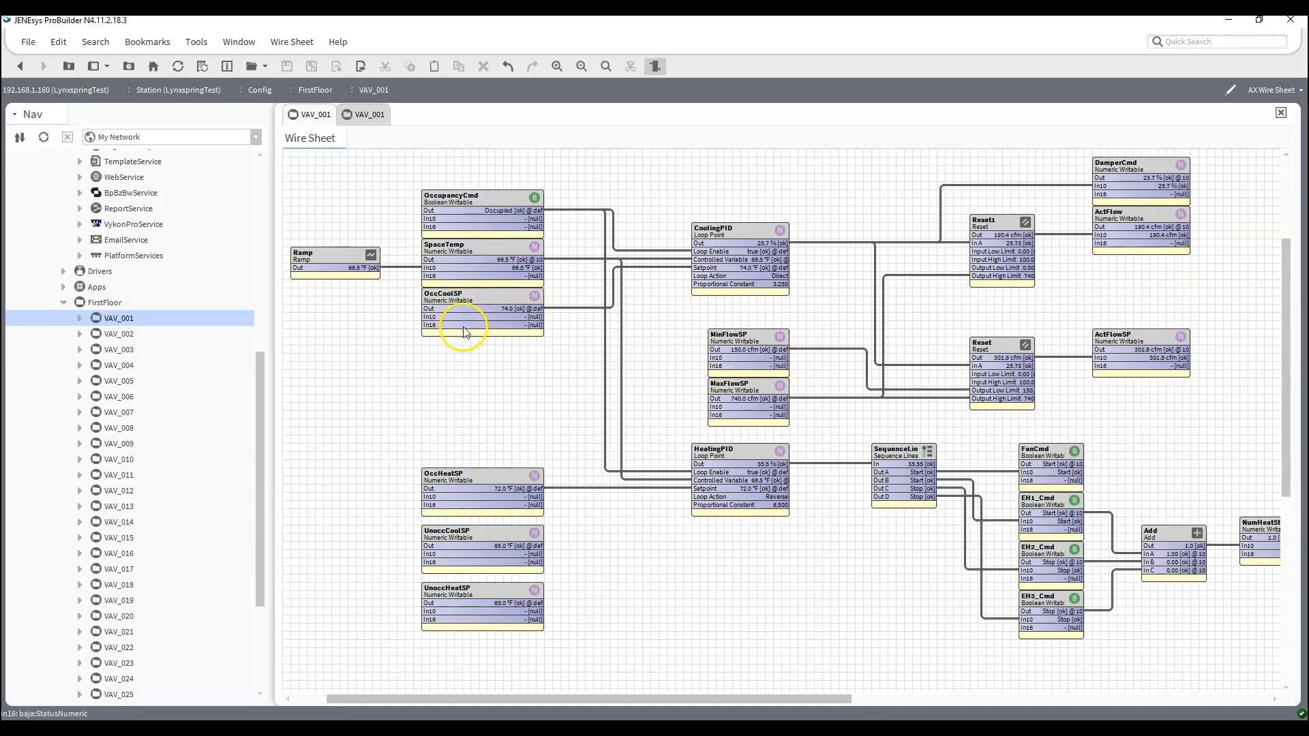
pyautogui.doubleClick(475, 308)
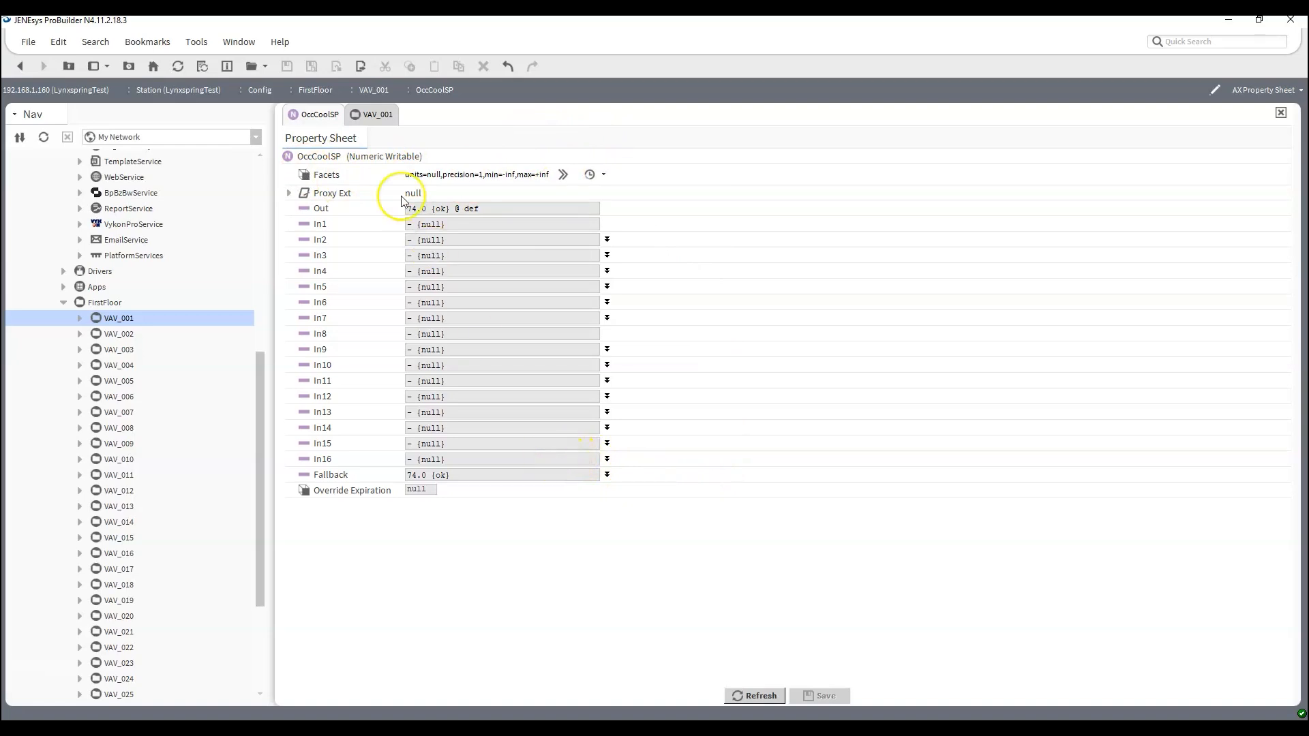
pyautogui.click(372, 114)
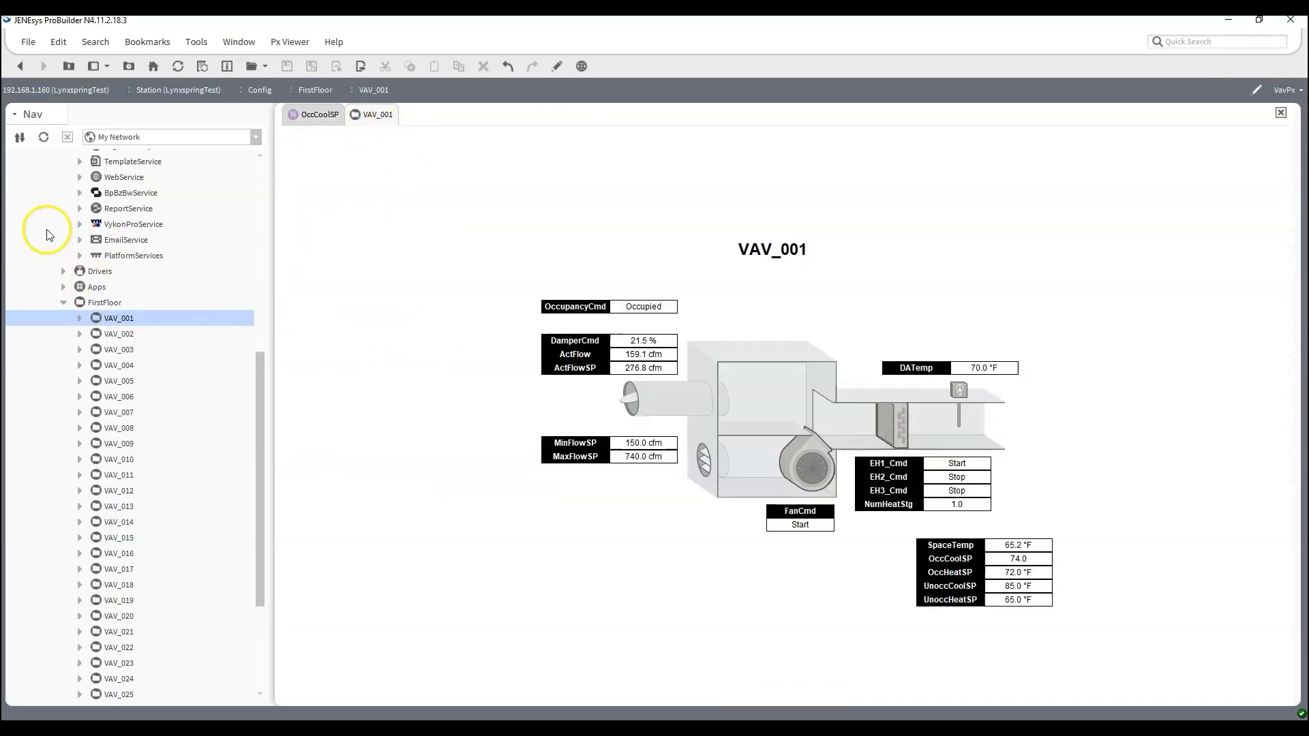
# Step: Reopen the ProgramService Batch Editor and clear all VAV folders from its object list
pyautogui.scroll(2, 75, 238)
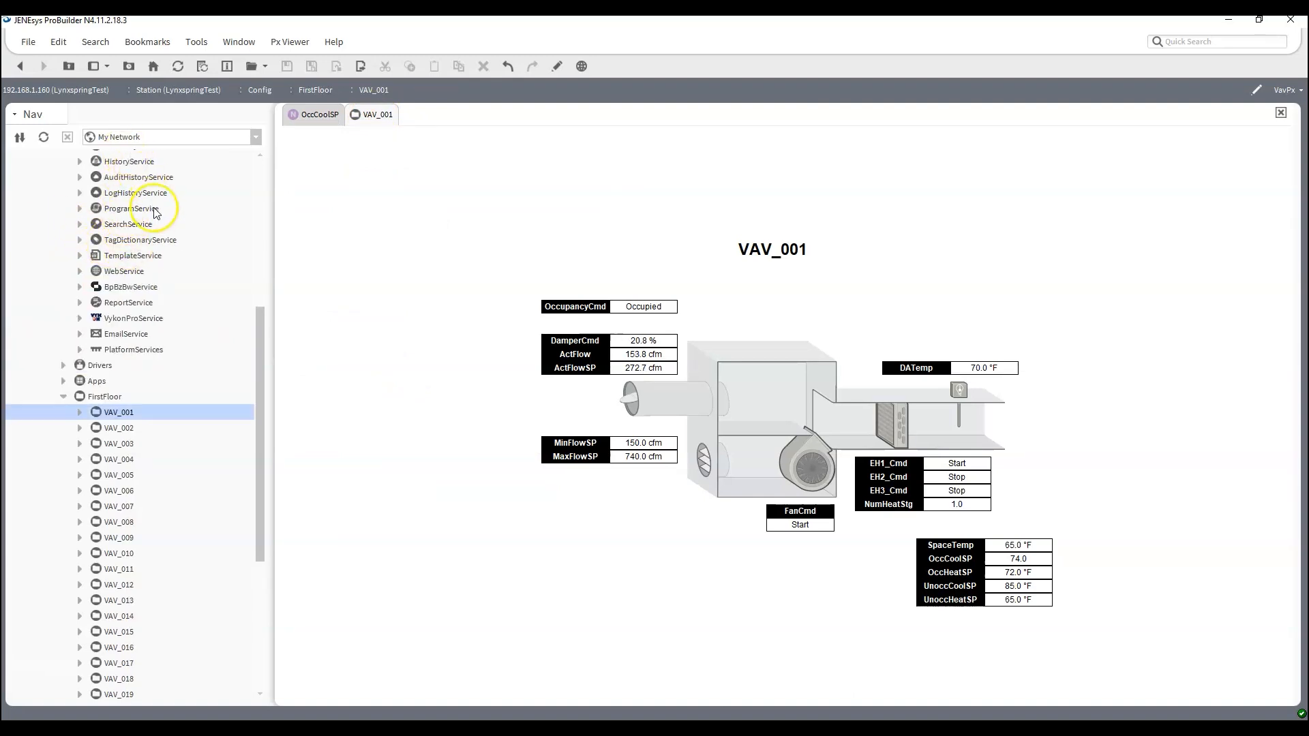
pyautogui.doubleClick(131, 209)
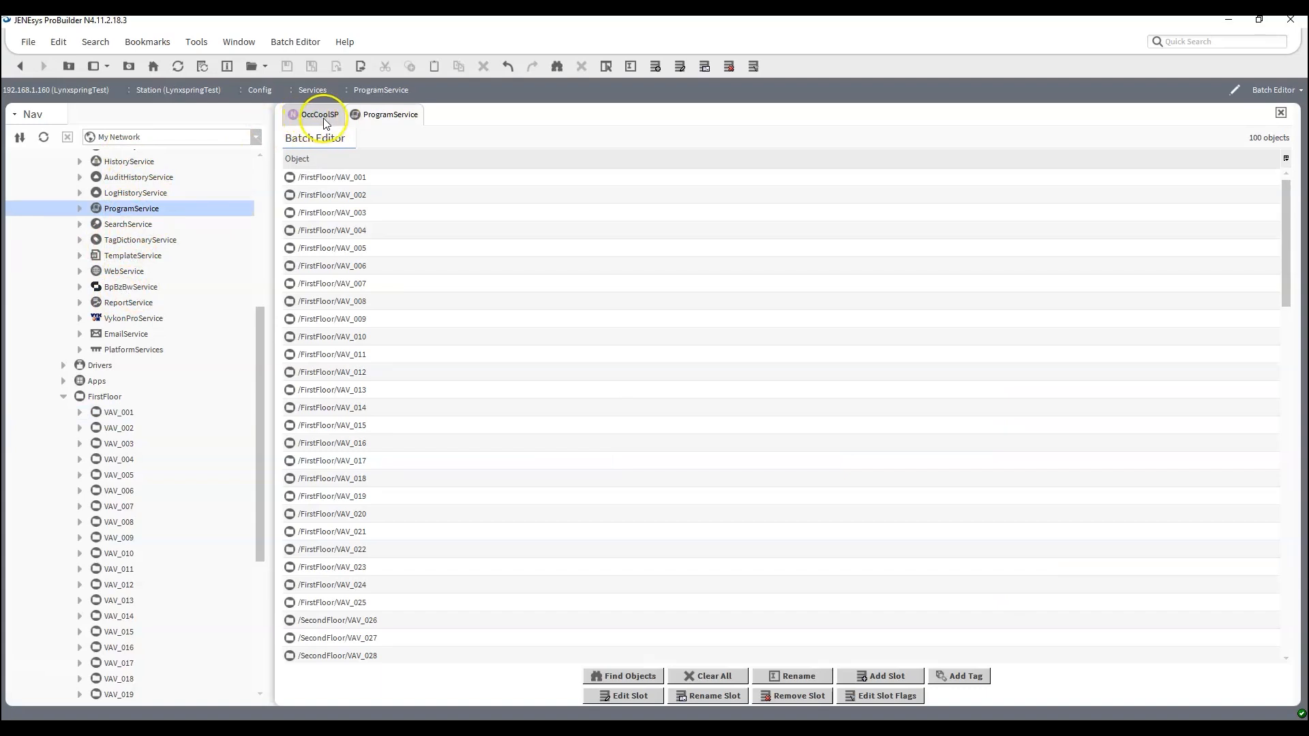
pyautogui.click(712, 675)
# Step: Find all Config objects of type Numeric Point whose name equals OccCoolSP and review the resulting list
pyautogui.click(623, 675)
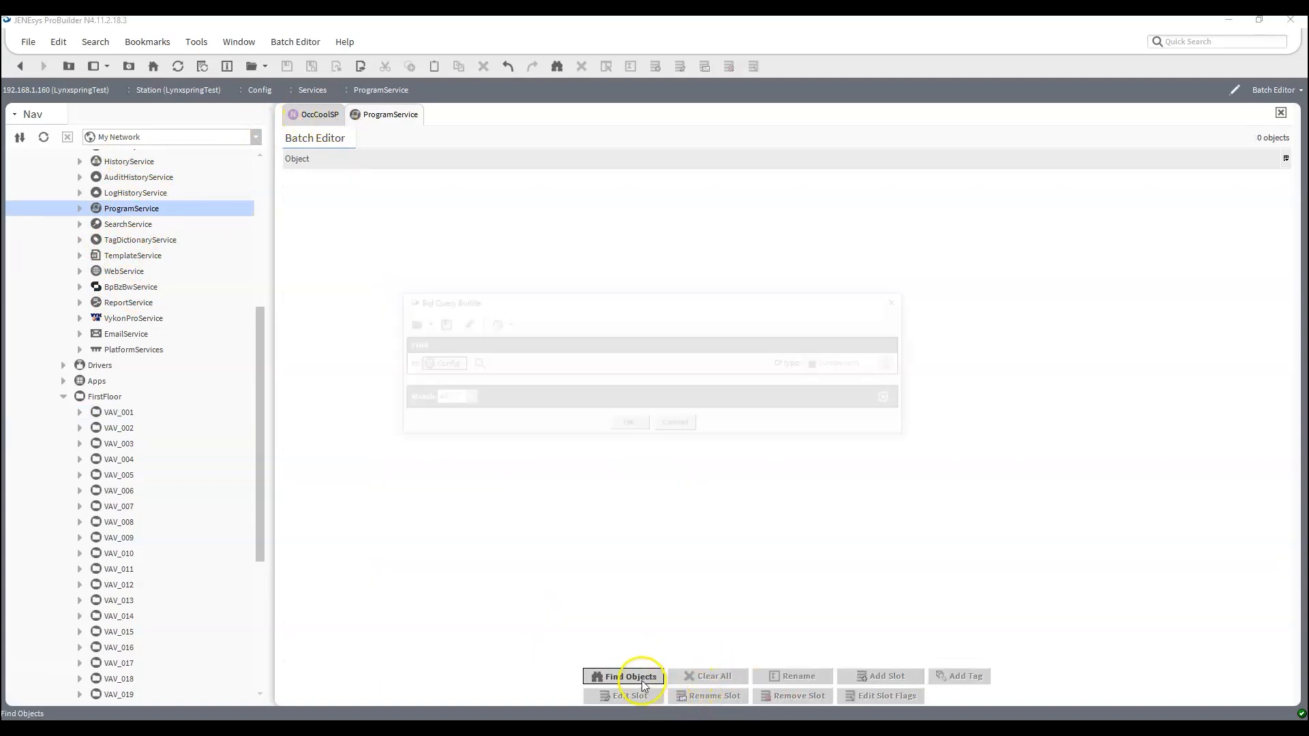
pyautogui.click(869, 362)
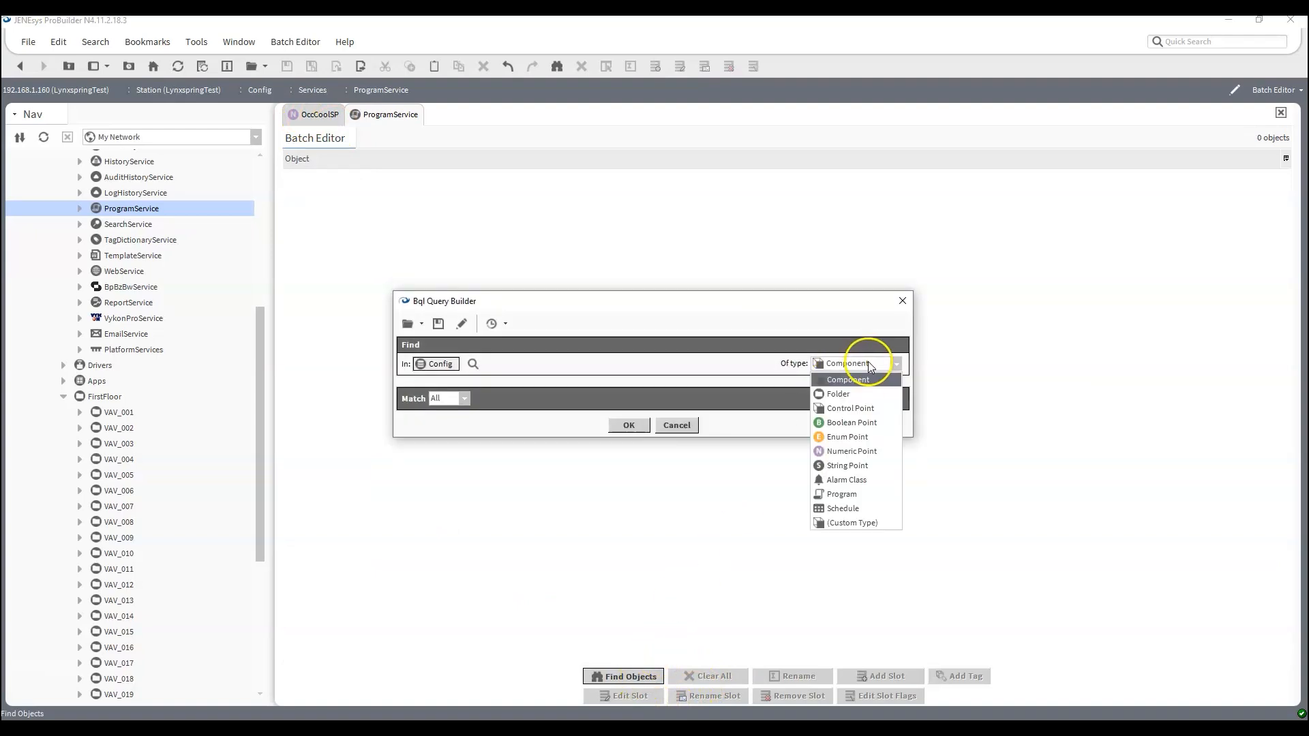
pyautogui.click(860, 452)
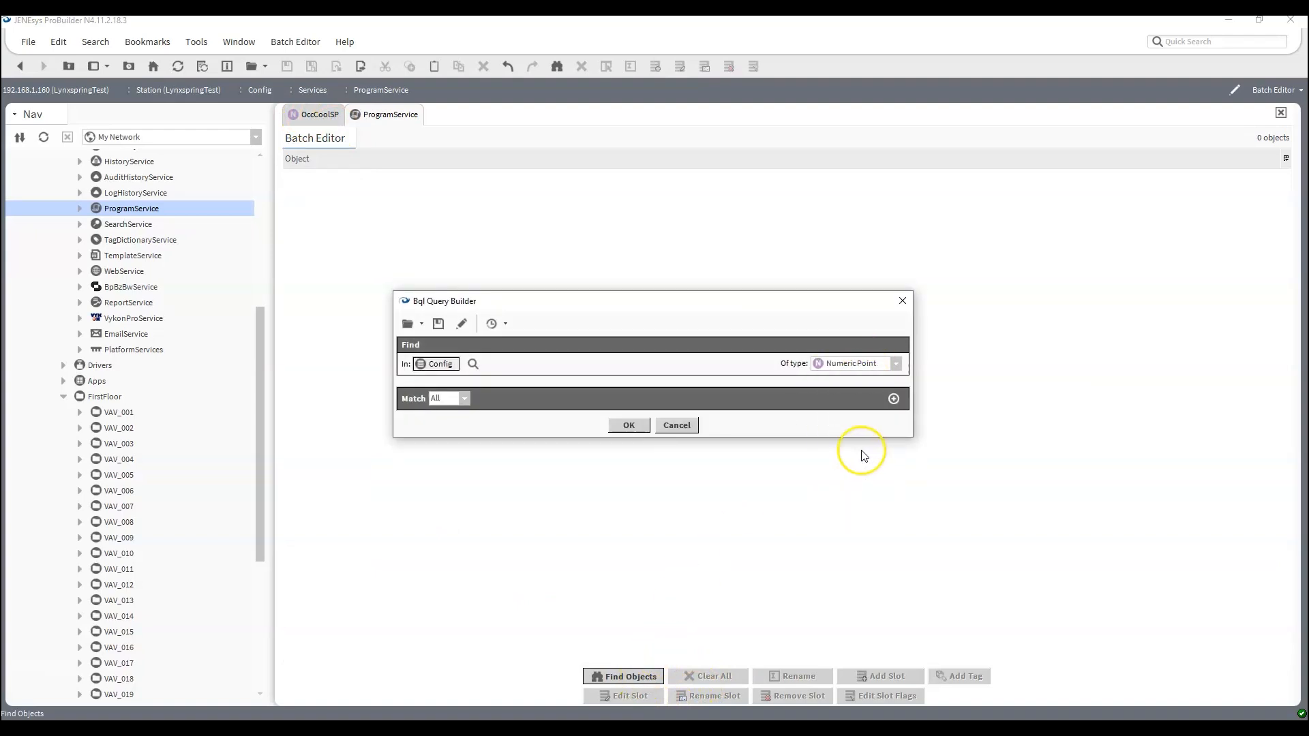
pyautogui.click(893, 400)
pyautogui.click(497, 422)
pyautogui.write('name')
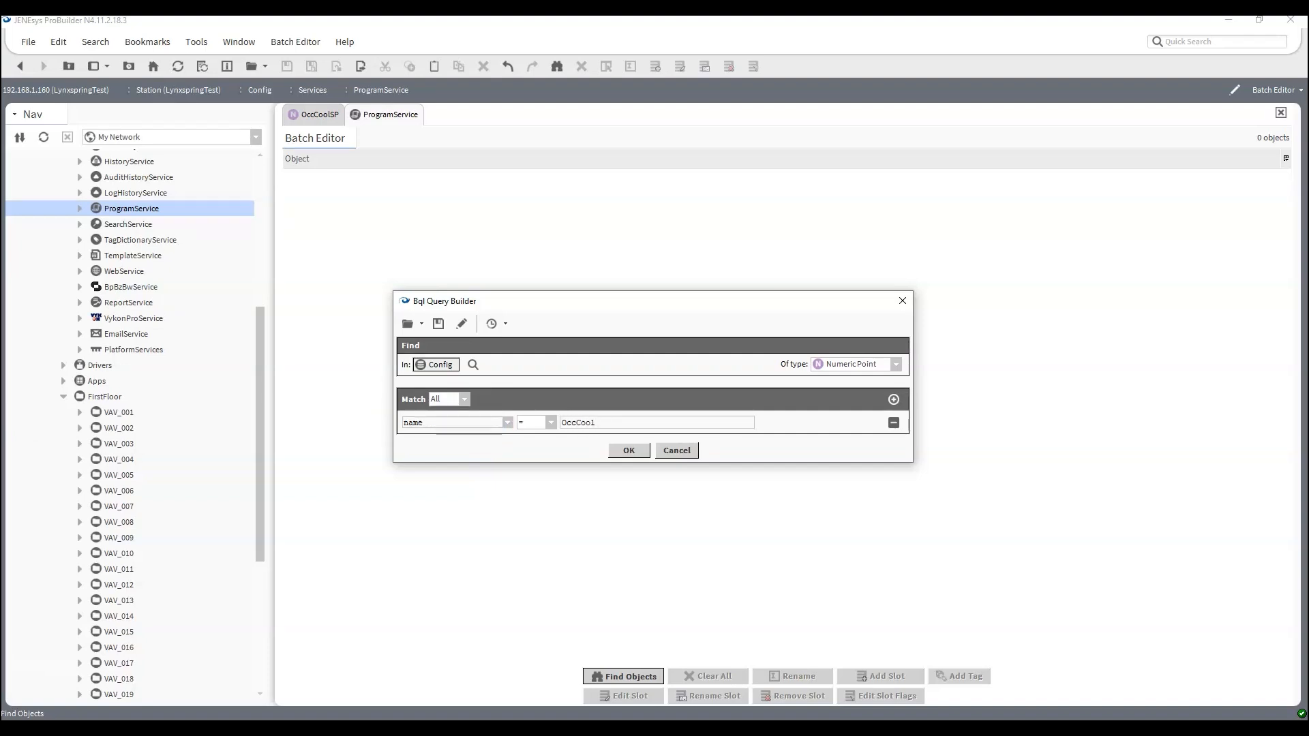
pyautogui.press('Return')
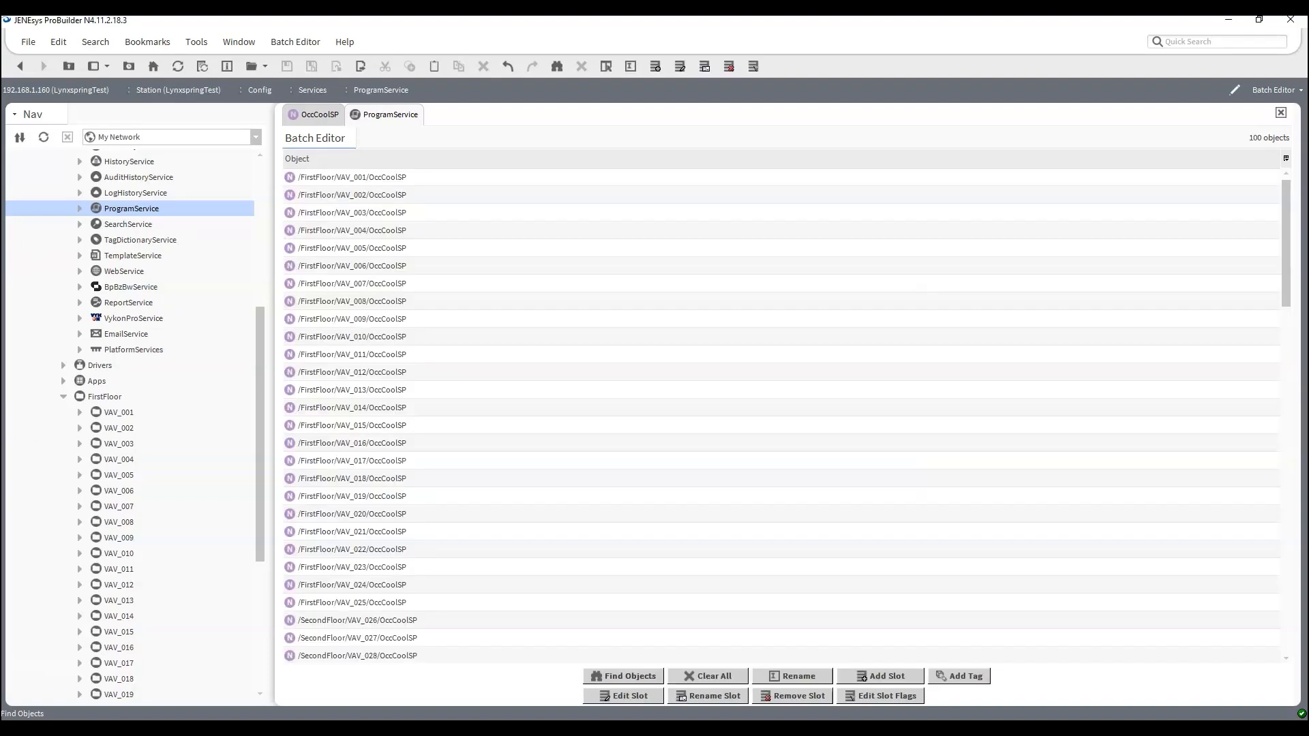
pyautogui.scroll(-12, 543, 452)
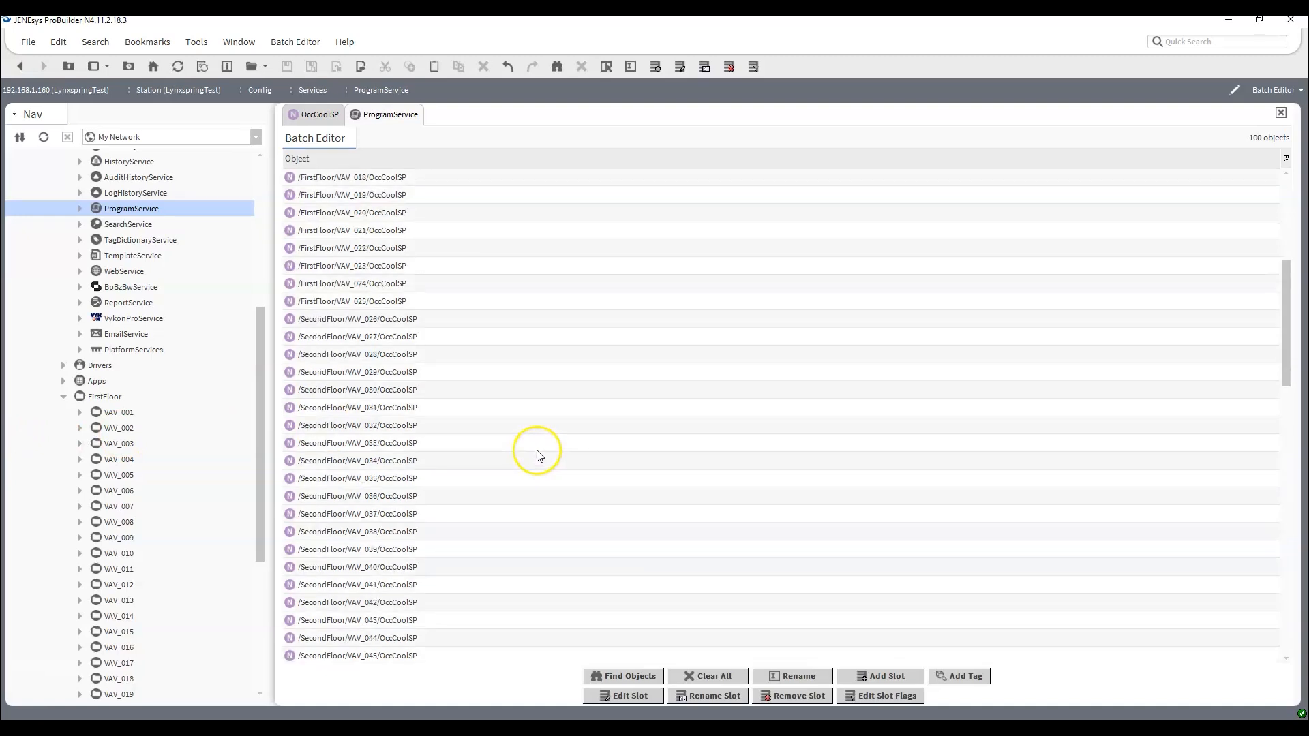
pyautogui.scroll(-13, 541, 452)
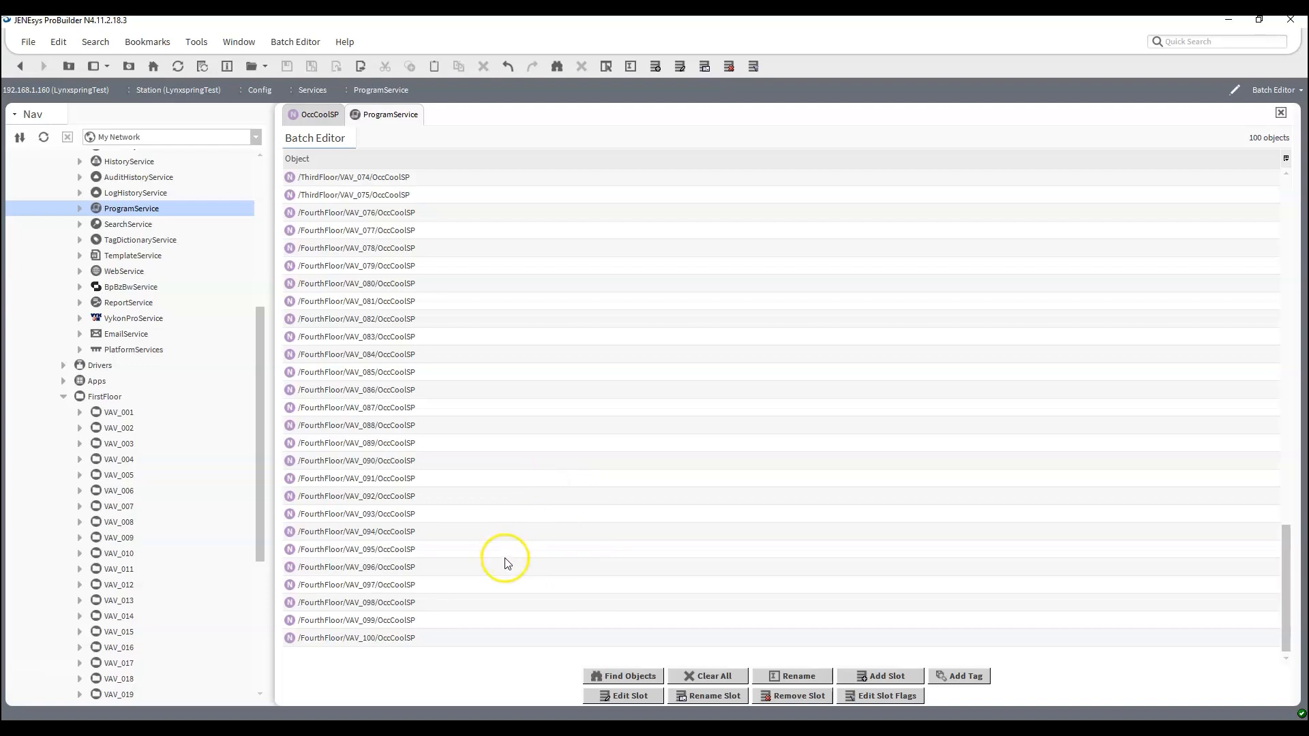
# Step: Batch edit the facets slot of all listed OccCoolSP points to units °F, precision 1, min -inf and max +inf
pyautogui.click(616, 696)
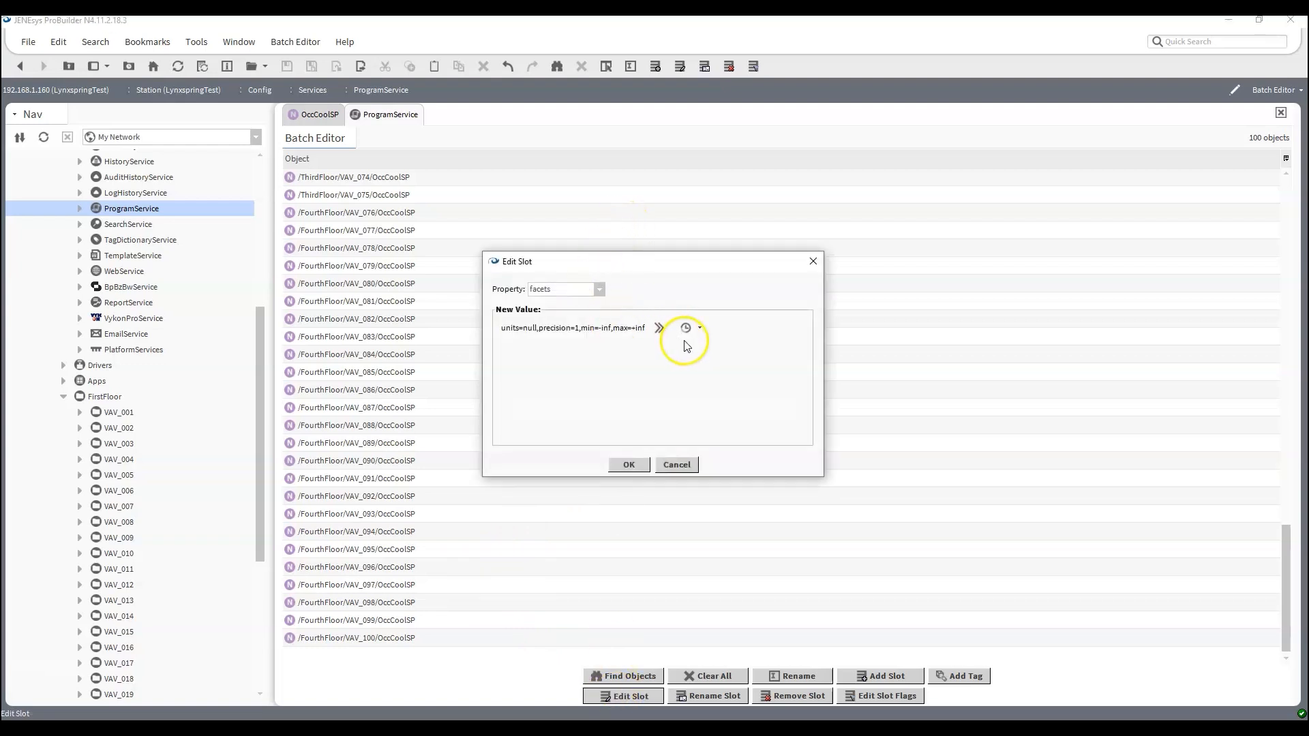
pyautogui.click(598, 290)
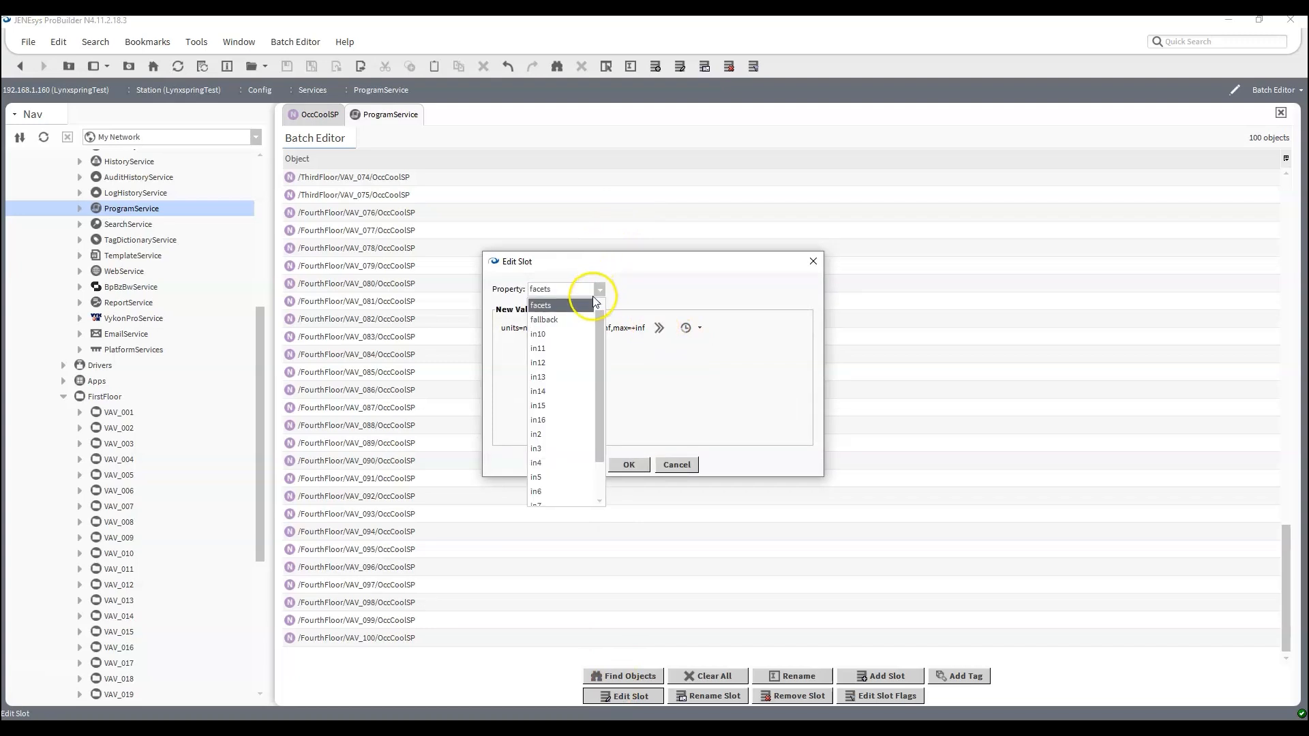
pyautogui.scroll(1, 570, 354)
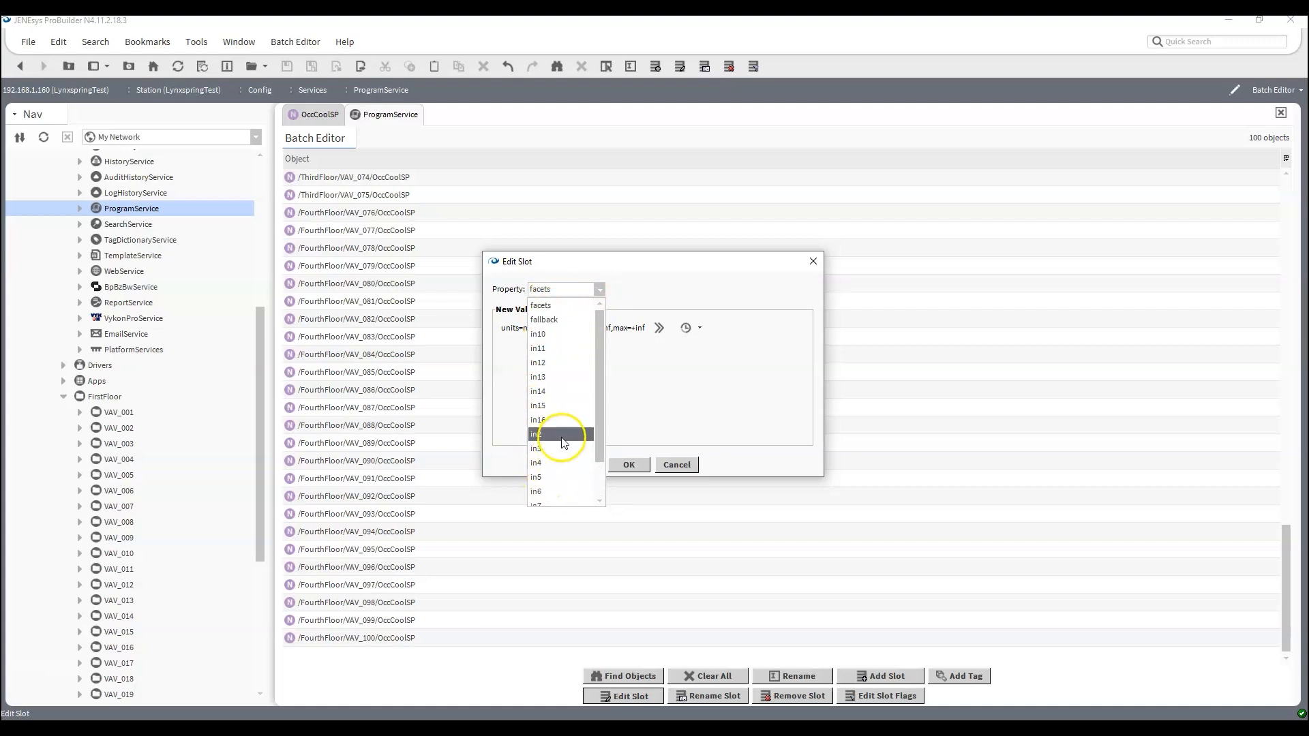
pyautogui.click(568, 308)
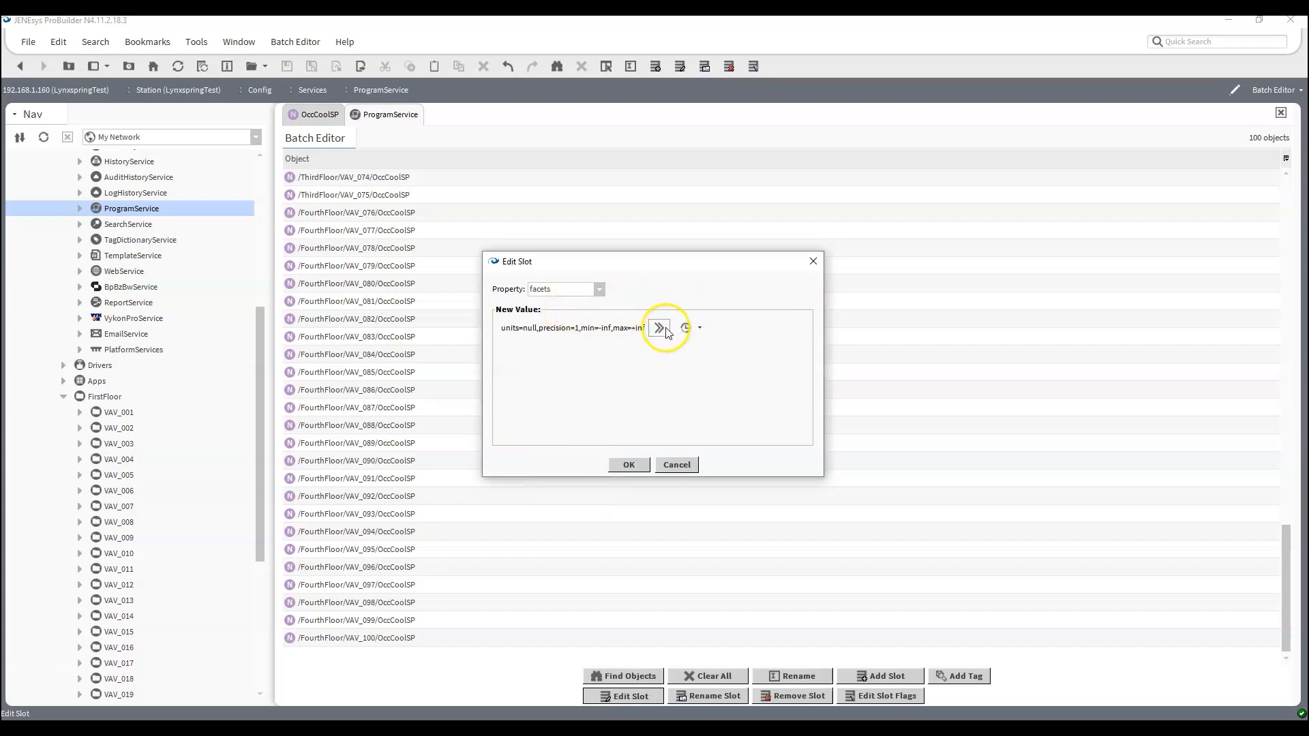
pyautogui.click(689, 329)
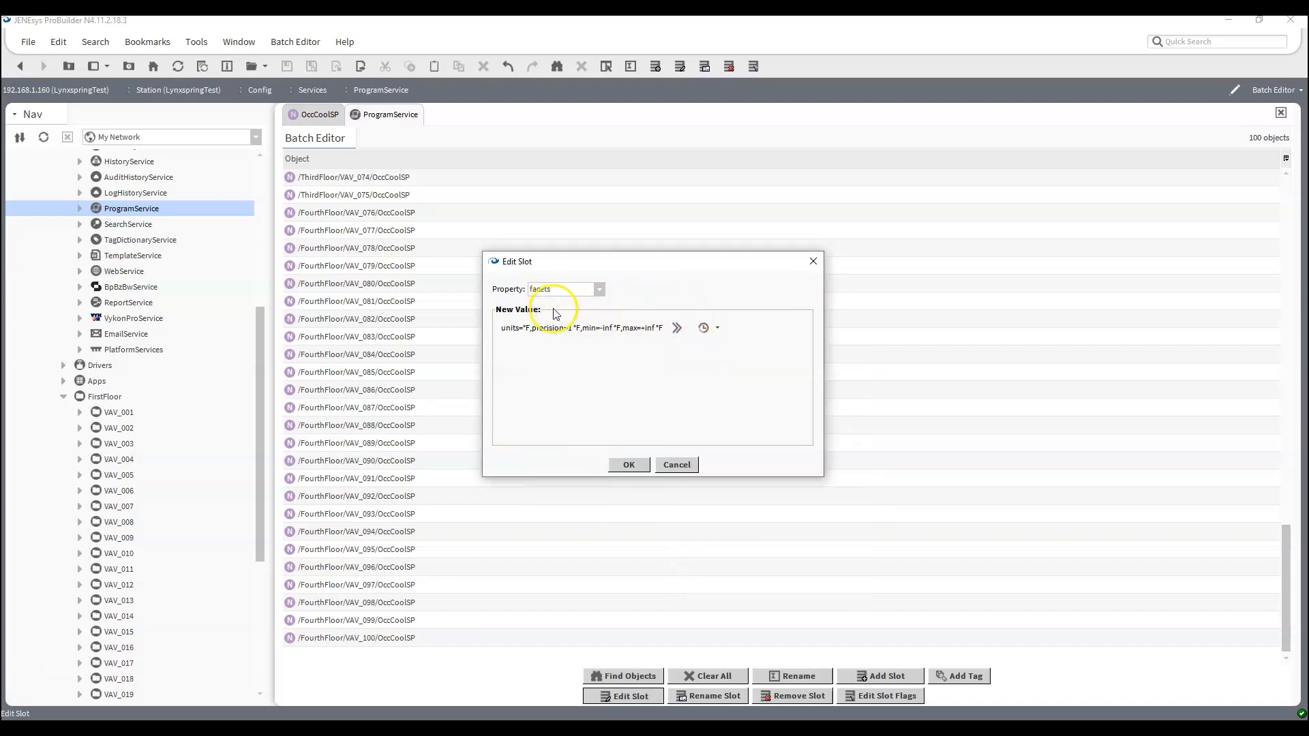
pyautogui.click(627, 466)
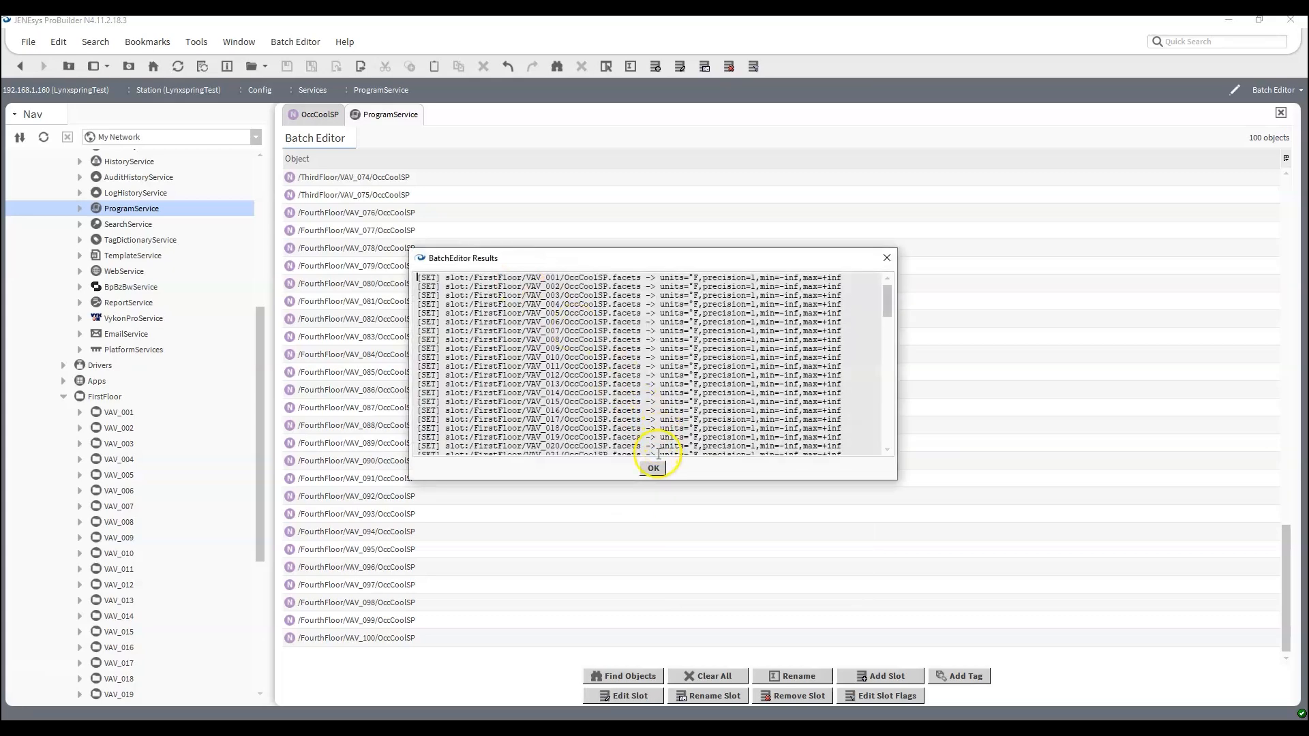
pyautogui.click(655, 468)
# Step: Check the OccCoolSP units on the VavPx graphics of VAV_001, VAV_008 and VAV_013
pyautogui.doubleClick(127, 412)
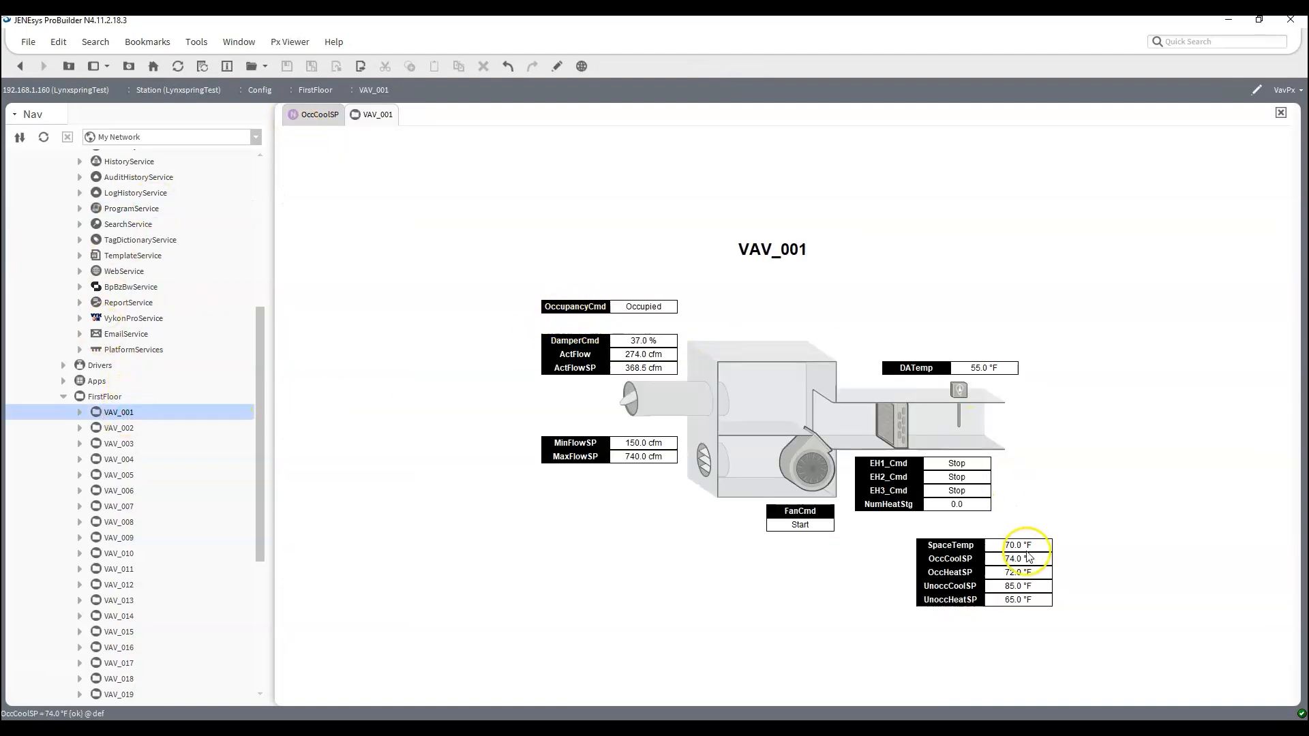
pyautogui.click(114, 523)
pyautogui.doubleClick(114, 523)
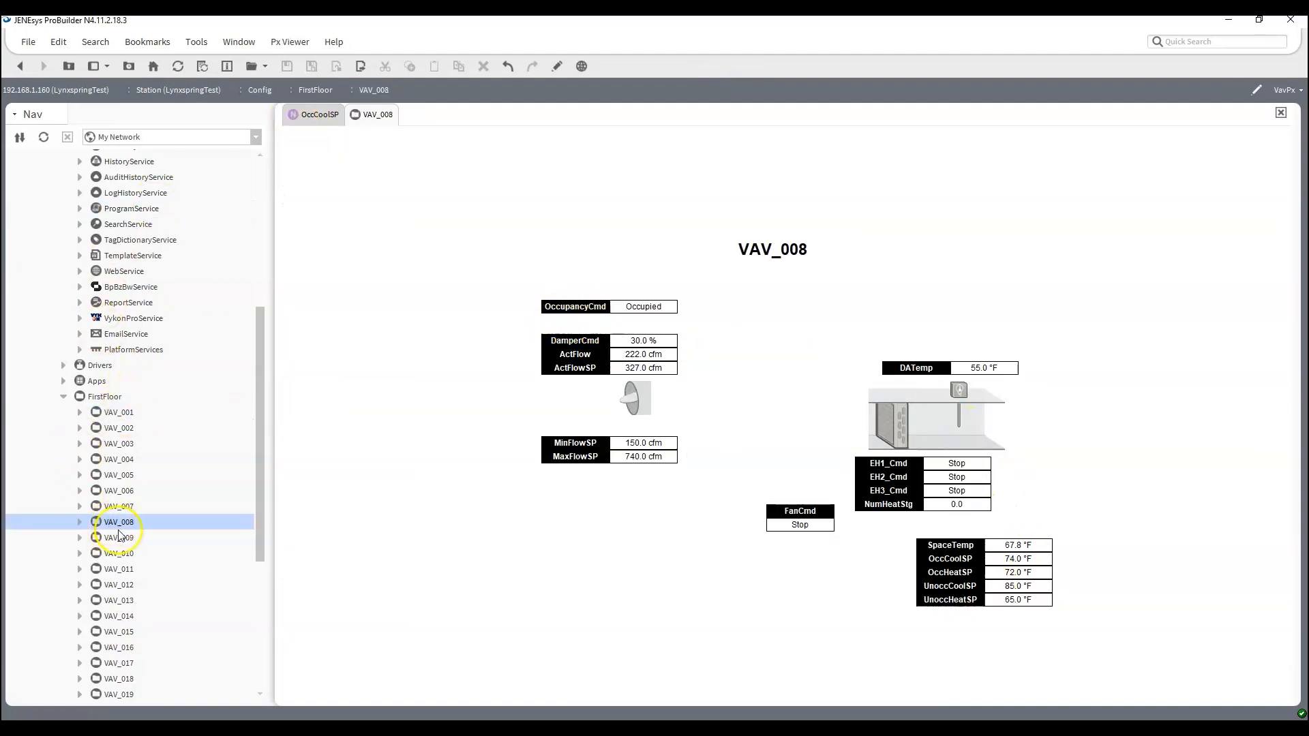
pyautogui.doubleClick(120, 599)
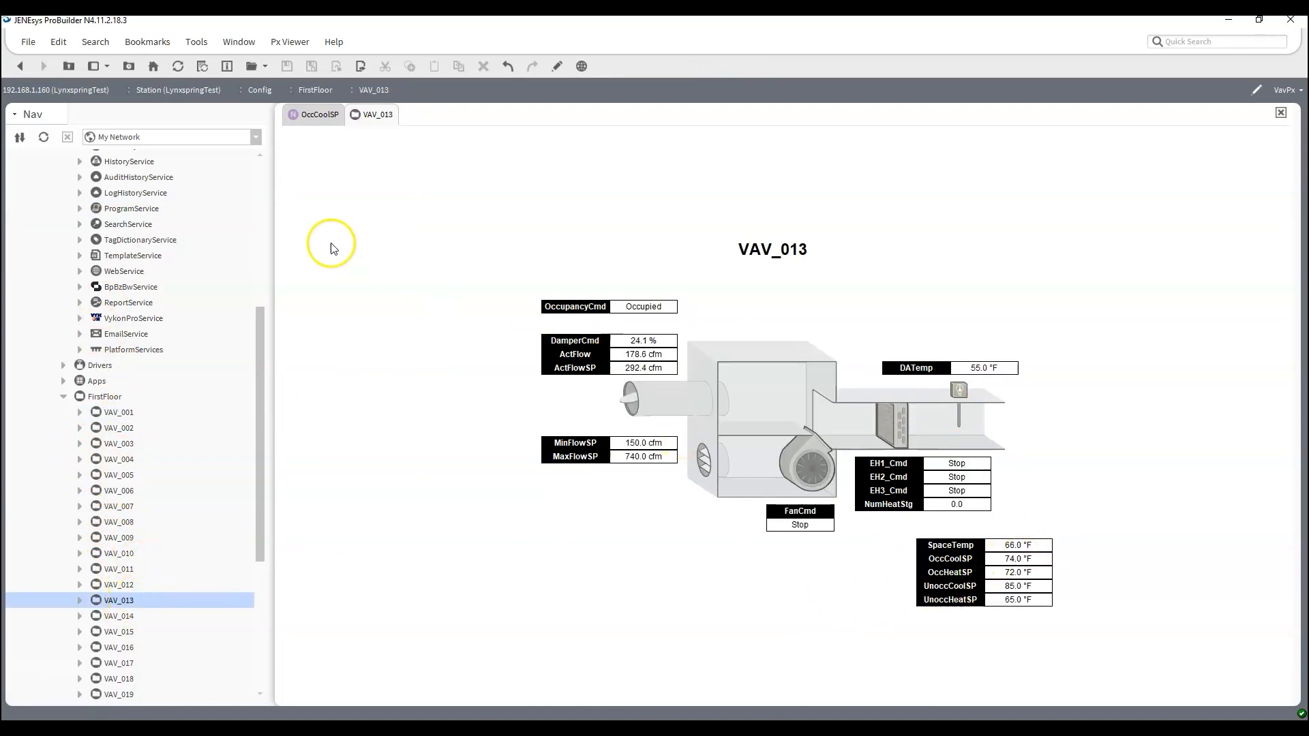
# Step: Examine the actions offered for DamperCmd, FanCmd and the EH commands on VAV_013's VavPx graphic
pyautogui.rightClick(638, 341)
pyautogui.click(407, 318)
pyautogui.rightClick(801, 530)
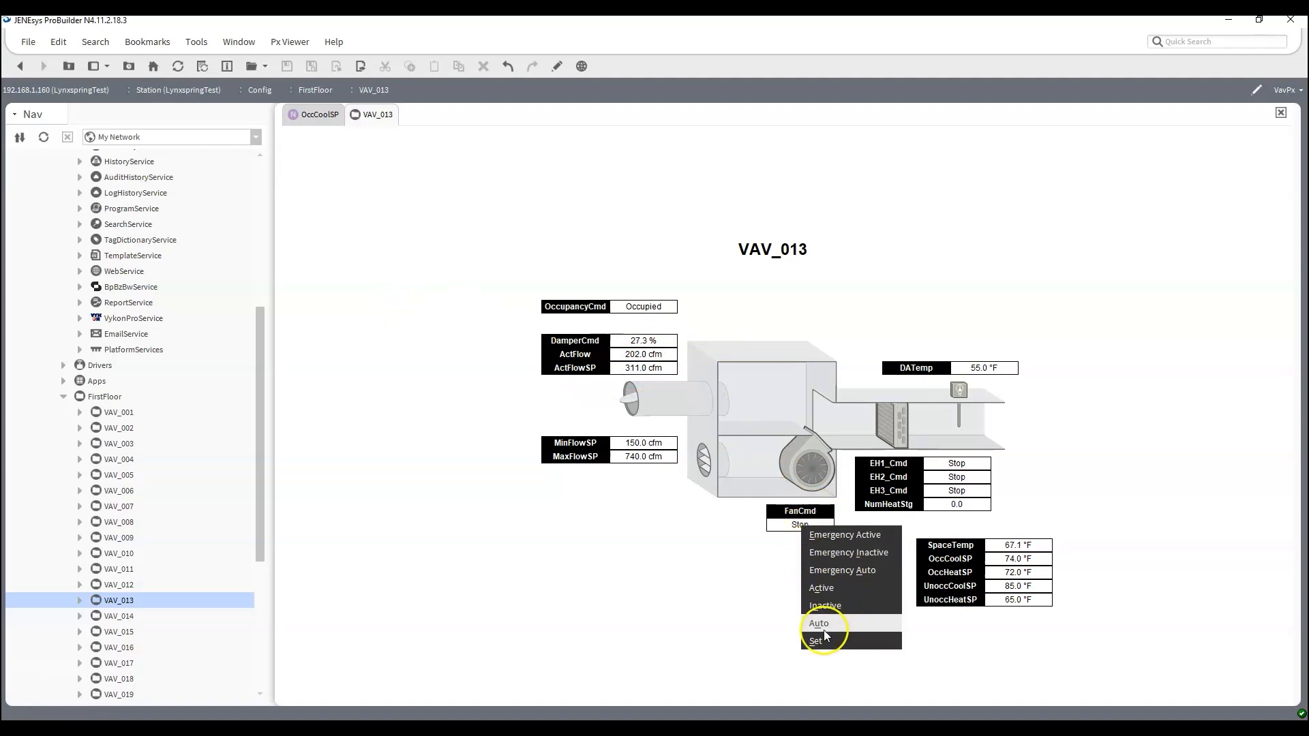
pyautogui.click(705, 591)
pyautogui.rightClick(980, 465)
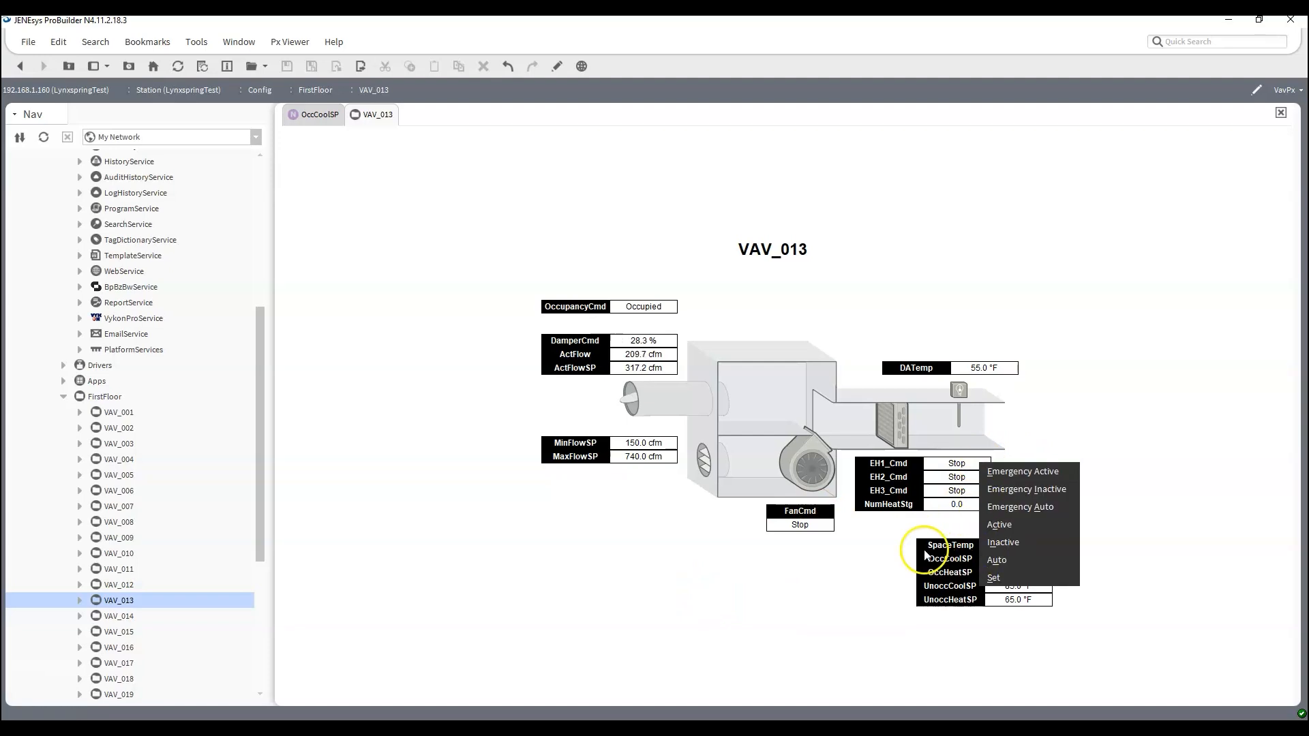
pyautogui.click(952, 475)
pyautogui.rightClick(957, 484)
pyautogui.rightClick(947, 492)
pyautogui.click(946, 496)
pyautogui.rightClick(944, 494)
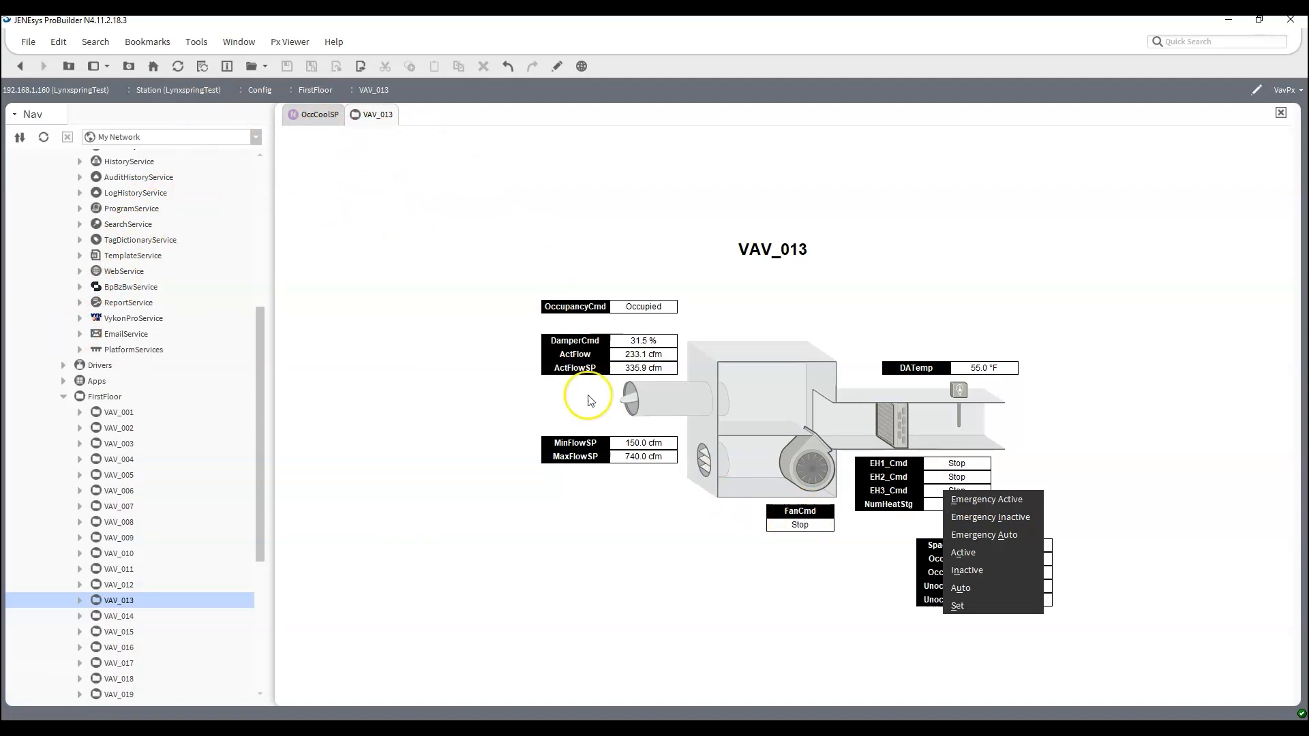
# Step: Reopen the ProgramService Batch Editor in place of the OccCoolSP view and clear all OccCoolSP points from its object list
pyautogui.click(318, 117)
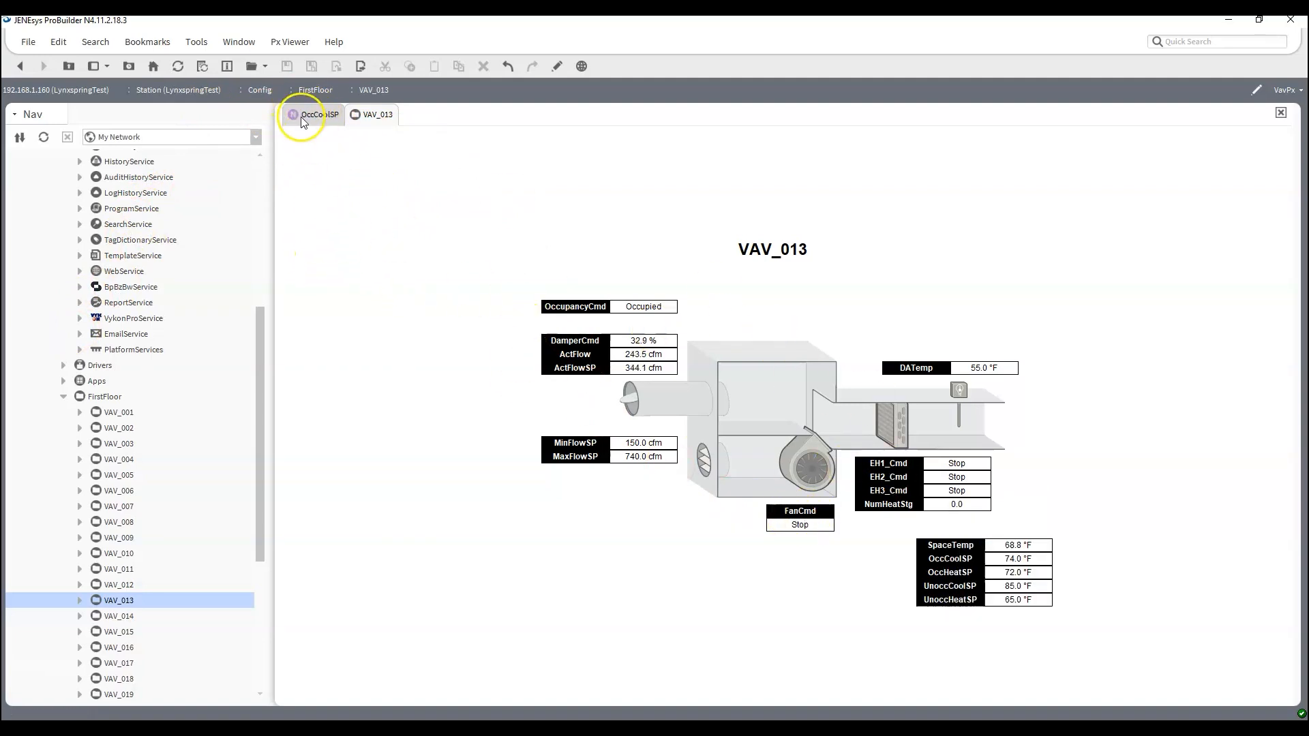
pyautogui.click(301, 116)
pyautogui.click(145, 209)
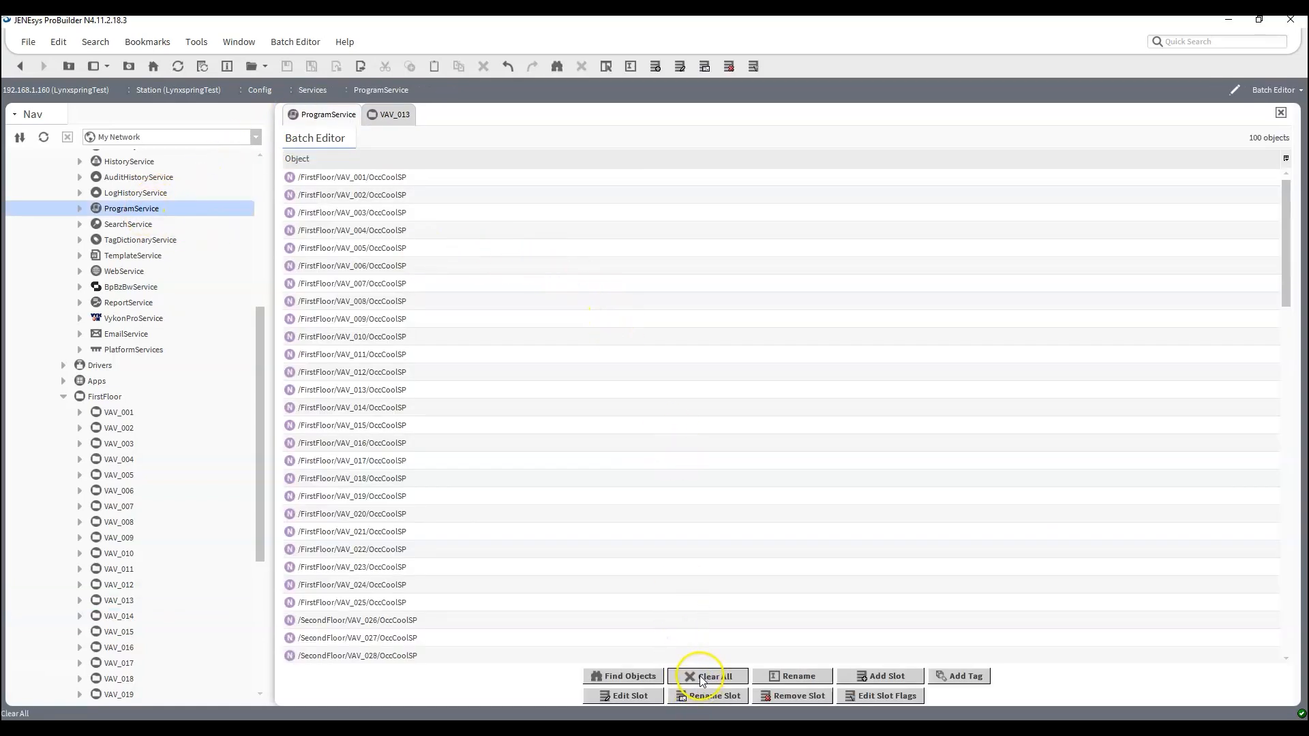
pyautogui.click(702, 677)
# Step: Expand VAV_001 to check its point names, and find all Config components whose name equals FanCmd
pyautogui.click(80, 413)
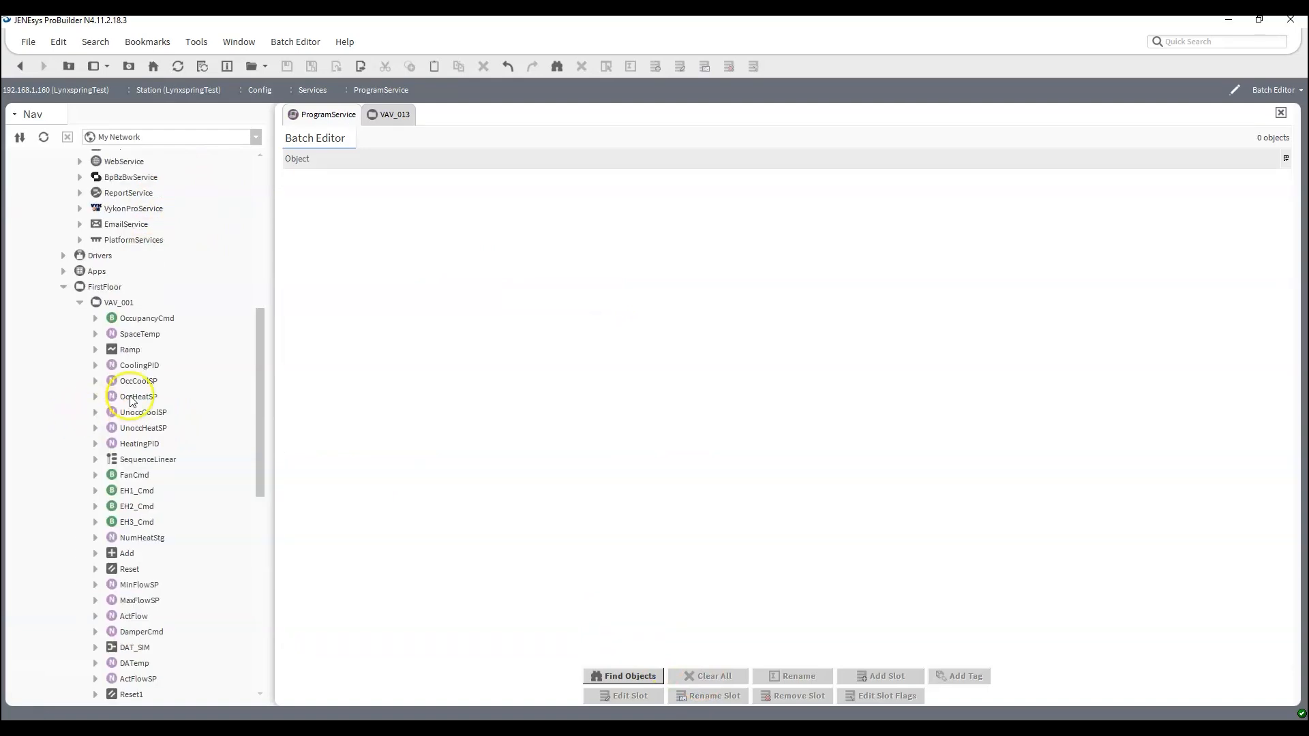
pyautogui.scroll(-2, 205, 368)
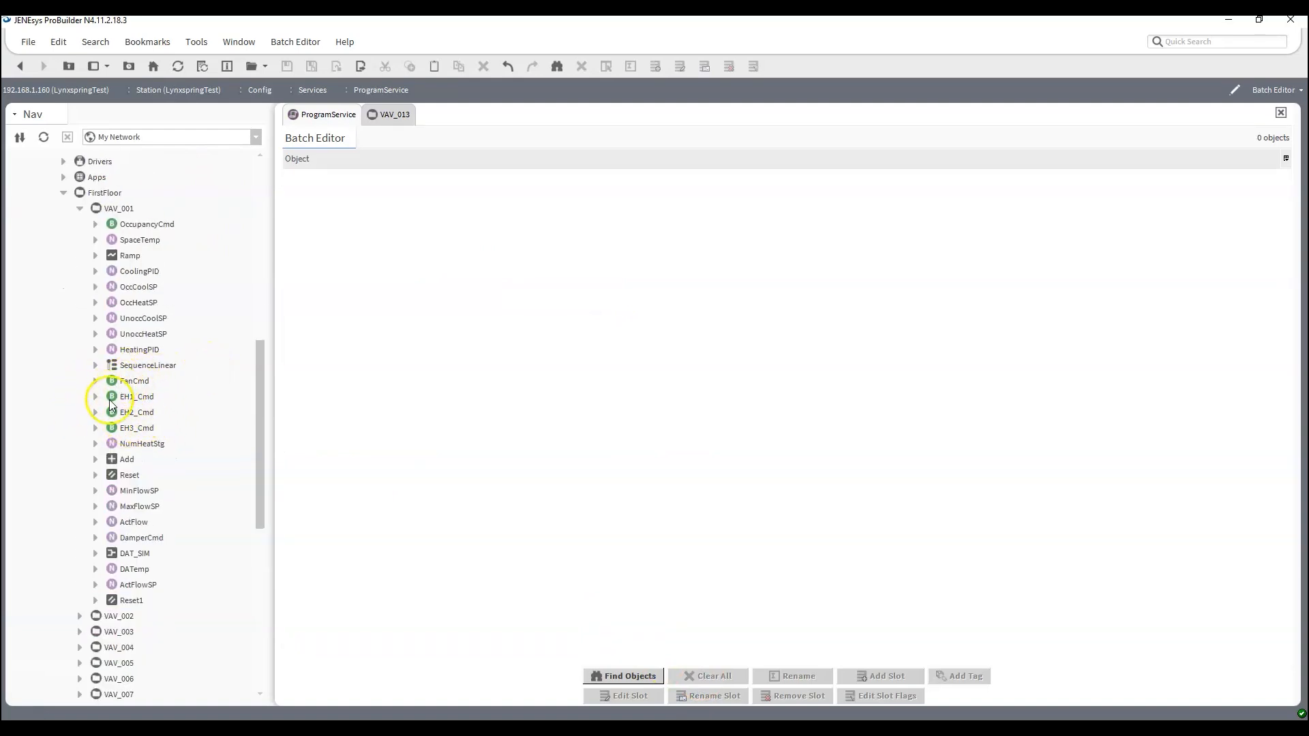
pyautogui.click(624, 676)
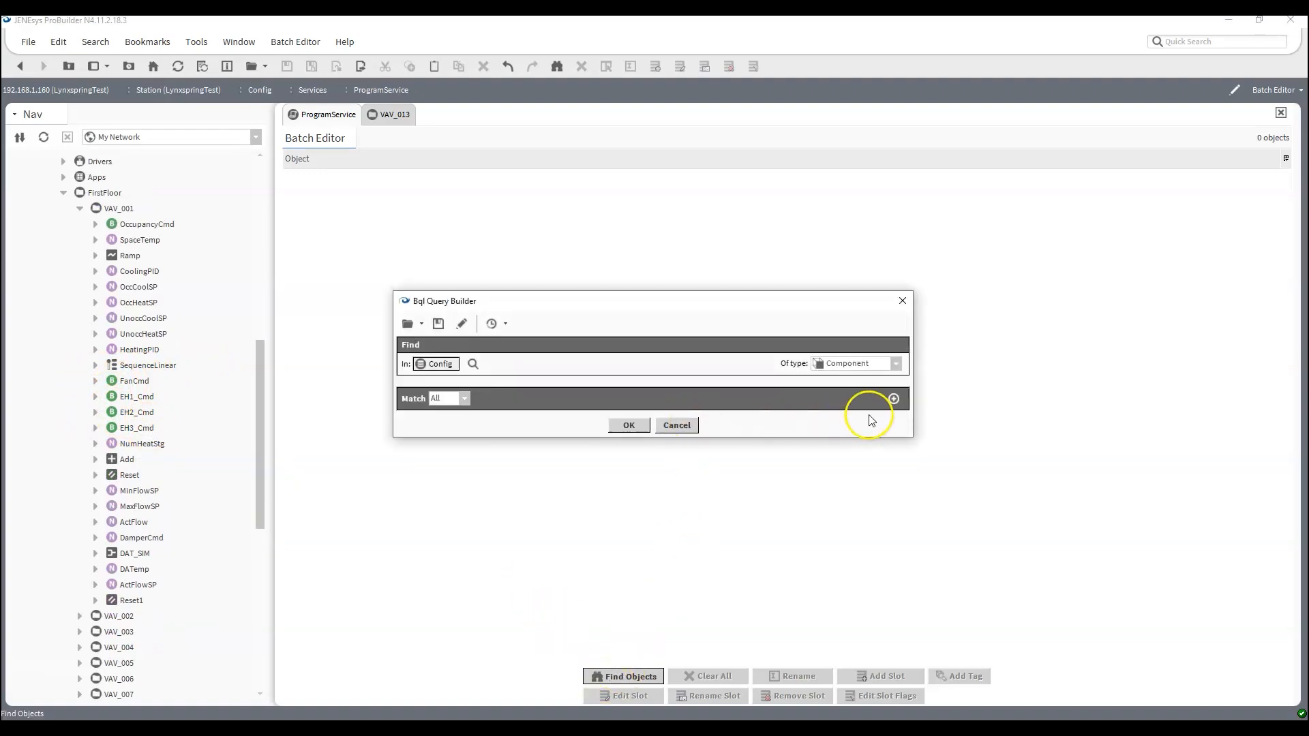
pyautogui.click(892, 398)
pyautogui.doubleClick(466, 424)
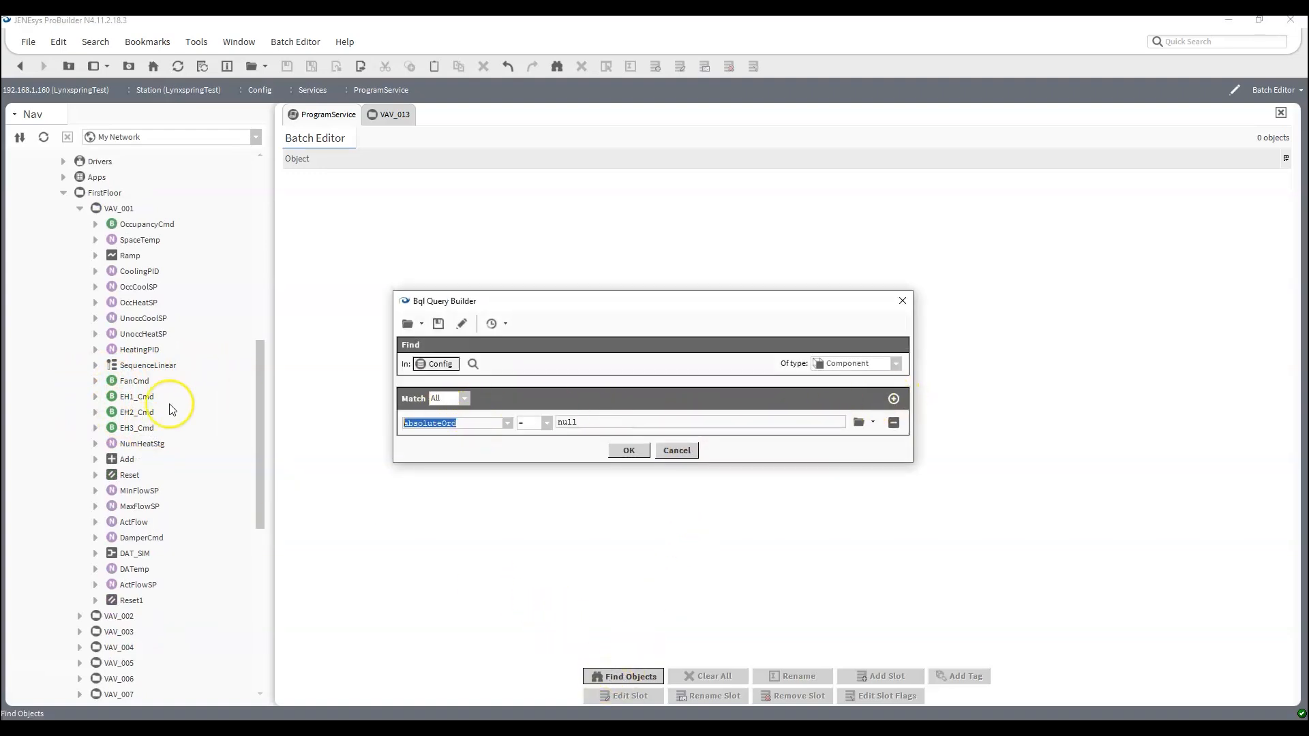
pyautogui.write('name')
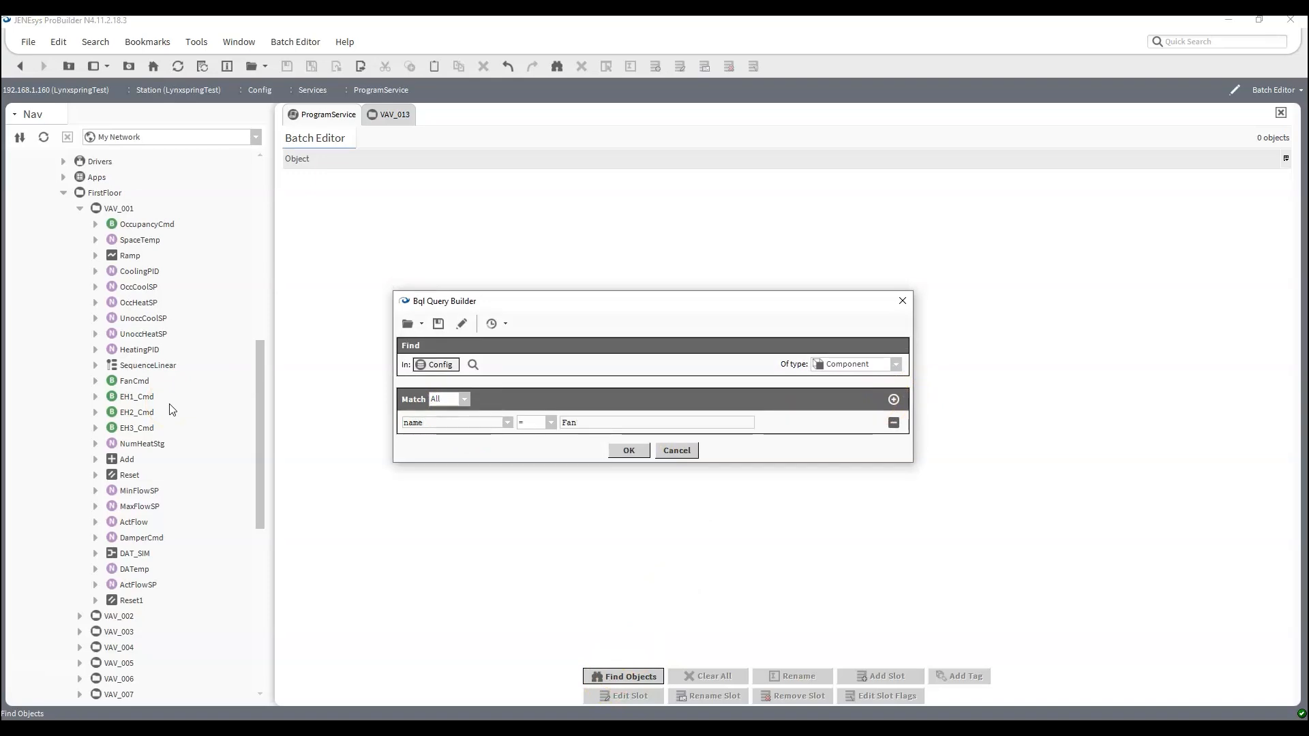
pyautogui.press('Return')
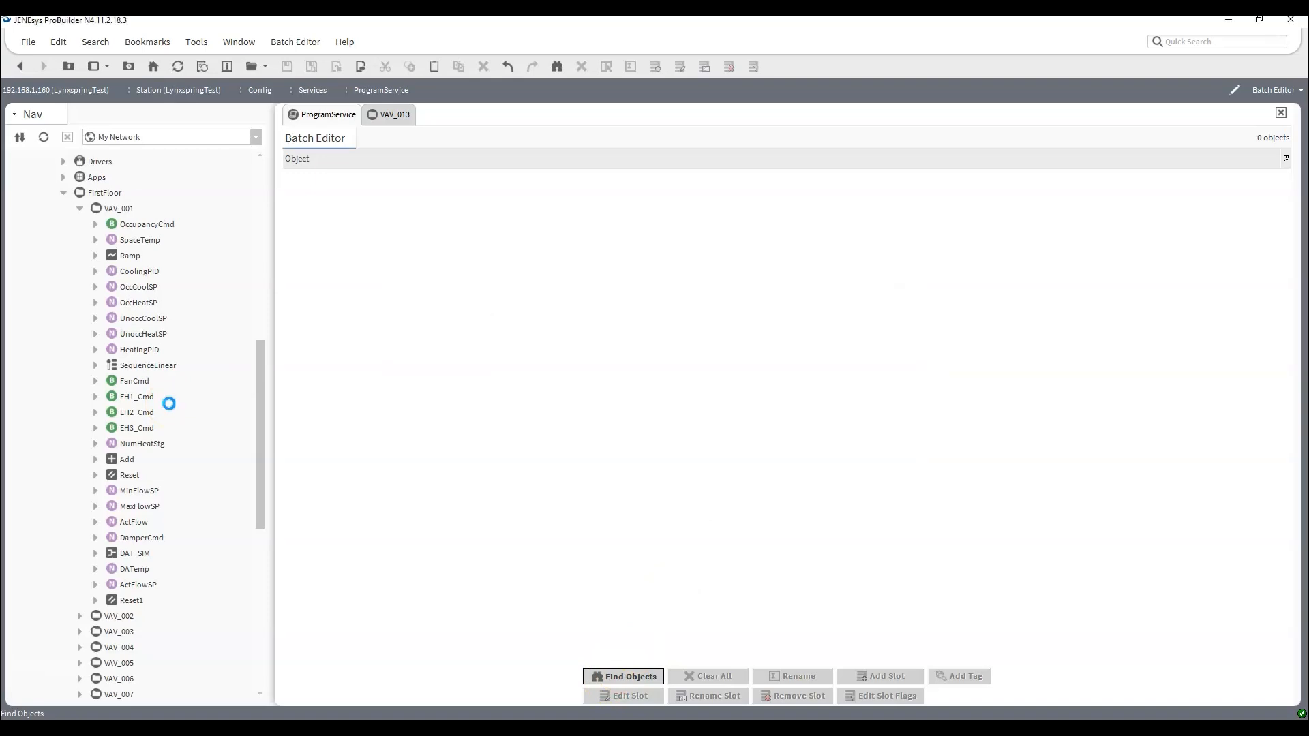
# Step: Add all Config components whose name equals EH1_Cmd to the batch list
pyautogui.click(621, 675)
pyautogui.moveTo(596, 412); pyautogui.dragTo(549, 410)
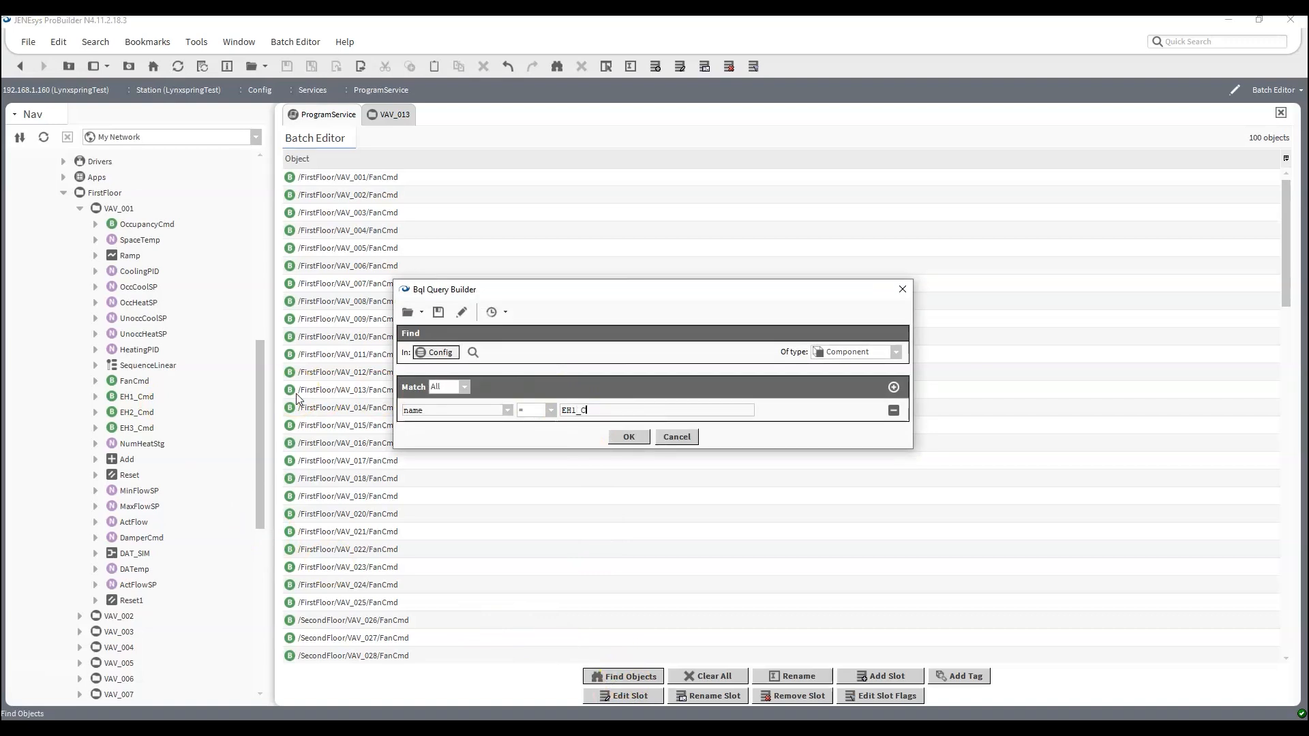
pyautogui.press('Return')
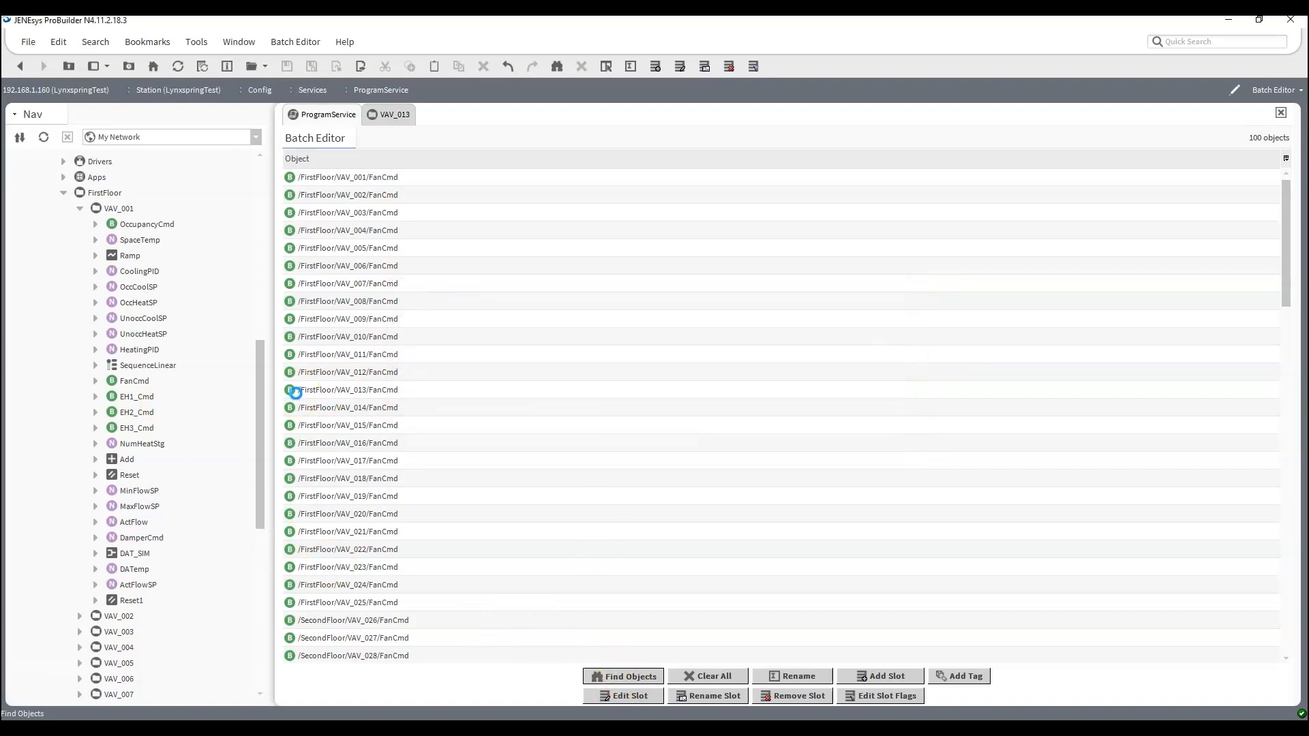
# Step: Add all Config components whose name equals EH2_Cmd to the batch list
pyautogui.click(626, 682)
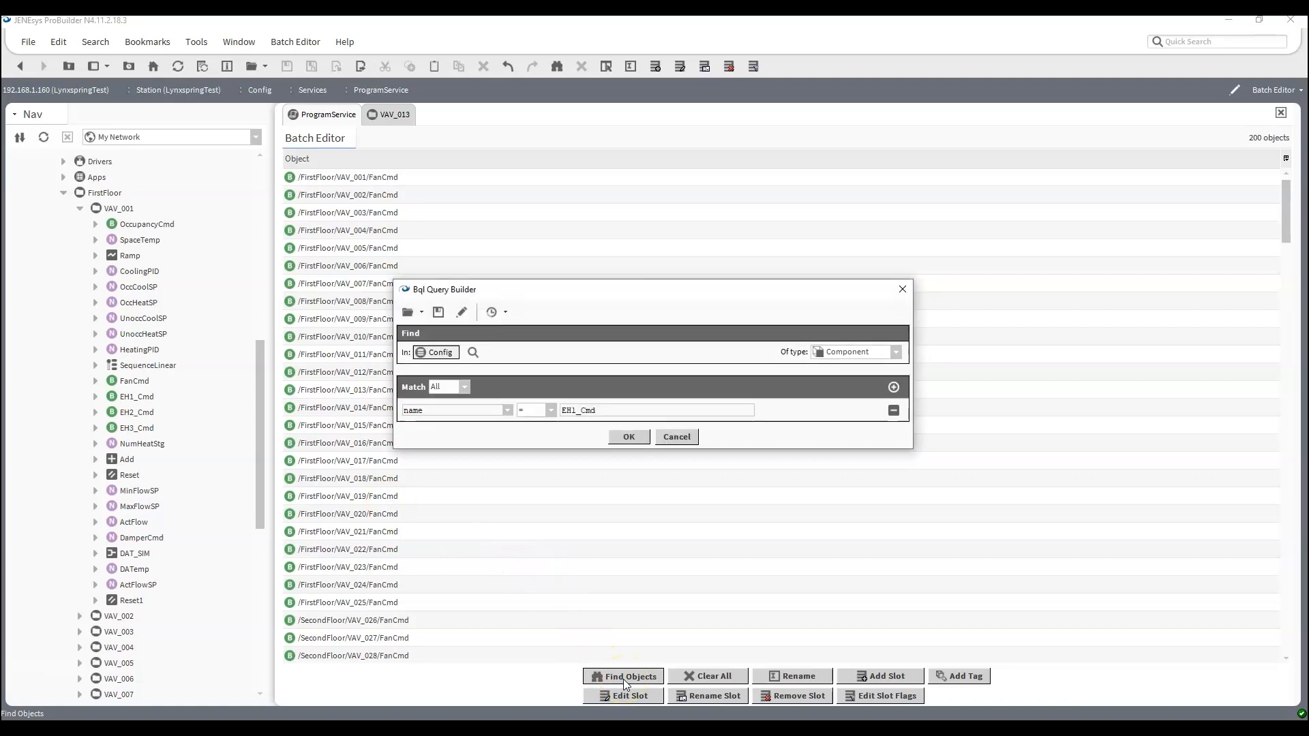
pyautogui.click(576, 410)
pyautogui.press('BackSpace')
pyautogui.write('2')
pyautogui.click(624, 437)
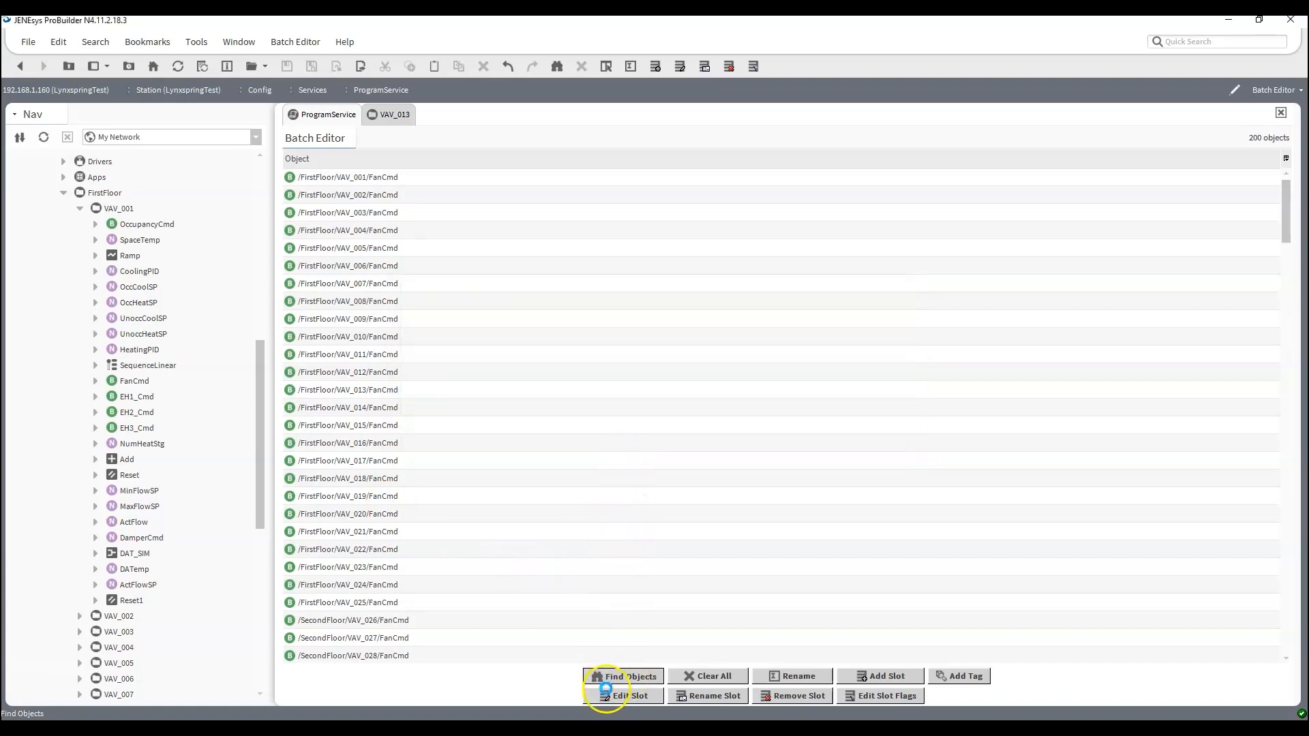
# Step: Add all Config components whose name equals EH3_Cmd to the batch list and review the combined list
pyautogui.click(615, 676)
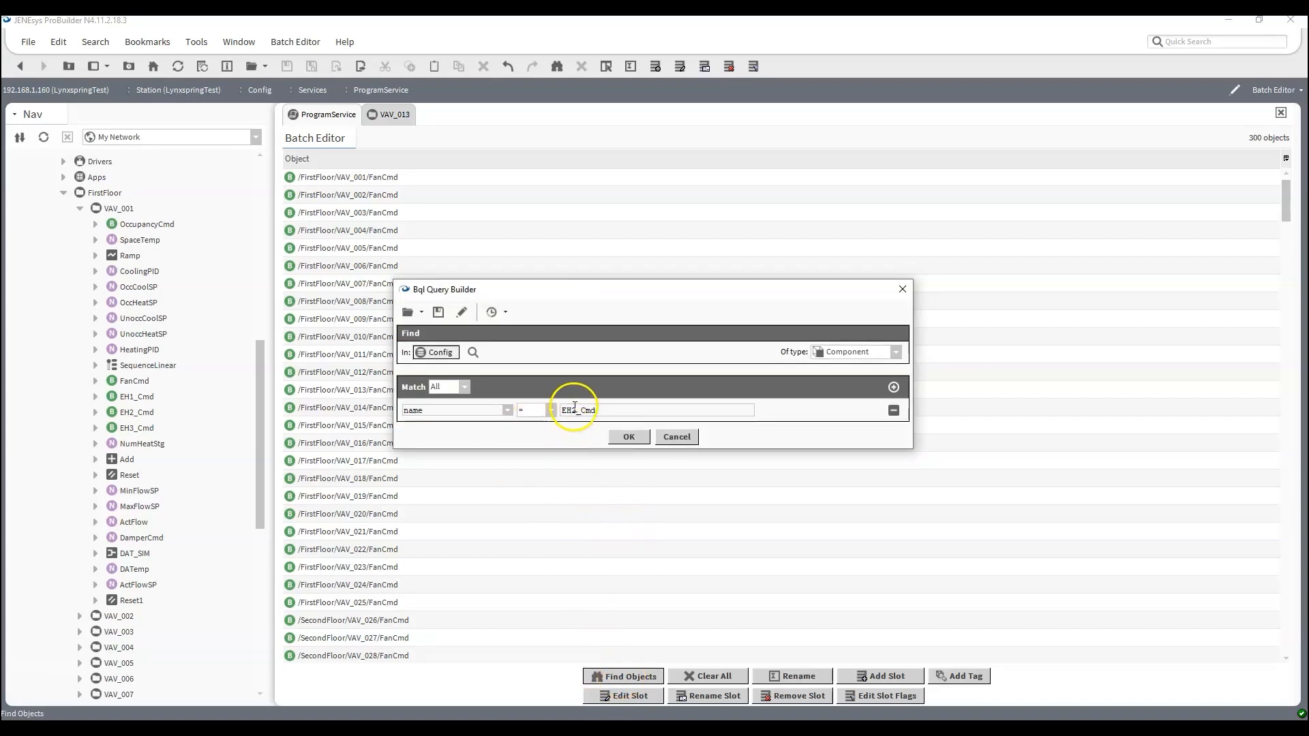
pyautogui.write('3')
pyautogui.click(627, 437)
pyautogui.scroll(-12, 447, 398)
pyautogui.scroll(12, 418, 395)
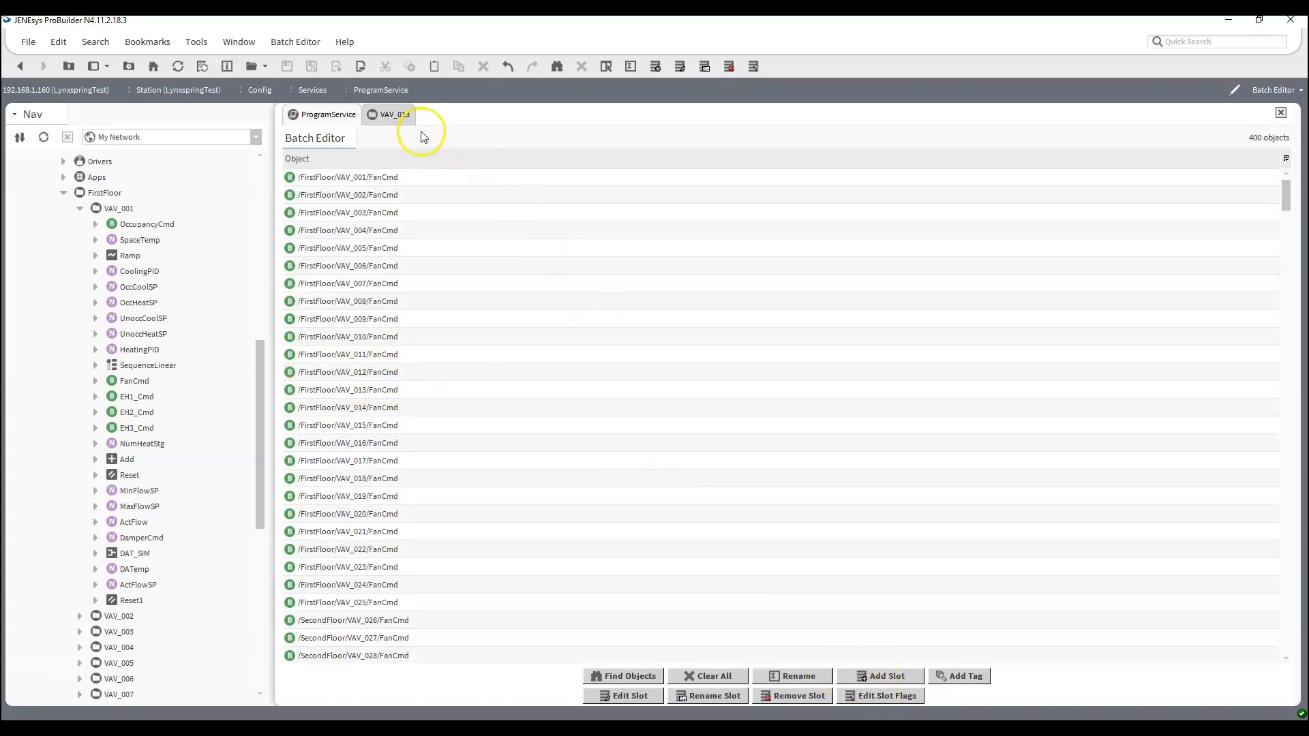
# Step: Open VAV_002's AX Wire Sheet in a new tab and show its FanCmd and EH command blocks
pyautogui.click(395, 114)
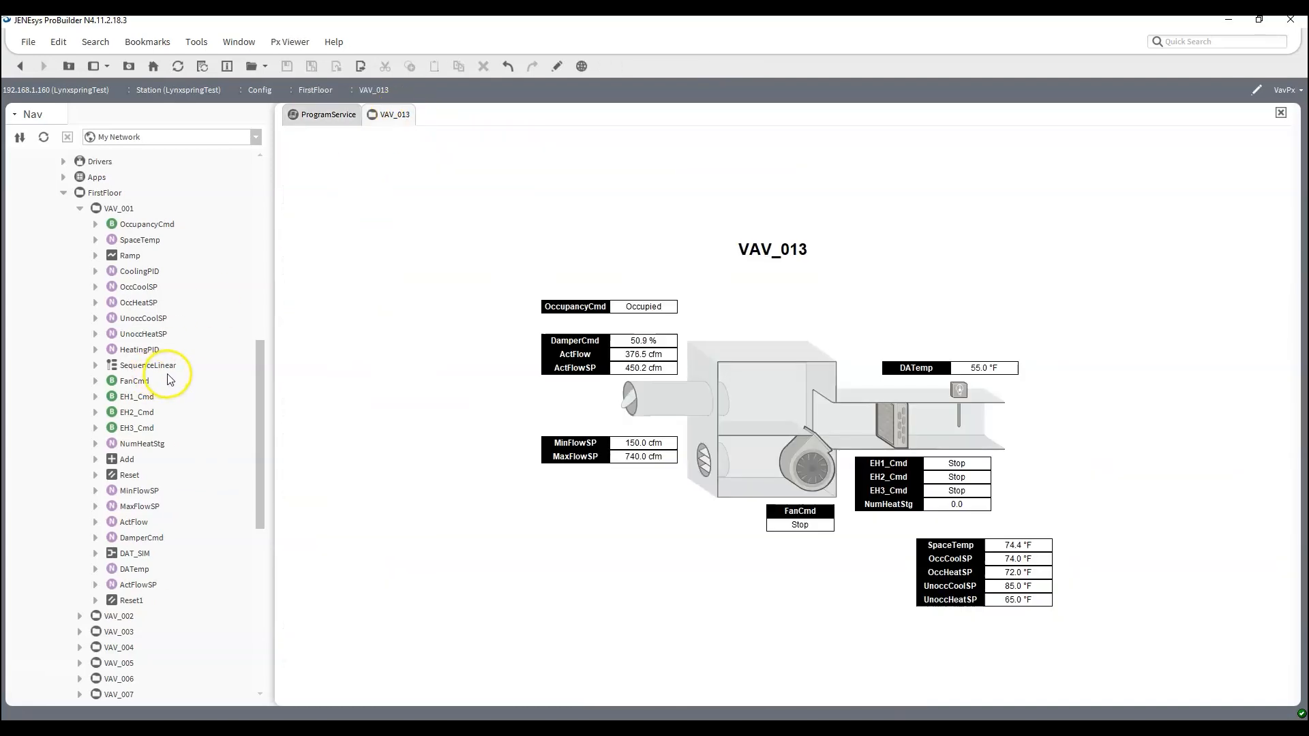
pyautogui.hotkey('ctrl', 't')
pyautogui.scroll(-4, 177, 460)
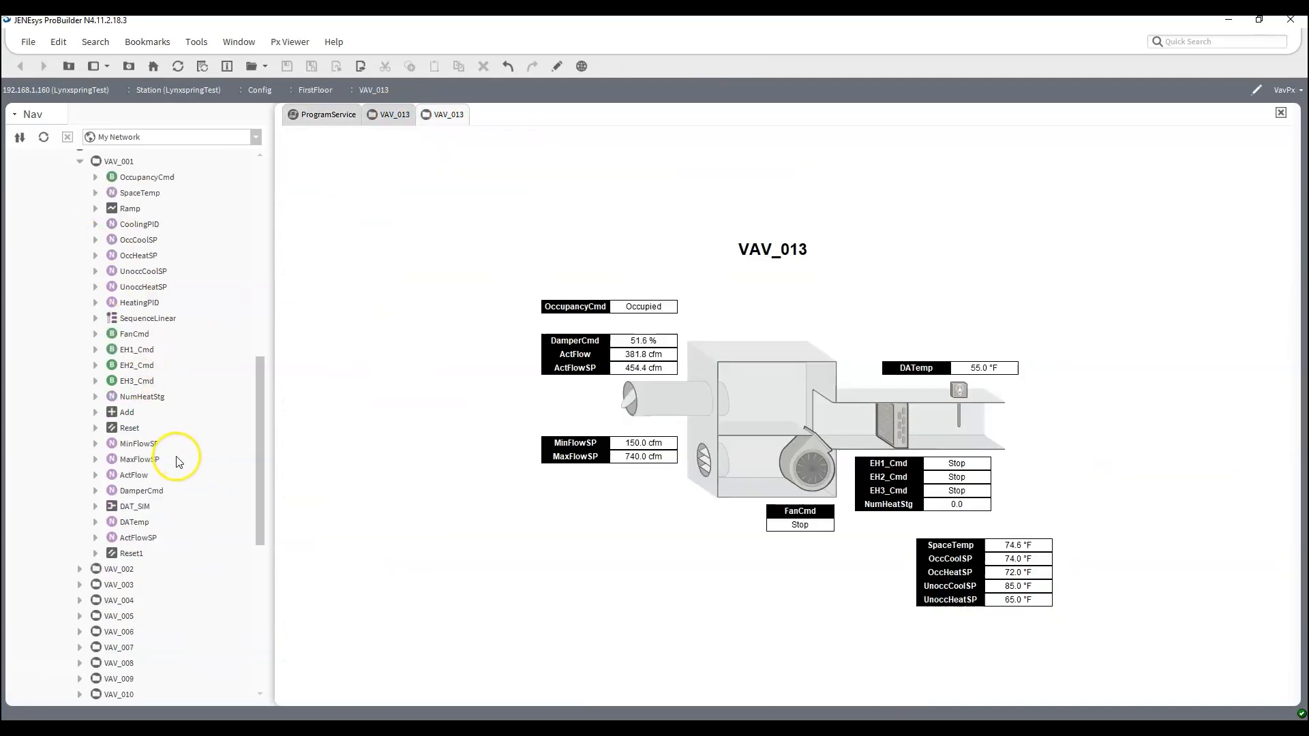
pyautogui.rightClick(109, 428)
pyautogui.moveTo(205, 233)
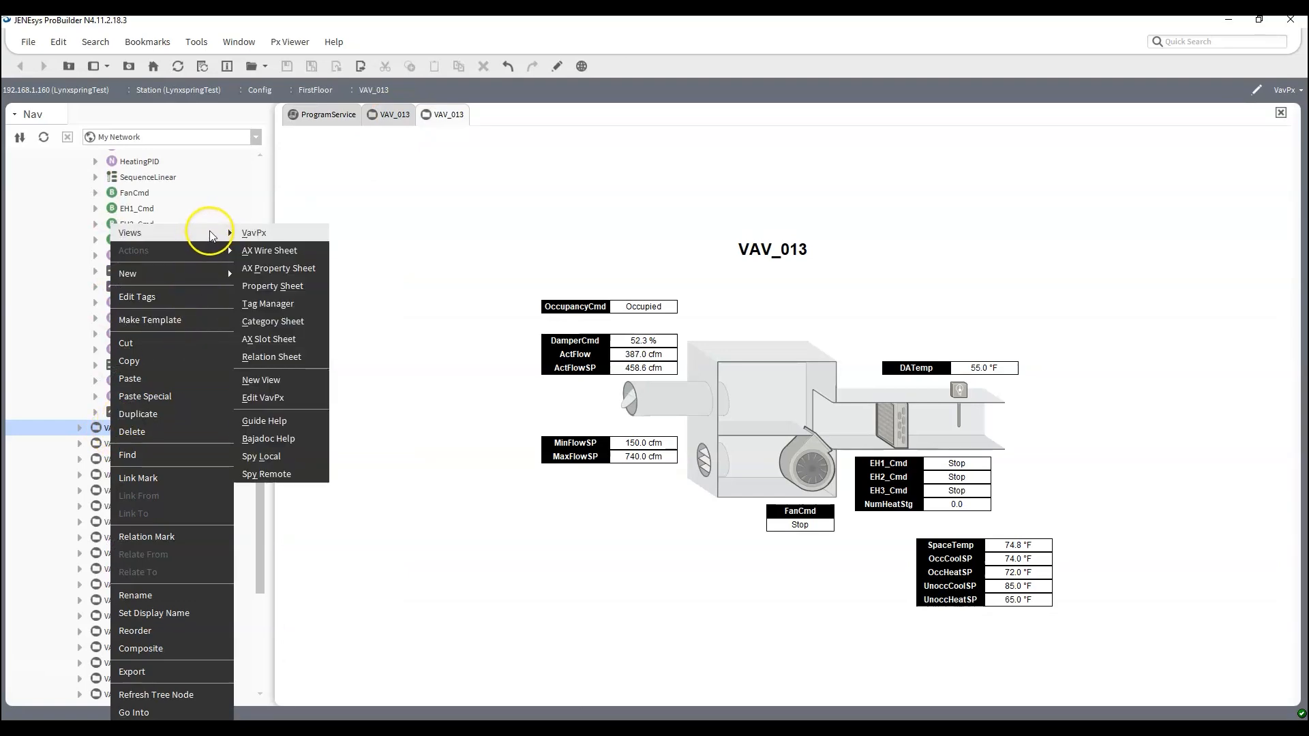
pyautogui.click(283, 252)
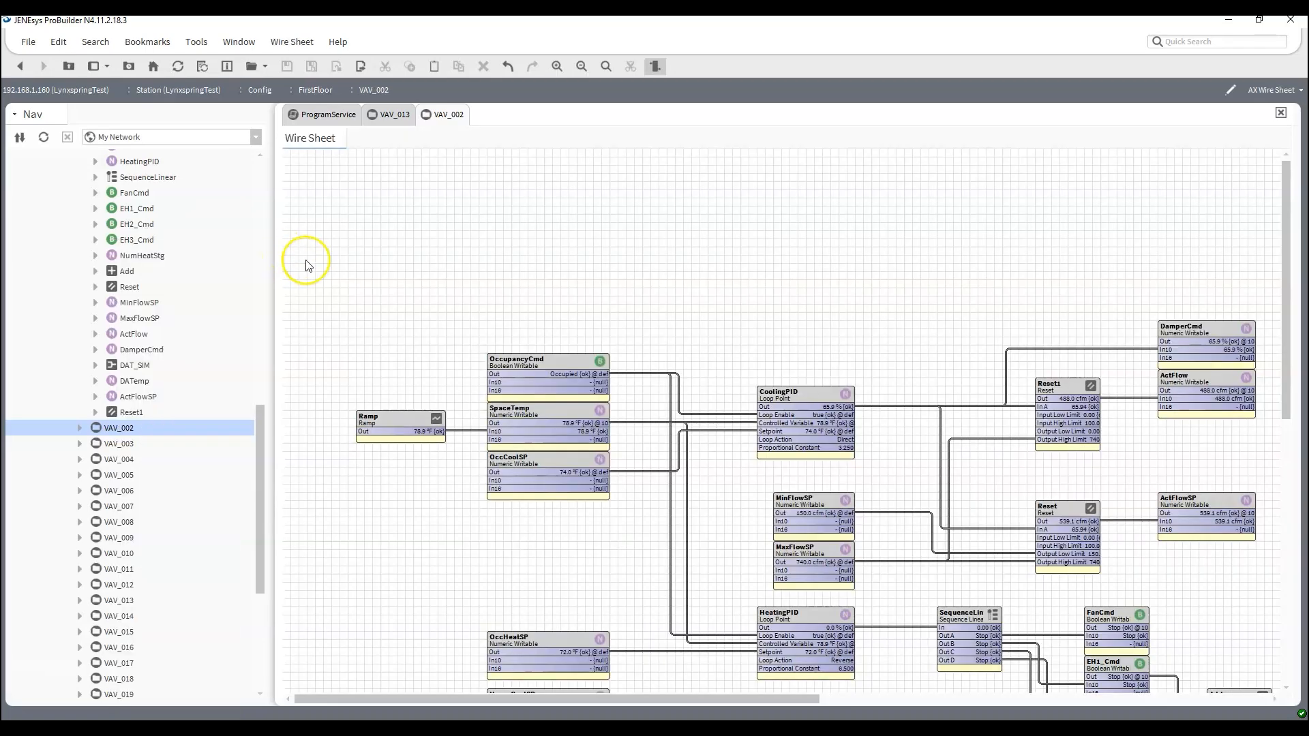
pyautogui.scroll(-5, 555, 310)
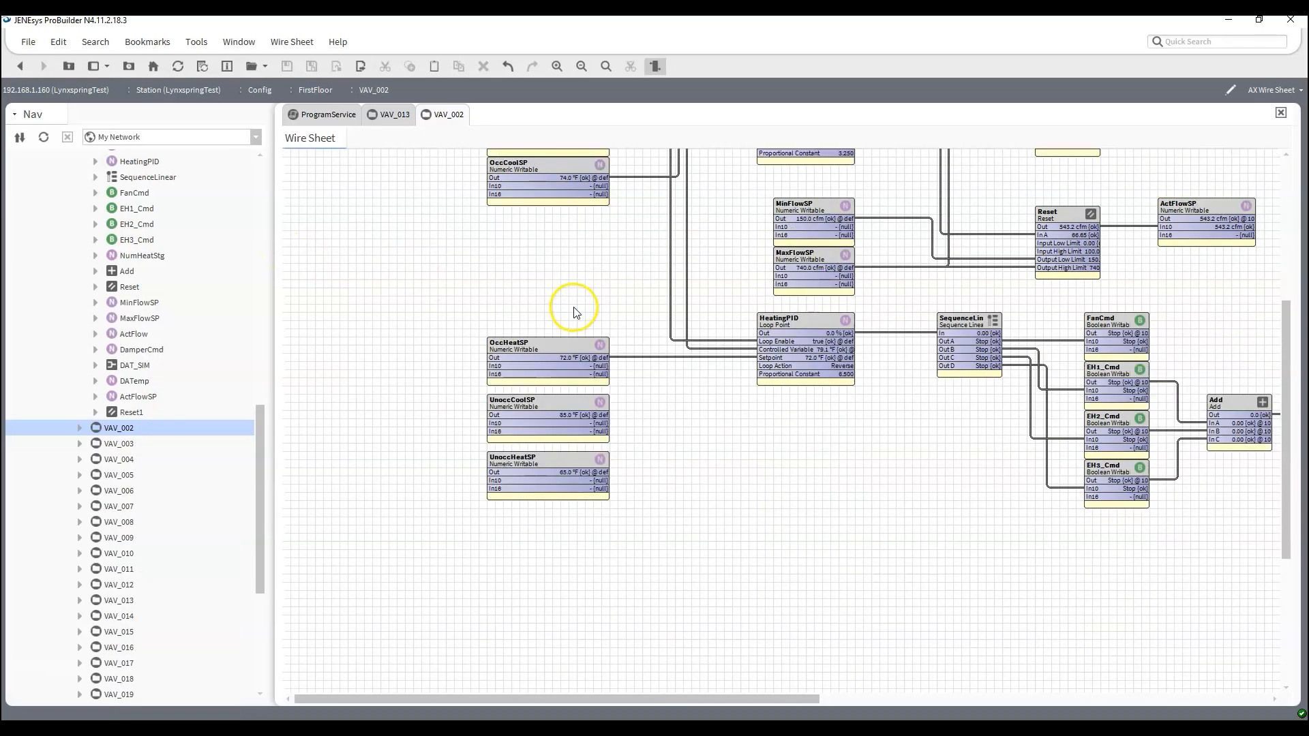
# Step: Review the actions available on the FanCmd block in VAV_002's wire sheet
pyautogui.rightClick(1118, 310)
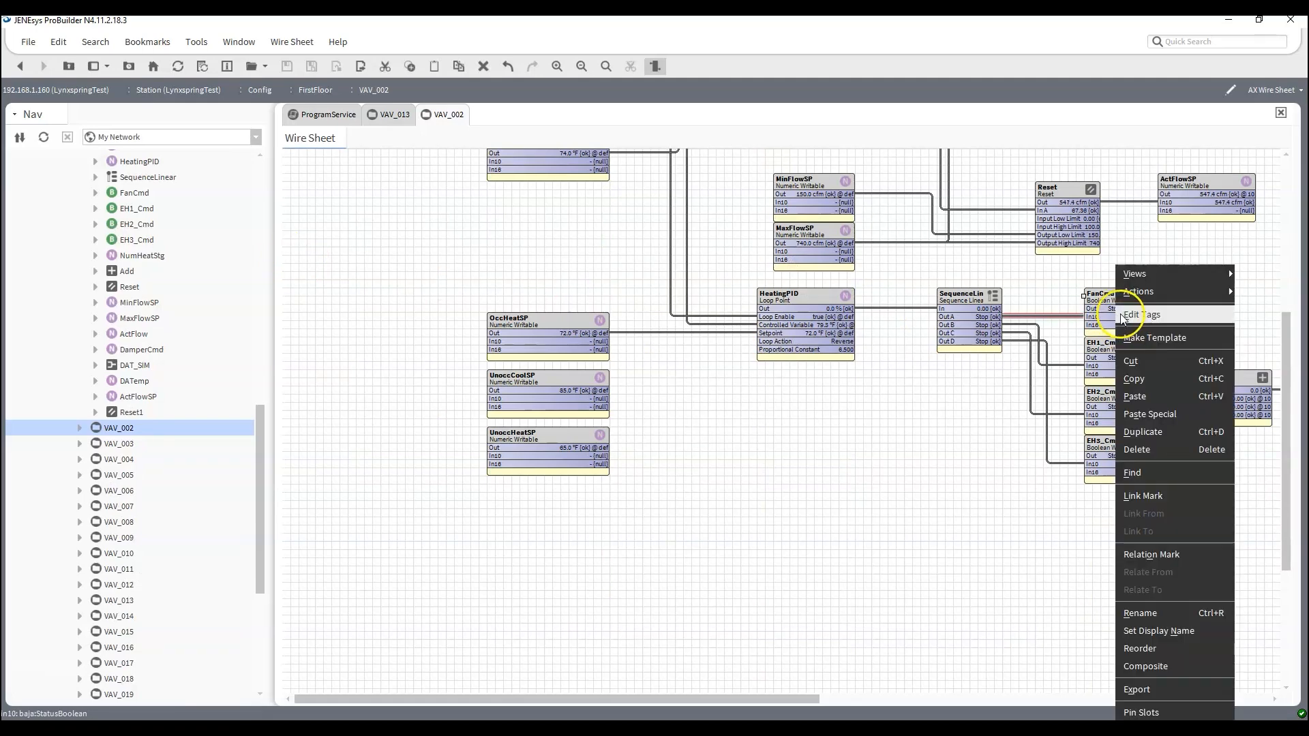
pyautogui.moveTo(1151, 293)
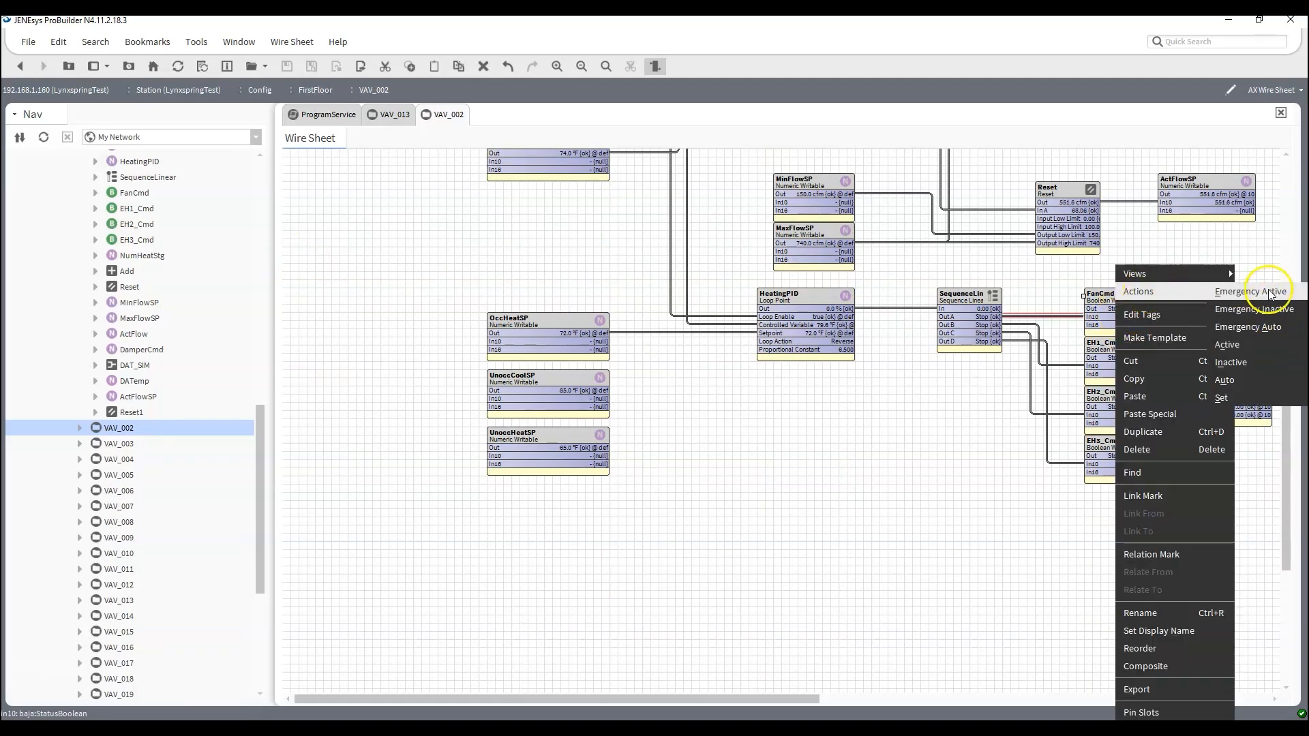
pyautogui.click(964, 452)
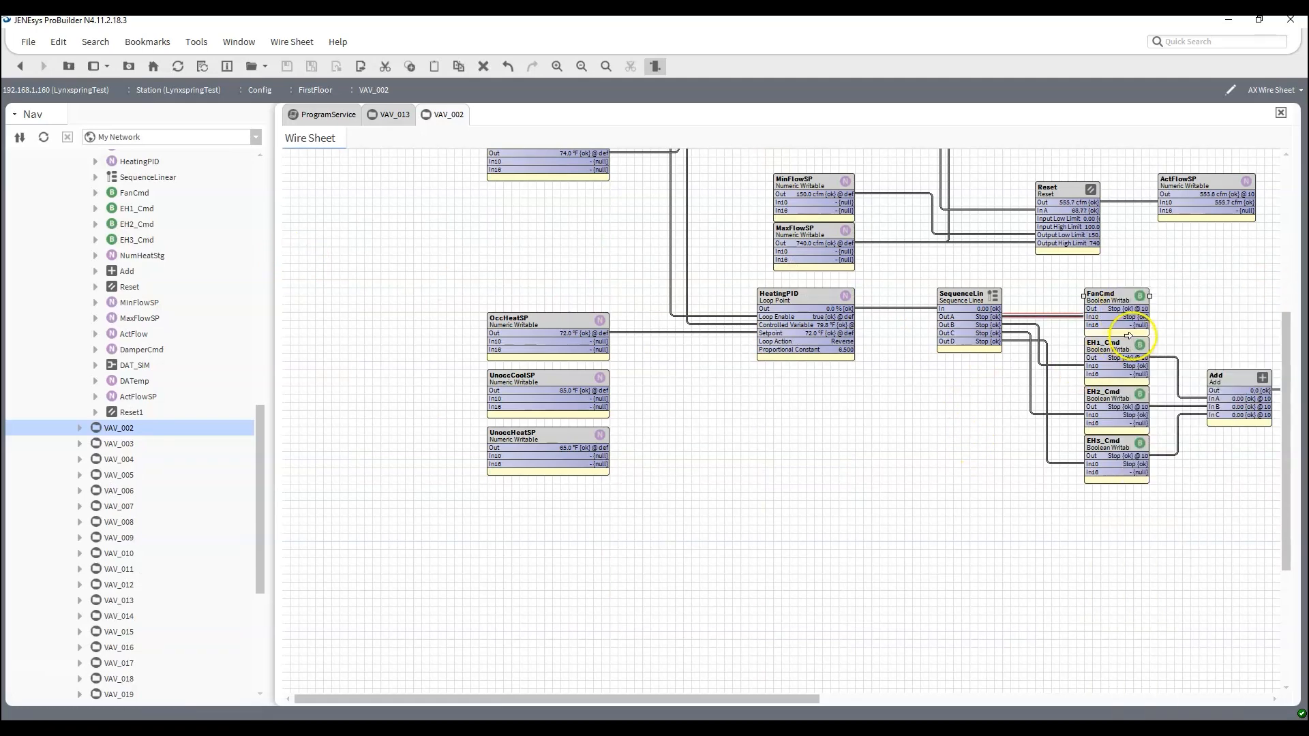
# Step: Open the AX Slot Sheet of VAV_002's FanCmd point
pyautogui.rightClick(1124, 308)
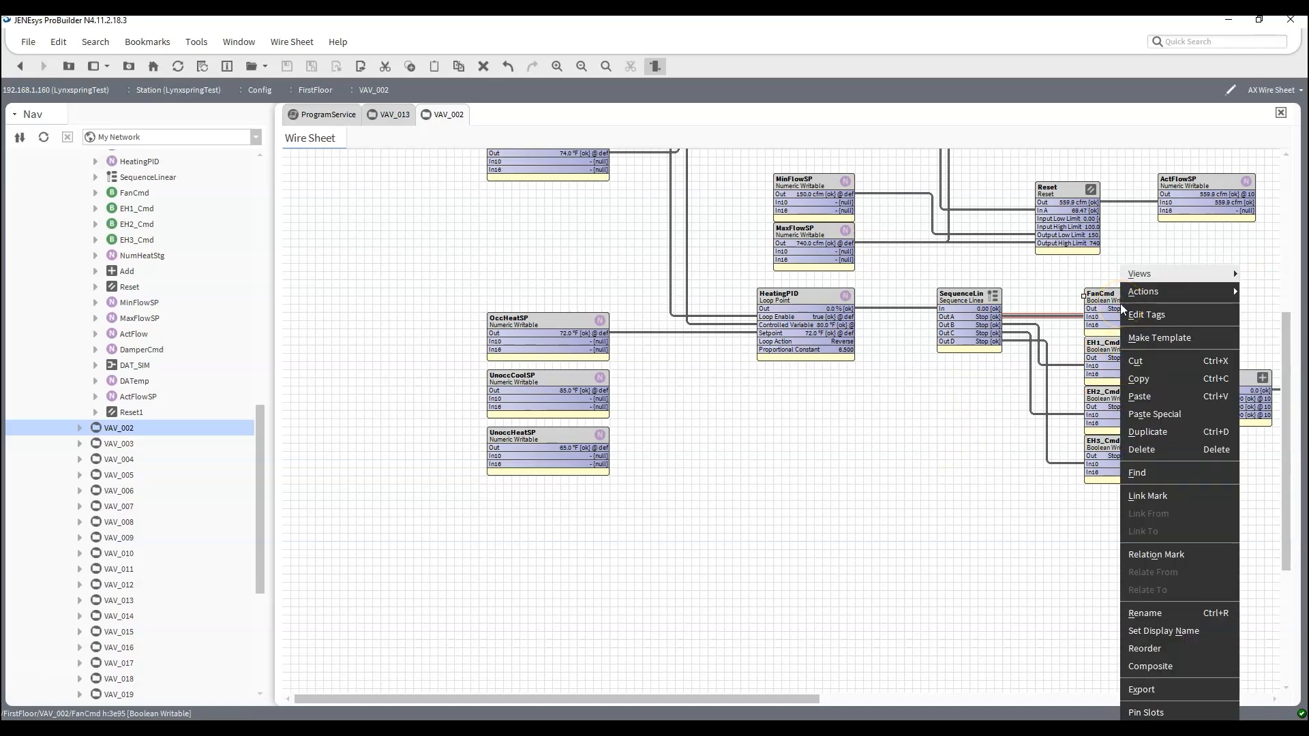
pyautogui.click(1153, 292)
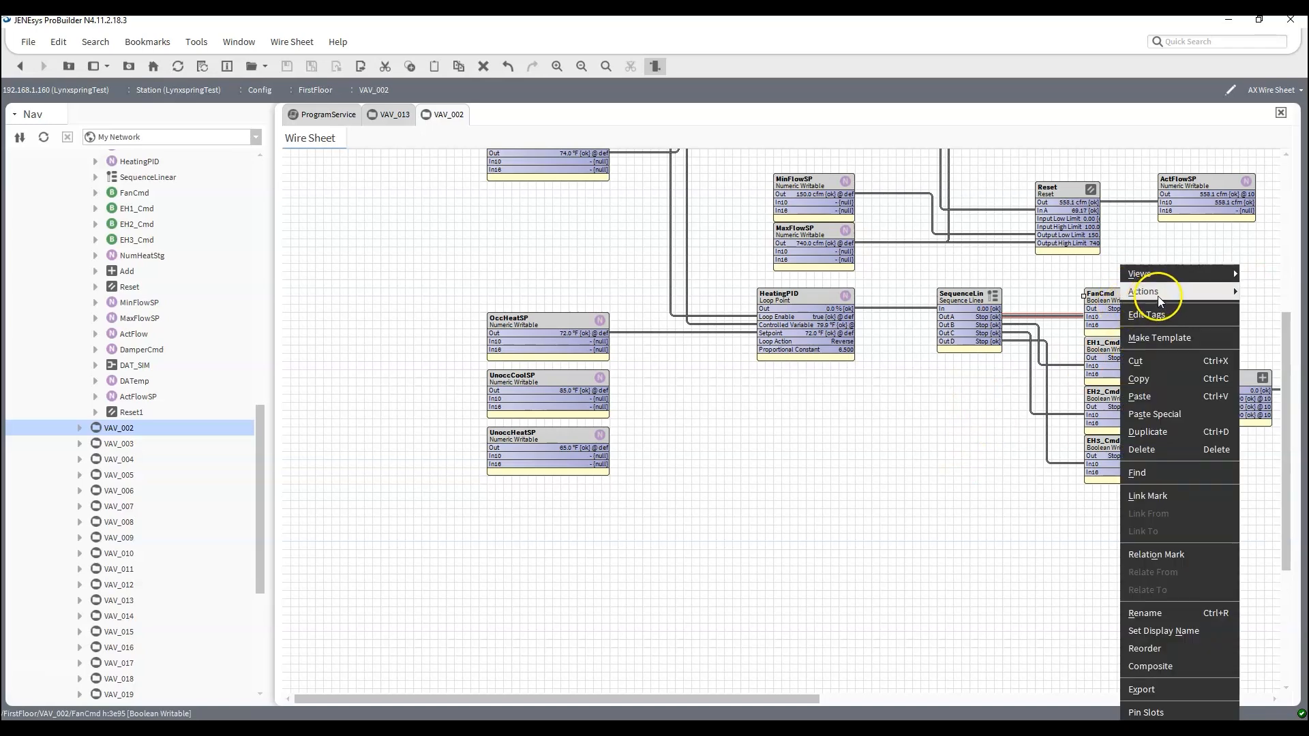
pyautogui.click(1183, 276)
pyautogui.click(1224, 363)
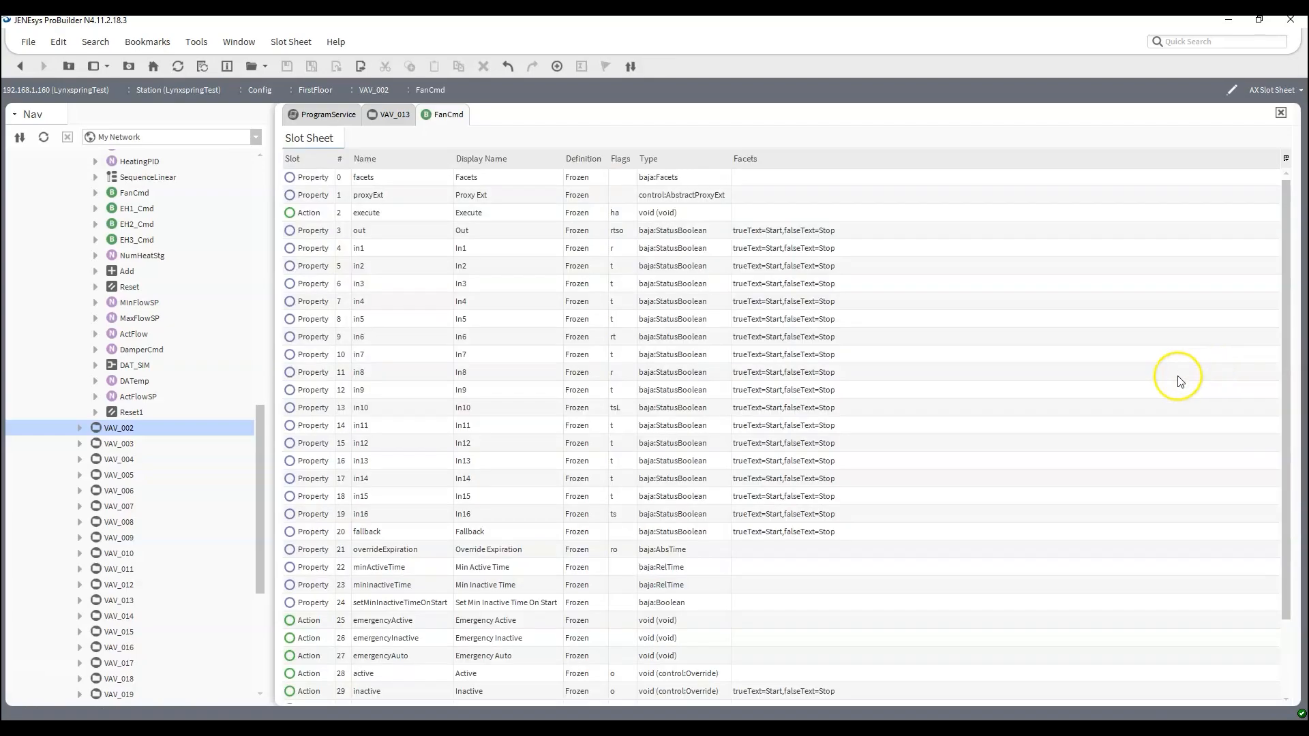
# Step: Inspect the emergencyActive action's display name and config flags in FanCmd's slot sheet, leaving both unchanged
pyautogui.scroll(-3, 535, 355)
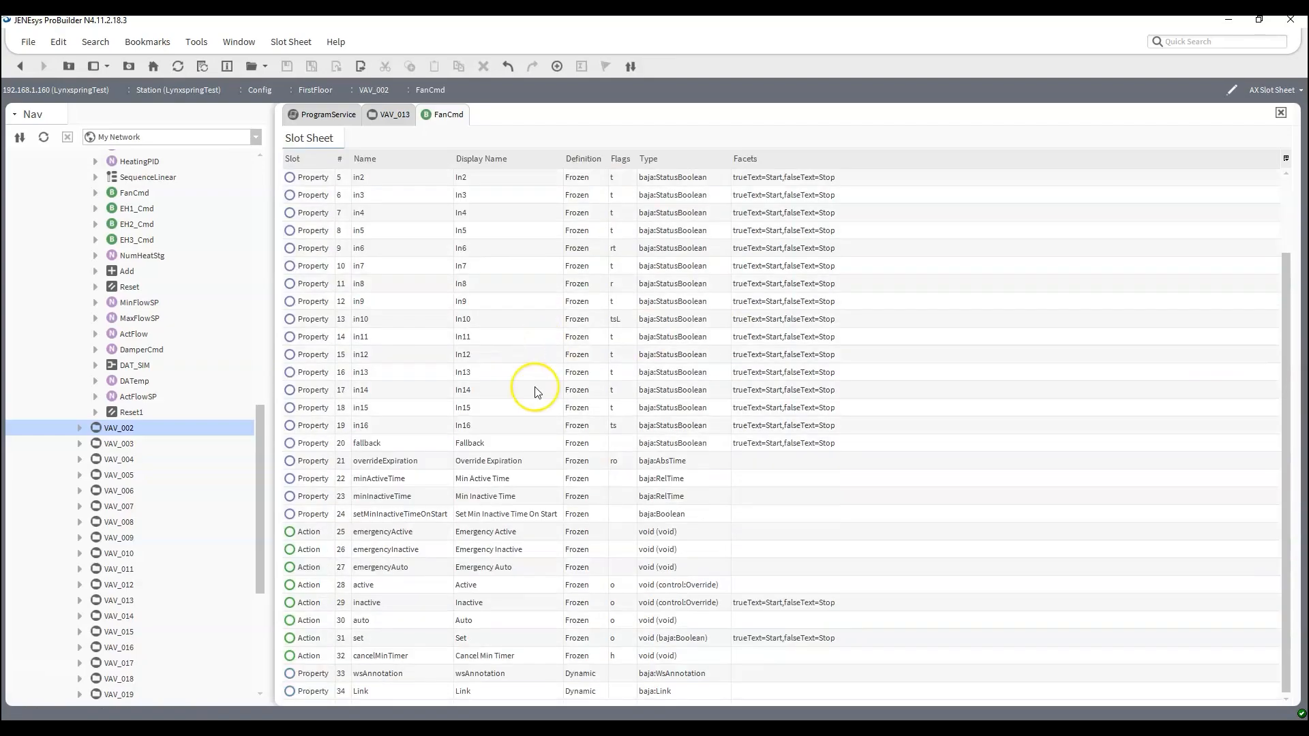
pyautogui.click(382, 538)
pyautogui.click(385, 556)
pyautogui.doubleClick(387, 536)
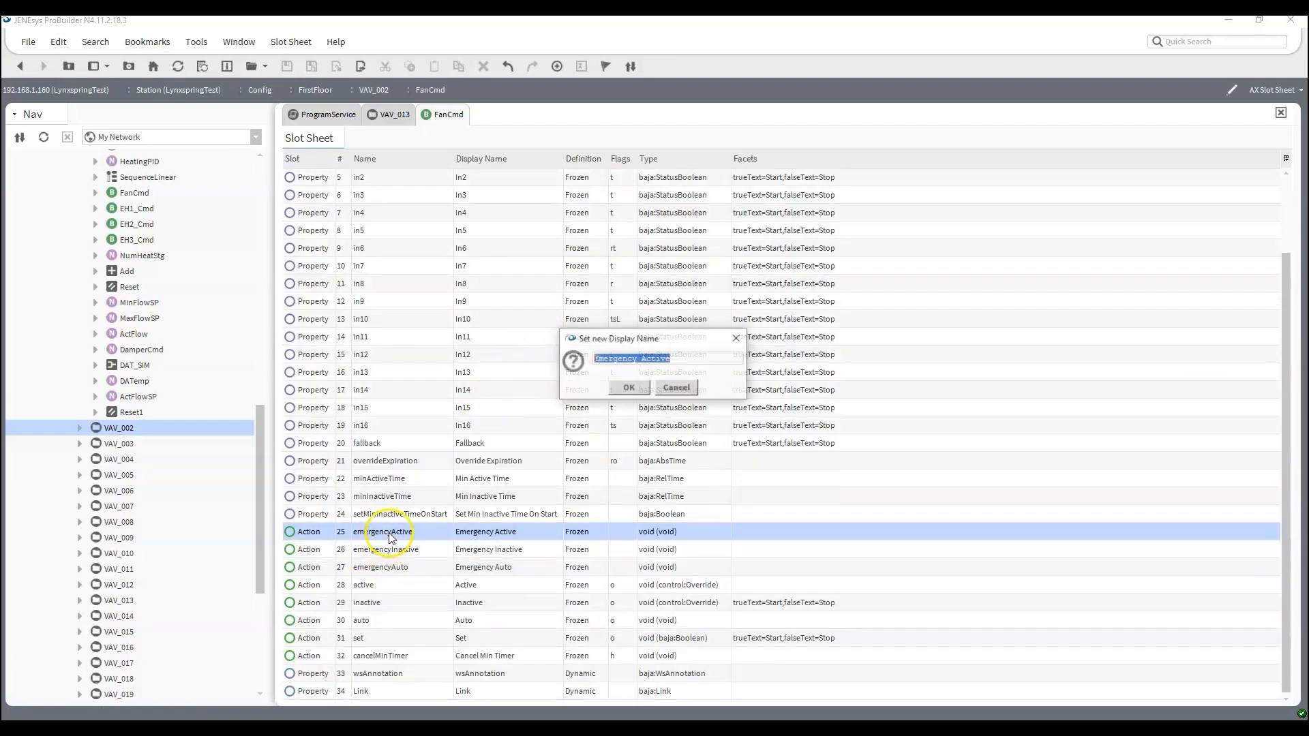
pyautogui.click(676, 387)
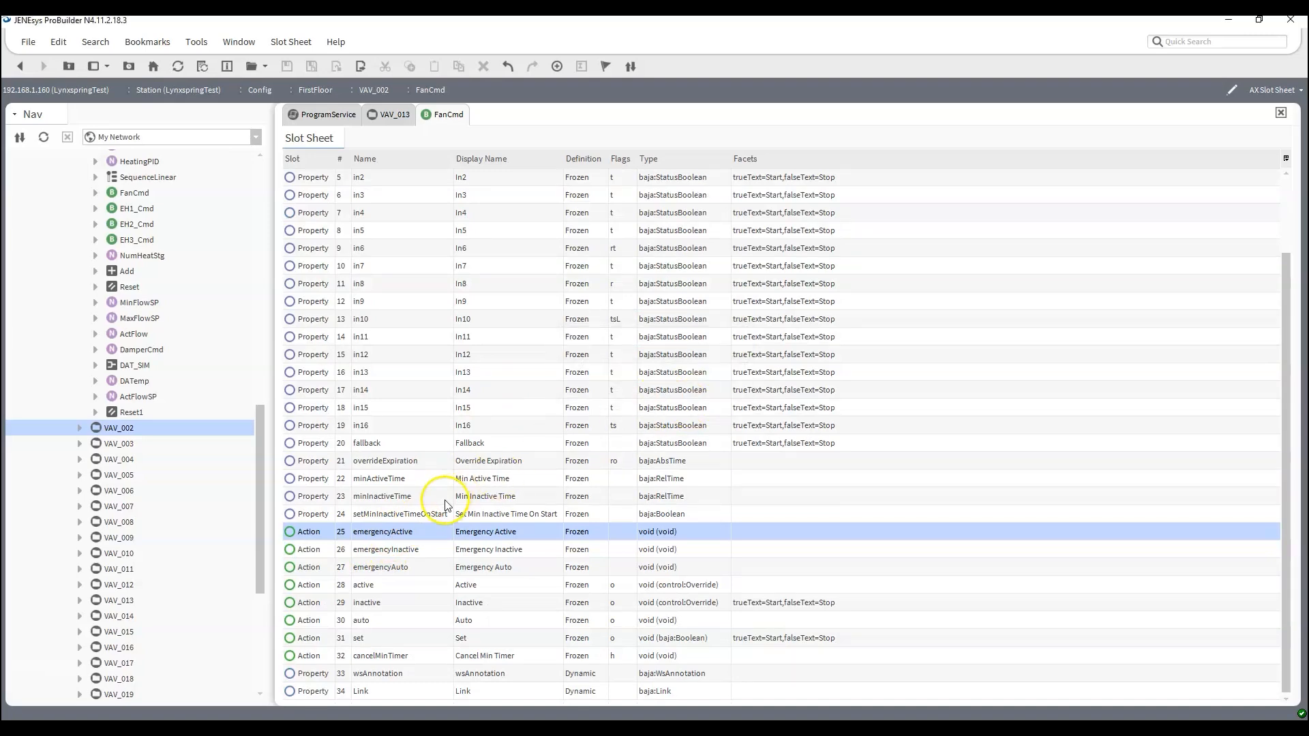
pyautogui.rightClick(411, 536)
pyautogui.click(458, 604)
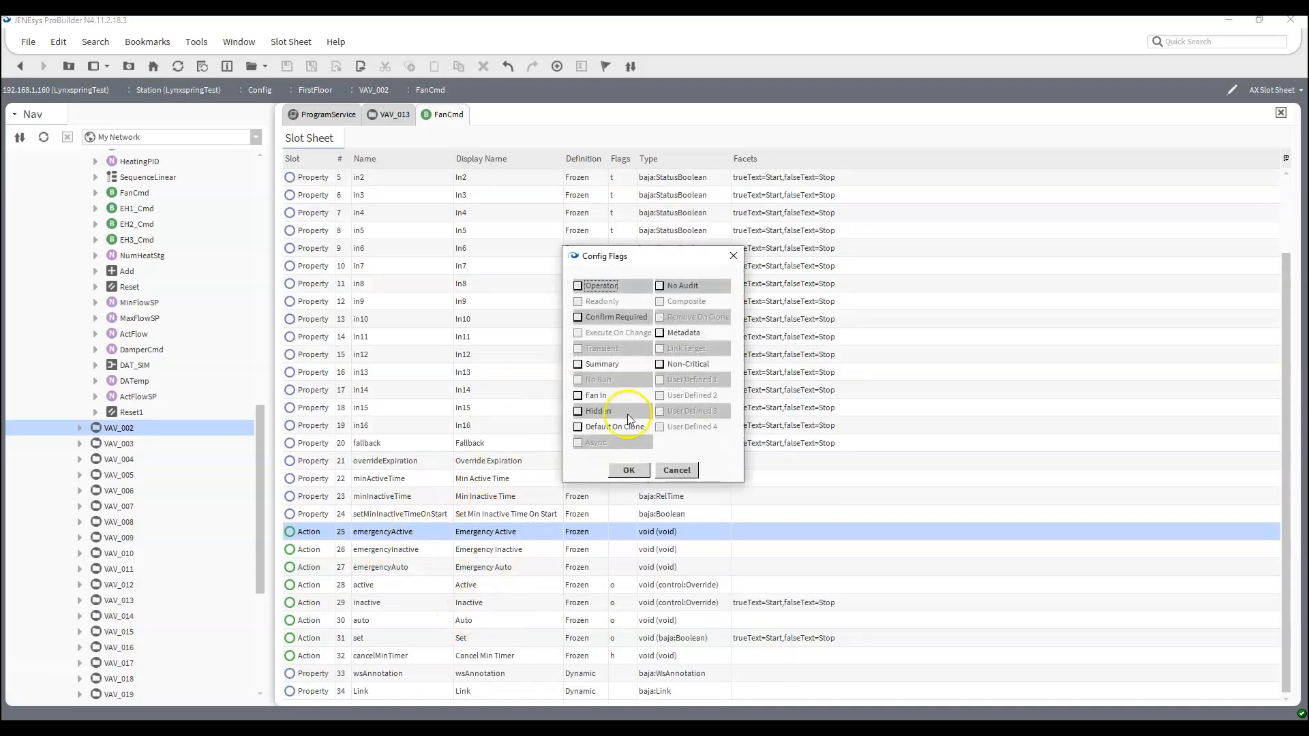
pyautogui.click(682, 470)
# Step: In the ProgramService Batch Editor, set the Hidden flag on the emergencyActive slot of all listed objects and check FanCmd's actions
pyautogui.click(329, 114)
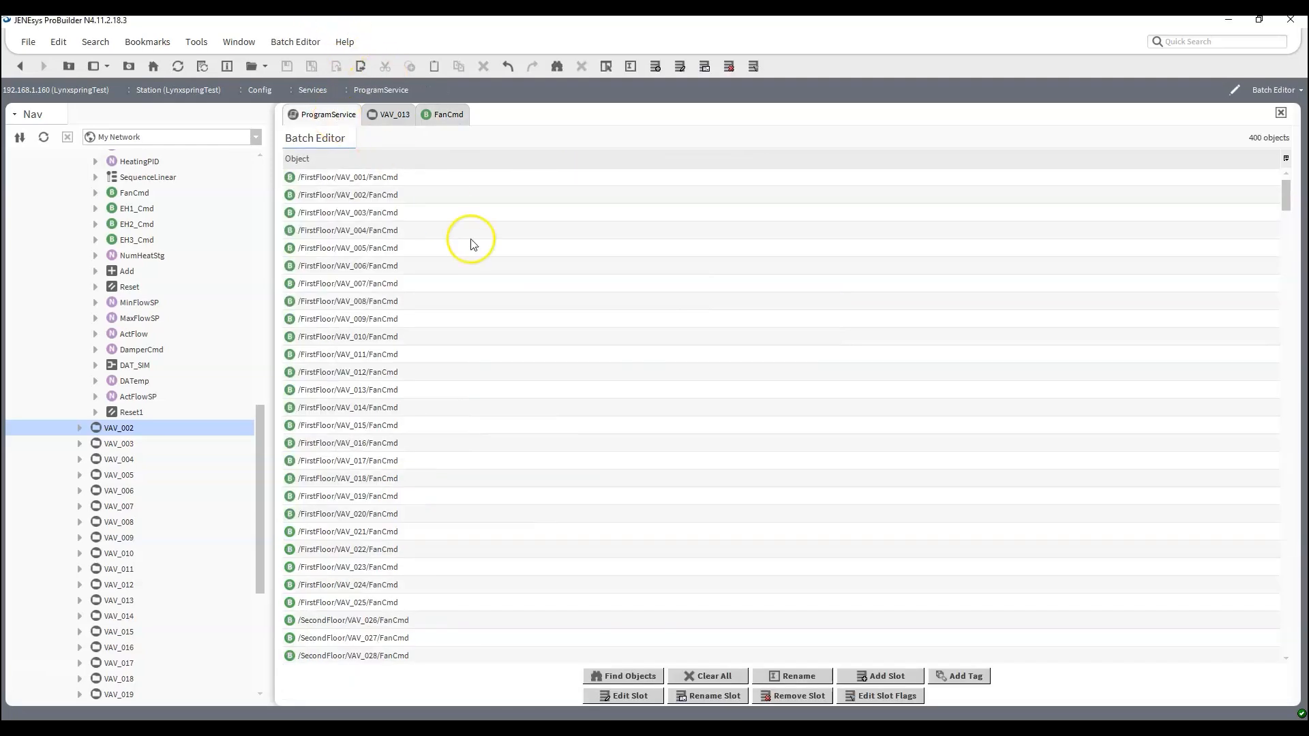
pyautogui.click(874, 702)
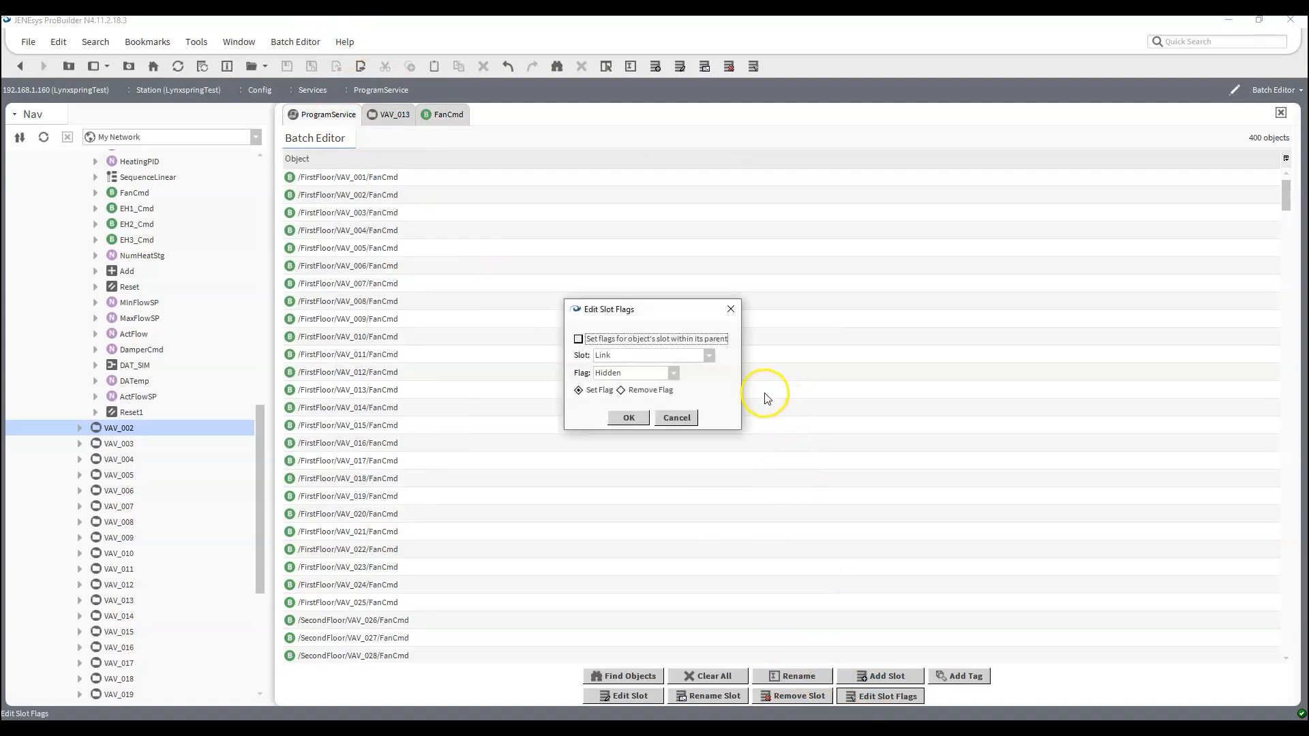
pyautogui.click(709, 355)
pyautogui.click(678, 432)
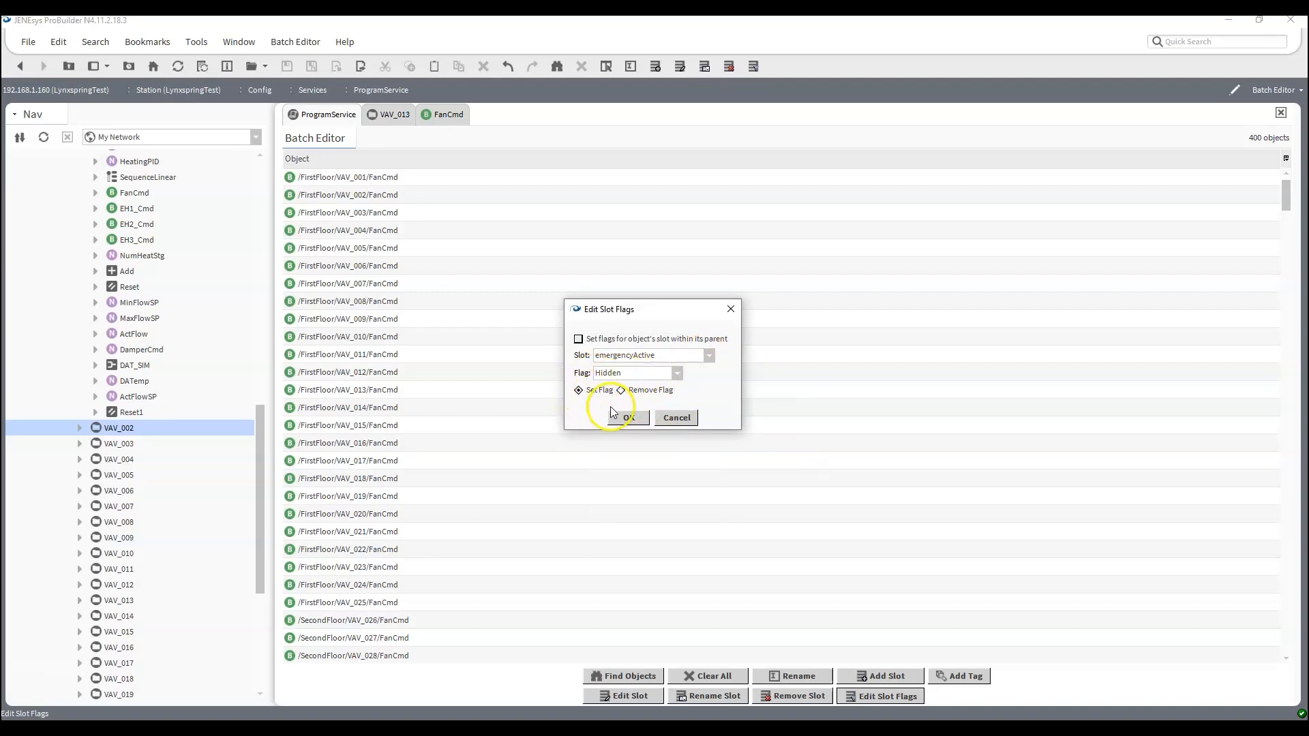
pyautogui.click(624, 418)
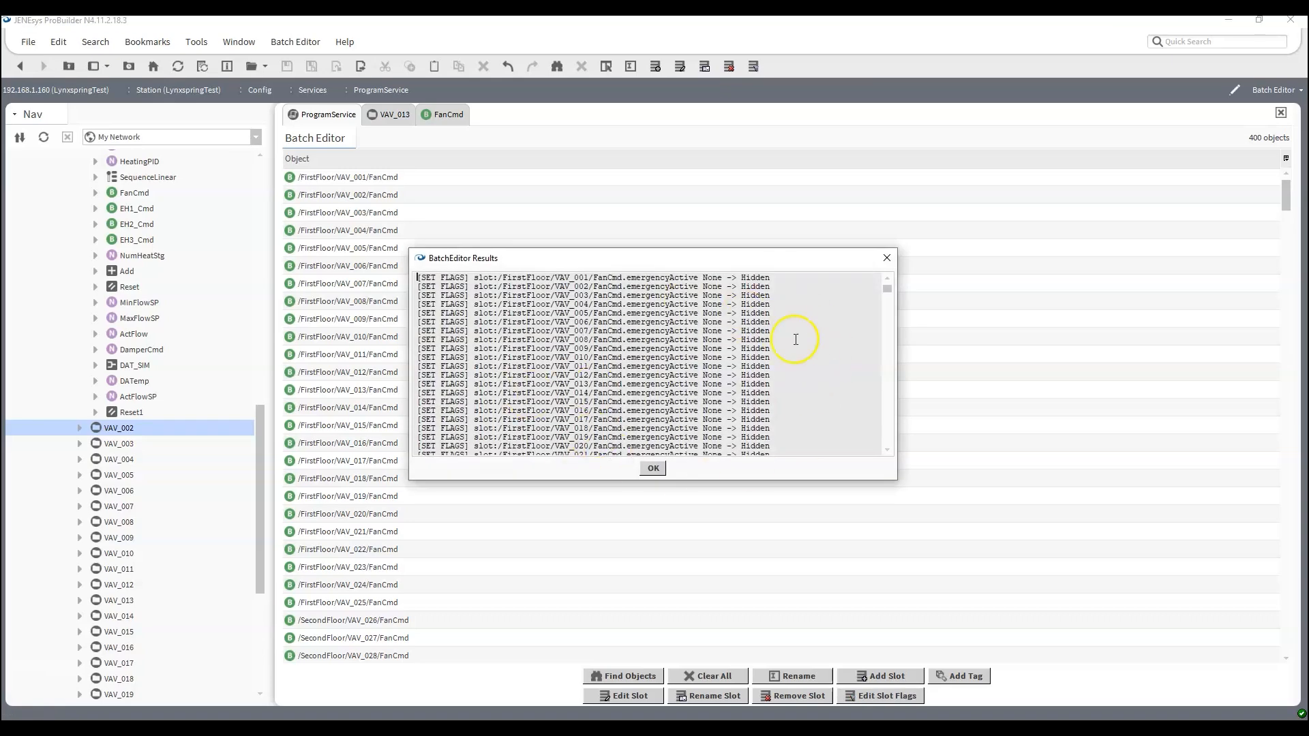
pyautogui.click(652, 469)
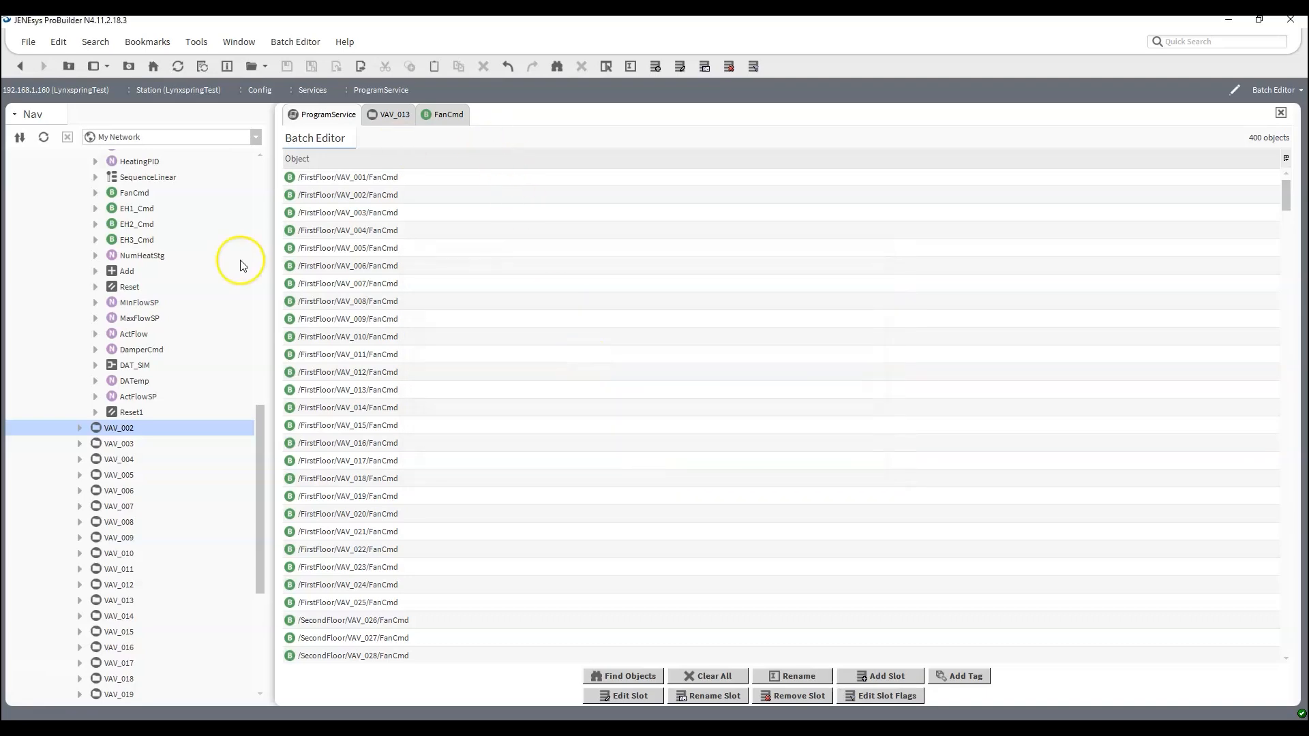
pyautogui.rightClick(142, 191)
pyautogui.moveTo(161, 215)
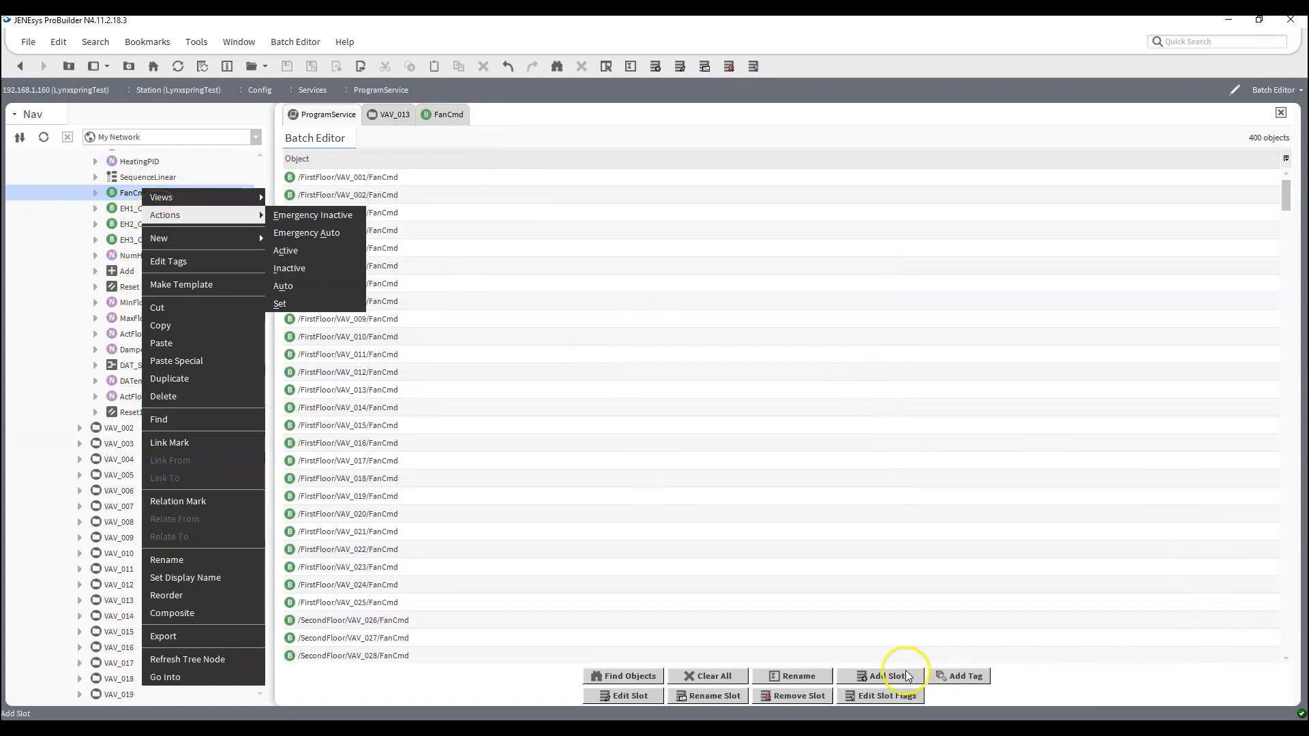
# Step: Set the Hidden flag on the emergencyAuto slot of all objects in the batch list
pyautogui.click(898, 697)
pyautogui.click(899, 697)
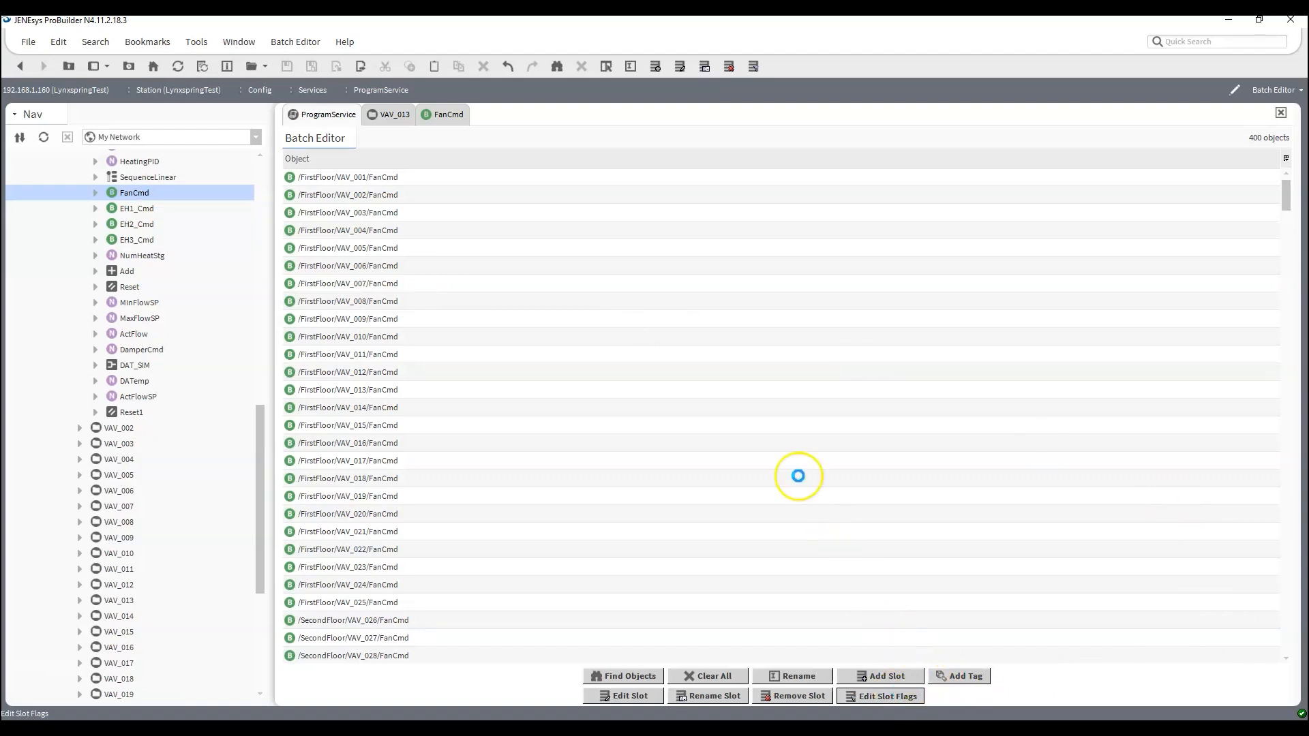
pyautogui.click(708, 355)
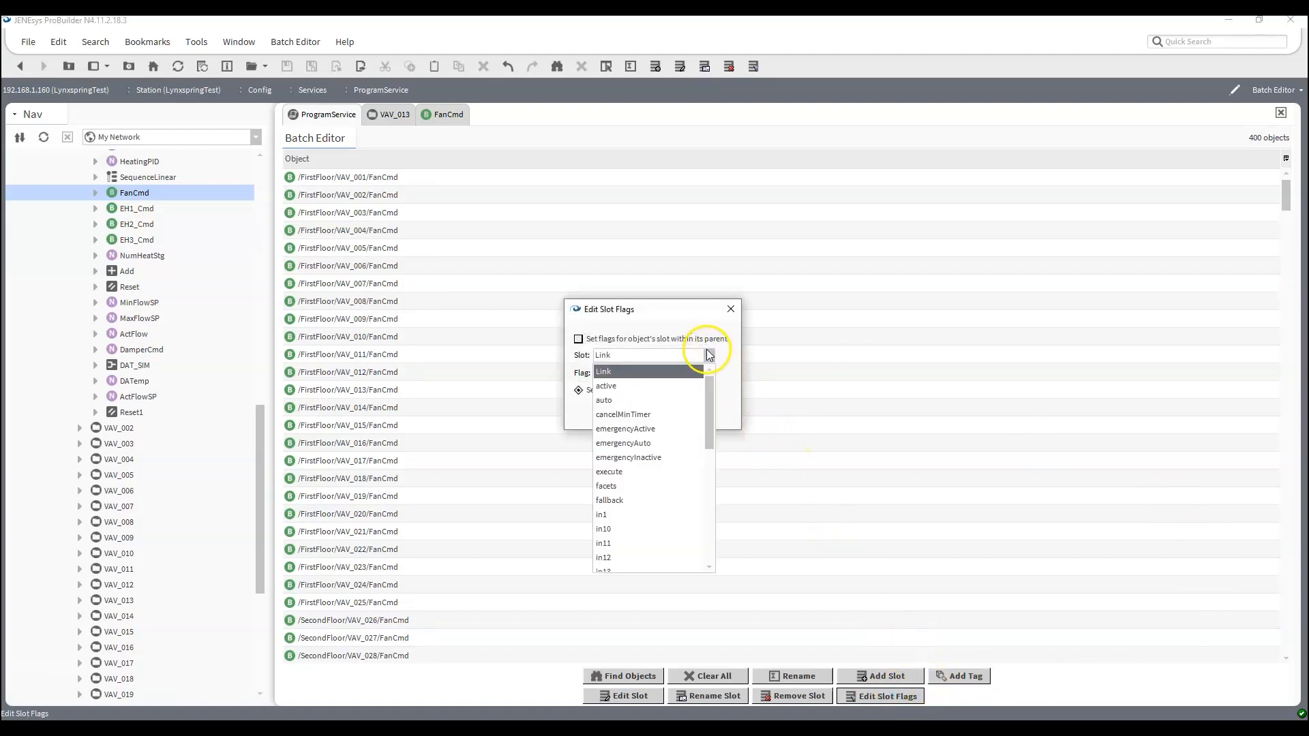
pyautogui.click(658, 445)
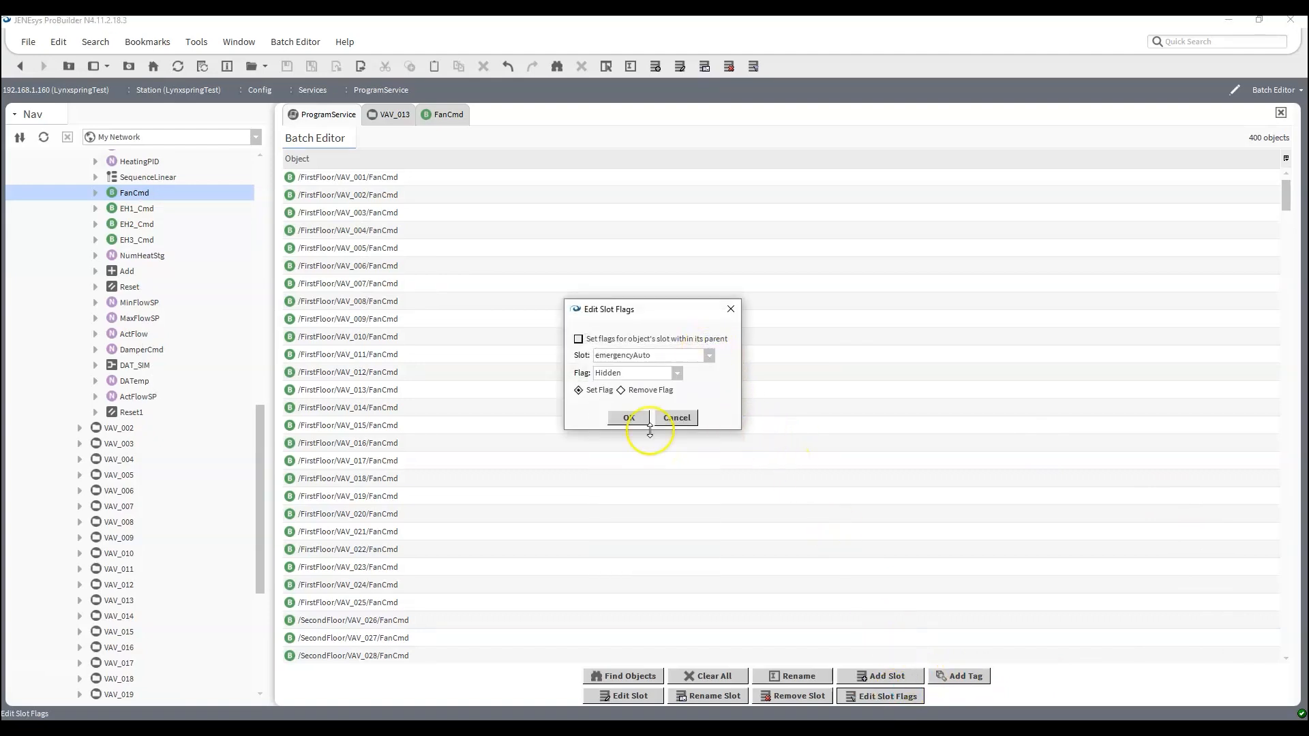
pyautogui.click(629, 418)
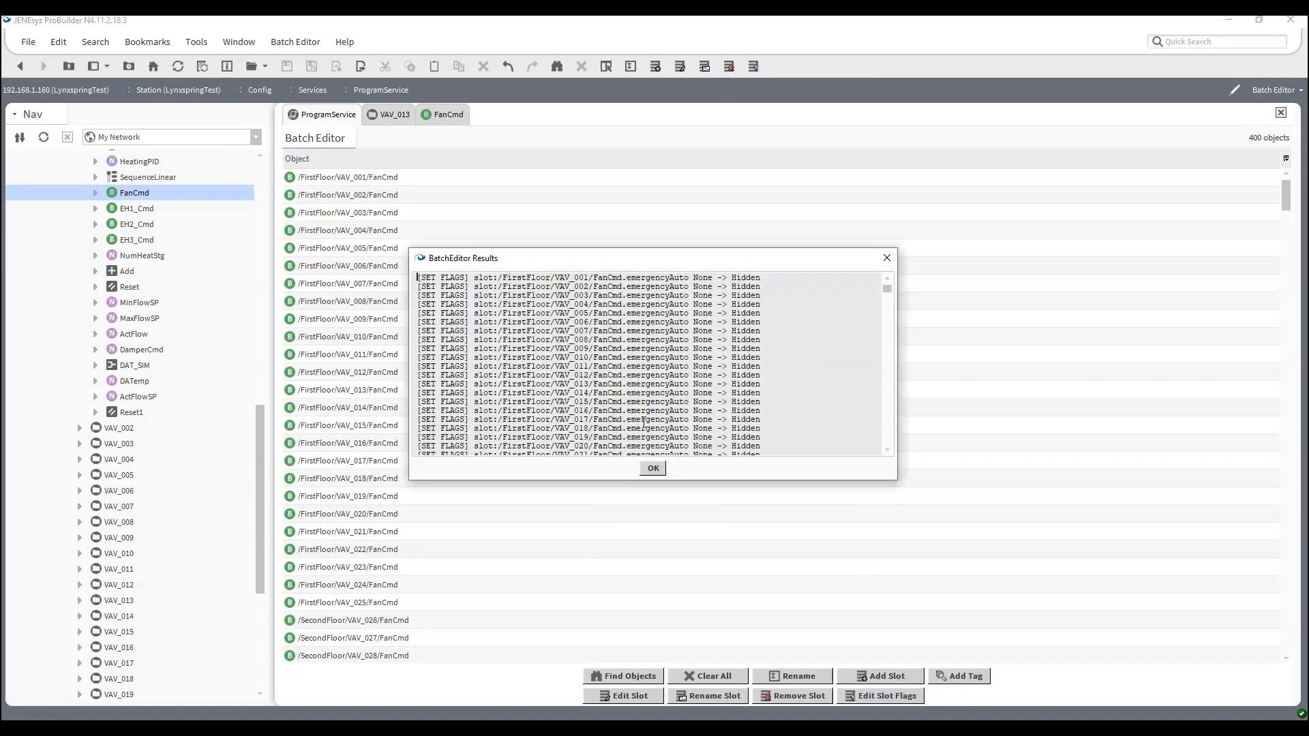
pyautogui.click(653, 469)
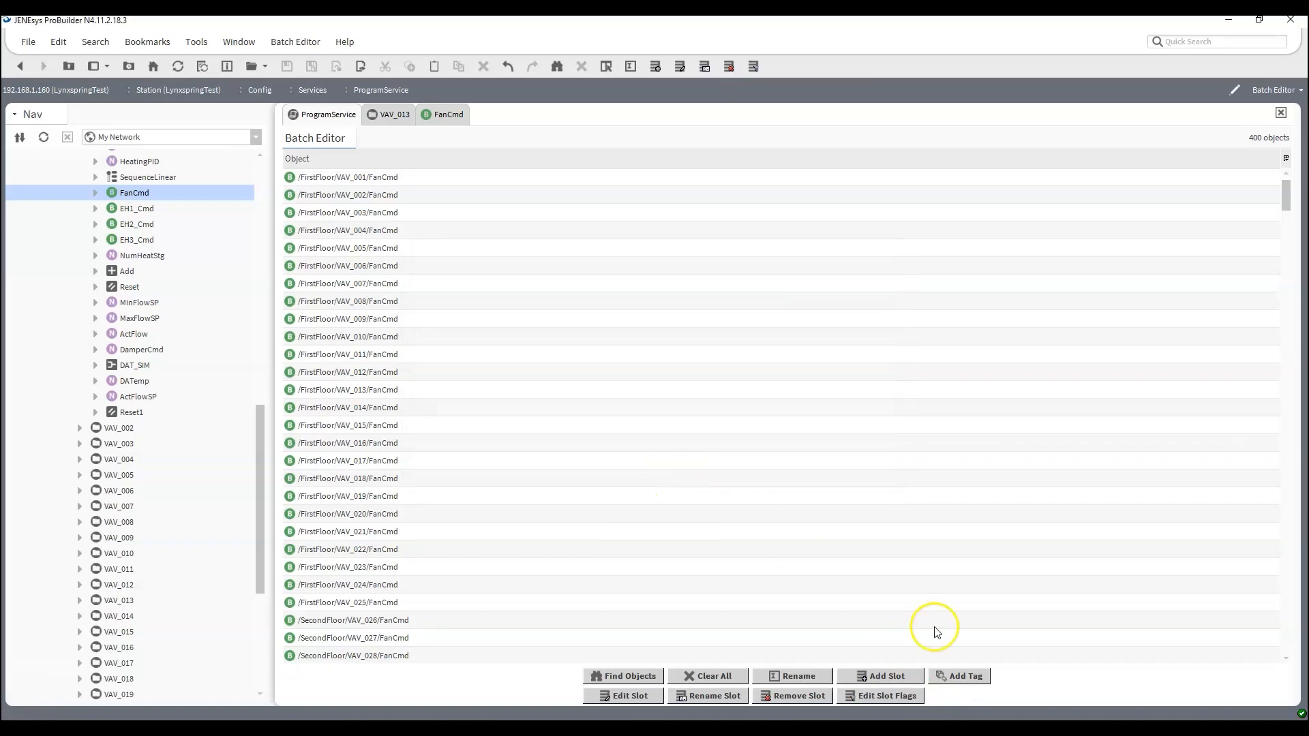
# Step: Set the Hidden flag on the emergencyInactive slot of all objects in the batch list
pyautogui.click(881, 696)
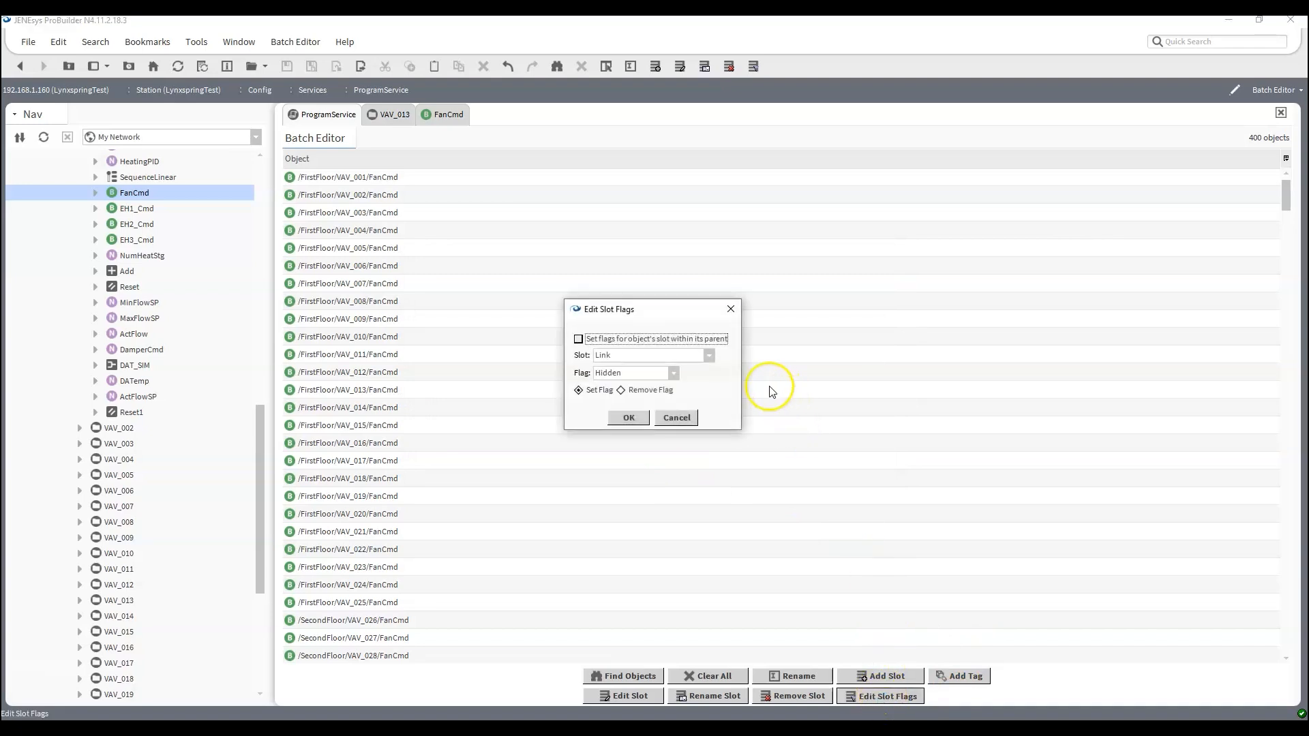
pyautogui.click(710, 356)
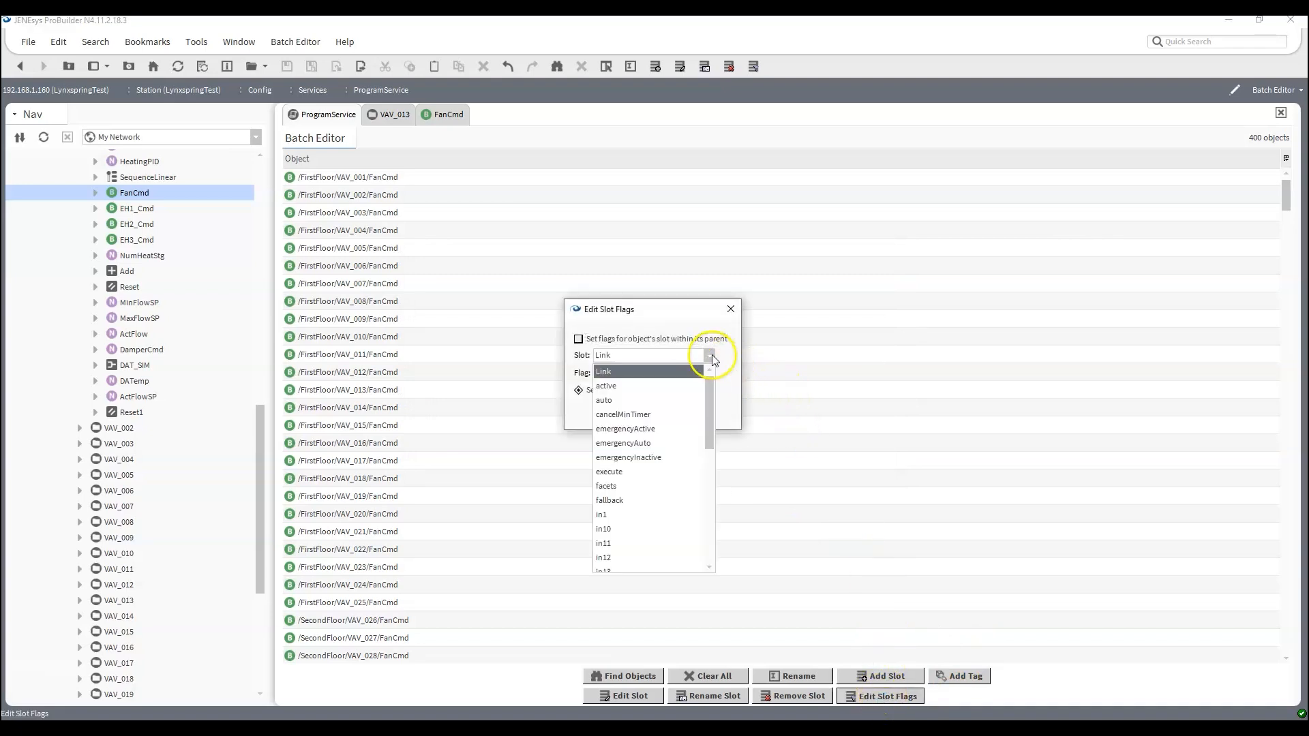
pyautogui.click(657, 456)
pyautogui.click(628, 417)
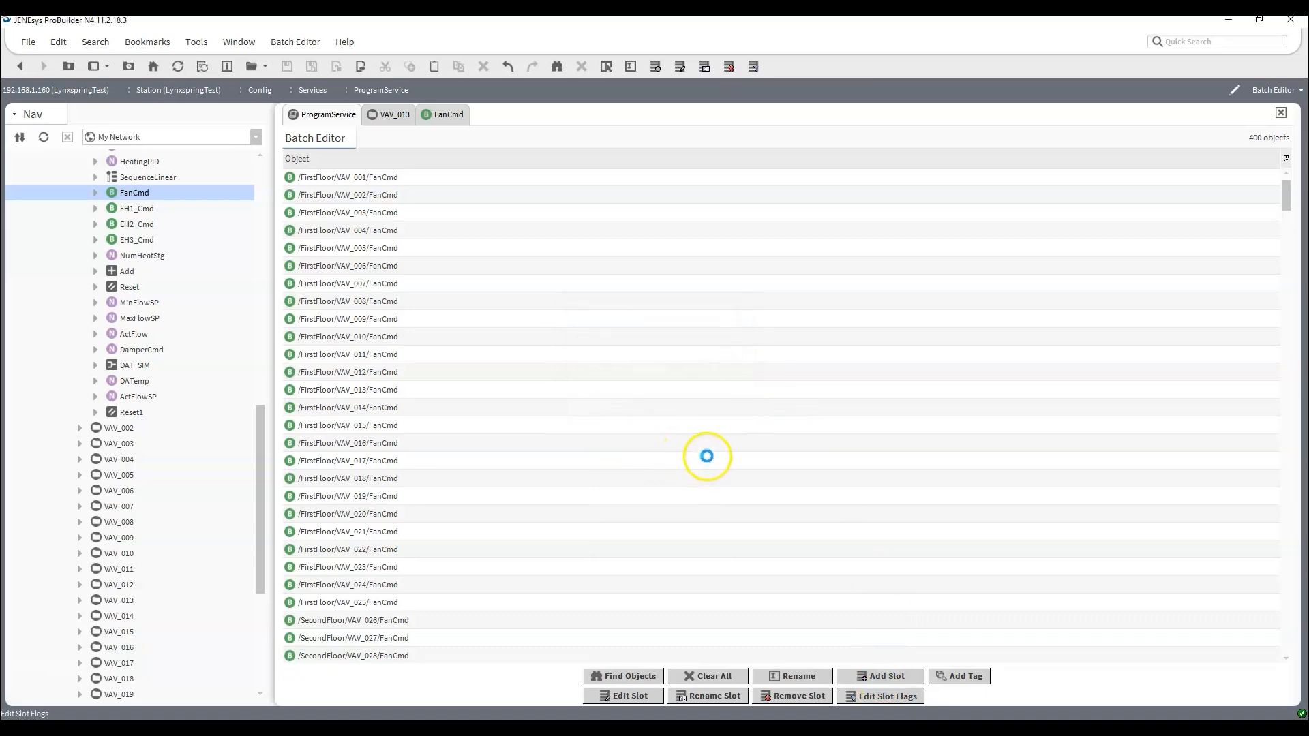
pyautogui.click(668, 467)
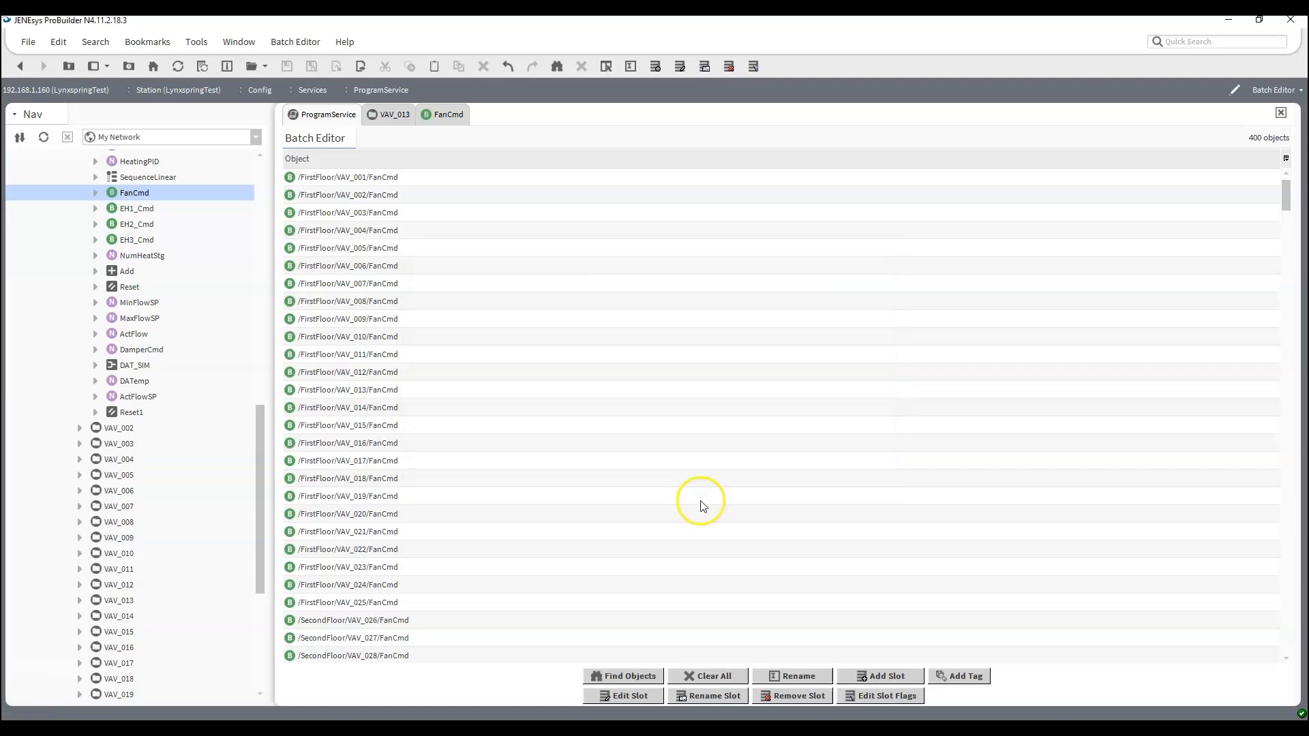
# Step: Set the Hidden flag on the set slot of all objects in the batch list
pyautogui.click(908, 702)
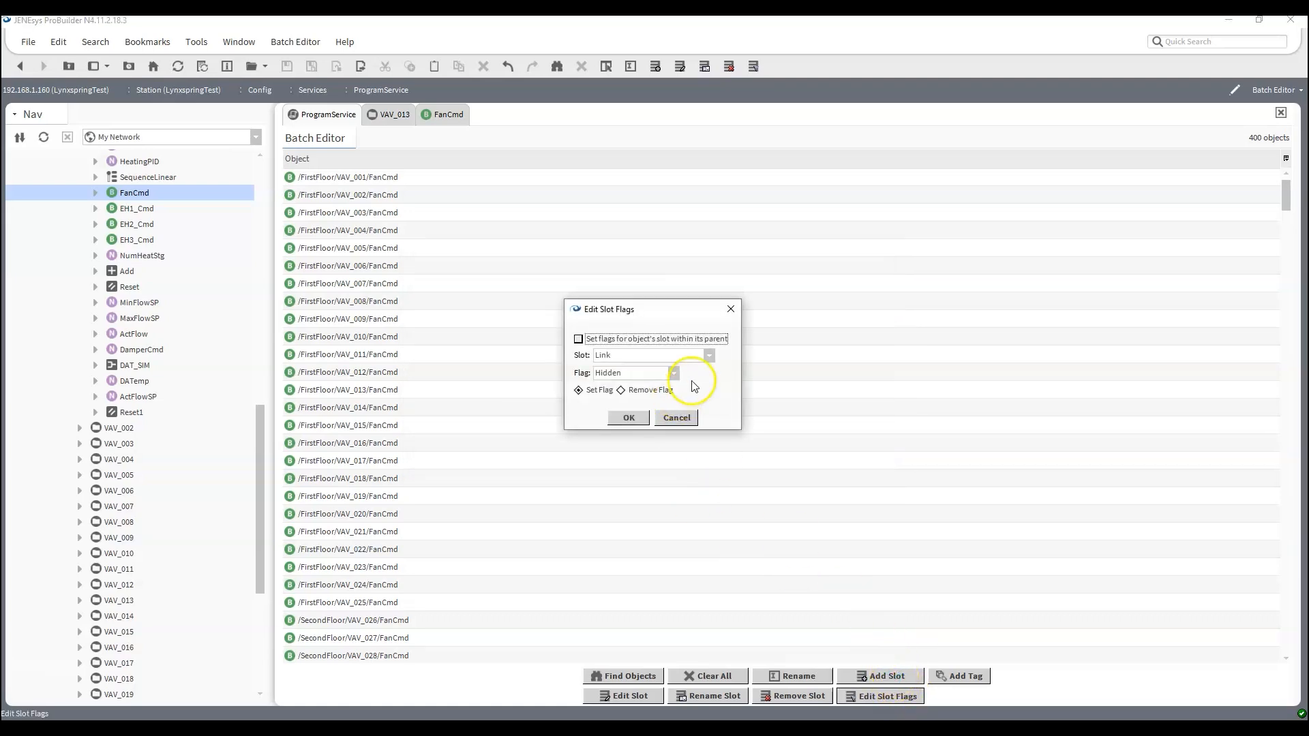
pyautogui.click(709, 356)
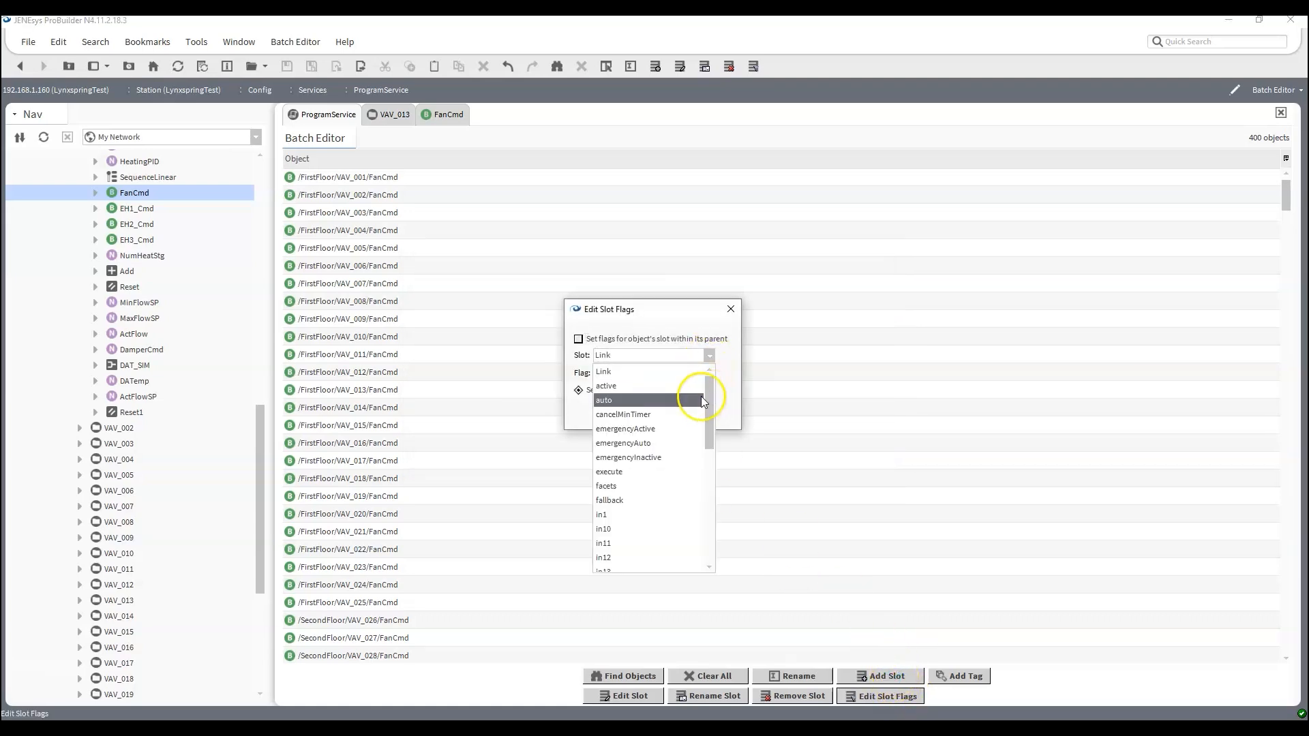
pyautogui.moveTo(707, 401); pyautogui.dragTo(704, 564)
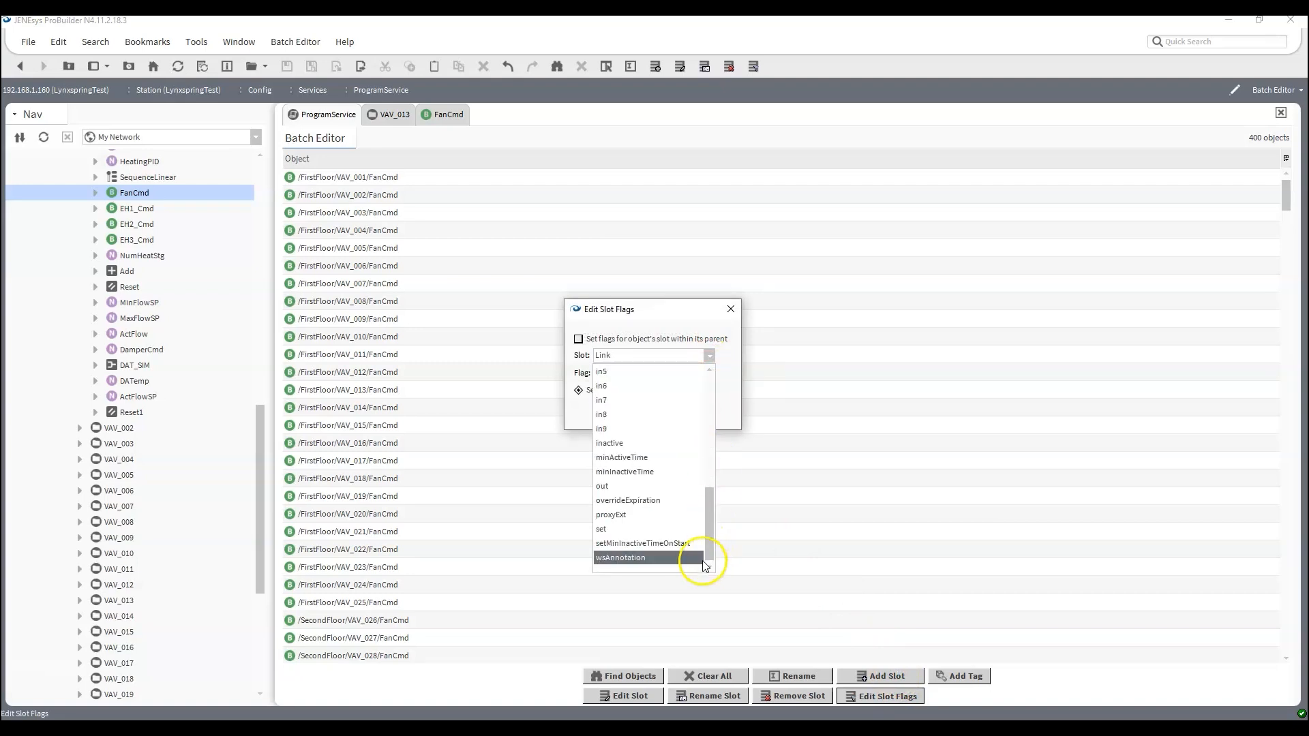
pyautogui.click(627, 529)
pyautogui.click(628, 419)
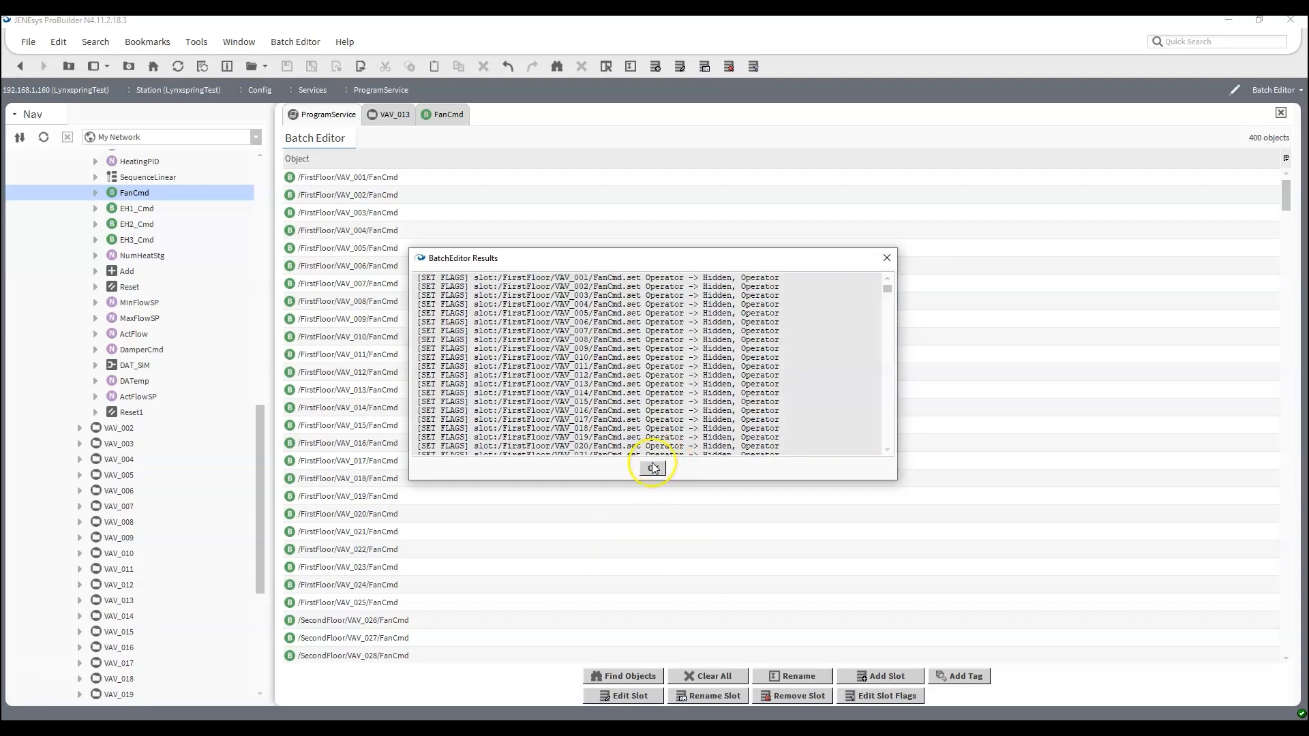
pyautogui.click(652, 468)
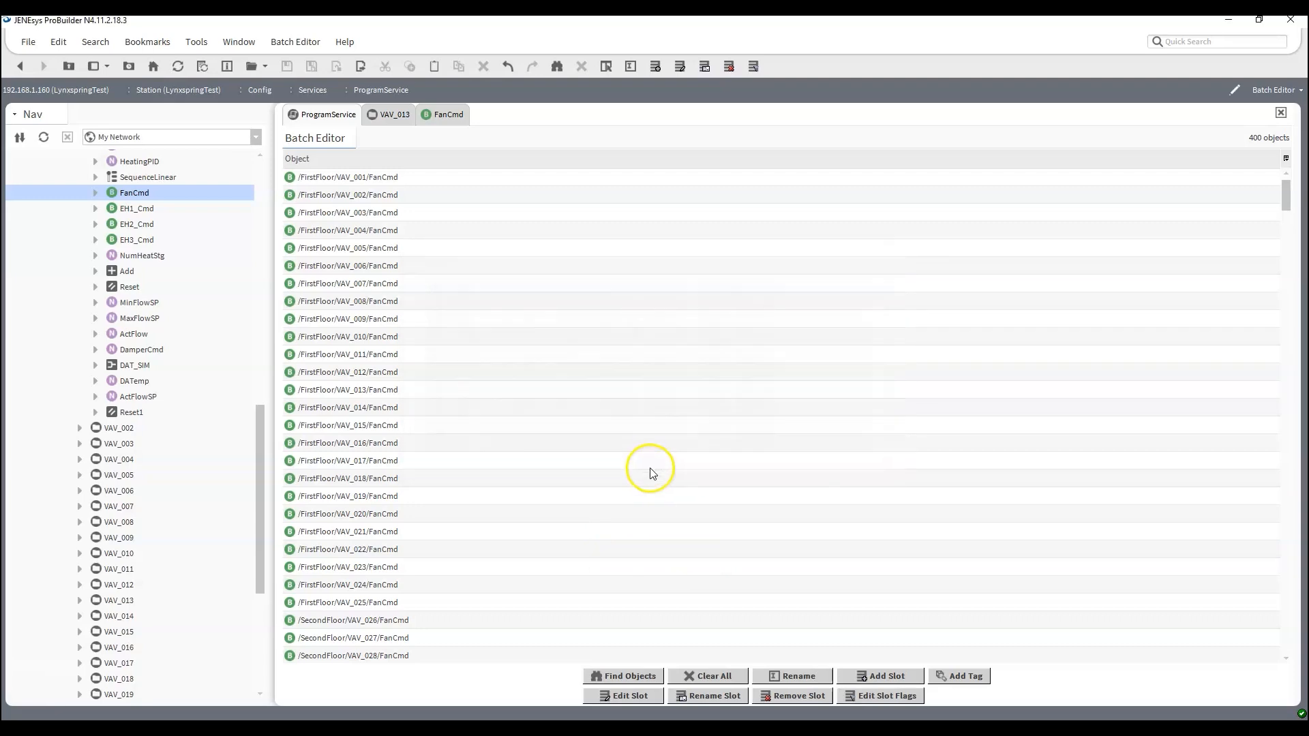
# Step: Check the available actions of FanCmd, EH1_Cmd, EH2_Cmd and EH3_Cmd in the navigation tree
pyautogui.rightClick(132, 195)
pyautogui.click(113, 223)
pyautogui.rightClick(124, 210)
pyautogui.click(105, 228)
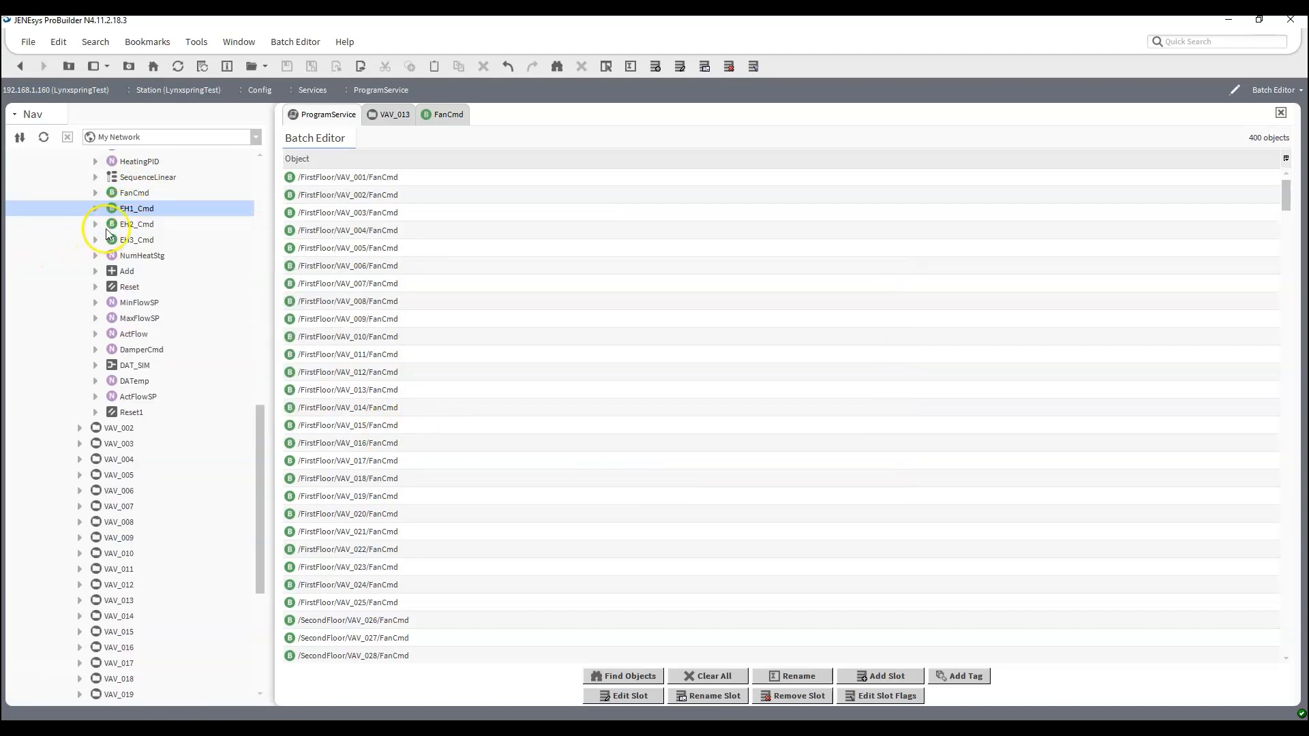
pyautogui.rightClick(124, 225)
pyautogui.click(29, 254)
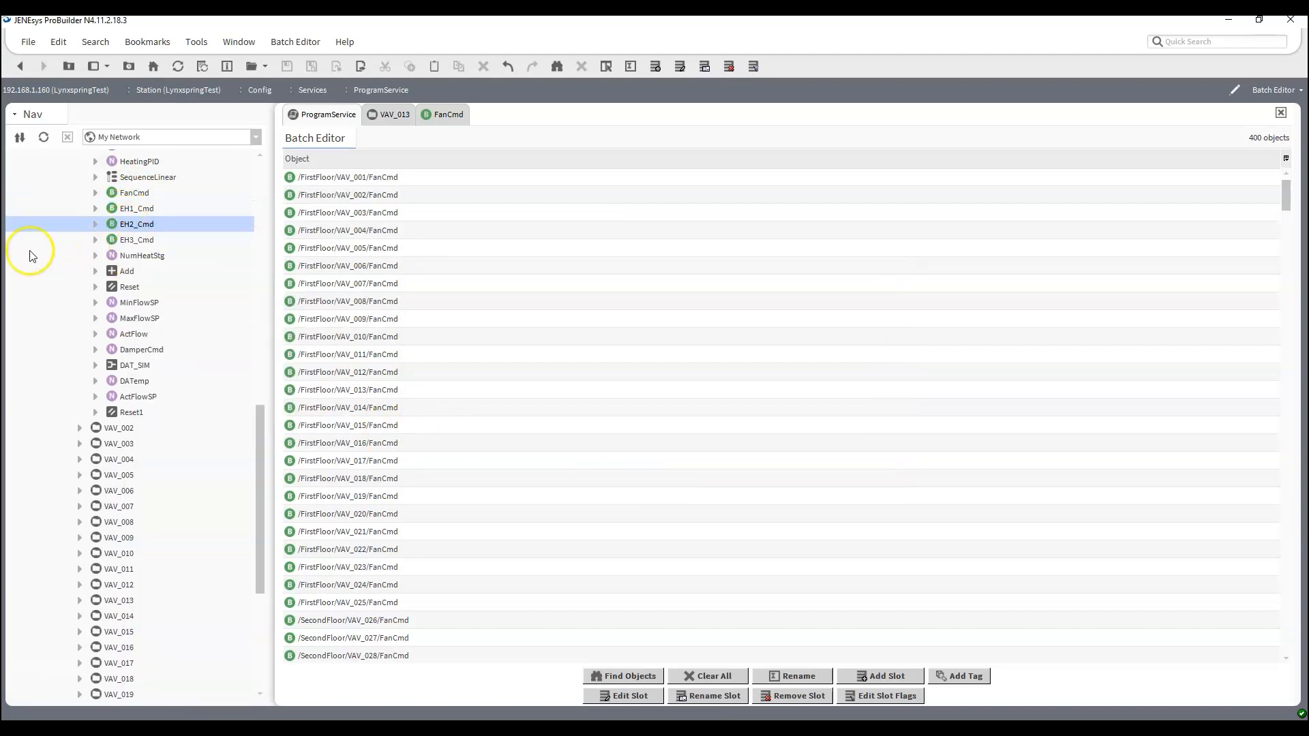
pyautogui.rightClick(144, 245)
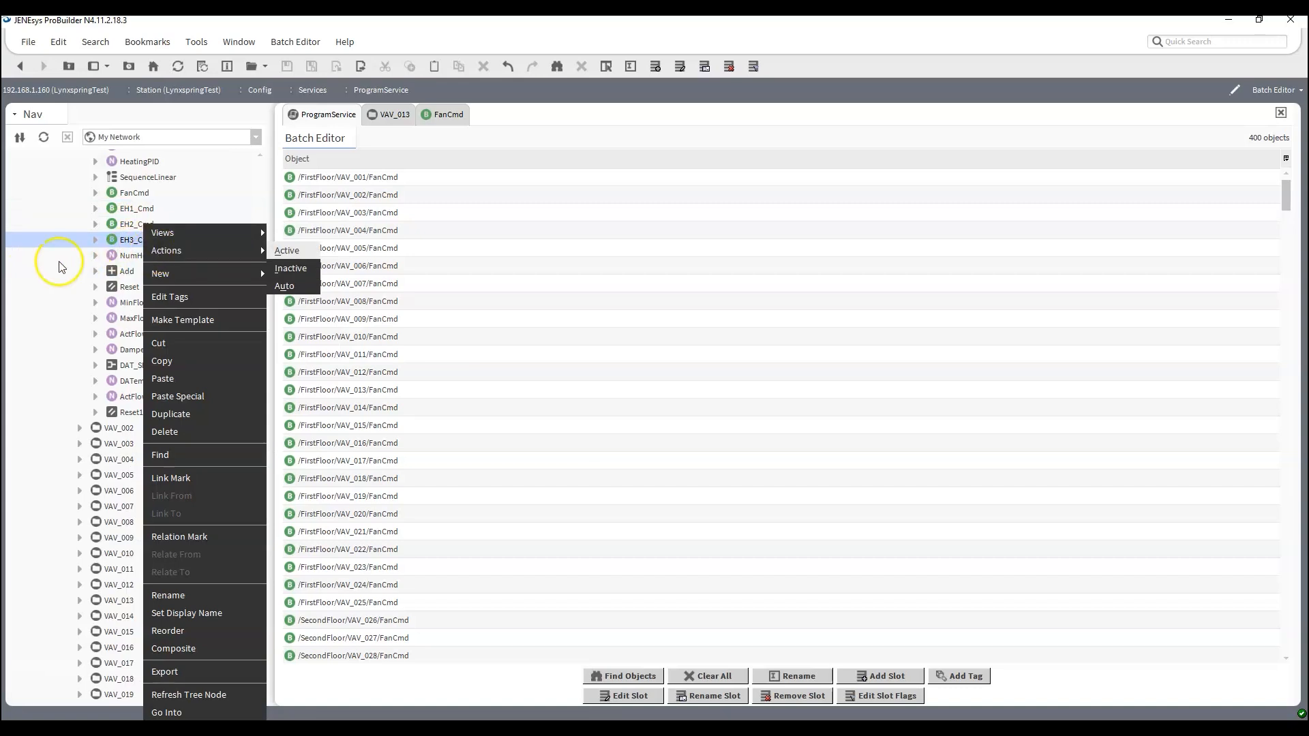
pyautogui.click(41, 286)
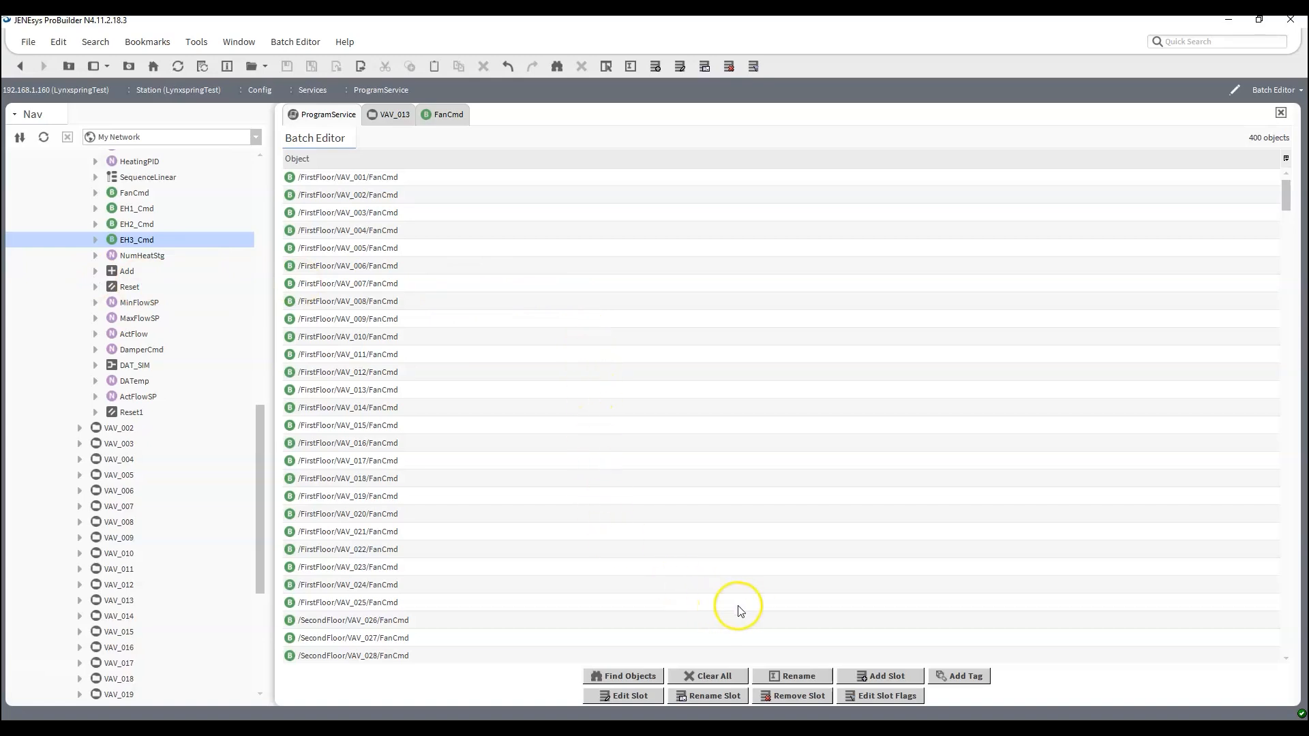
# Step: Start adding a slot named displayNames of type baja NameMap to all objects in the batch list
pyautogui.click(878, 676)
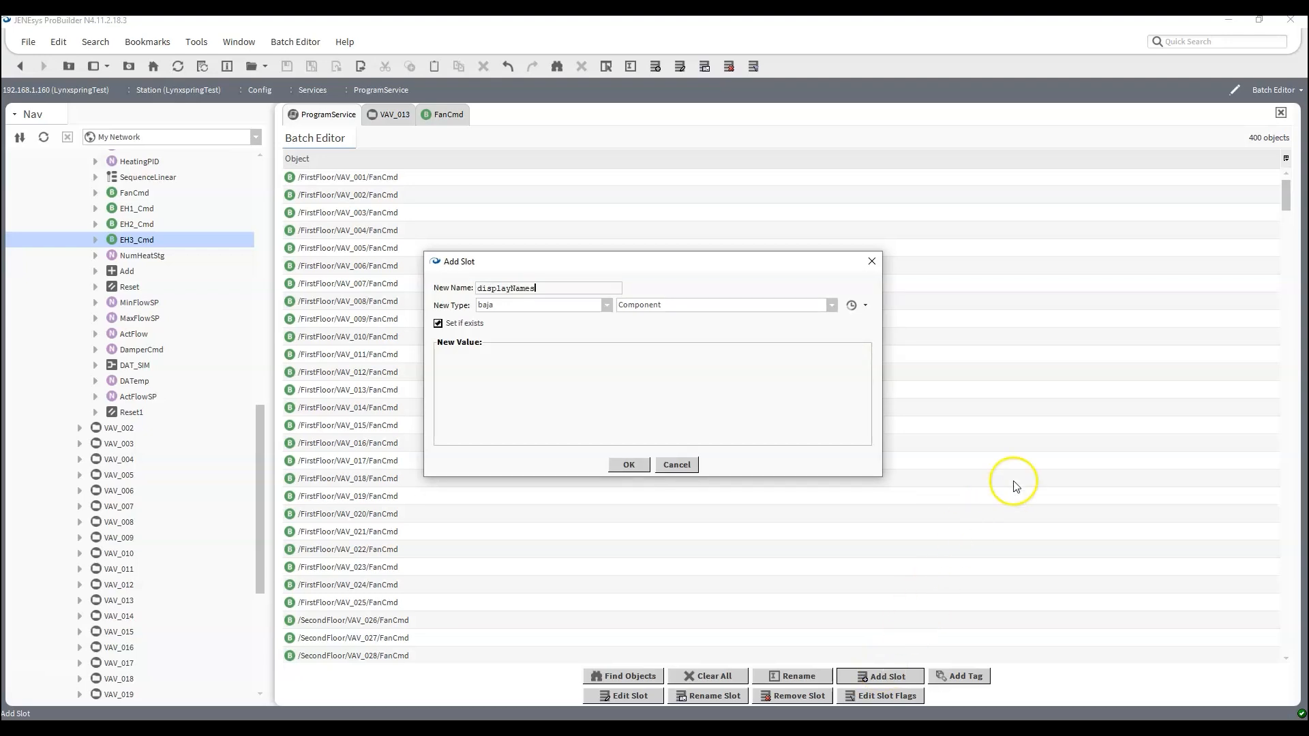
pyautogui.click(705, 308)
pyautogui.scroll(-10, 709, 366)
pyautogui.scroll(-15, 682, 402)
pyautogui.scroll(-3, 683, 402)
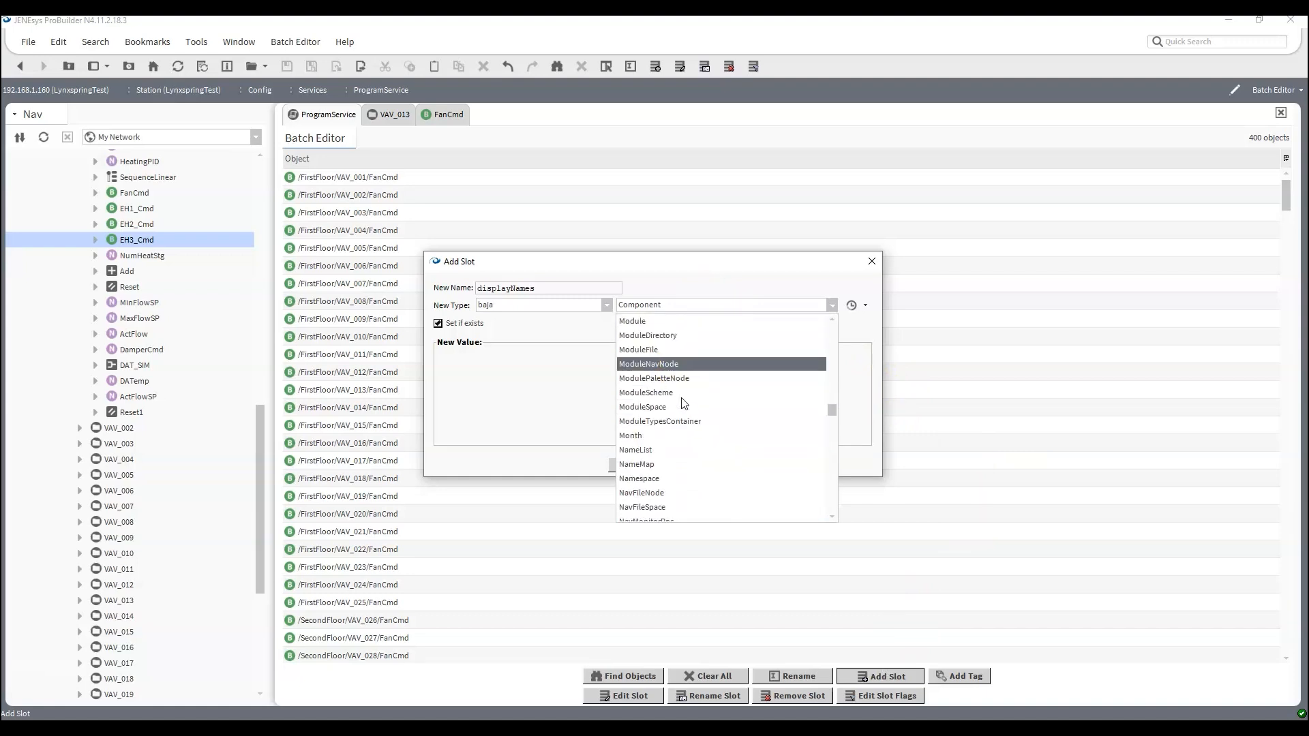
pyautogui.scroll(-1, 683, 402)
pyautogui.click(658, 447)
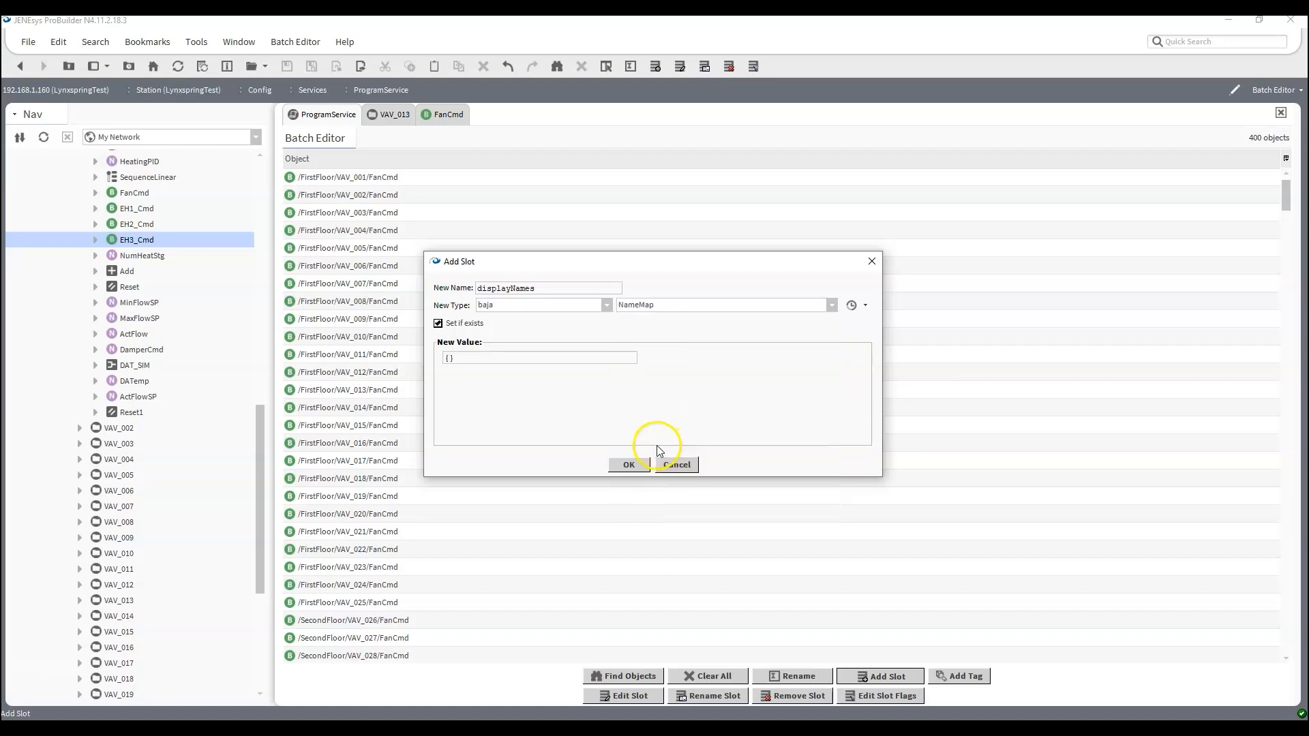
# Step: Set the slot's value to {active='Override On';inactive='Override Off';auto='Automatic Control';} and add it to all listed objects
pyautogui.click(450, 358)
pyautogui.write('acti')
pyautogui.press('BackSpace')
pyautogui.press('BackSpace')
pyautogui.press('BackSpace')
pyautogui.write('tive')
pyautogui.press('BackSpace')
pyautogui.press('BackSpace')
pyautogui.write('tive')
pyautogui.write("='Override On';inactive")
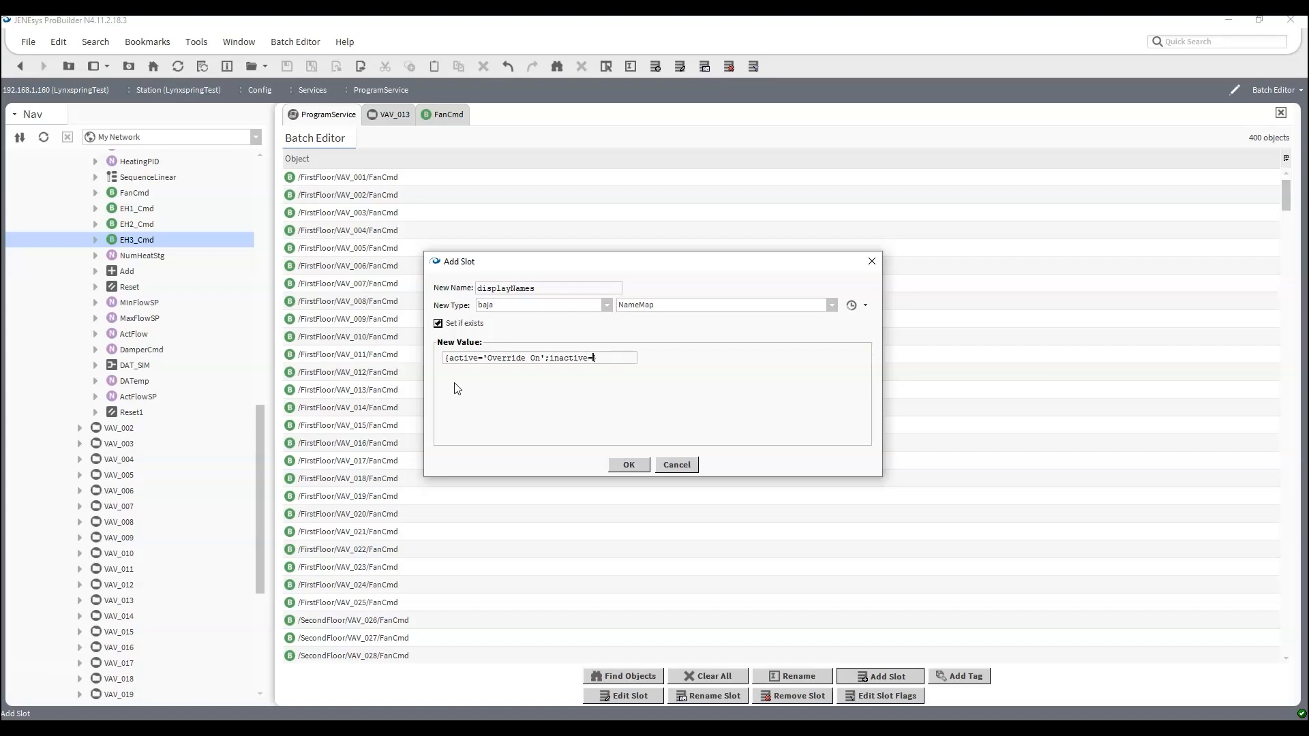
pyautogui.write("='Of")
pyautogui.press('BackSpace')
pyautogui.write('verride')
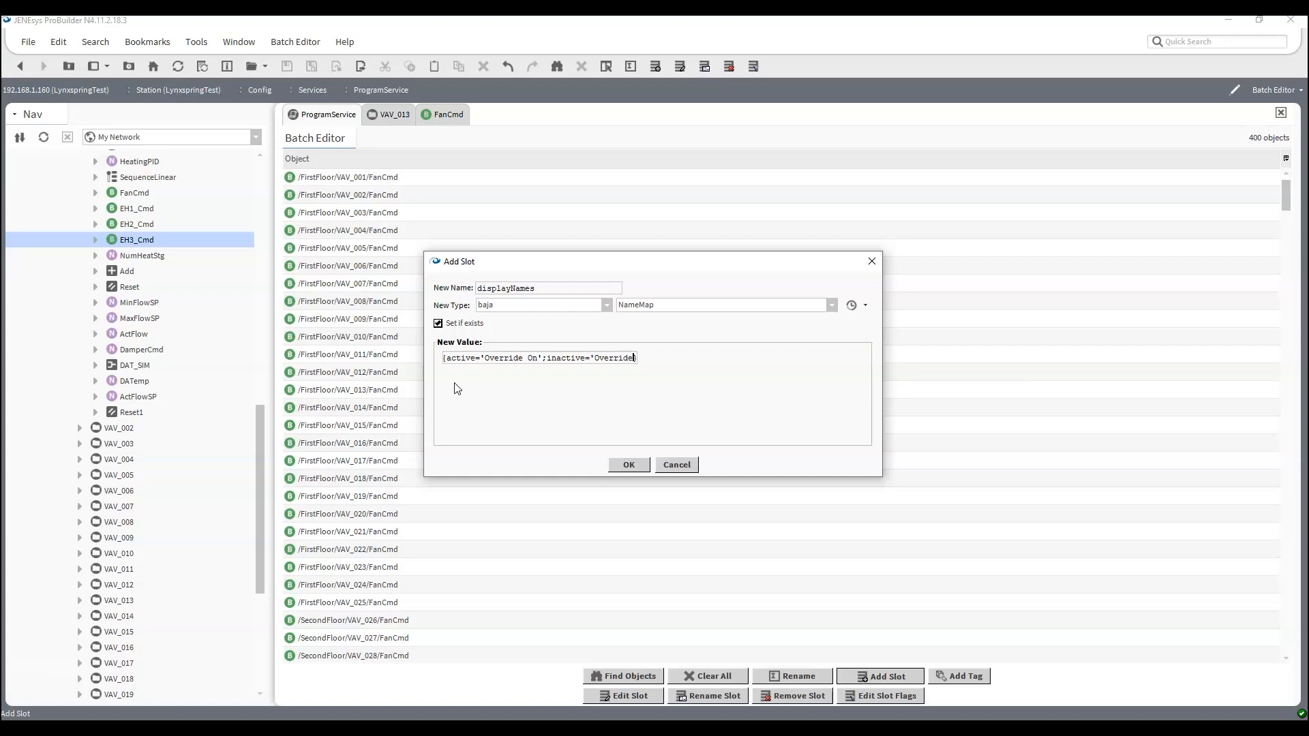
pyautogui.write(" Off';")
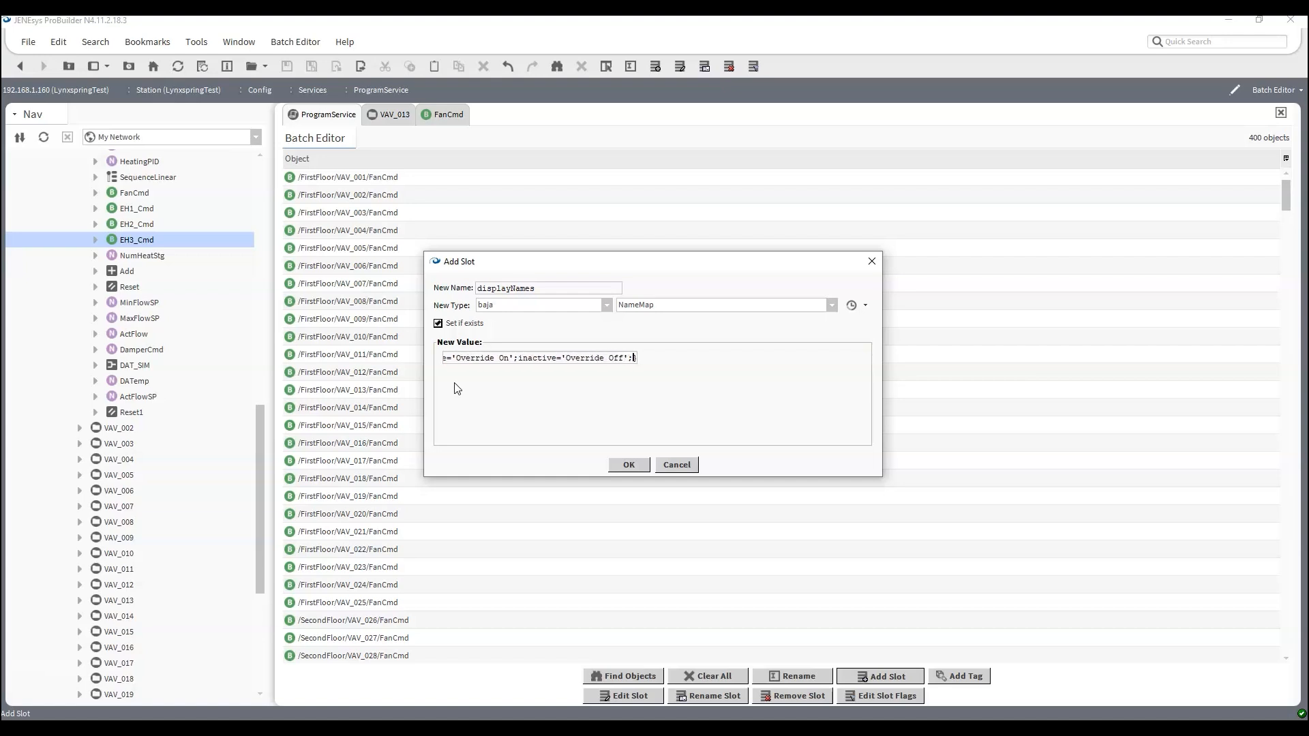
pyautogui.write("auto='Automatic Control';")
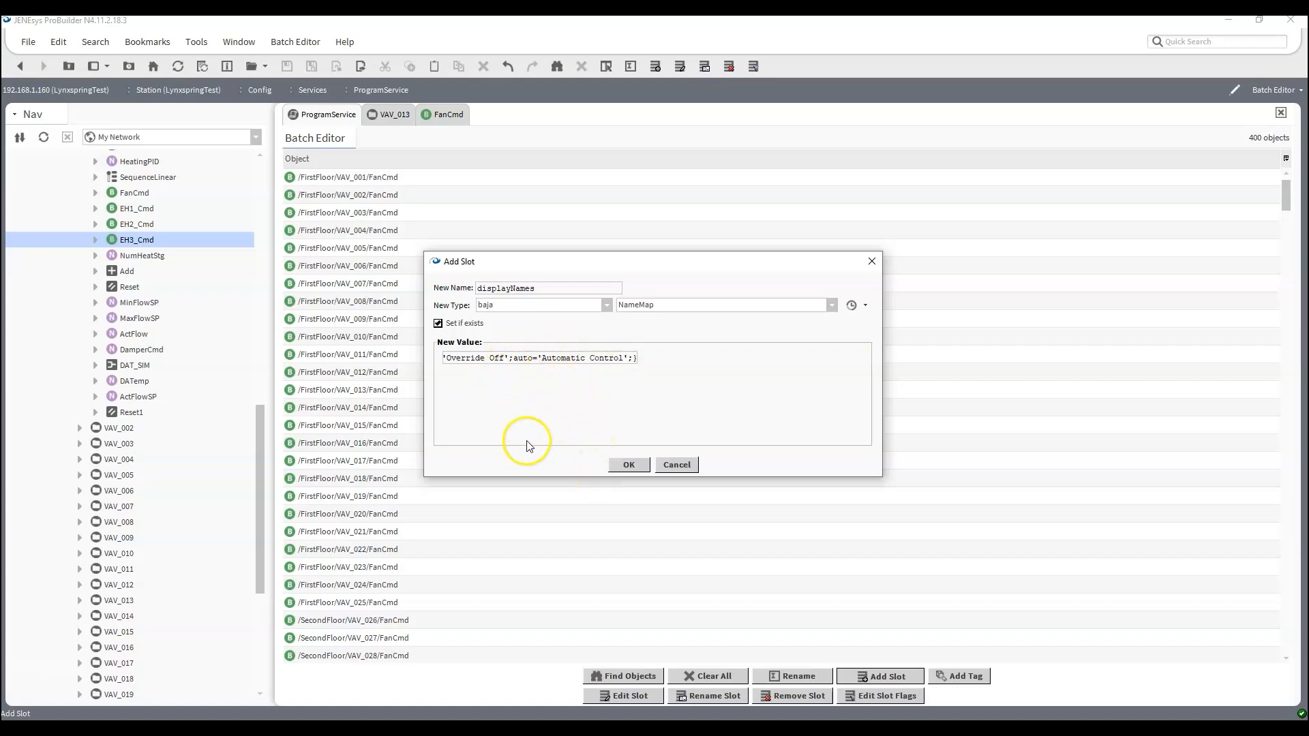
pyautogui.click(628, 467)
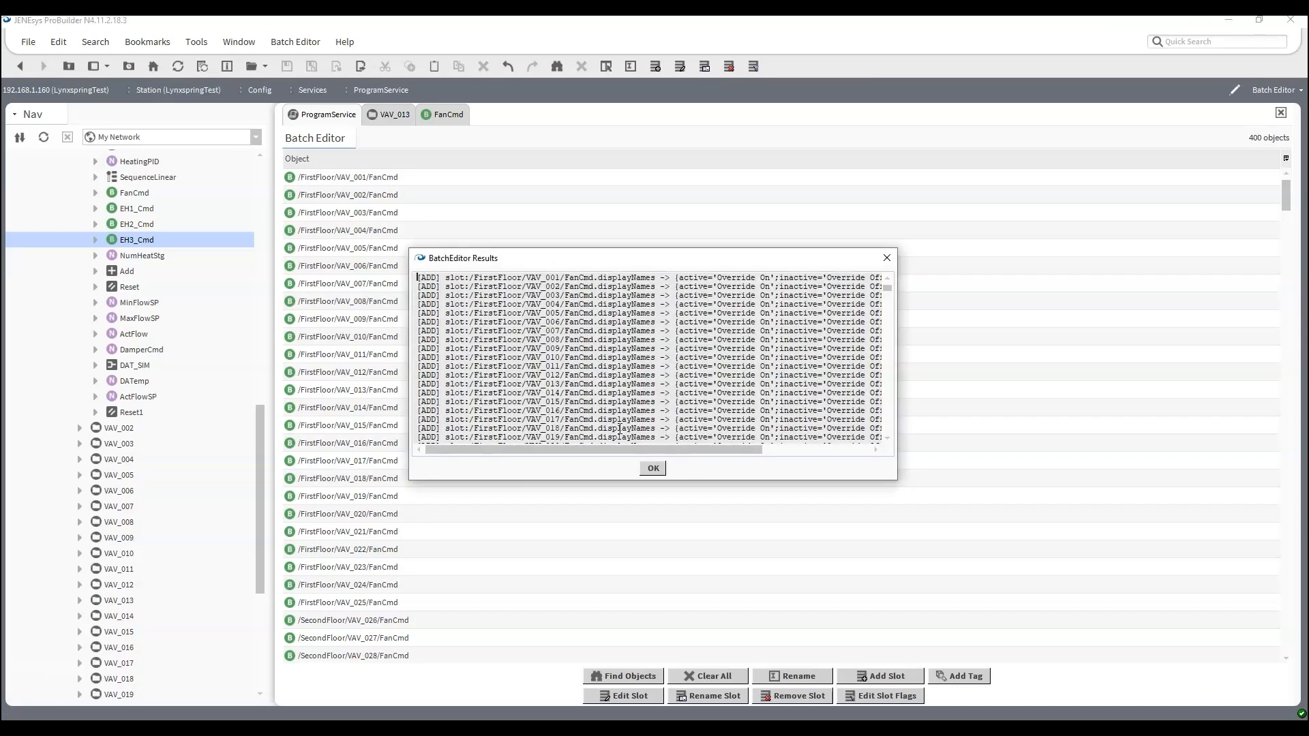
# Step: Review the batch results, close them, and check the available actions of FanCmd in the navigation tree
pyautogui.moveTo(635, 449); pyautogui.dragTo(511, 444)
pyautogui.click(653, 469)
pyautogui.rightClick(129, 193)
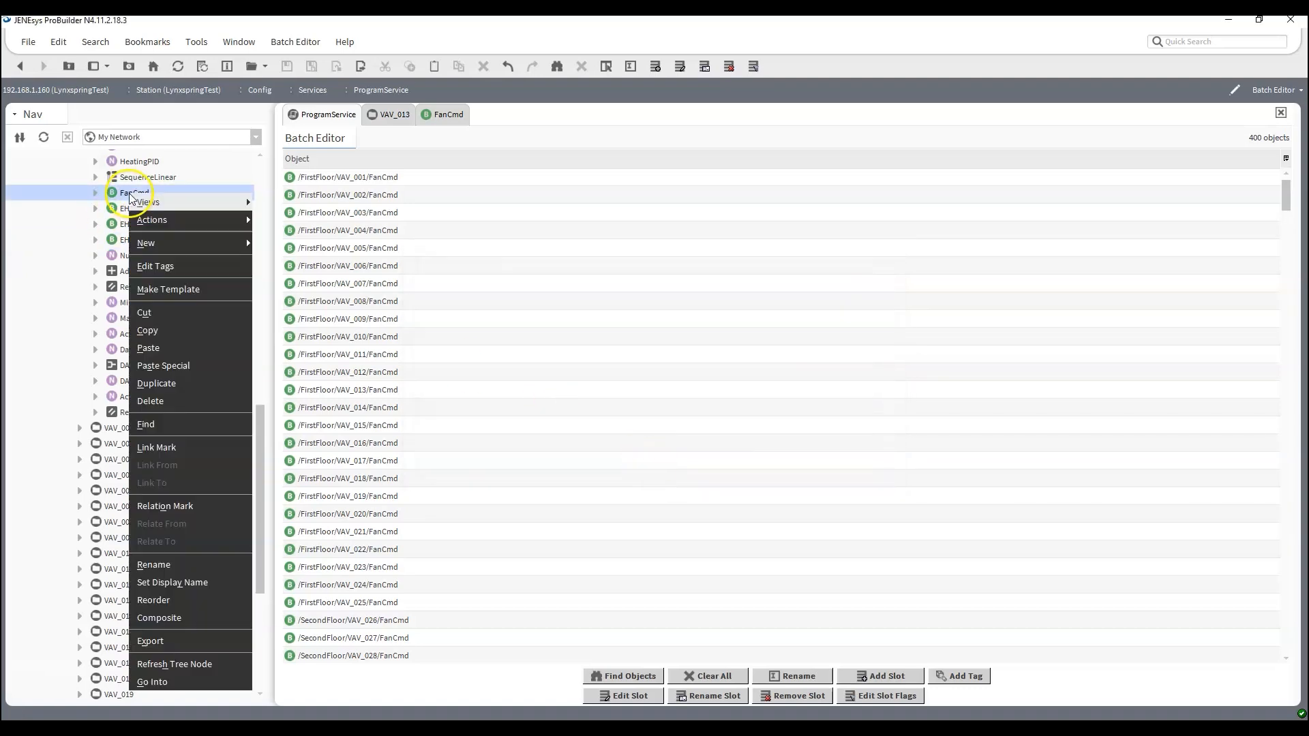
pyautogui.moveTo(141, 221)
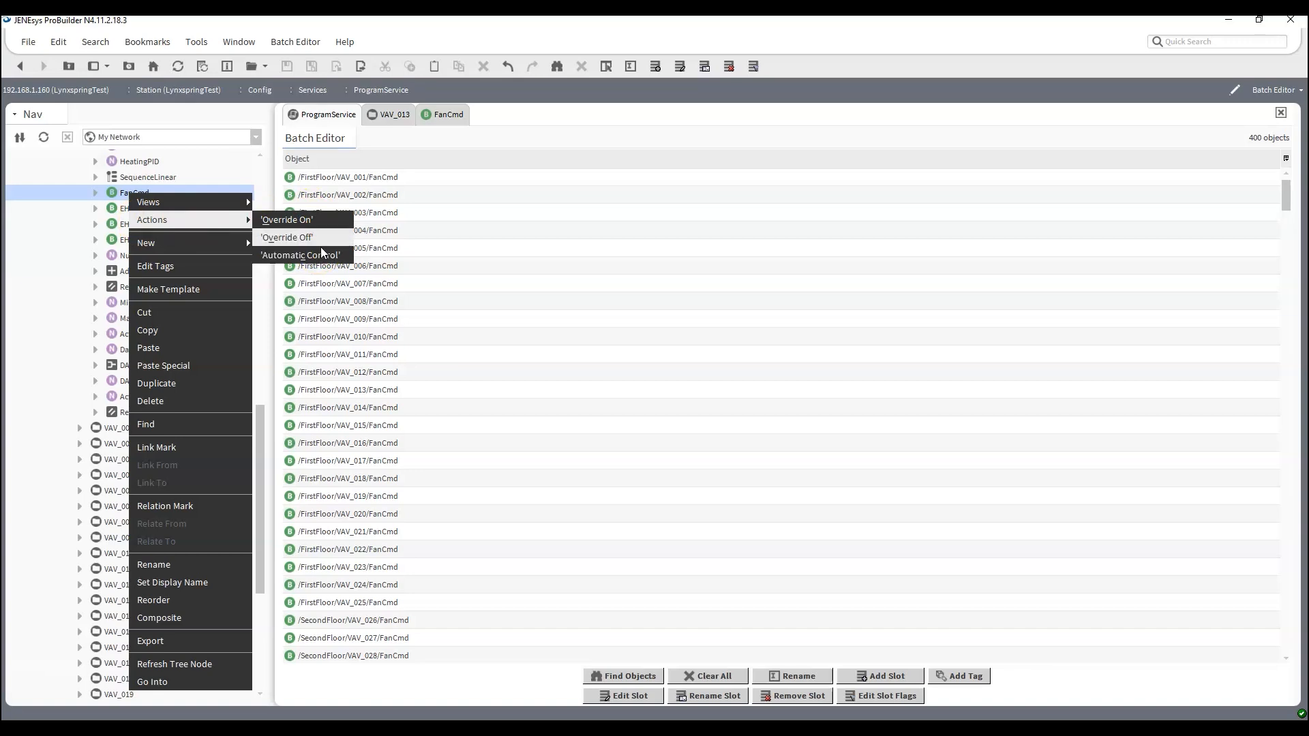
# Step: Batch-edit the displayNames slot, removing both quotes around Override On and the opening quote before Override Off
pyautogui.click(623, 696)
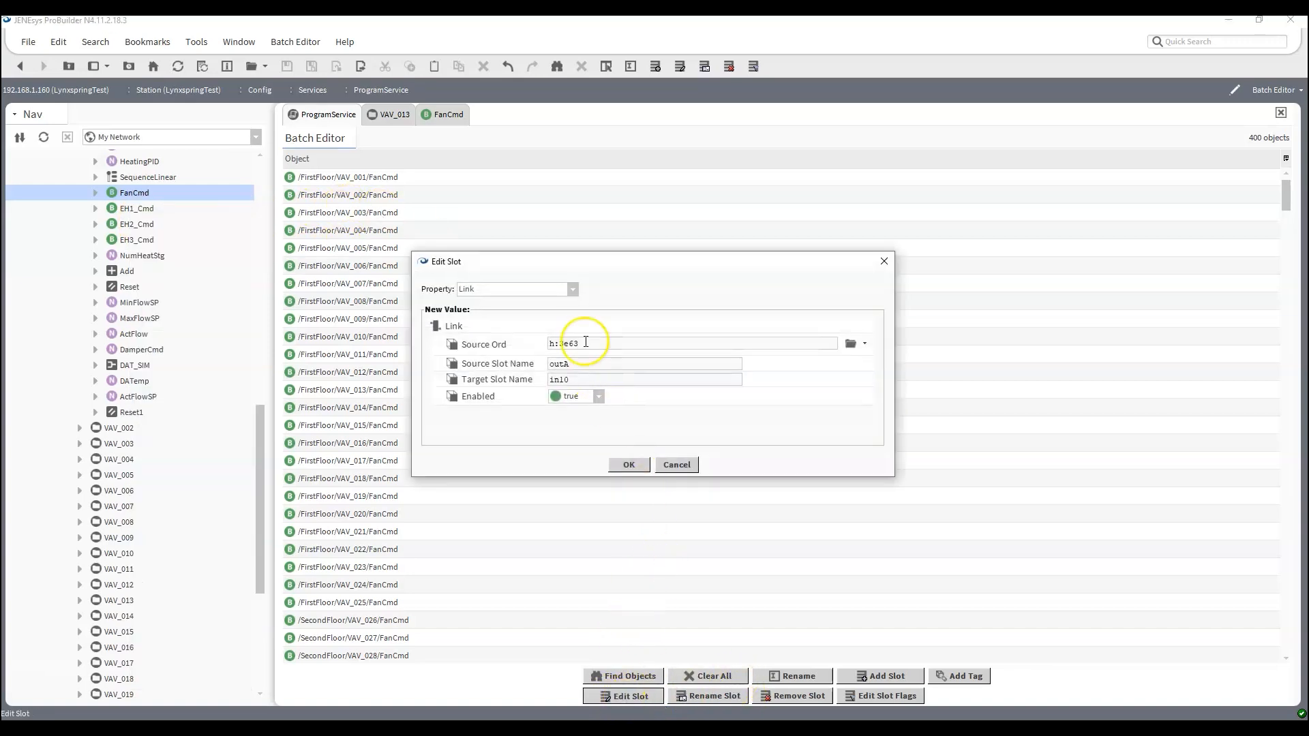
pyautogui.click(572, 289)
pyautogui.click(548, 316)
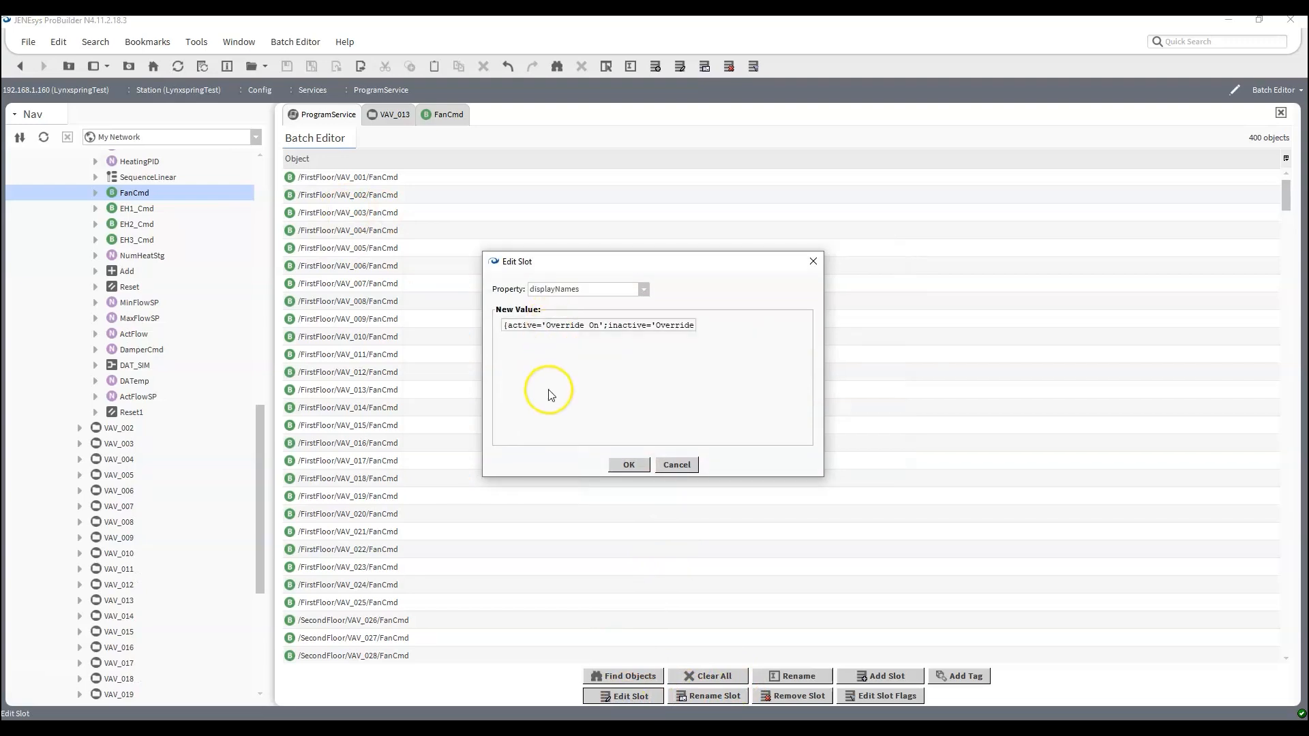
pyautogui.click(546, 327)
pyautogui.press('BackSpace')
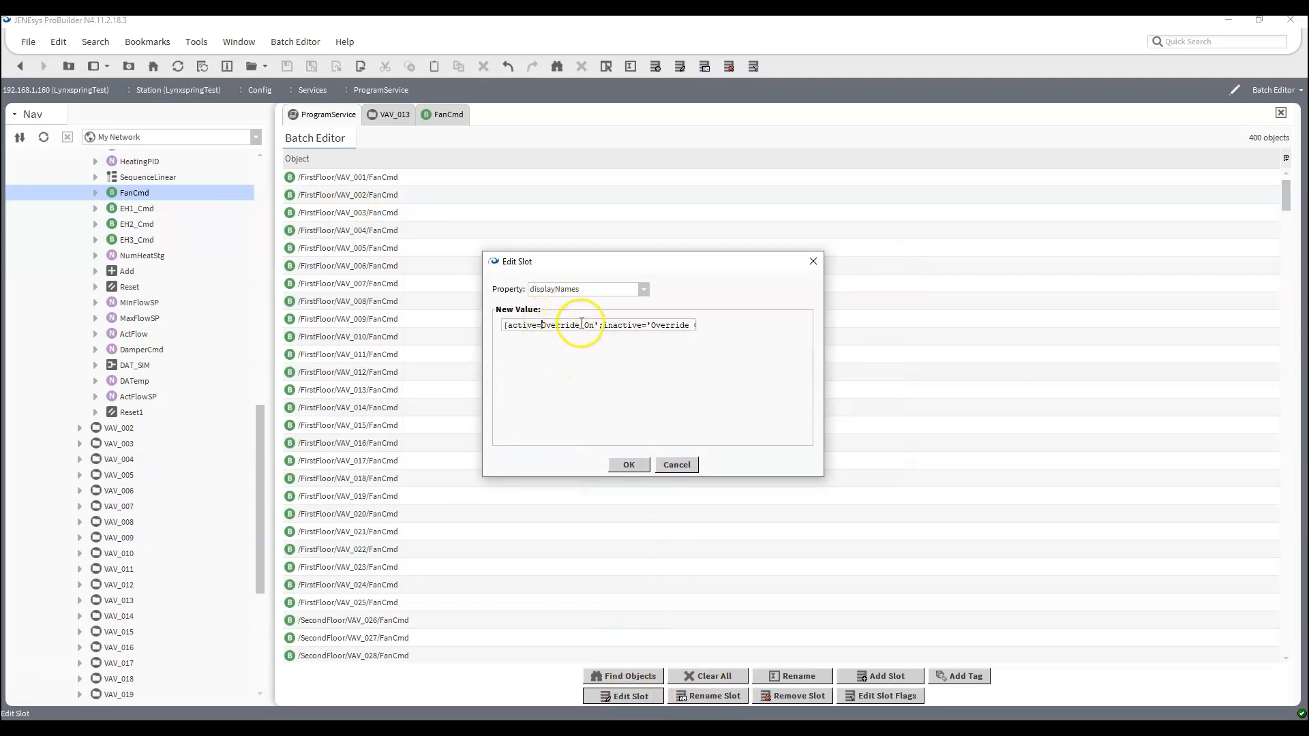
pyautogui.click(599, 325)
pyautogui.press('BackSpace')
pyautogui.click(645, 325)
pyautogui.press('BackSpace')
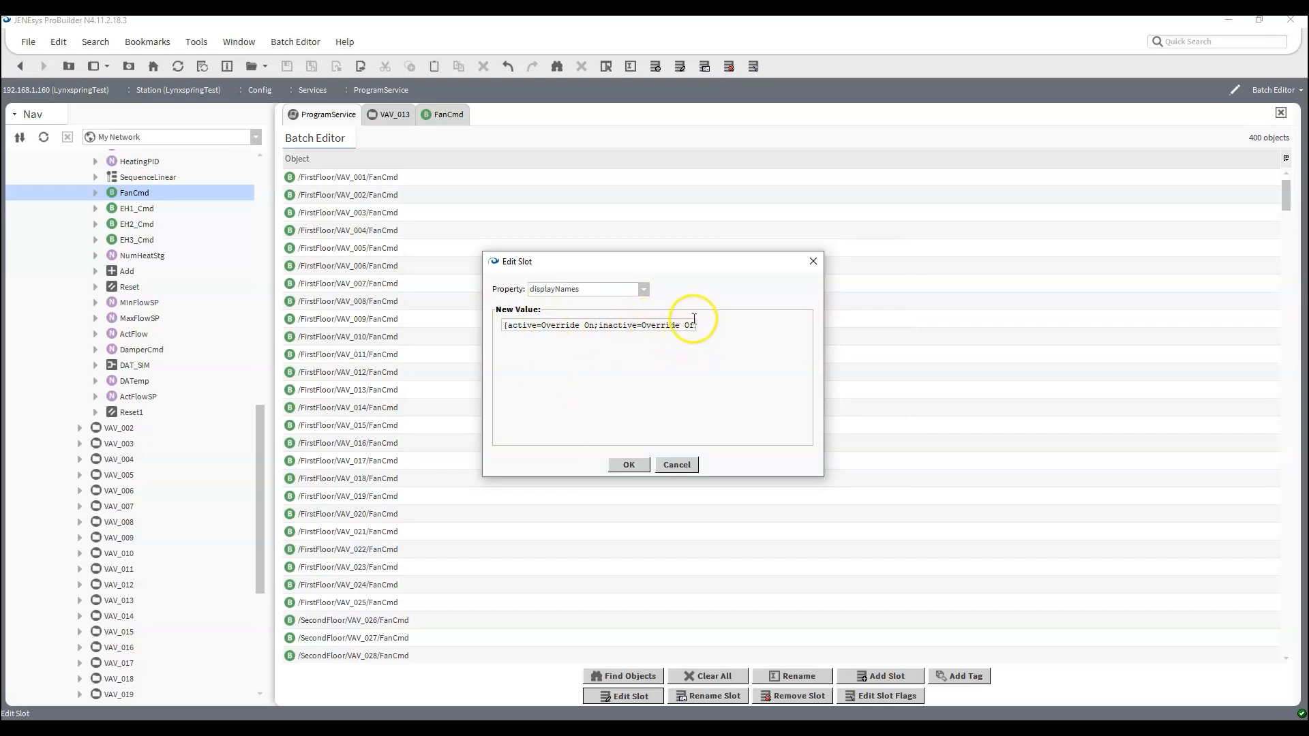
# Step: Remove the closing quote after Override Off and both quotes around Automatic Control, and apply the displayNames value to all objects
pyautogui.moveTo(675, 326); pyautogui.dragTo(745, 330)
pyautogui.click(566, 325)
pyautogui.press('BackSpace')
pyautogui.click(594, 325)
pyautogui.press('BackSpace')
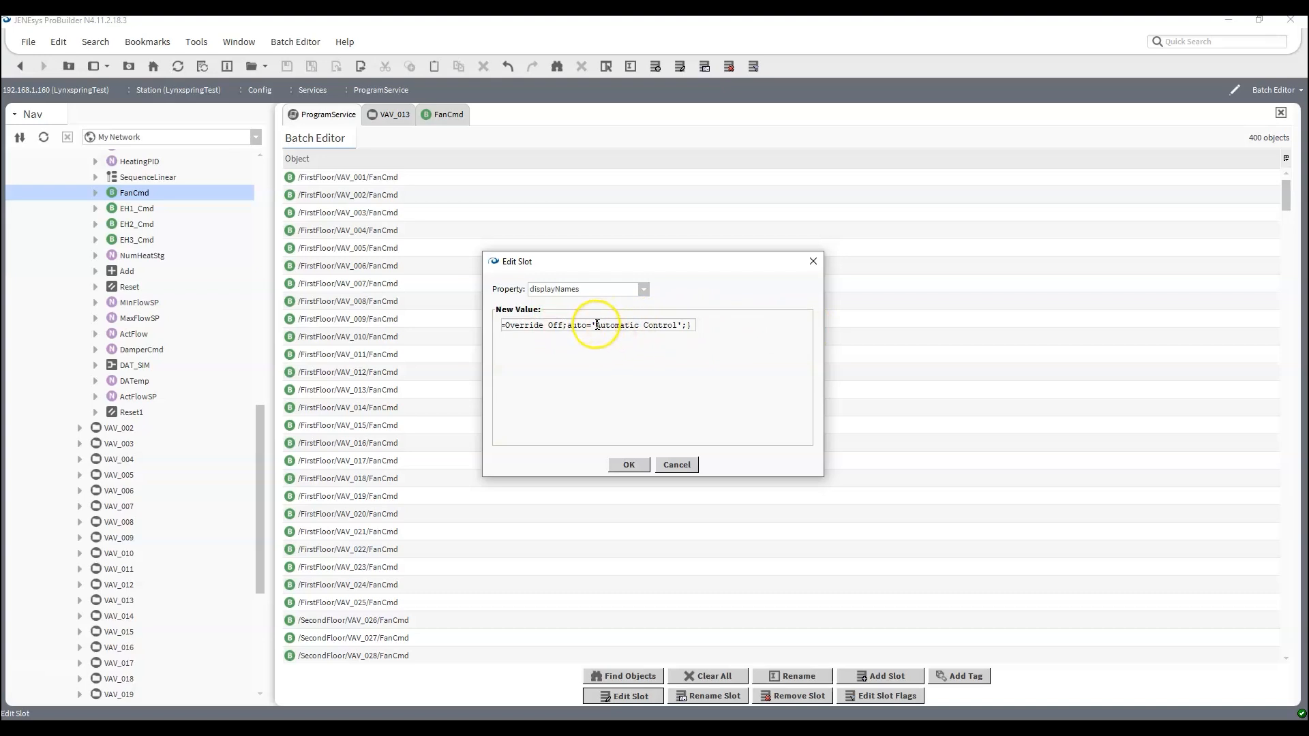
pyautogui.click(677, 325)
pyautogui.press('BackSpace')
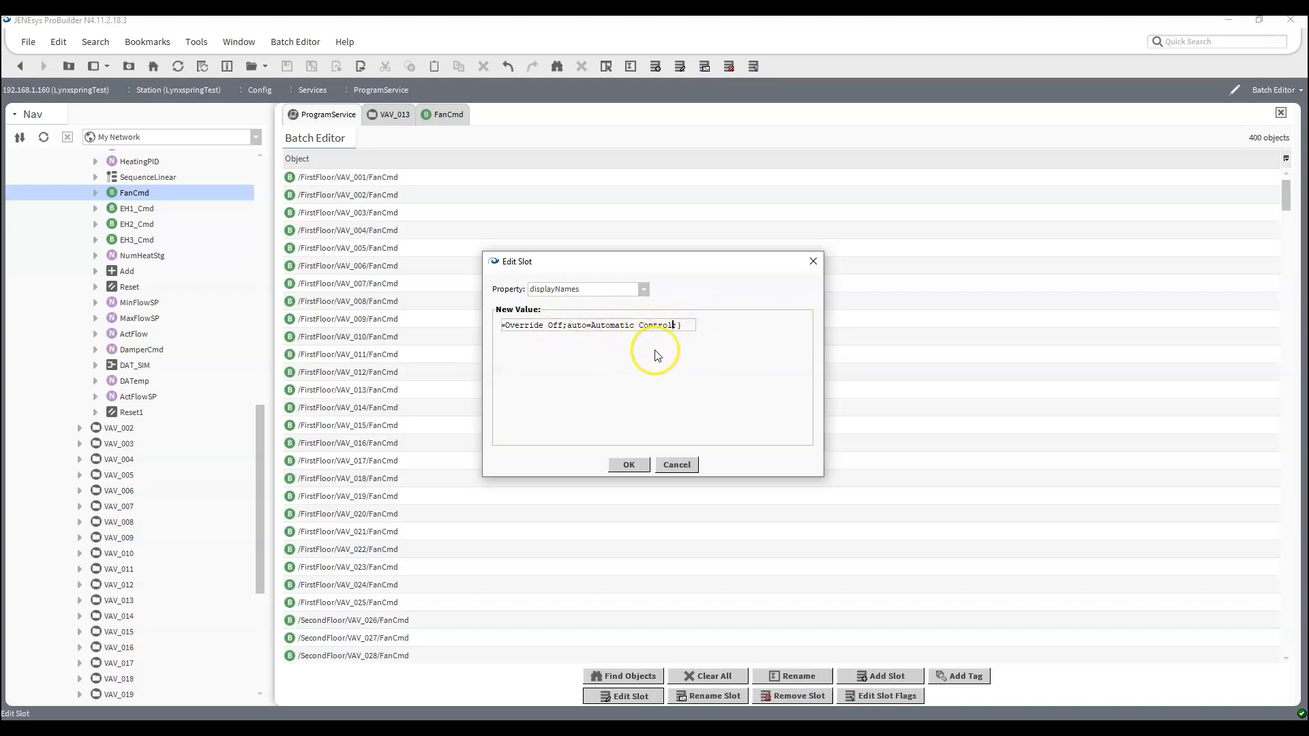
pyautogui.click(627, 466)
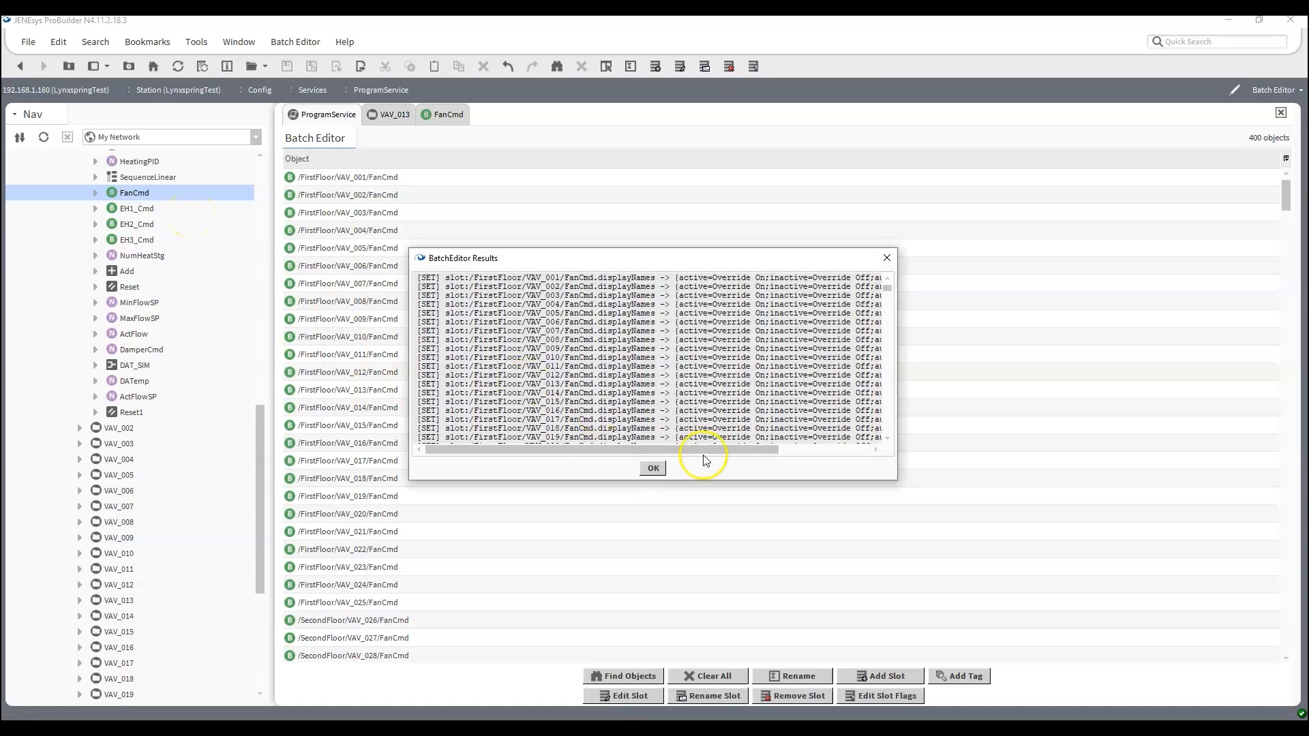
pyautogui.click(654, 468)
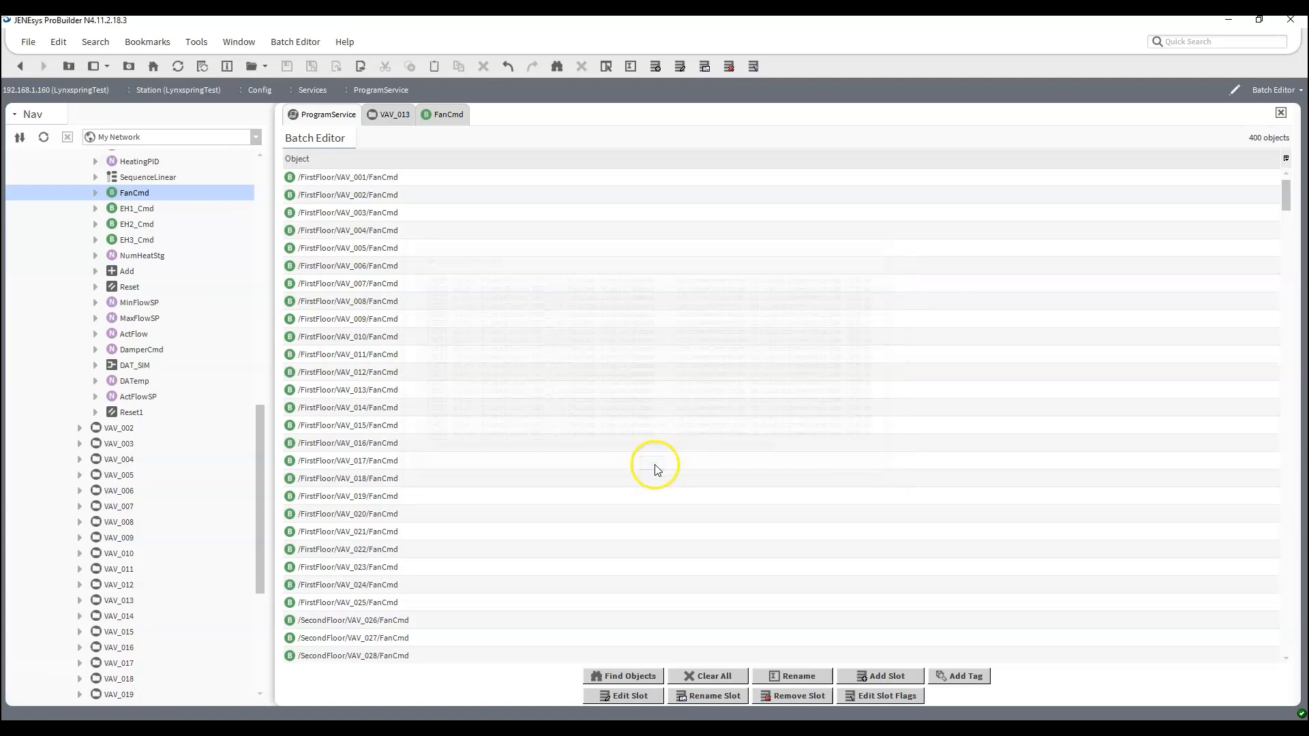
# Step: Check the available actions of FanCmd and inspect the context options of EH1_Cmd in the navigation tree
pyautogui.rightClick(145, 195)
pyautogui.click(162, 225)
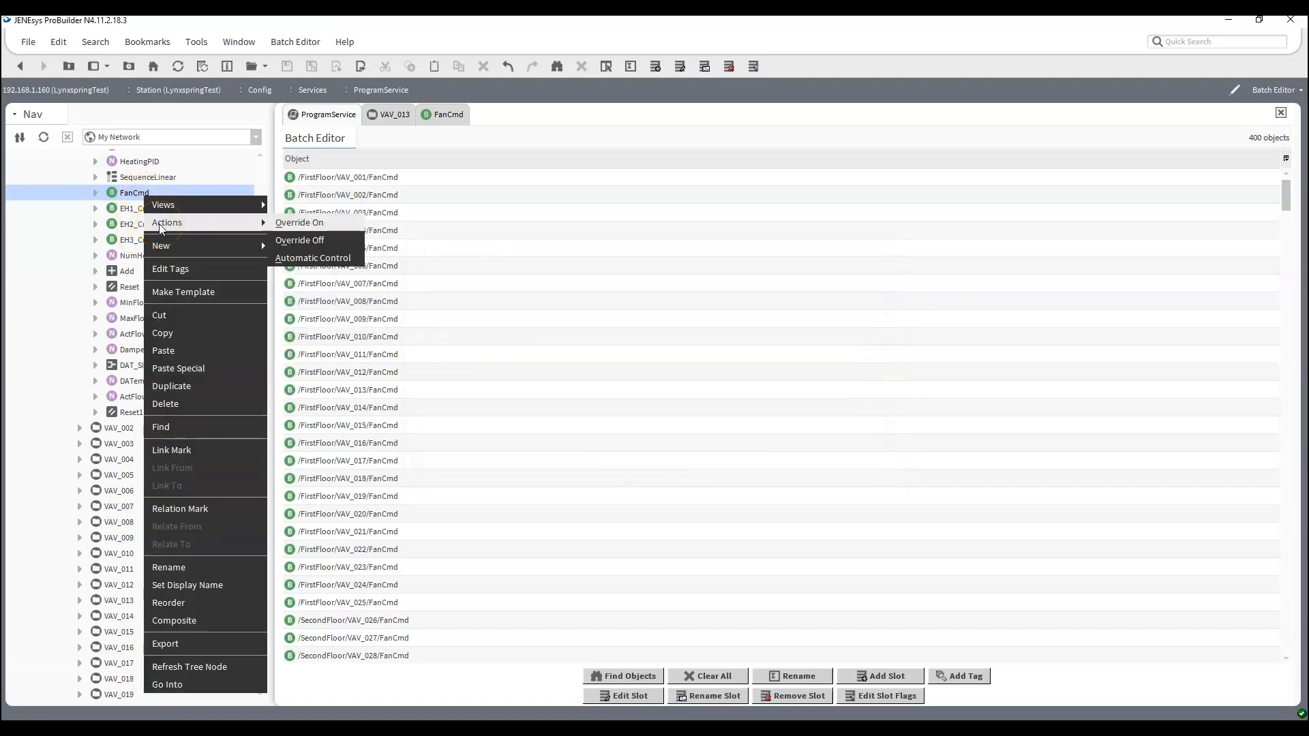
pyautogui.click(131, 209)
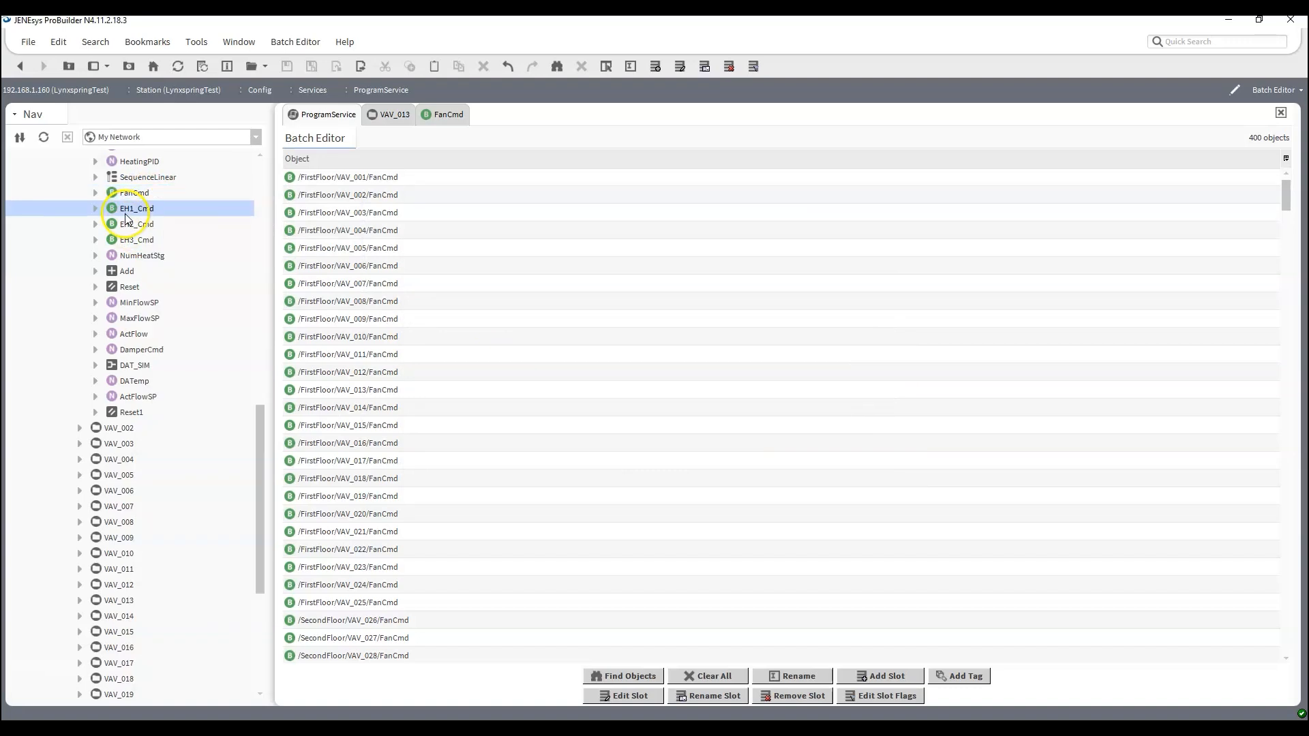
pyautogui.rightClick(126, 215)
pyautogui.moveTo(126, 216)
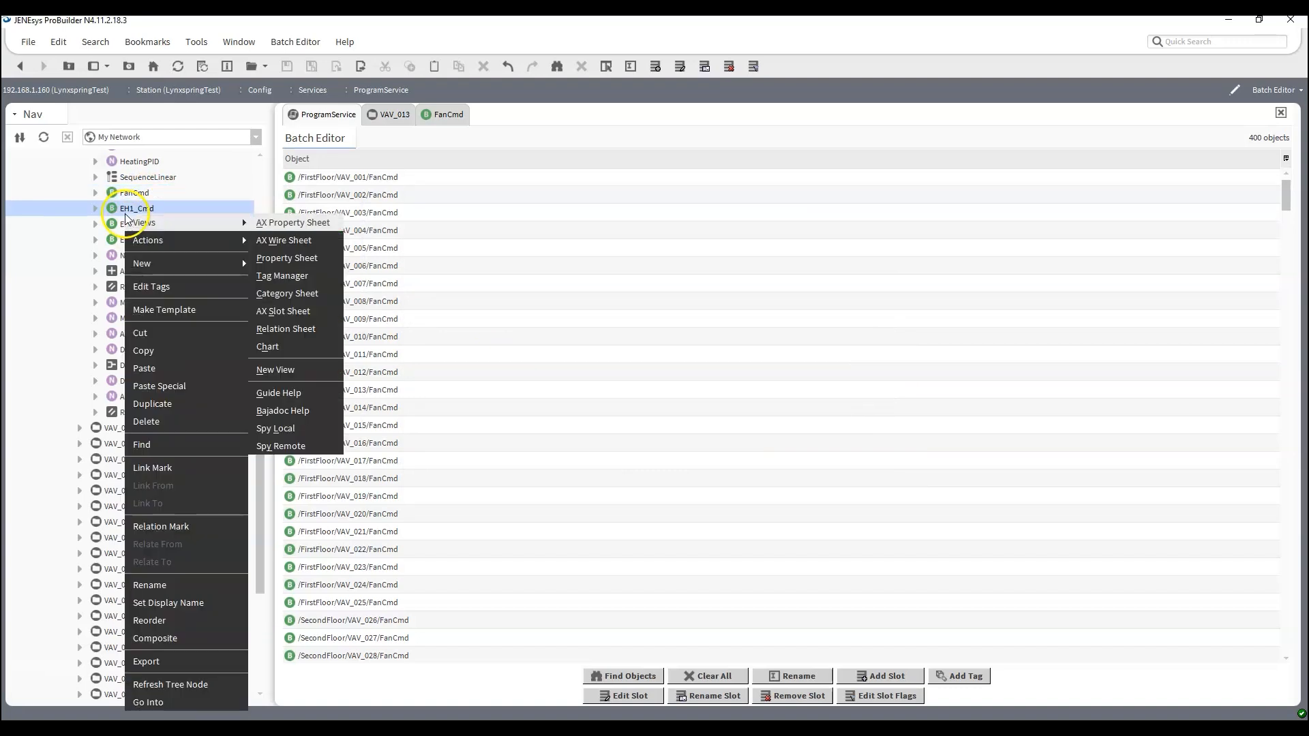
pyautogui.click(49, 263)
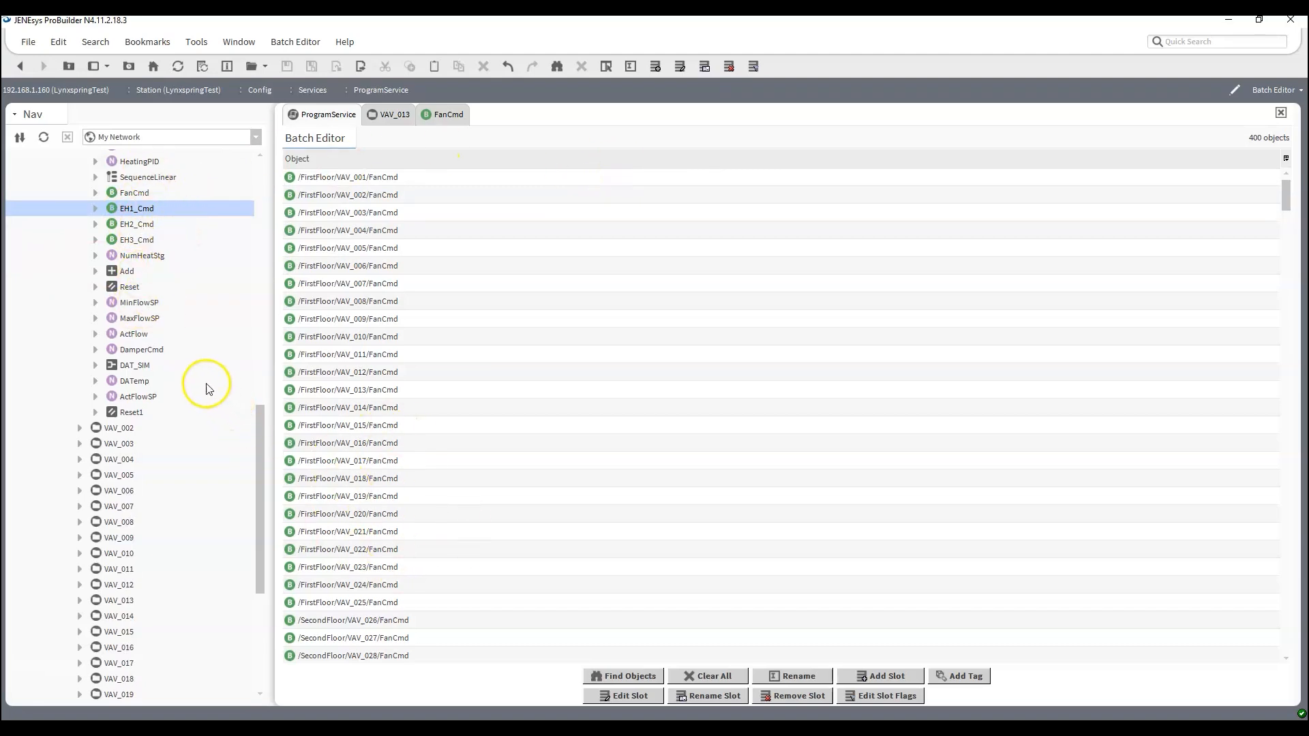
# Step: Clear the batch list and find all components in Config named DamperCmd
pyautogui.click(713, 676)
pyautogui.click(623, 676)
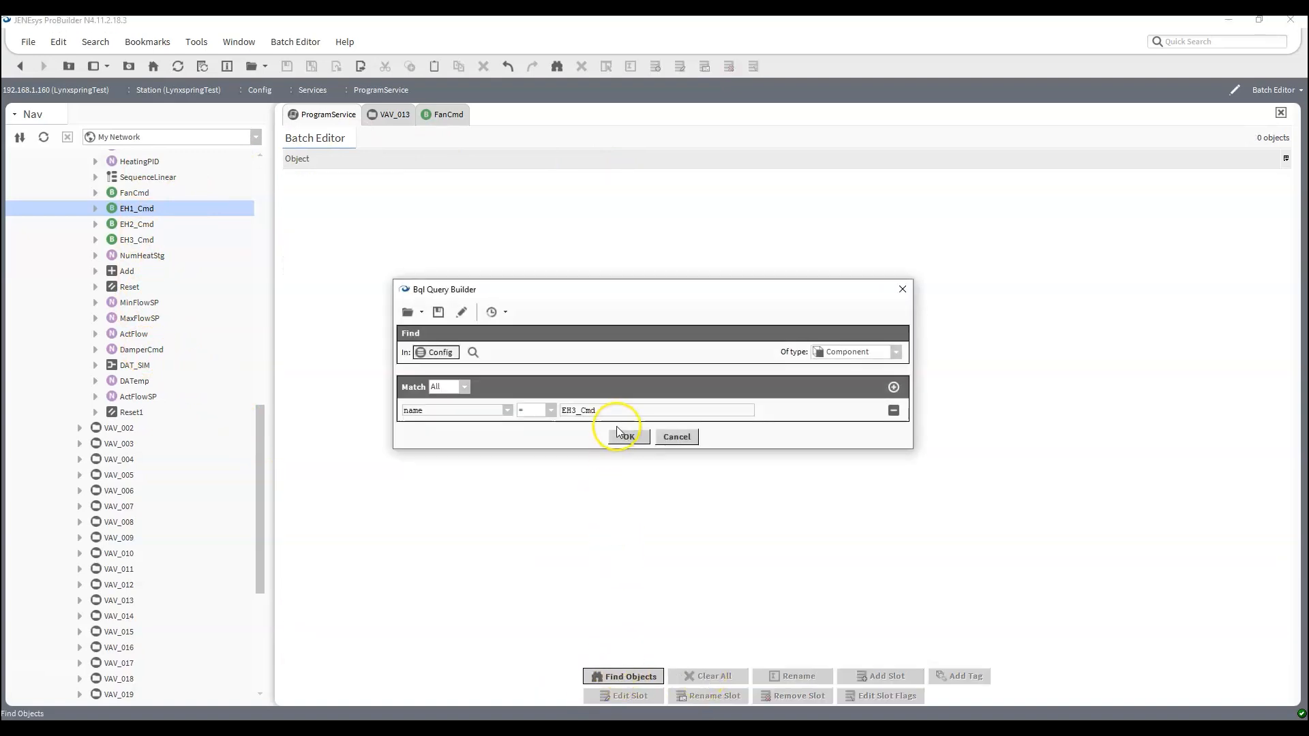
pyautogui.moveTo(623, 411); pyautogui.dragTo(321, 373)
pyautogui.write('Damper')
pyautogui.press('Return')
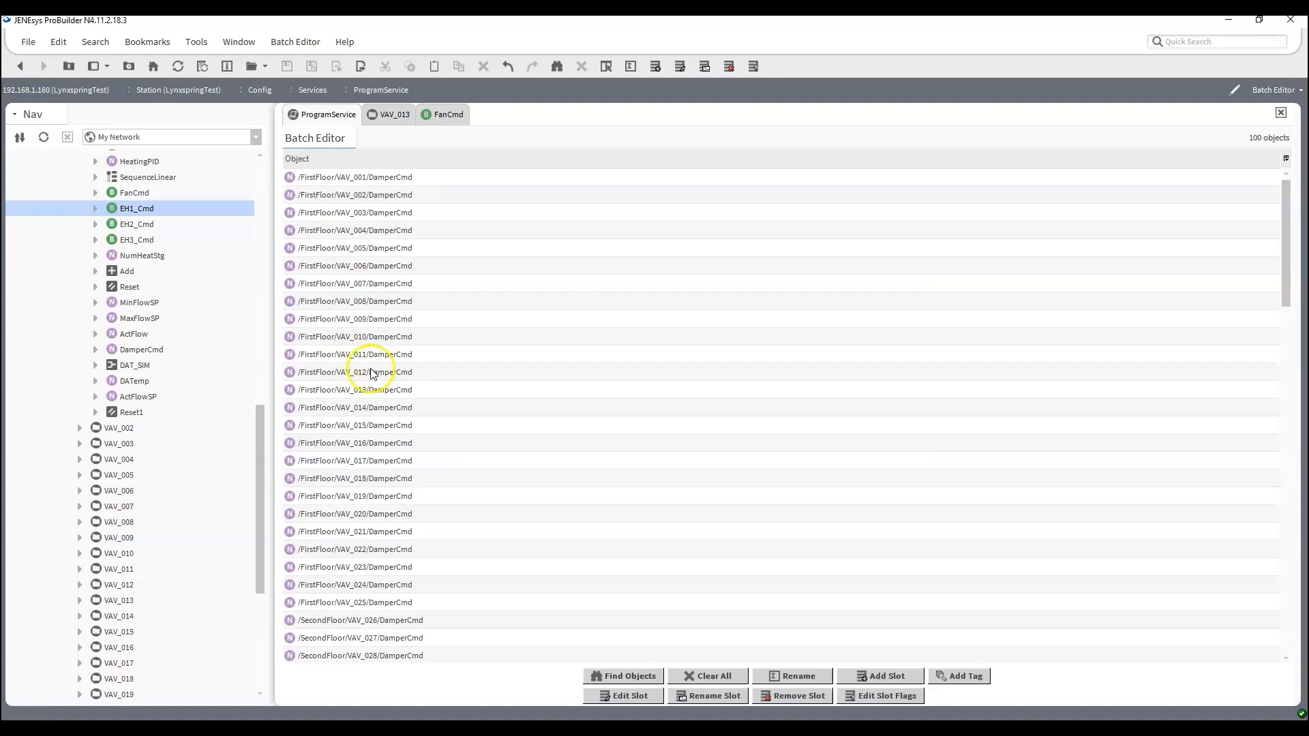
pyautogui.scroll(-10, 381, 373)
pyautogui.scroll(-6, 401, 373)
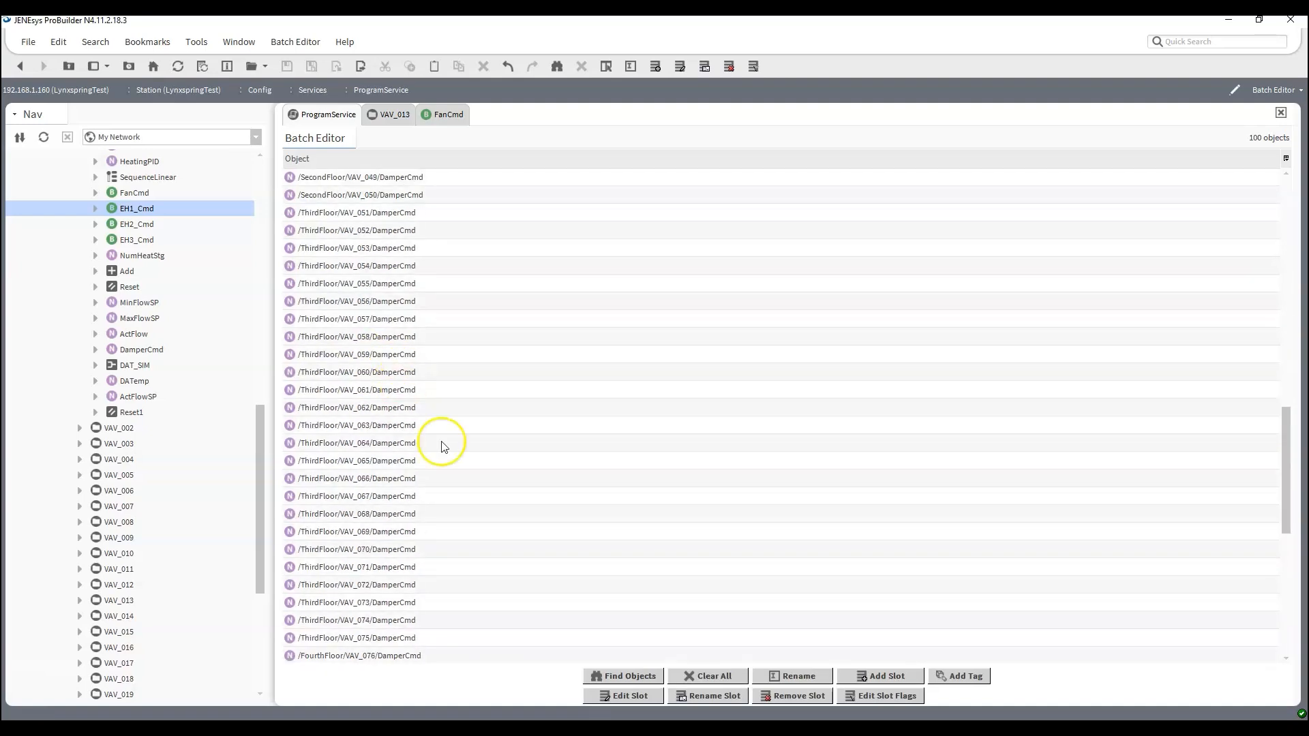
# Step: Start adding a displayNames slot of type baja NameMap to all DamperCmd objects
pyautogui.click(869, 676)
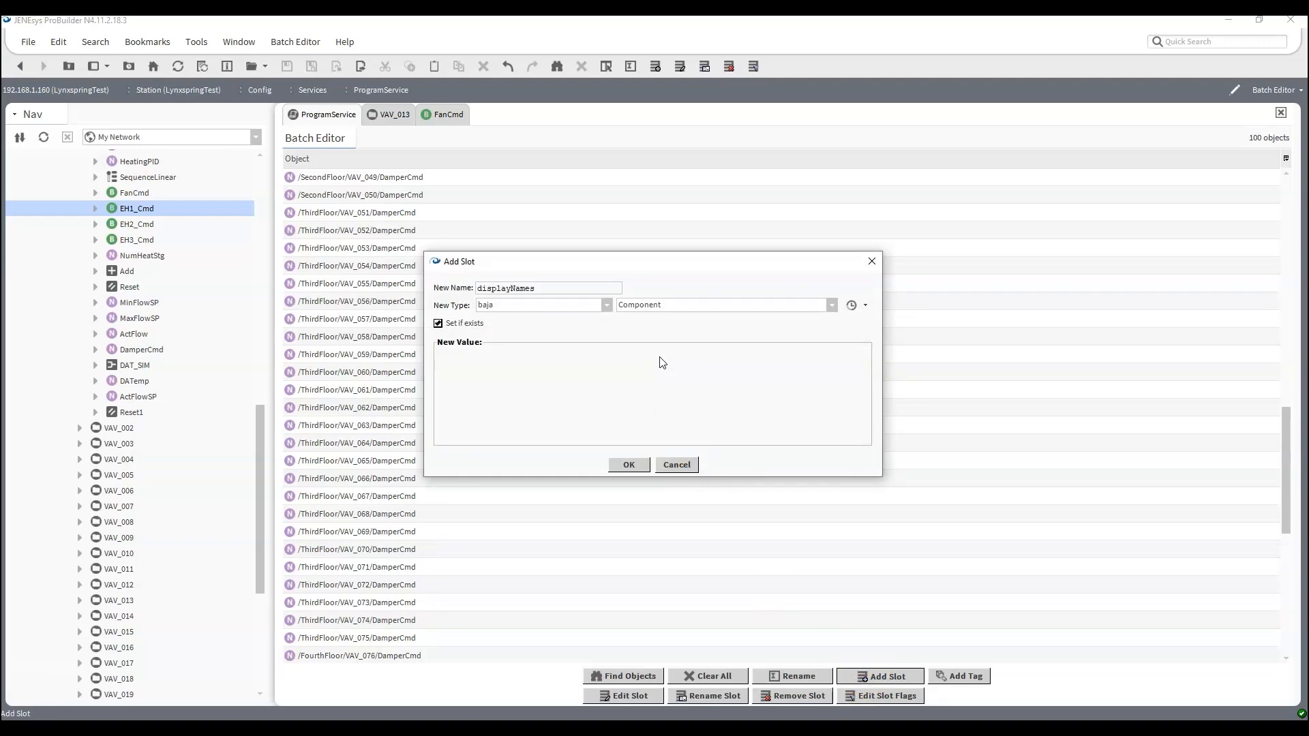
pyautogui.click(681, 305)
pyautogui.click(830, 345)
pyautogui.moveTo(828, 341); pyautogui.dragTo(849, 425)
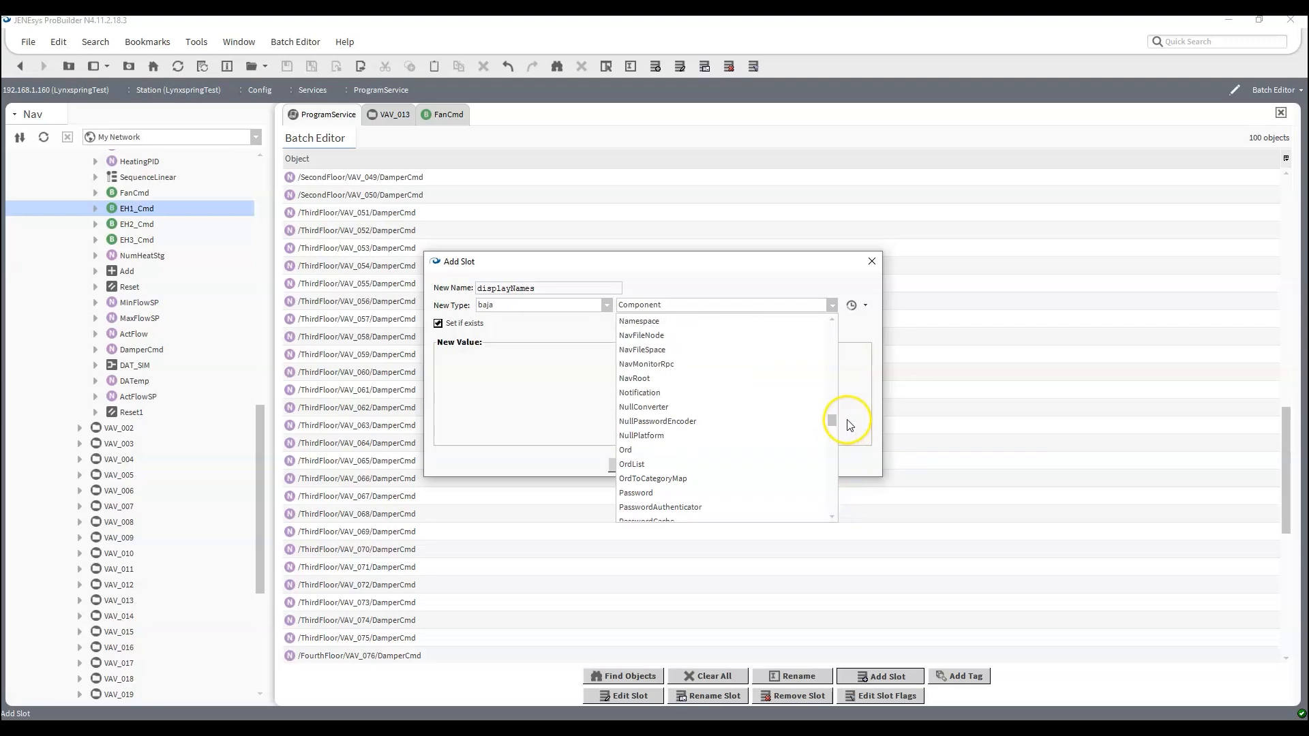
pyautogui.scroll(1, 764, 408)
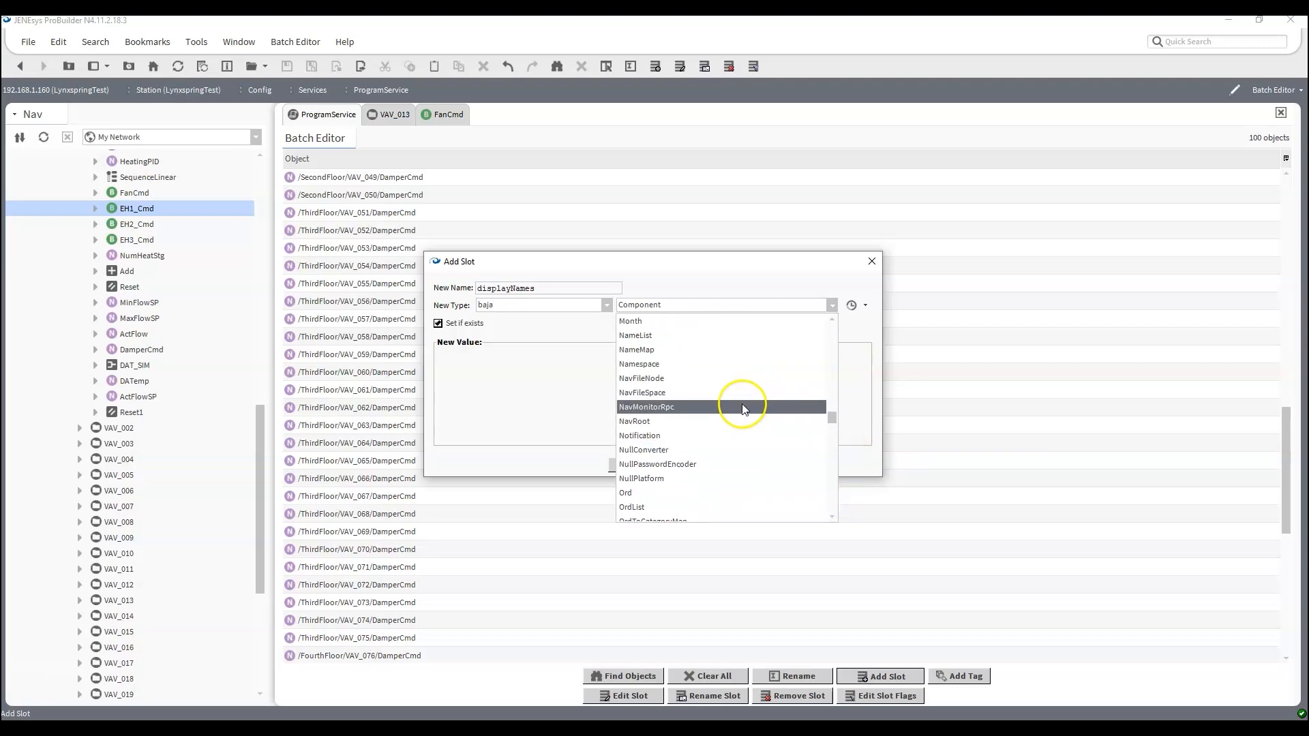
pyautogui.click(673, 350)
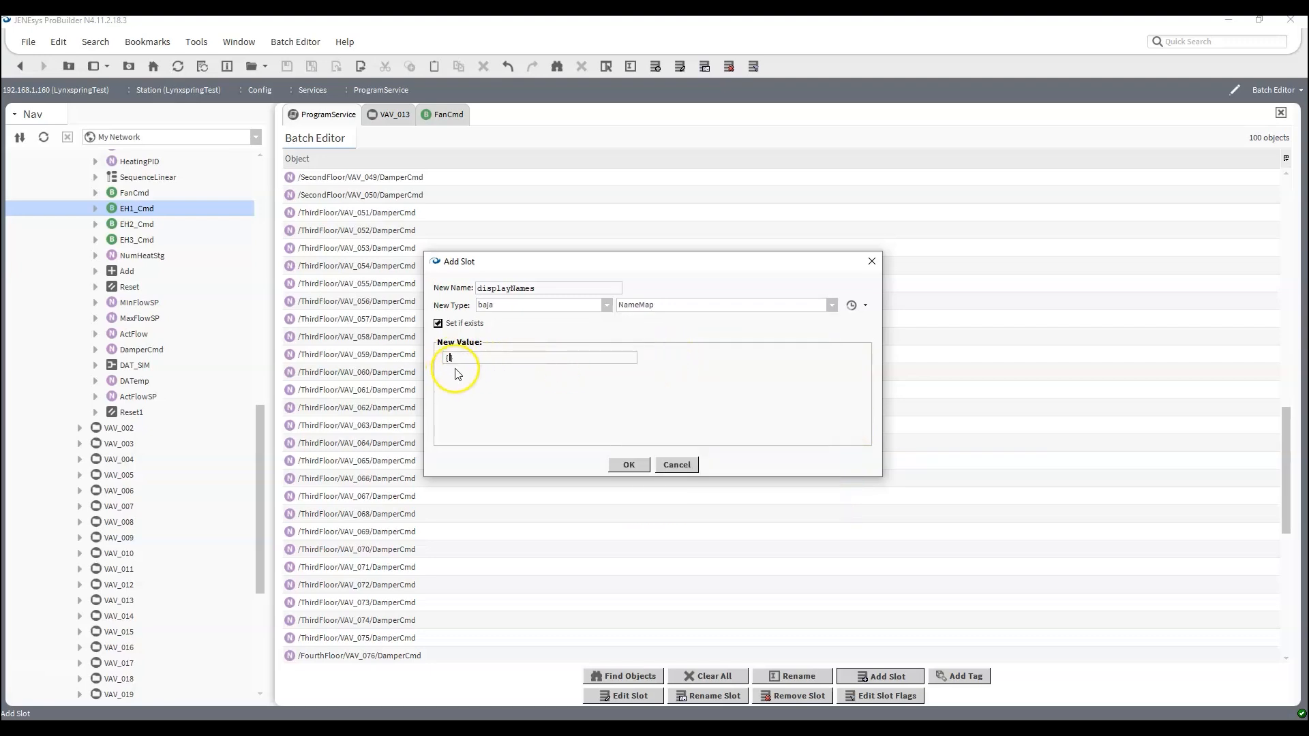
# Step: Try to add the slot with the value {override=Override Damper;auto=Release Damper Override} to all DamperCmd objects
pyautogui.write('overrid')
pyautogui.write('e=OverrideDa')
pyautogui.write('Damper')
pyautogui.write(';auto')
pyautogui.write('=Release Damper Overrid')
pyautogui.write('e')
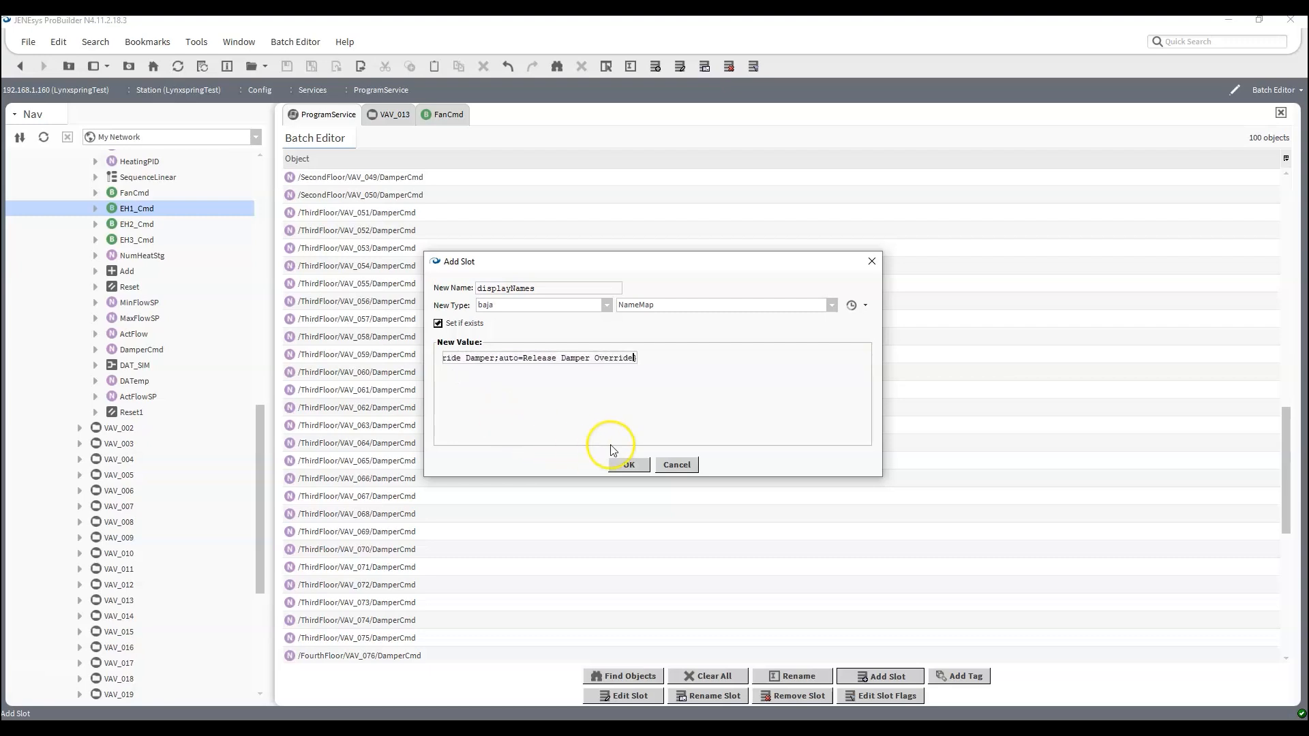
pyautogui.click(626, 466)
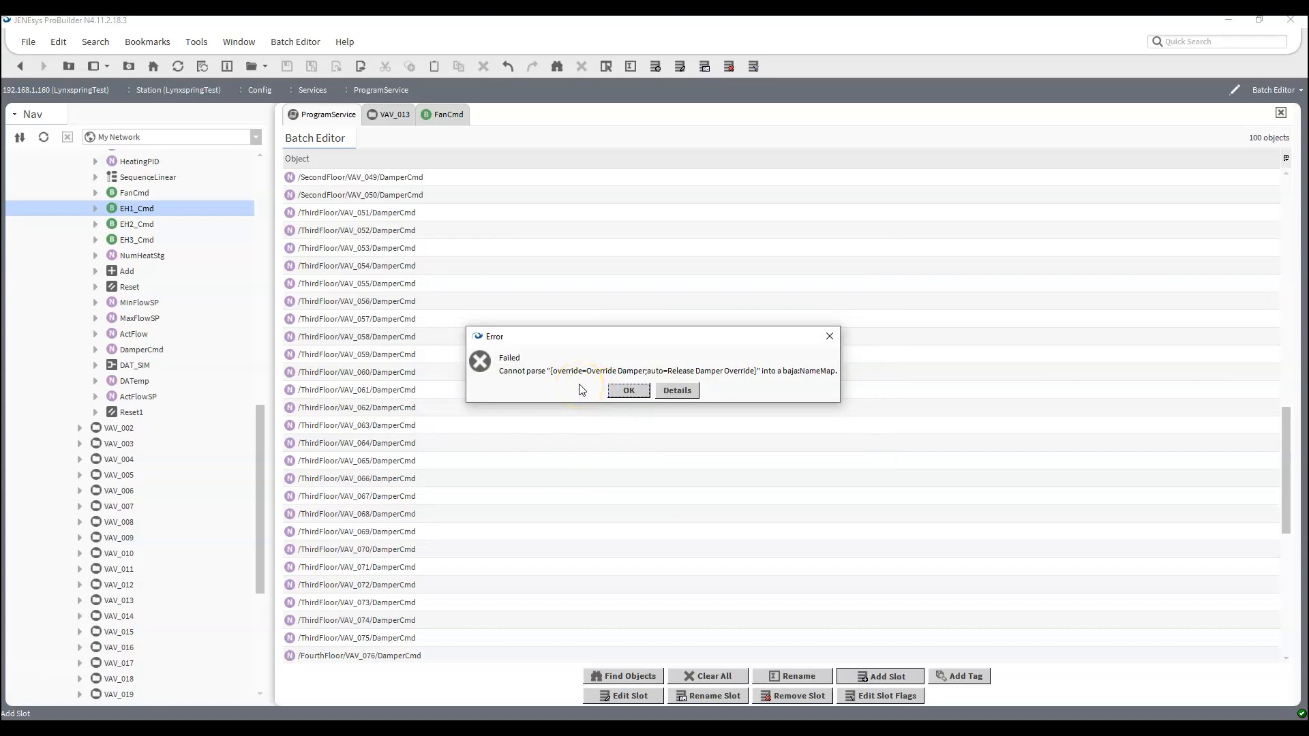
pyautogui.click(631, 391)
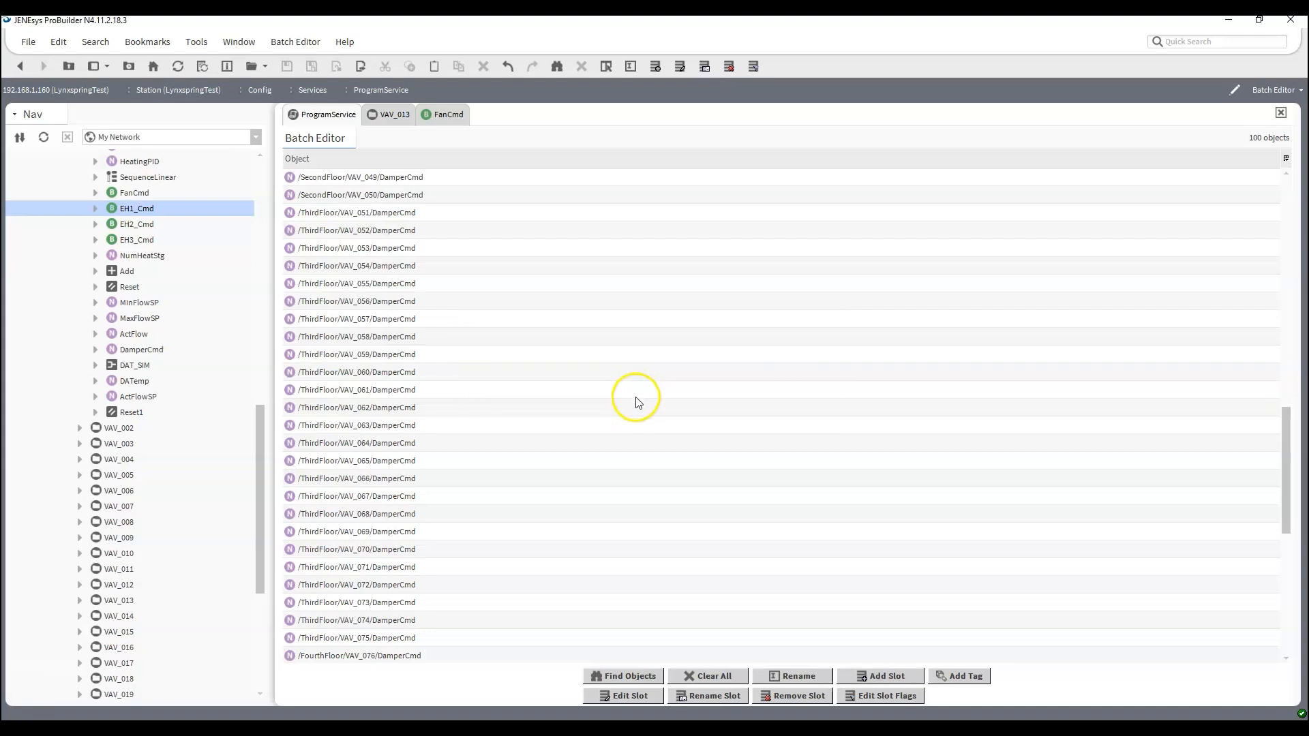
# Step: Add a displayNames slot of type baja NameMap with value {override=Override Damper Position;auto=Release Damper Override;} to all DamperCmd objects
pyautogui.click(854, 678)
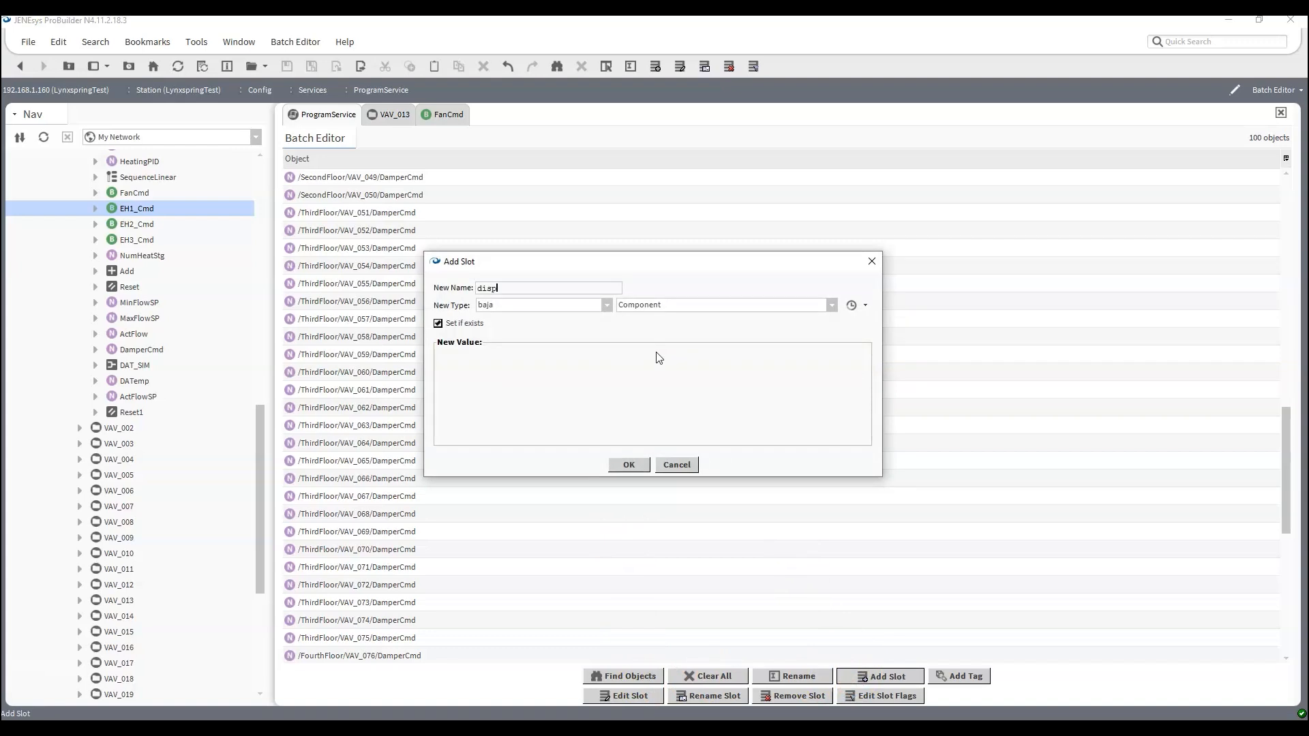
pyautogui.click(693, 312)
pyautogui.scroll(-9, 686, 381)
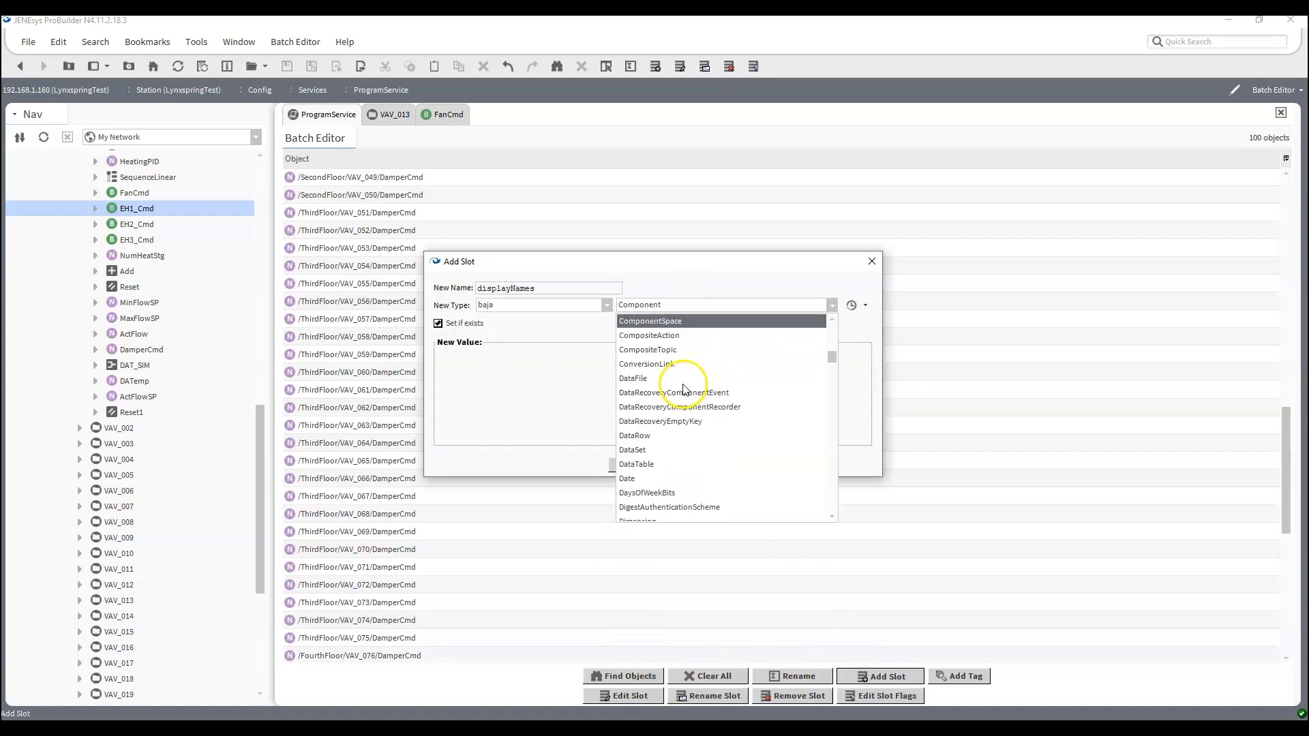
pyautogui.scroll(-6, 680, 390)
pyautogui.scroll(-10, 680, 391)
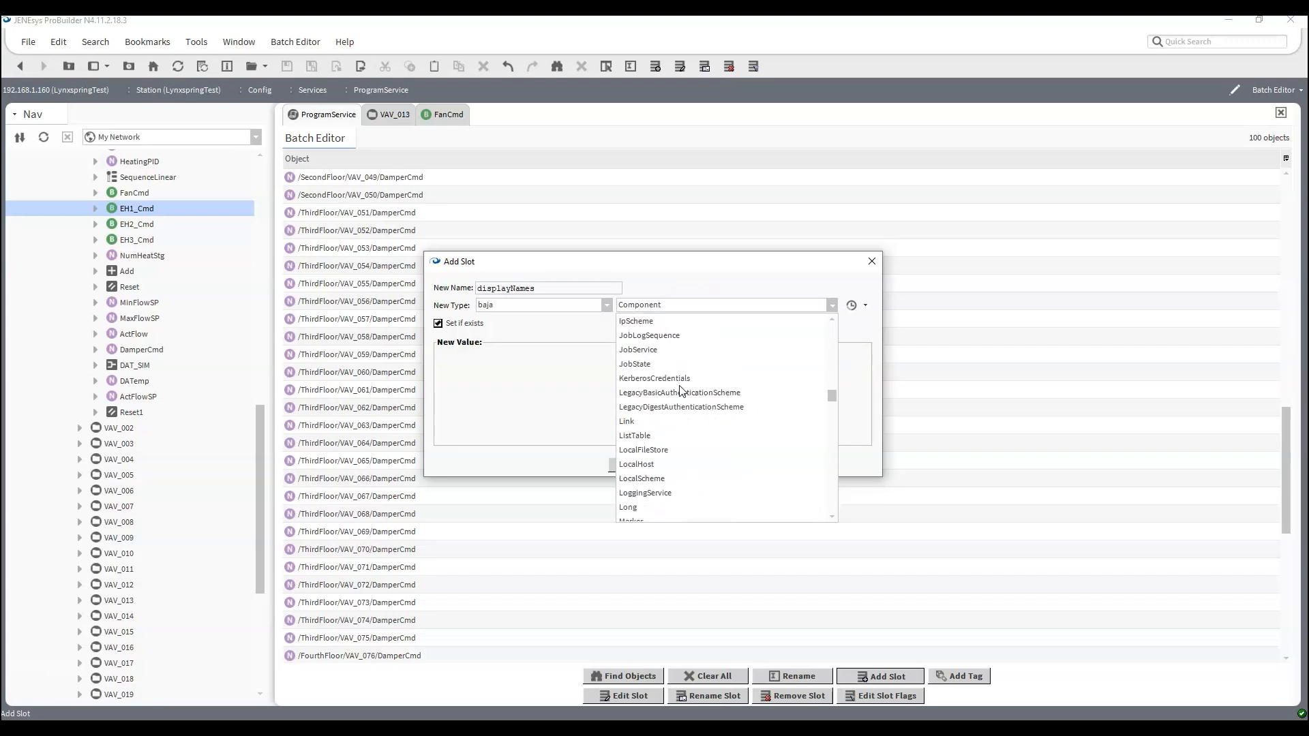
pyautogui.scroll(-2, 680, 391)
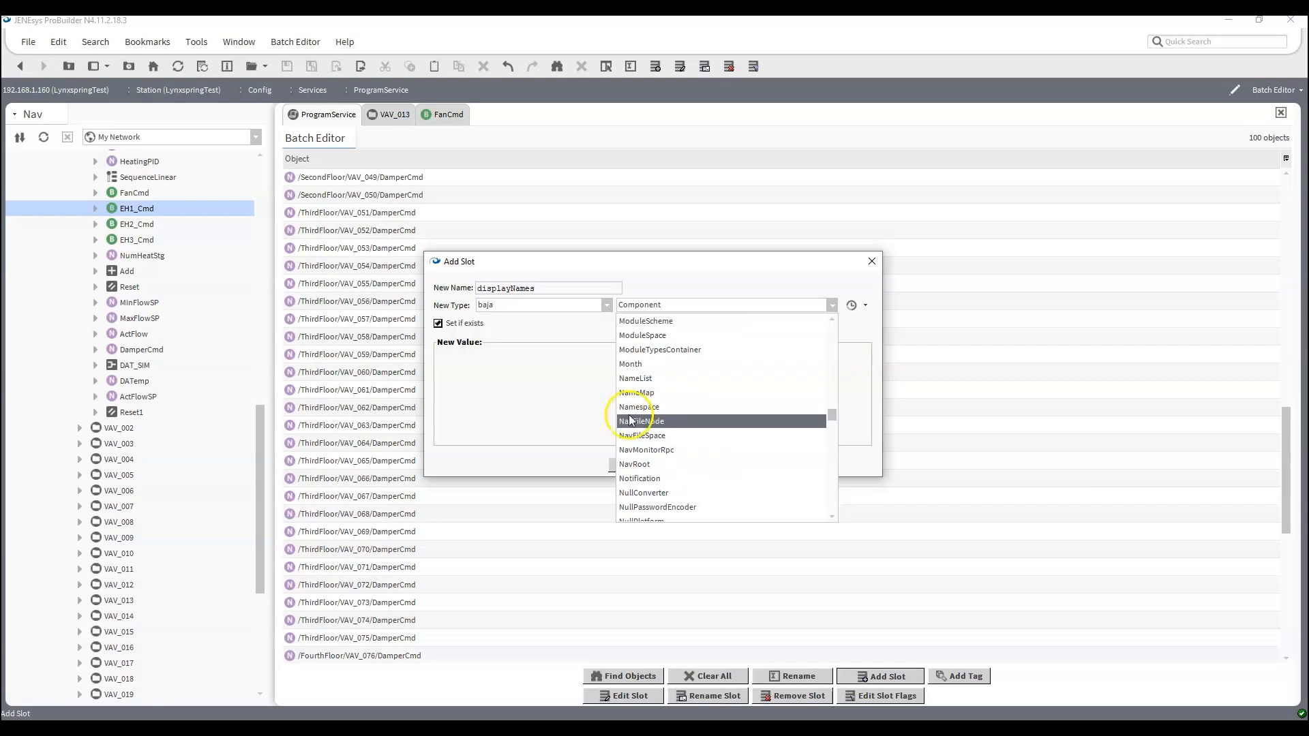
pyautogui.click(643, 390)
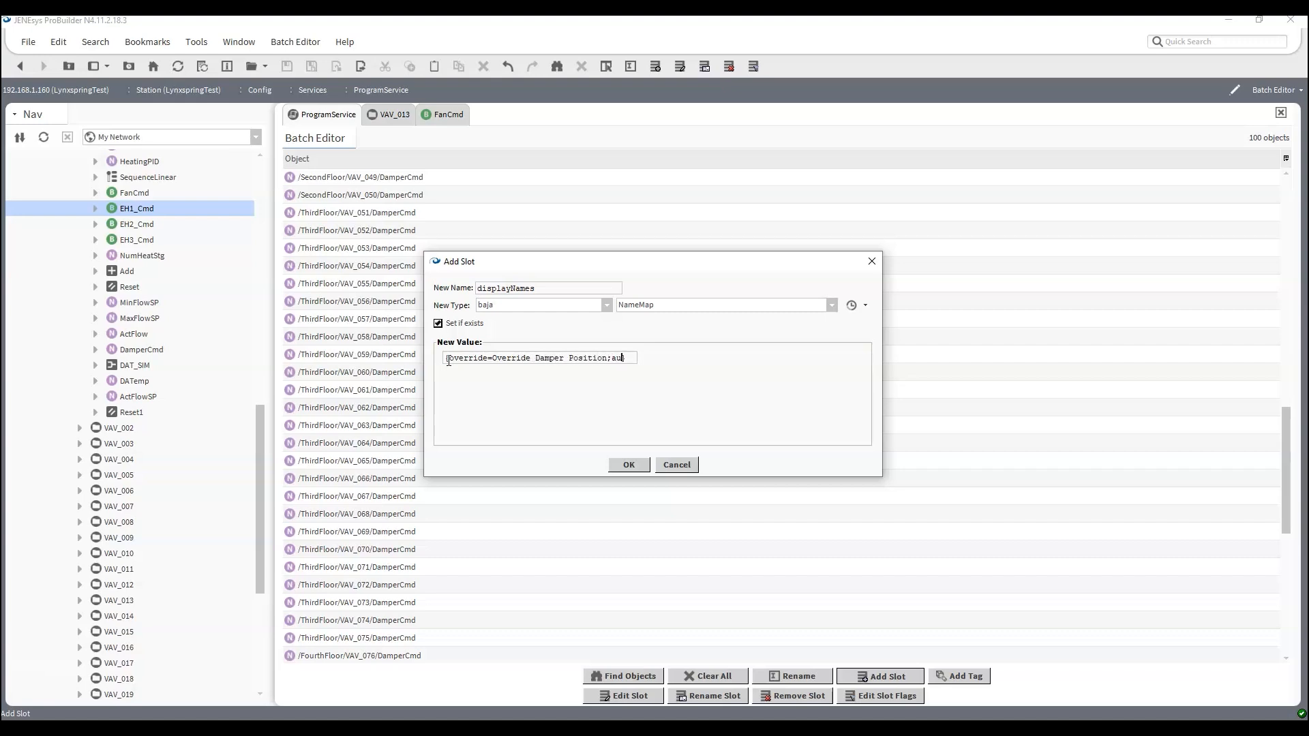
pyautogui.write('=')
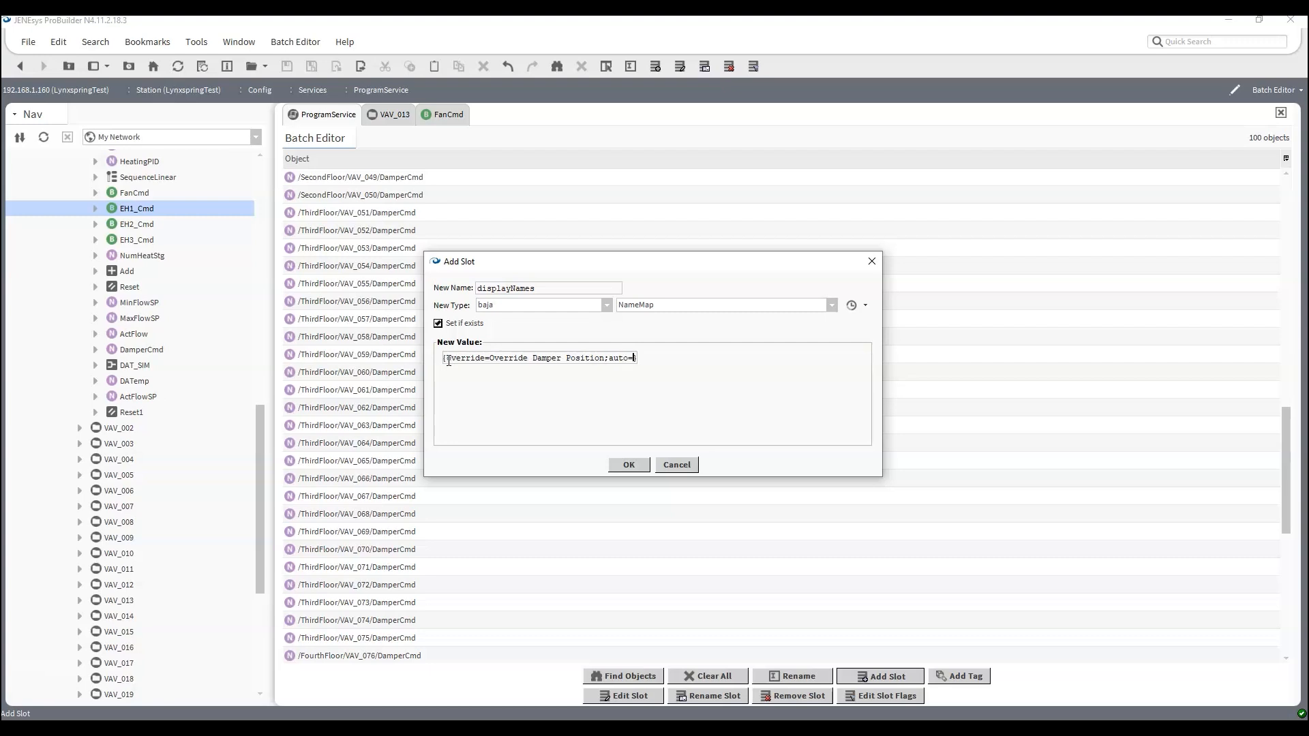
pyautogui.write('Release Damper Override;')
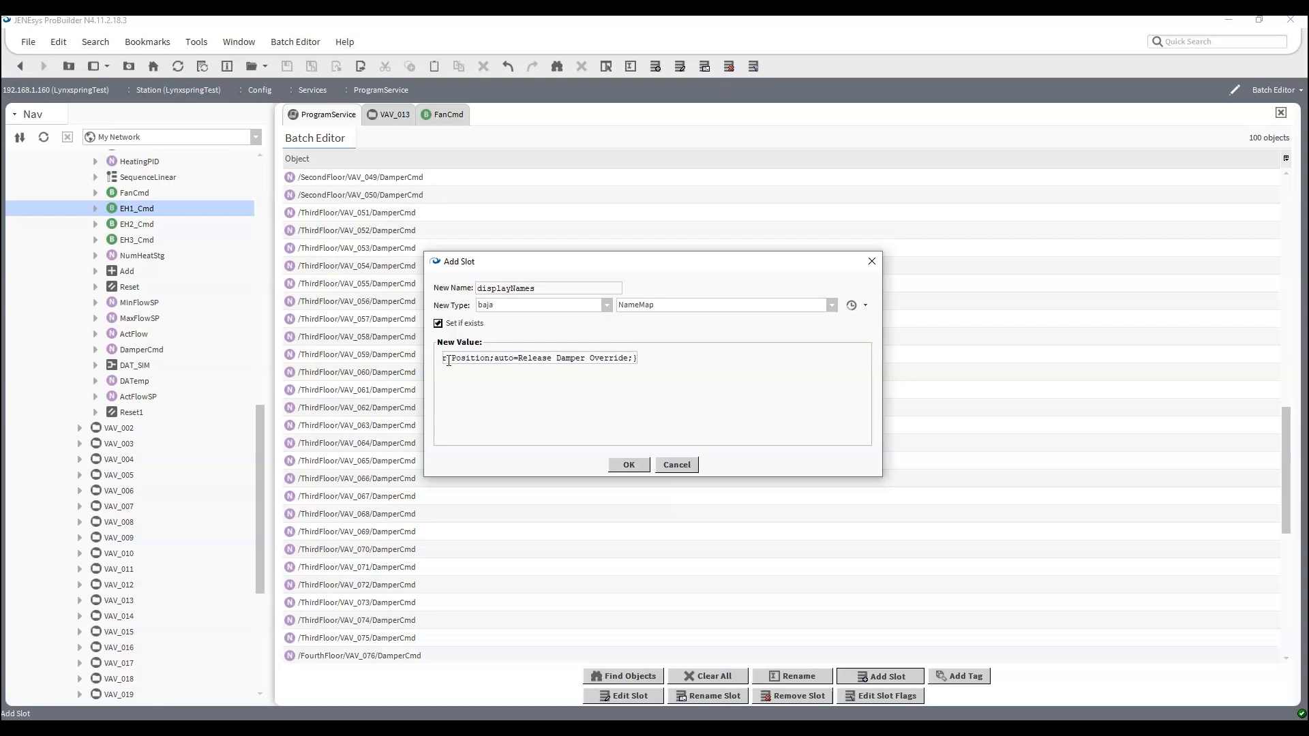
pyautogui.click(627, 465)
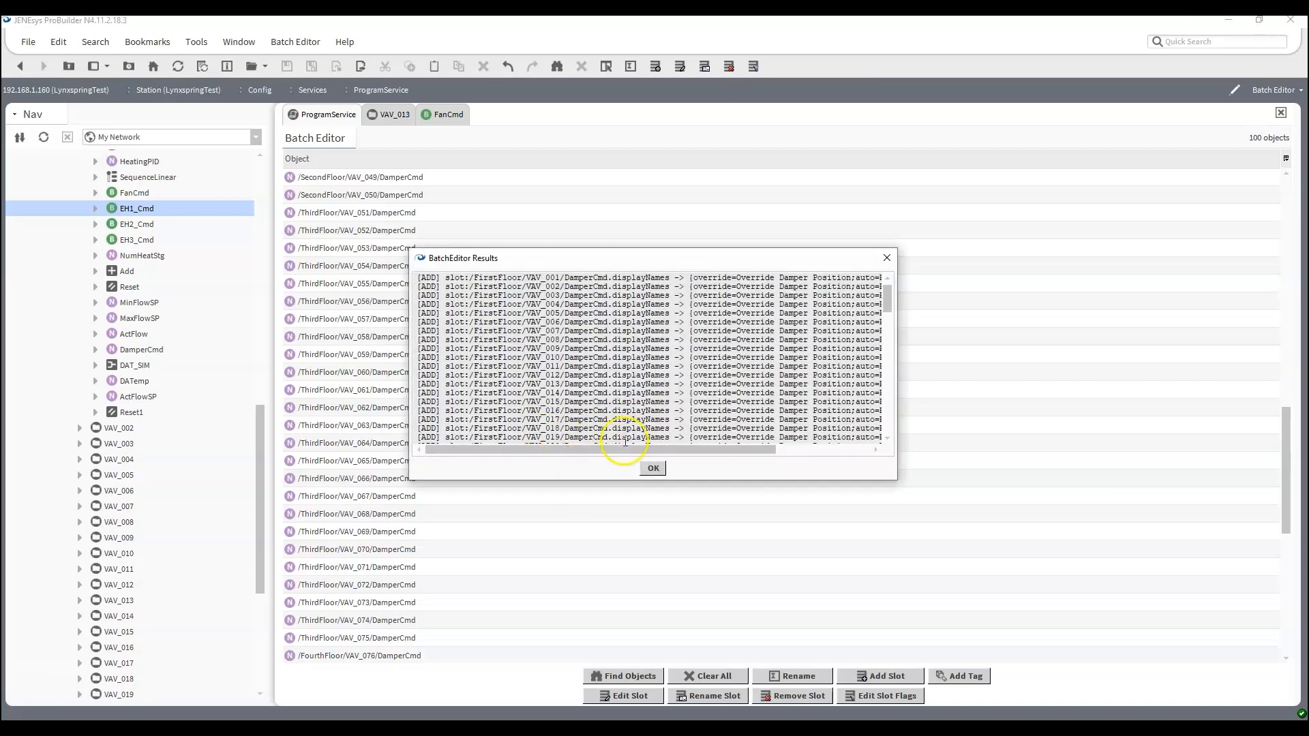
pyautogui.click(649, 469)
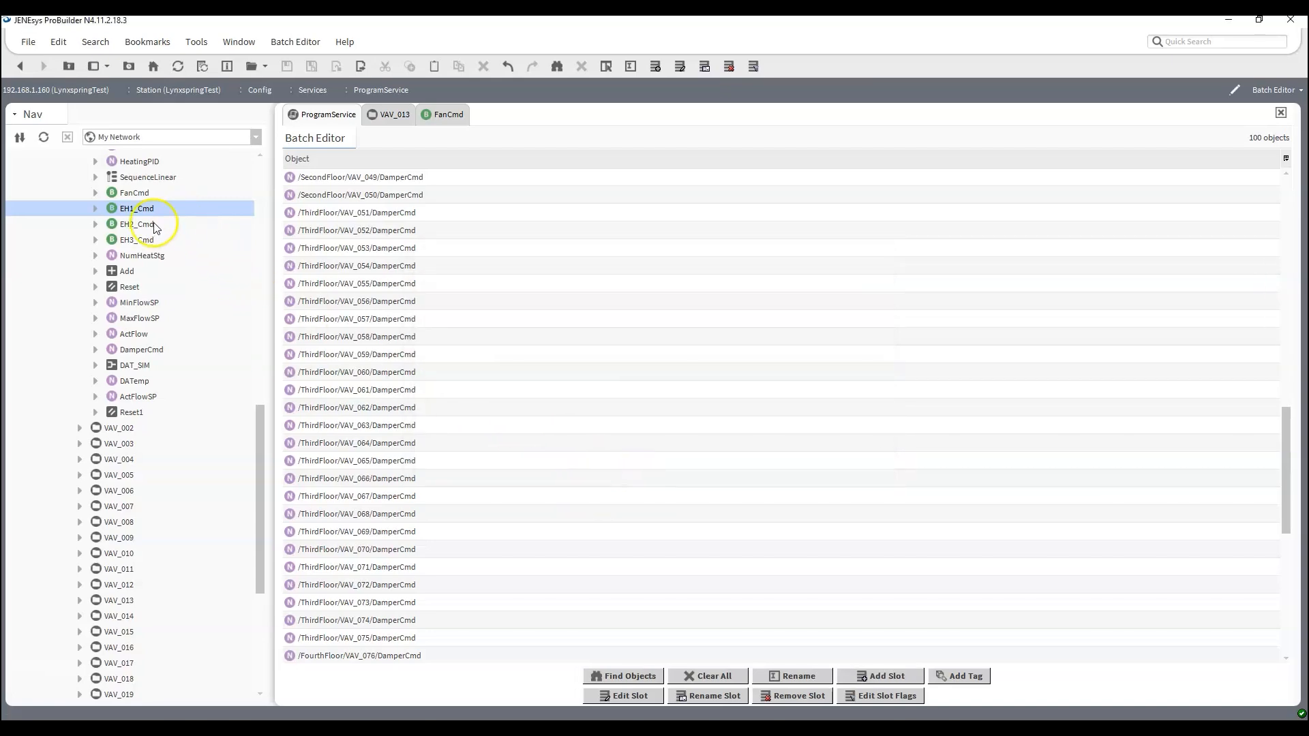
# Step: Check the available actions of DamperCmd under VAV_001 in the navigation tree
pyautogui.click(138, 353)
pyautogui.rightClick(138, 353)
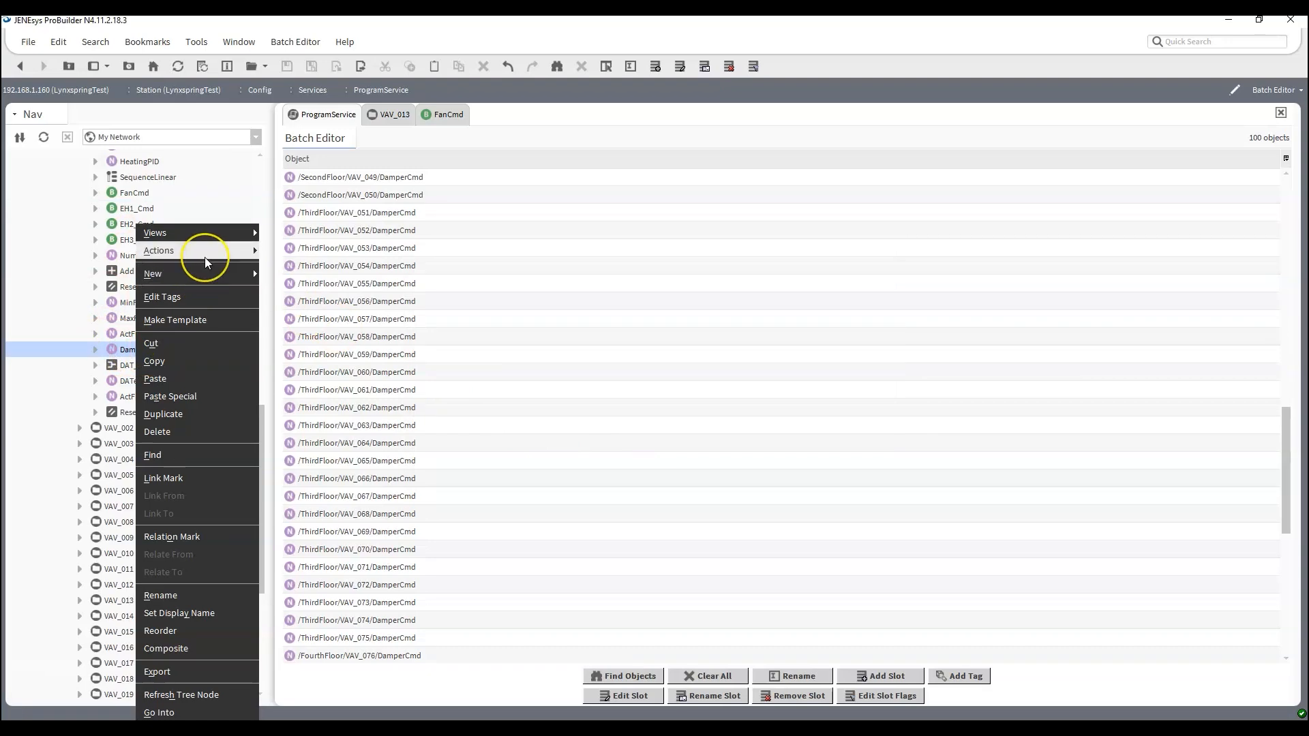
pyautogui.moveTo(204, 257)
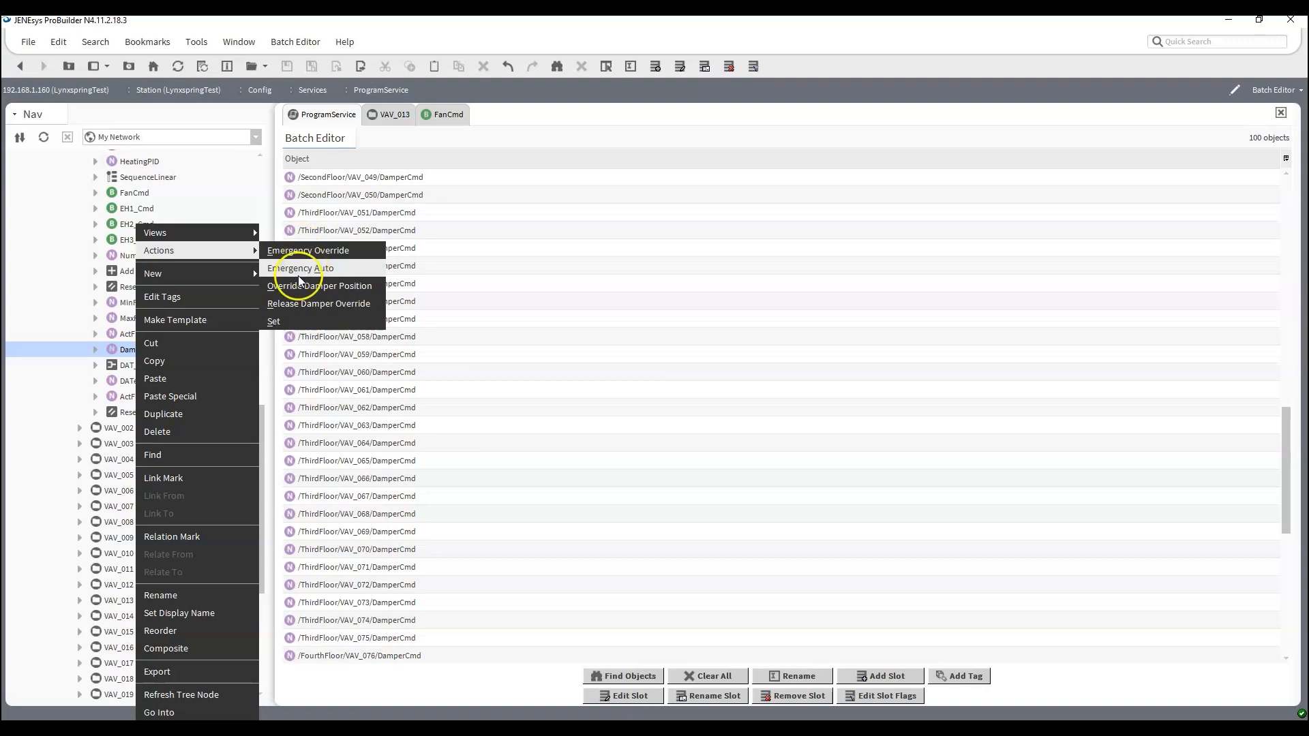
pyautogui.click(878, 690)
# Step: Set the Hidden flag on the emergencyAuto slot of all DamperCmd objects
pyautogui.click(878, 690)
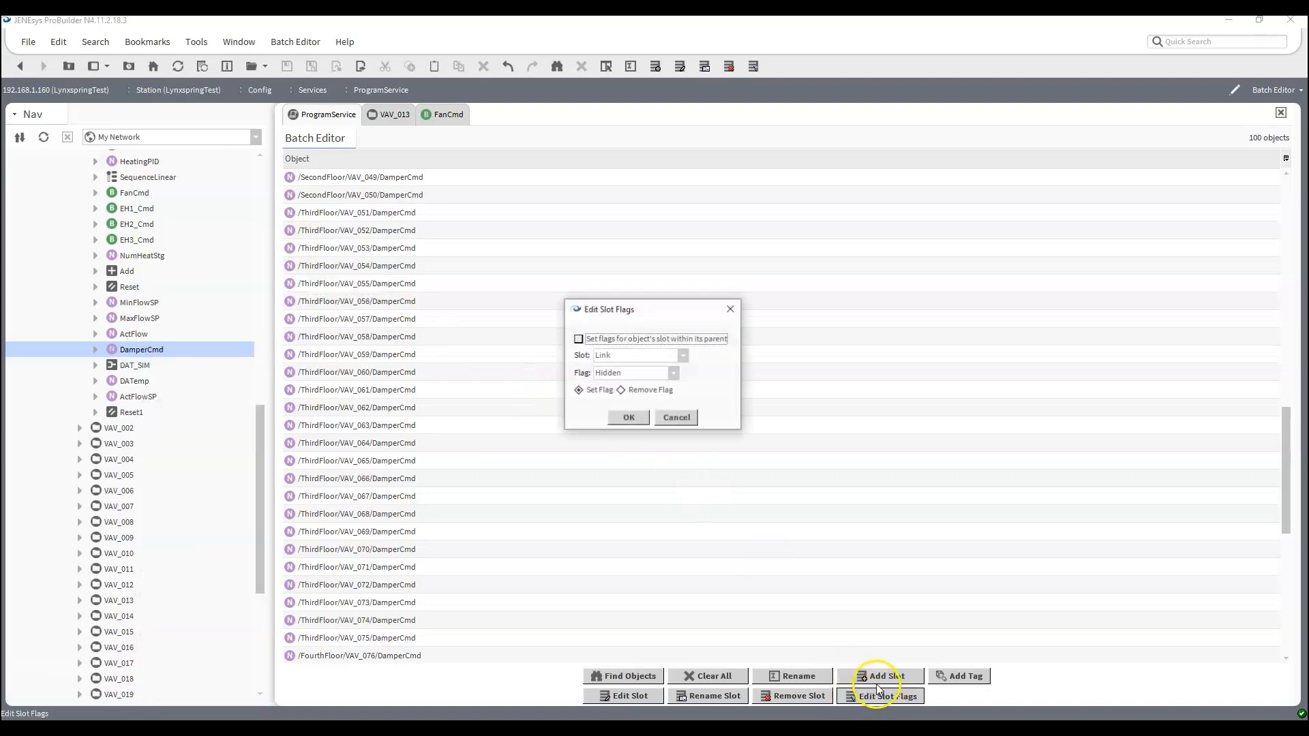
pyautogui.click(681, 355)
pyautogui.click(663, 416)
pyautogui.click(626, 417)
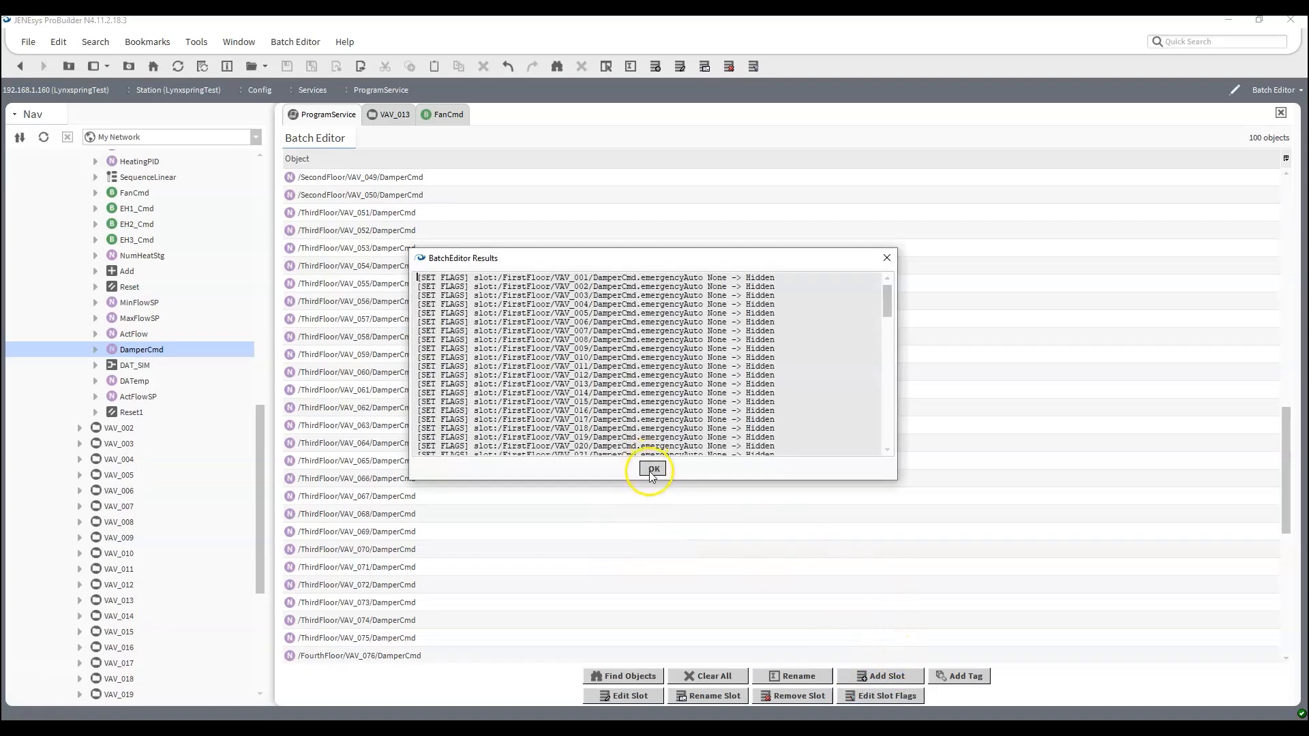
pyautogui.click(652, 469)
# Step: Set the Hidden flag on the emergencyOverride slot of all DamperCmd objects
pyautogui.click(880, 695)
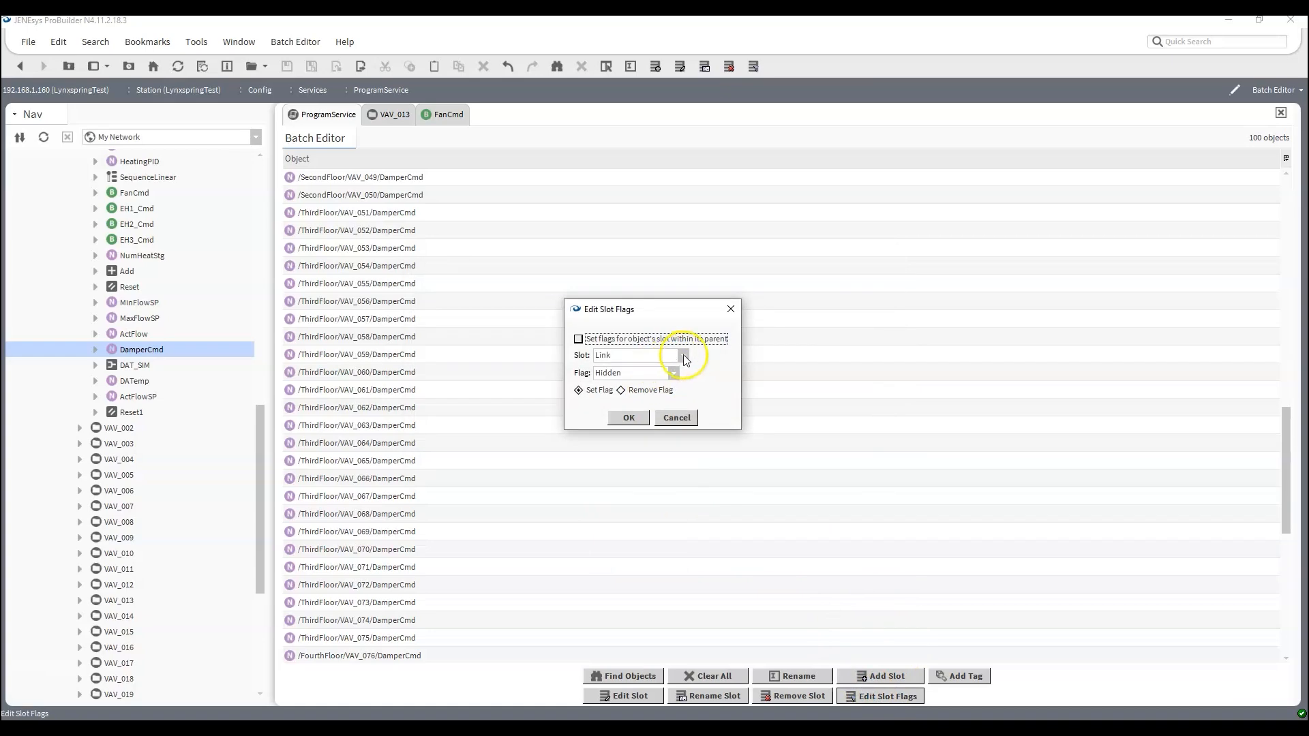
pyautogui.click(683, 354)
pyautogui.click(641, 419)
pyautogui.click(629, 418)
pyautogui.click(653, 469)
# Step: Set the Hidden flag on the set slot of all DamperCmd objects
pyautogui.click(879, 695)
pyautogui.click(683, 356)
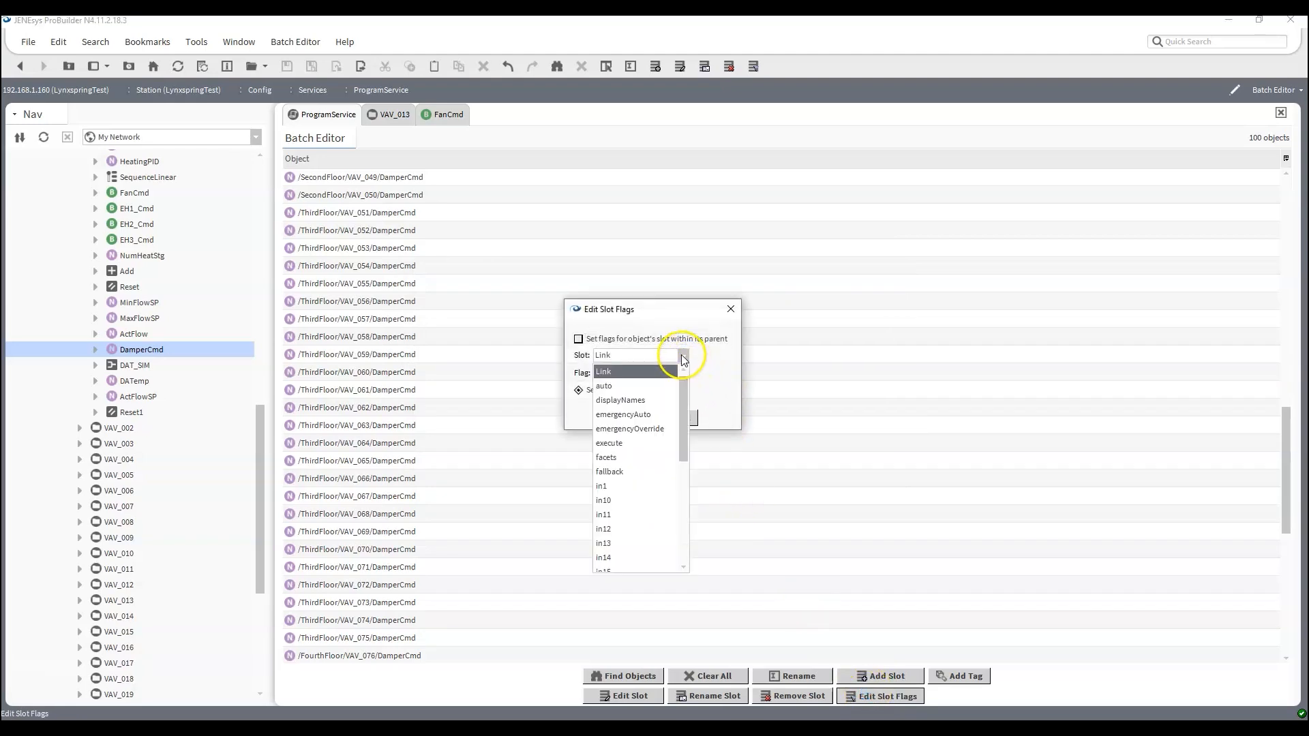
pyautogui.moveTo(684, 416); pyautogui.dragTo(689, 546)
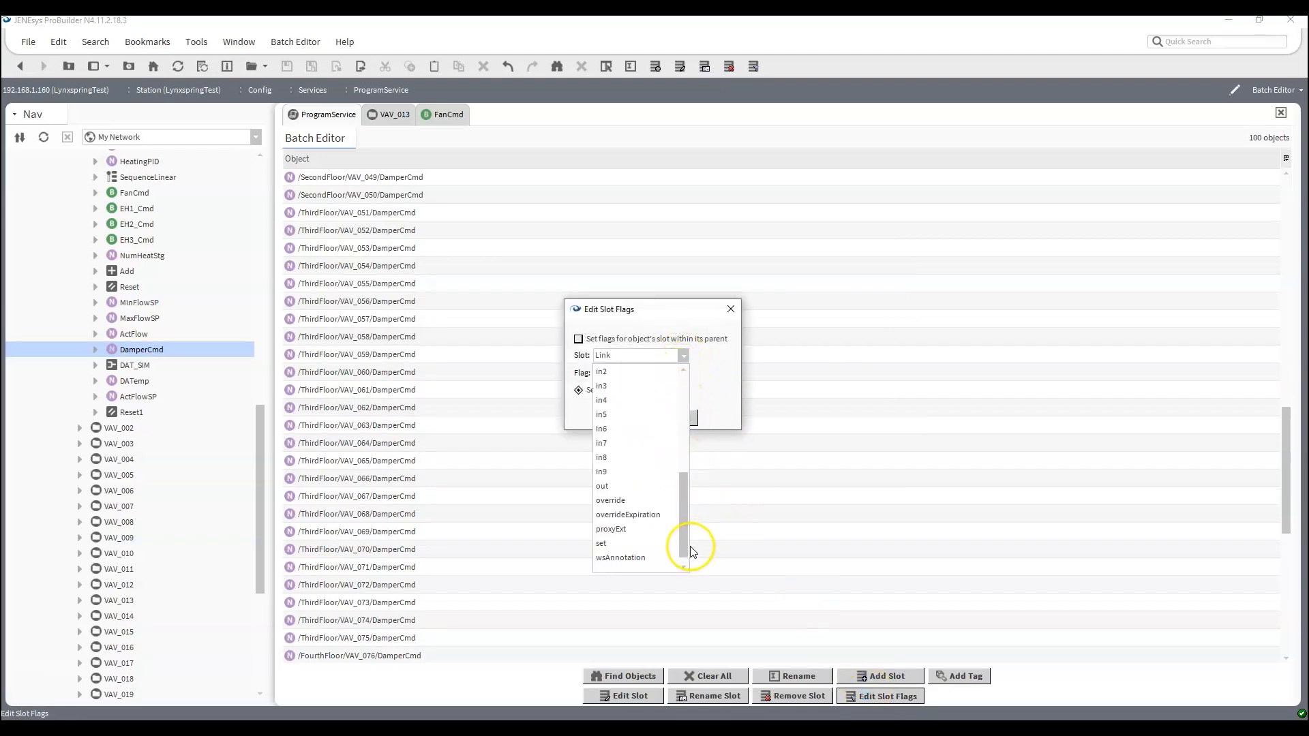
pyautogui.click(616, 544)
pyautogui.click(628, 417)
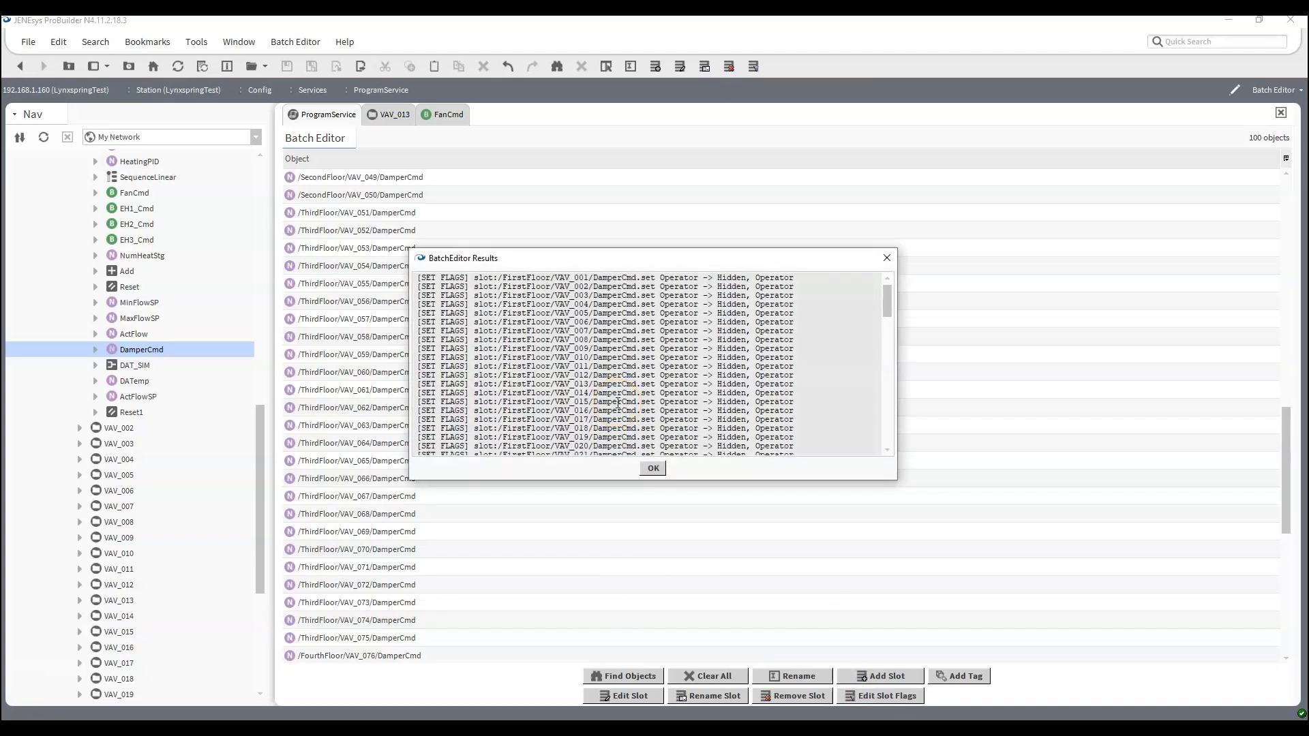
pyautogui.click(653, 468)
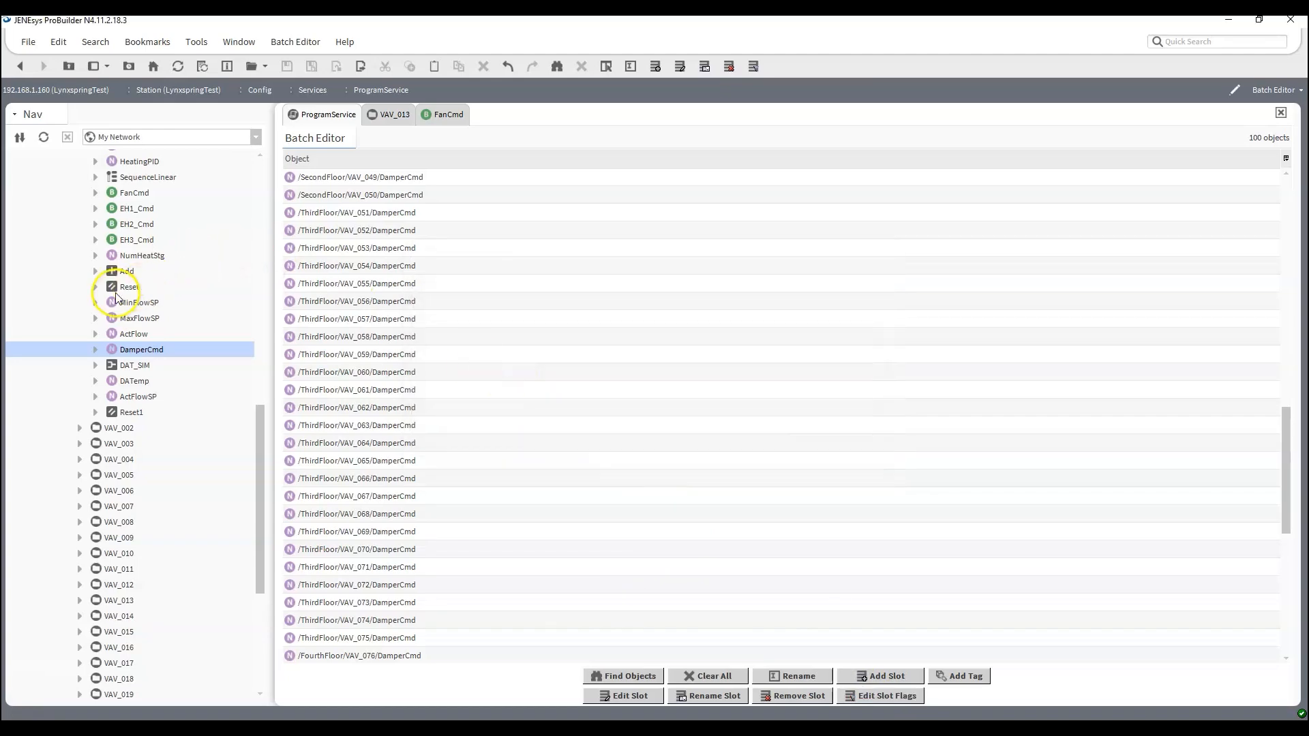
# Step: Show the AX Wire Sheet of VAV_001 in place of the FanCmd slot sheet to examine the OccupancyCmd point
pyautogui.scroll(5, 115, 296)
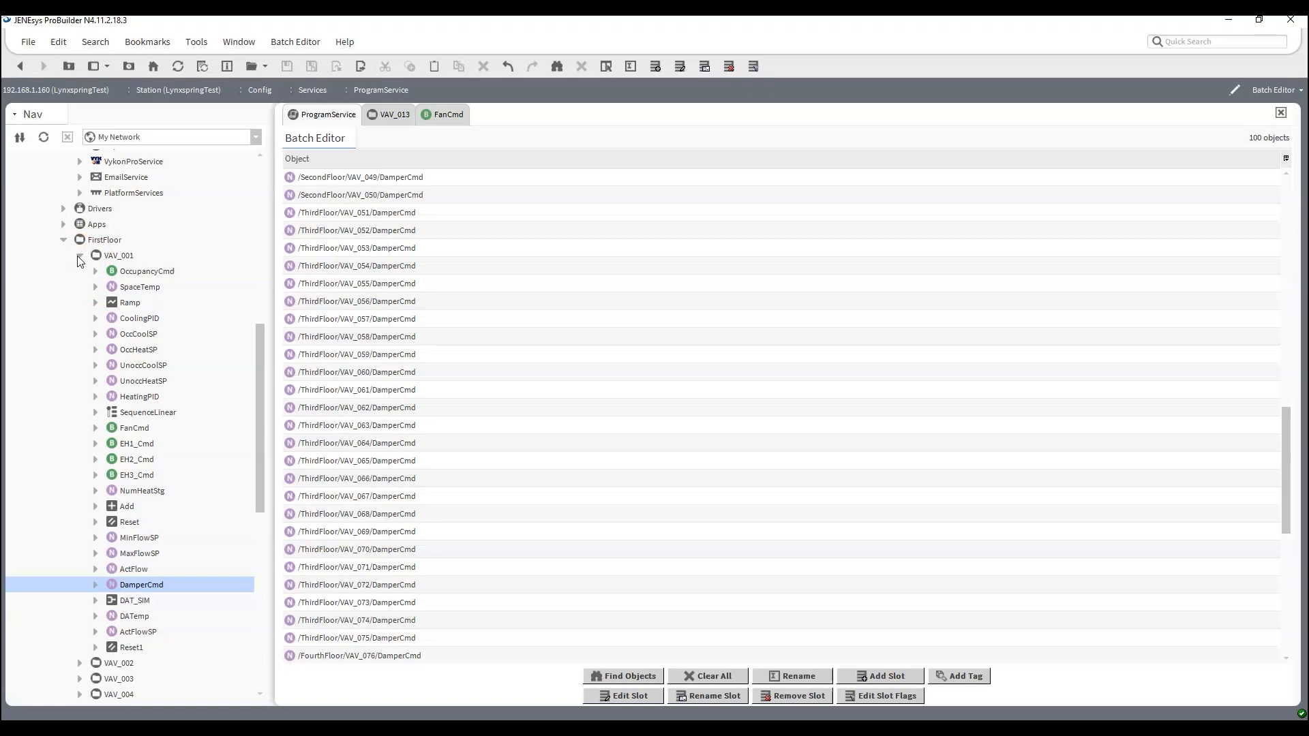
pyautogui.click(363, 141)
pyautogui.click(408, 114)
pyautogui.click(334, 119)
pyautogui.click(442, 114)
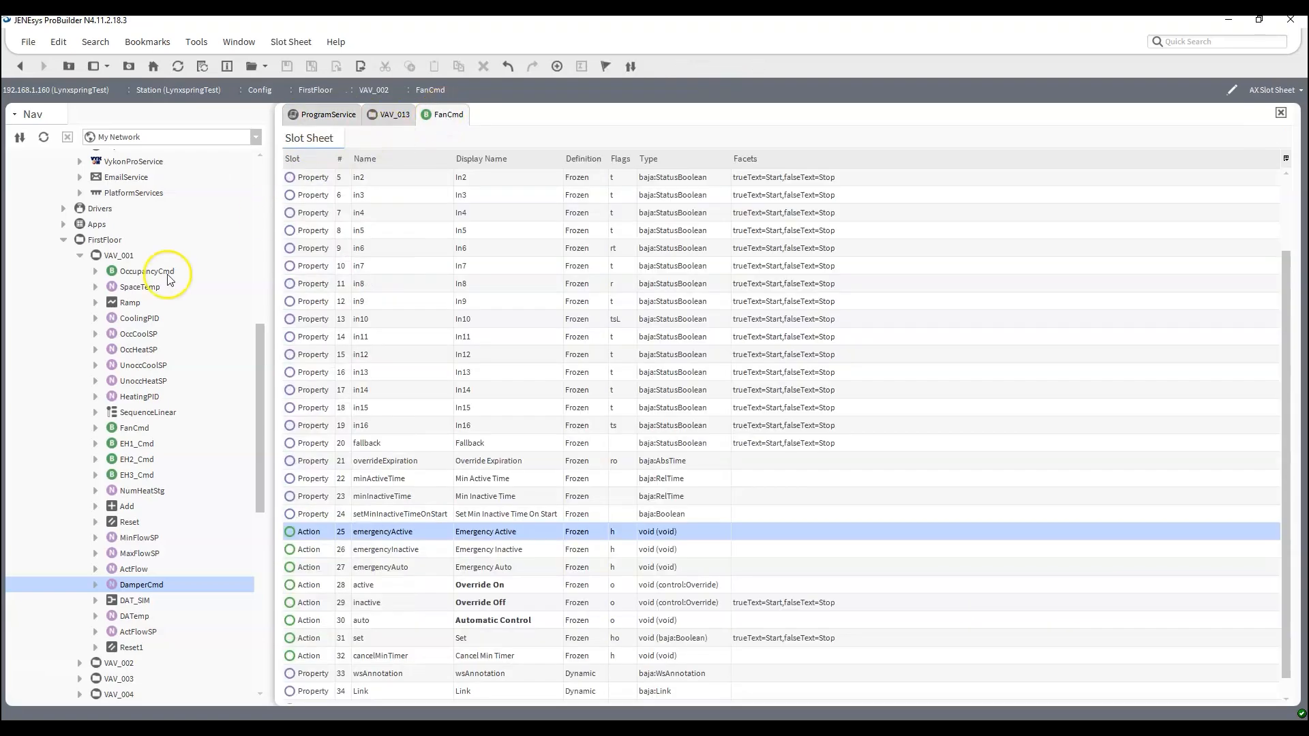
pyautogui.rightClick(122, 257)
pyautogui.moveTo(225, 233)
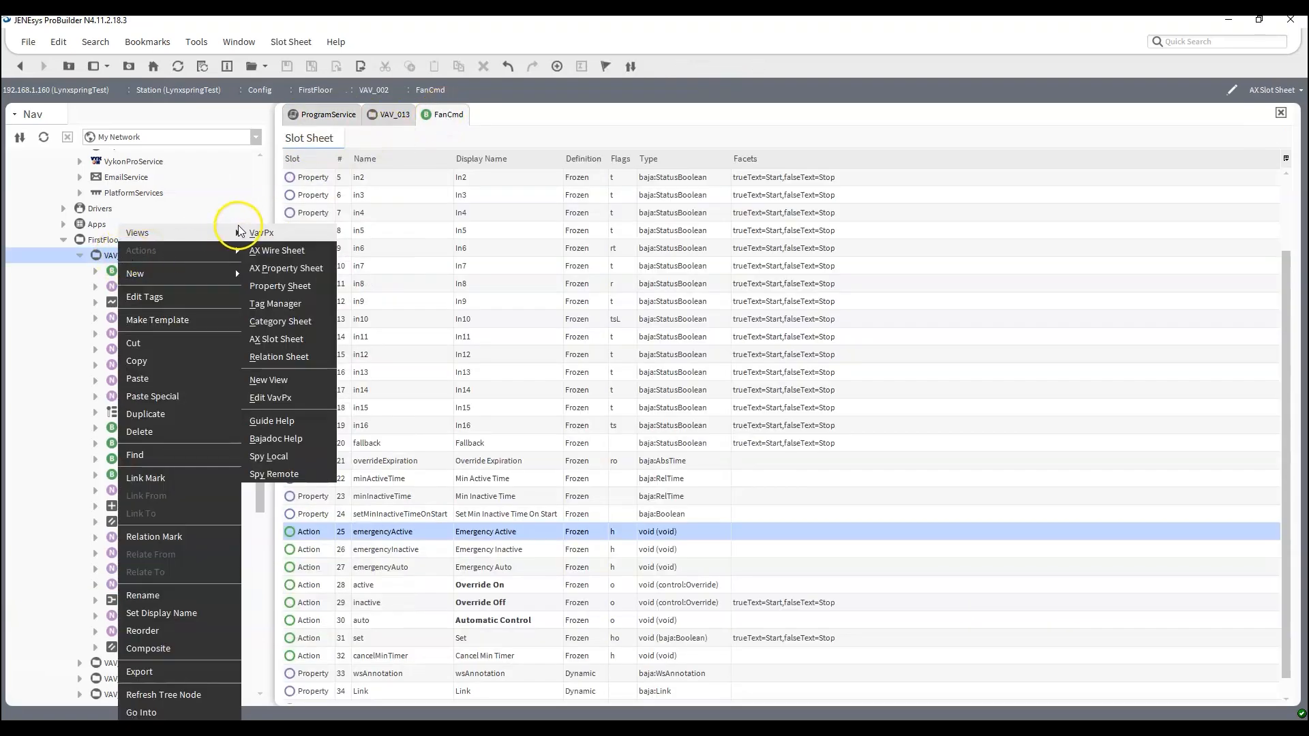
pyautogui.click(300, 253)
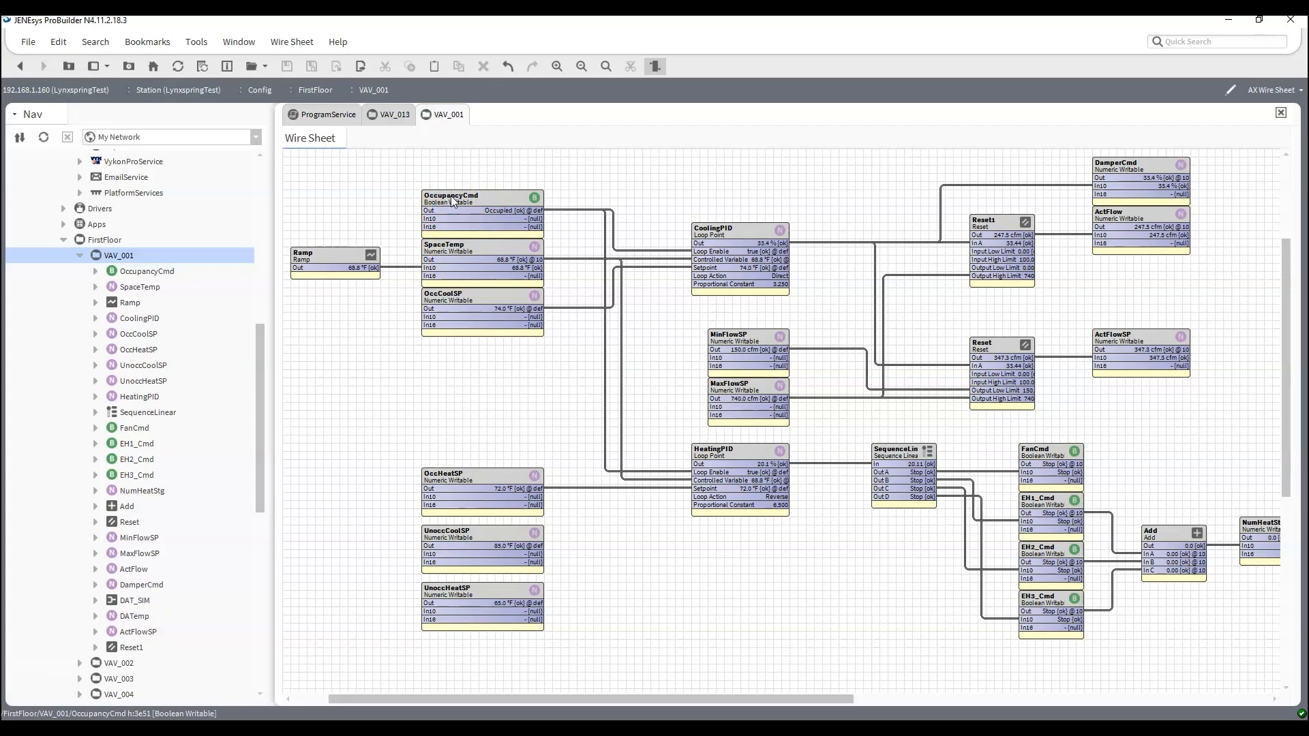
# Step: Clear the batch list in the ProgramService Batch Editor and find all components in Config named OccupancyCmd
pyautogui.click(317, 113)
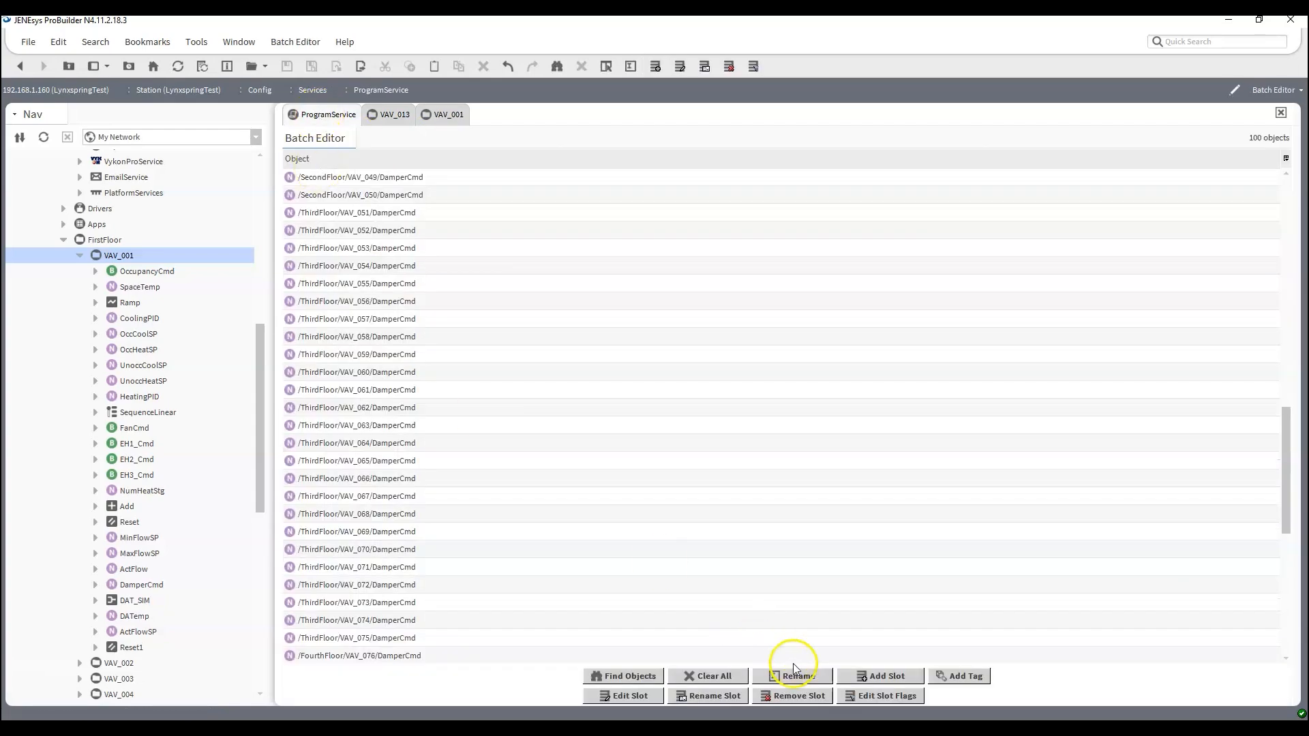
pyautogui.click(716, 675)
pyautogui.click(630, 678)
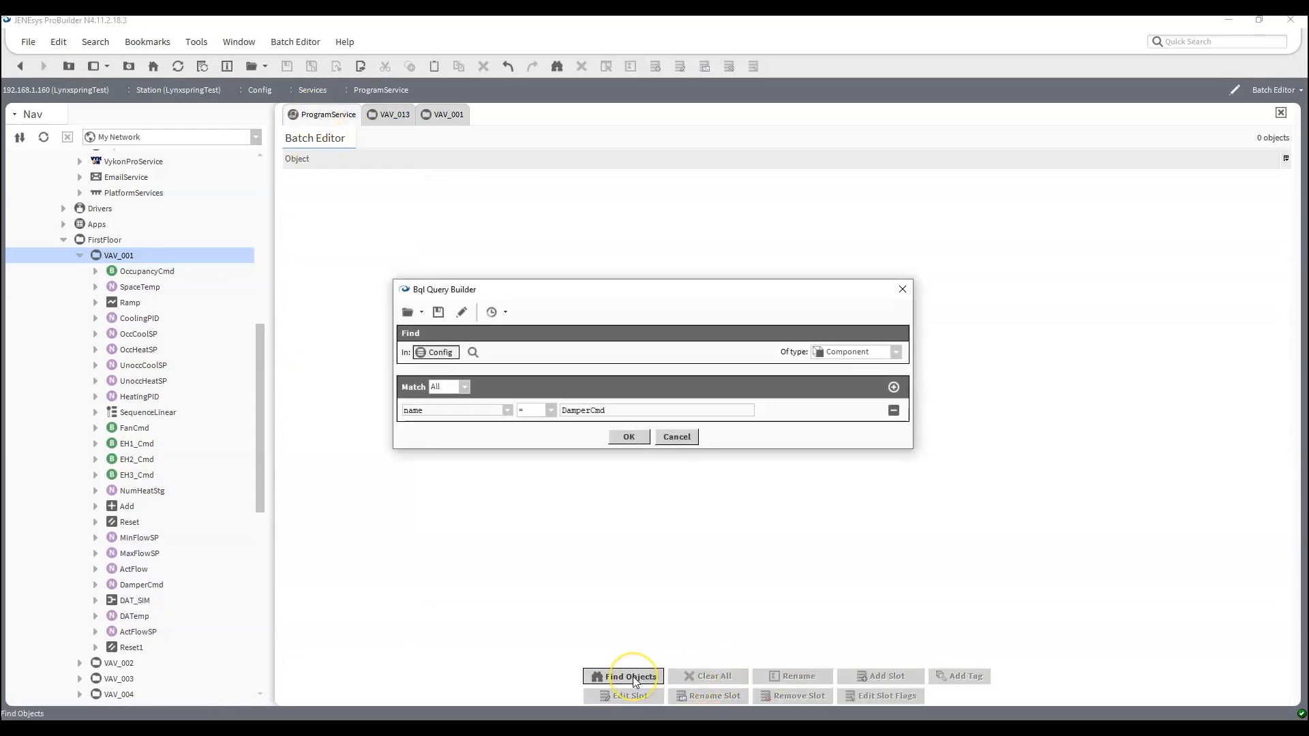
pyautogui.moveTo(651, 407); pyautogui.dragTo(405, 380)
pyautogui.write('OccupancyCmd')
pyautogui.press('Return')
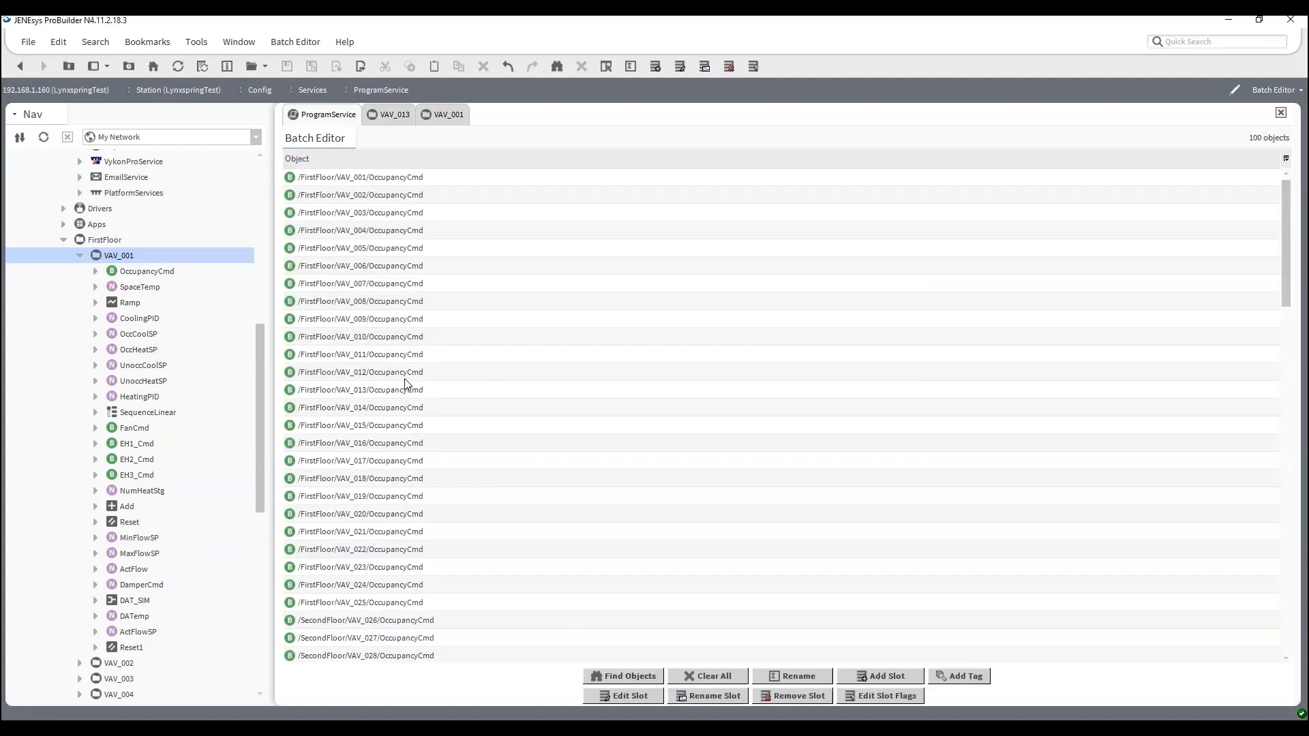
# Step: Start adding a slot named Link of type baja Link to all OccupancyCmd objects
pyautogui.click(399, 355)
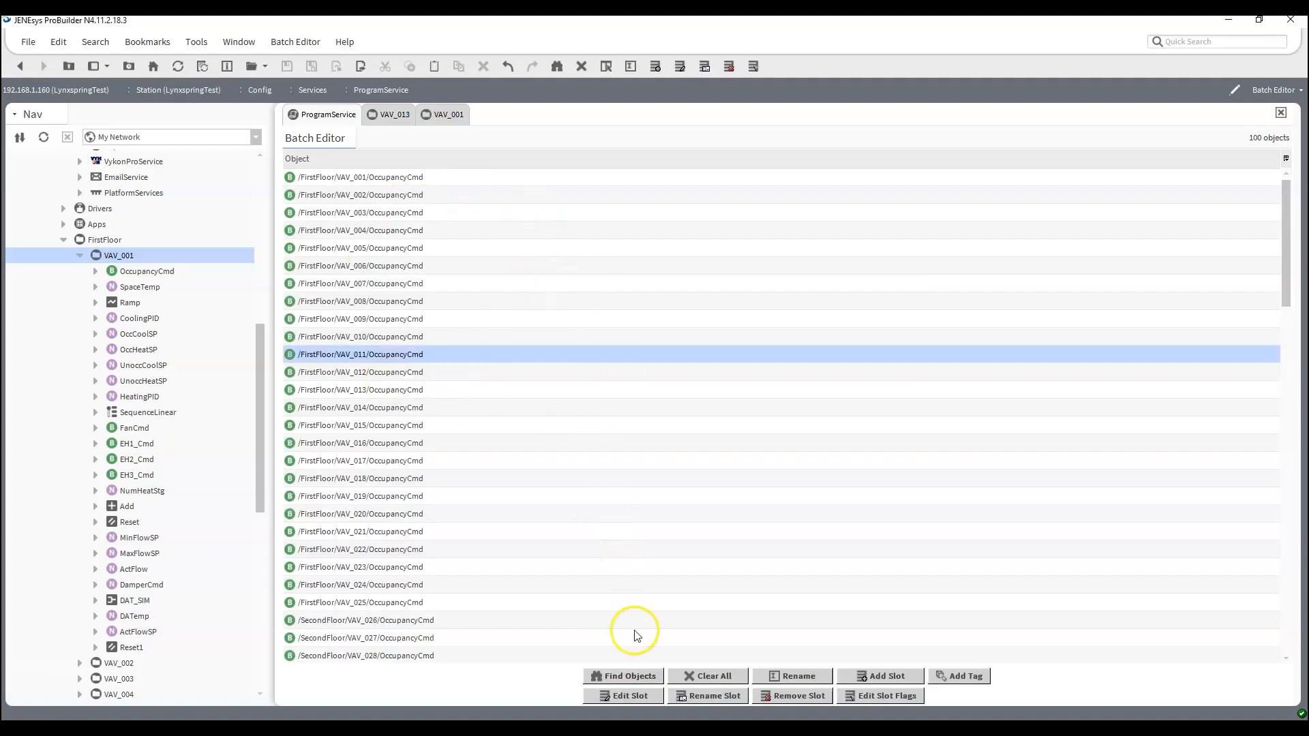
pyautogui.click(879, 678)
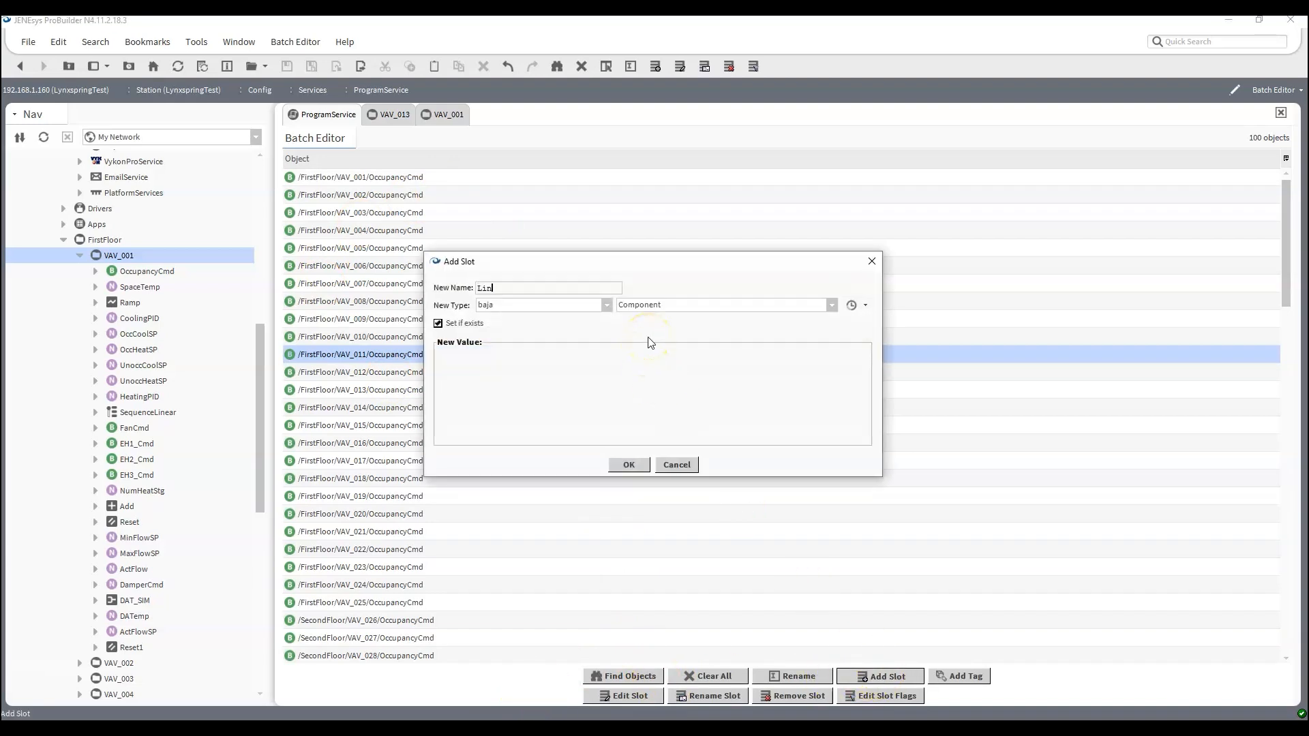
pyautogui.write('Link')
pyautogui.click(686, 305)
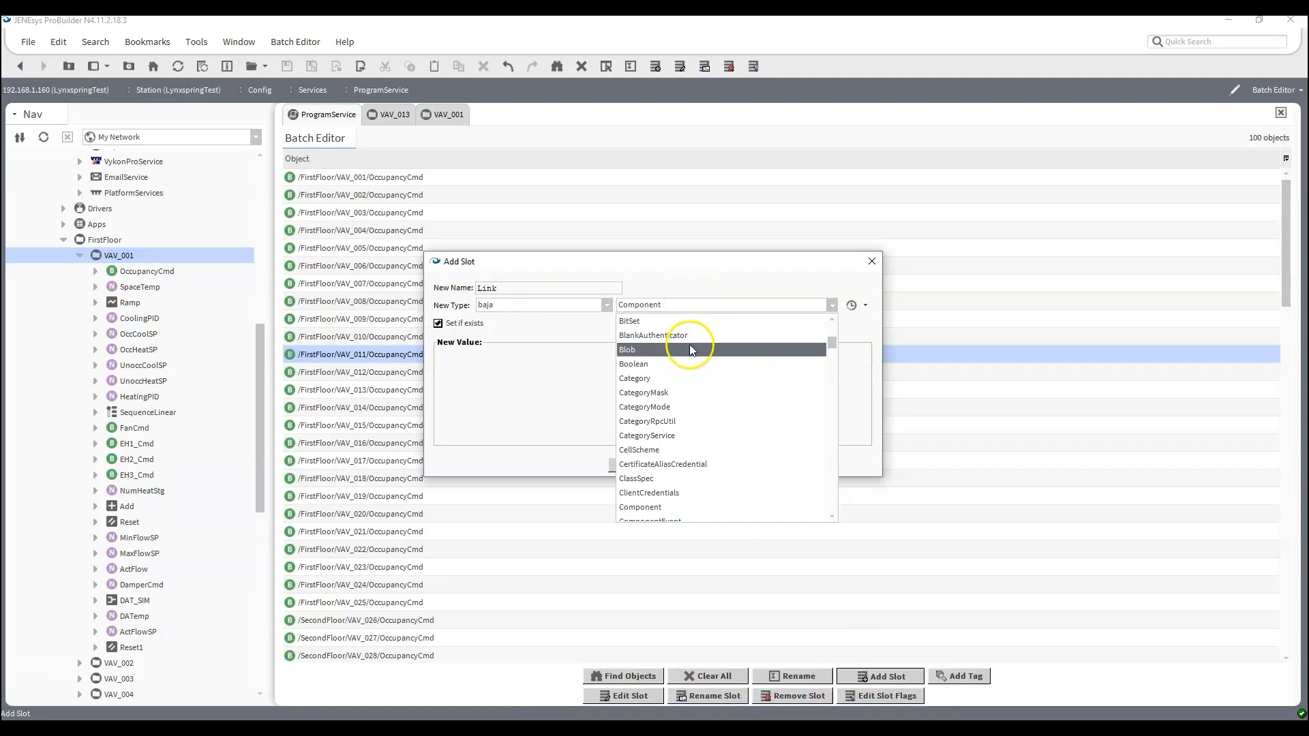
pyautogui.scroll(-20, 702, 455)
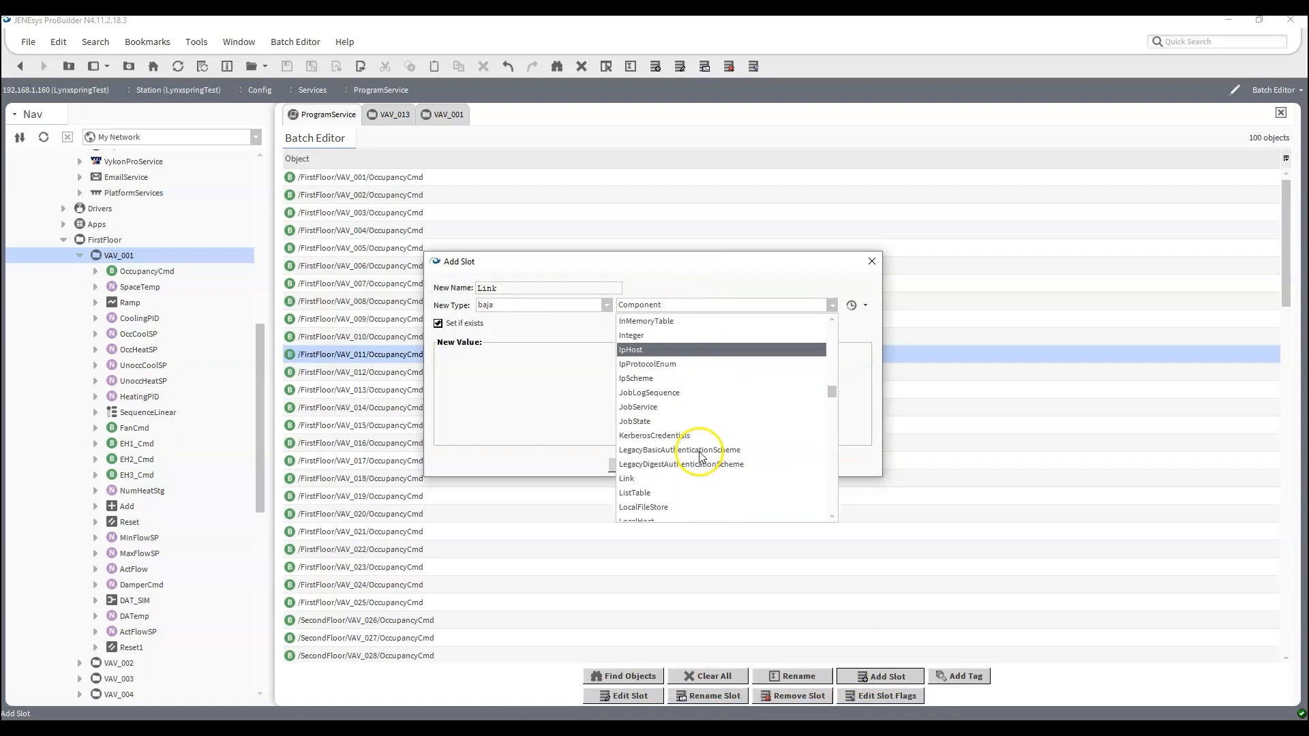
pyautogui.click(666, 350)
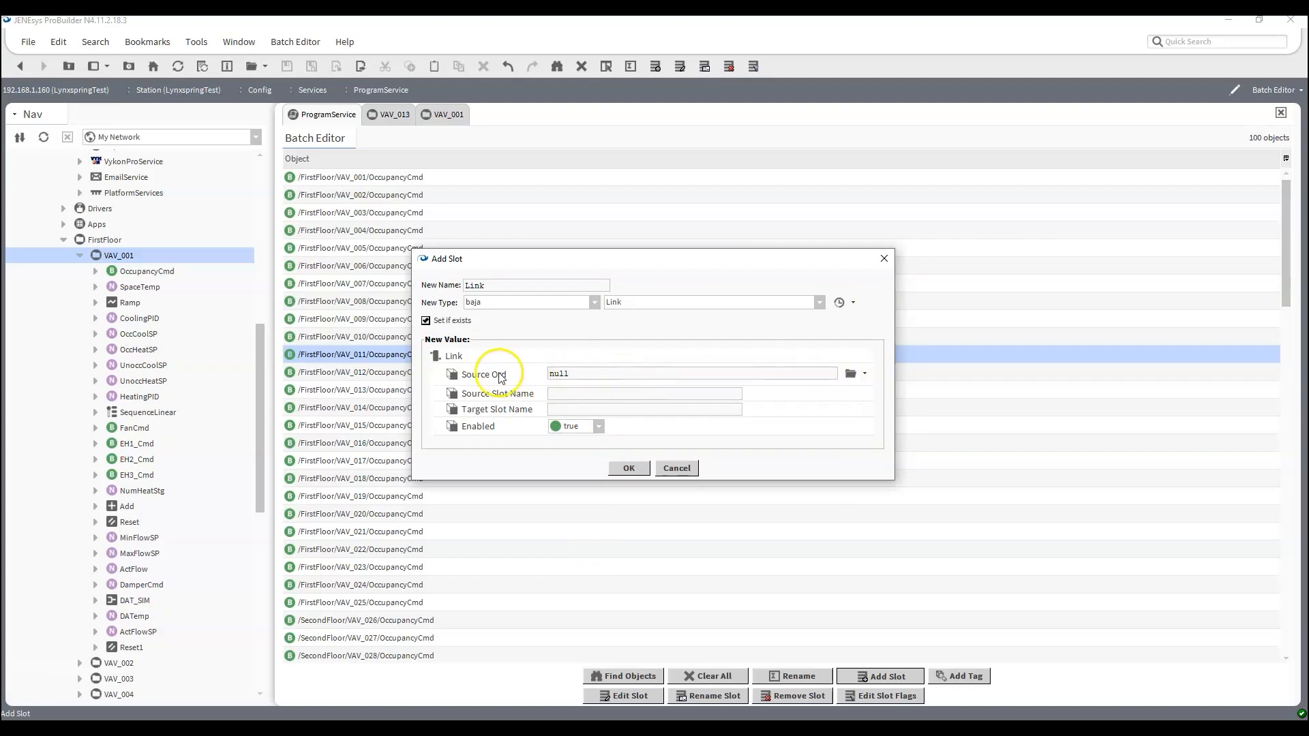
# Step: Set the link's source to OccSchedule in the Schedule folder, with source slot out and target slot in10, and add it to all OccupancyCmd objects
pyautogui.click(865, 373)
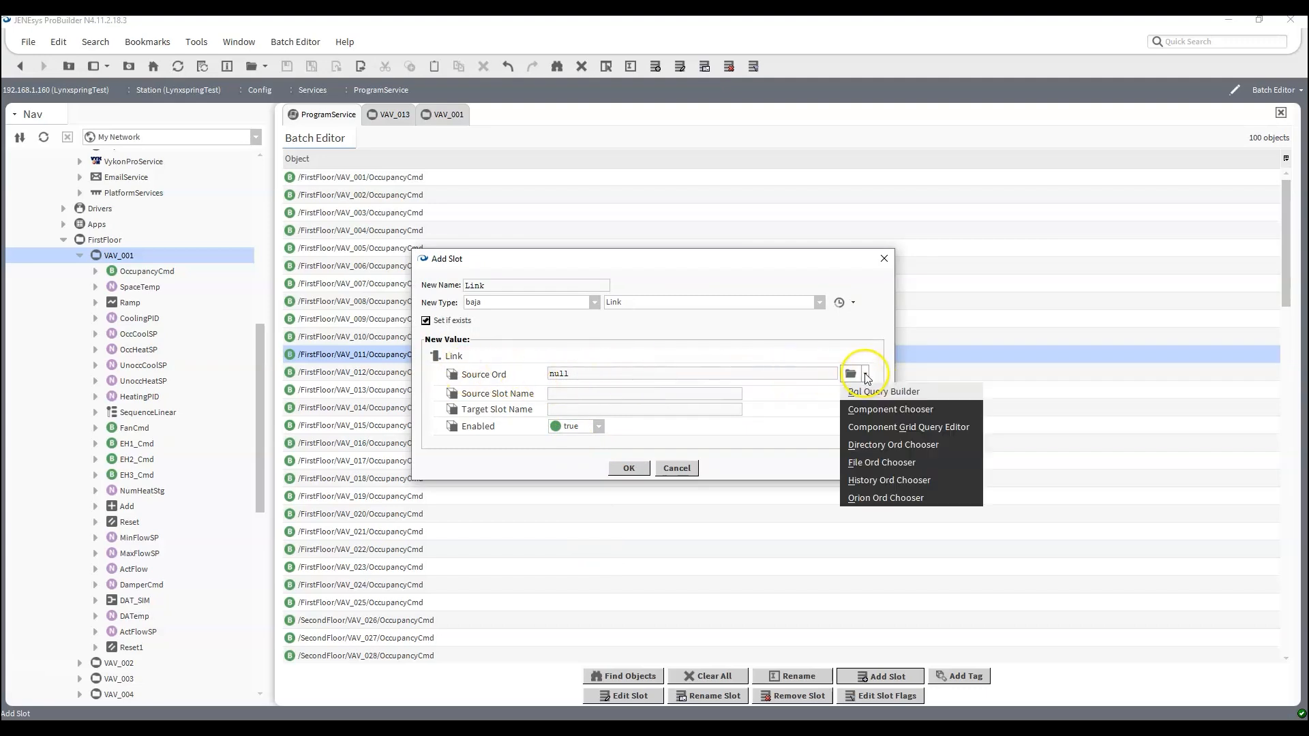
pyautogui.click(863, 409)
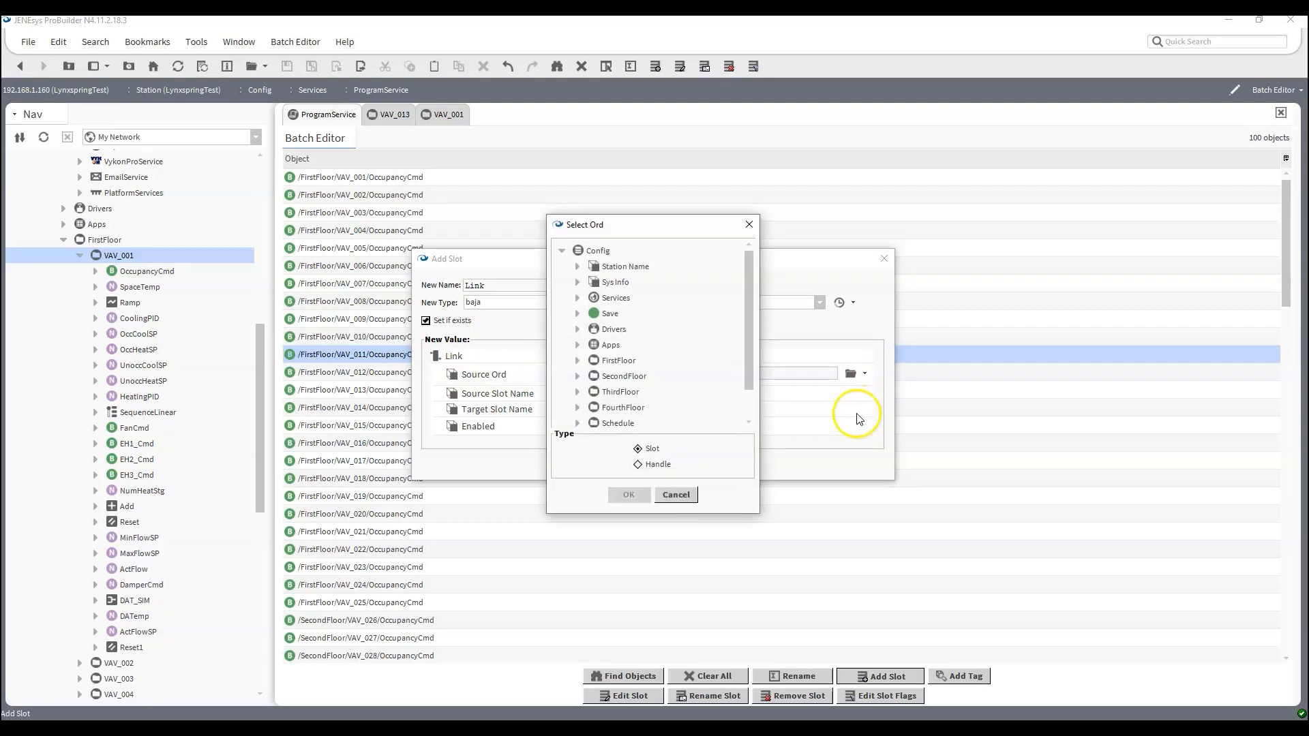
pyautogui.scroll(-2, 623, 334)
pyautogui.click(578, 388)
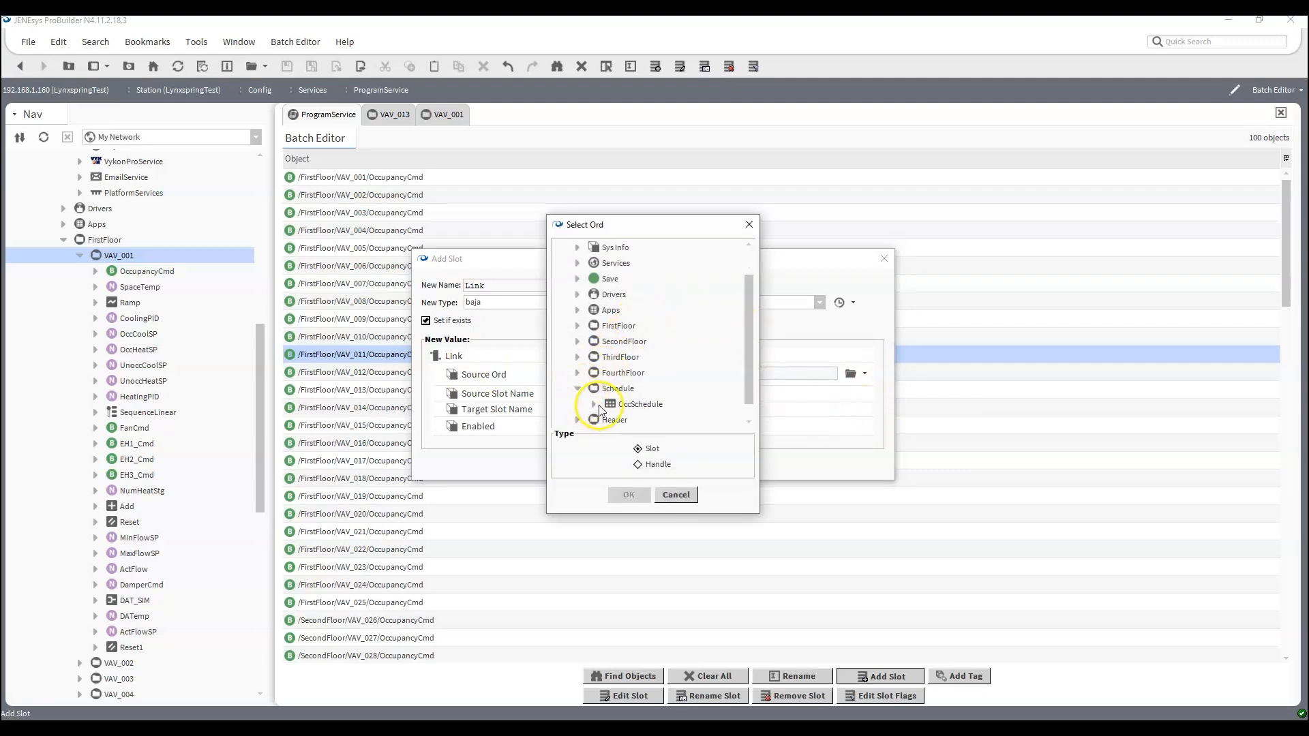
pyautogui.click(638, 405)
pyautogui.click(628, 497)
pyautogui.click(613, 393)
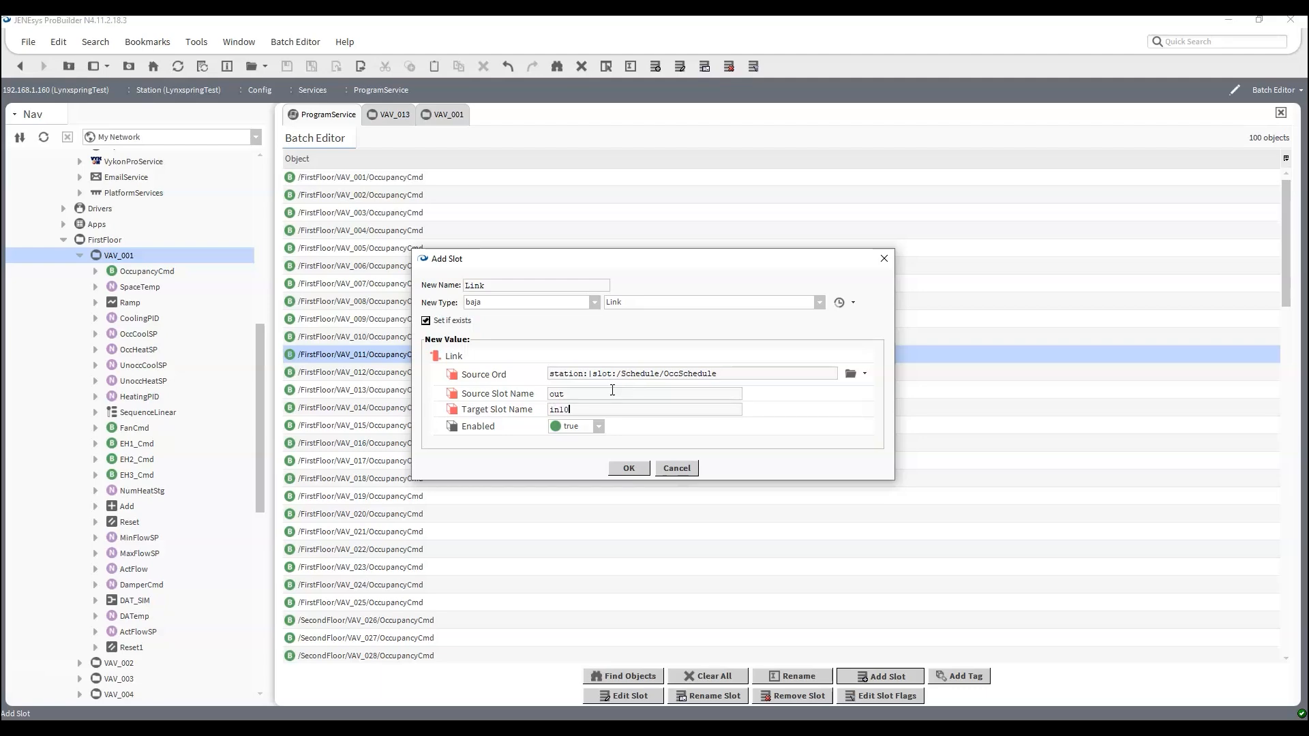
pyautogui.press('Return')
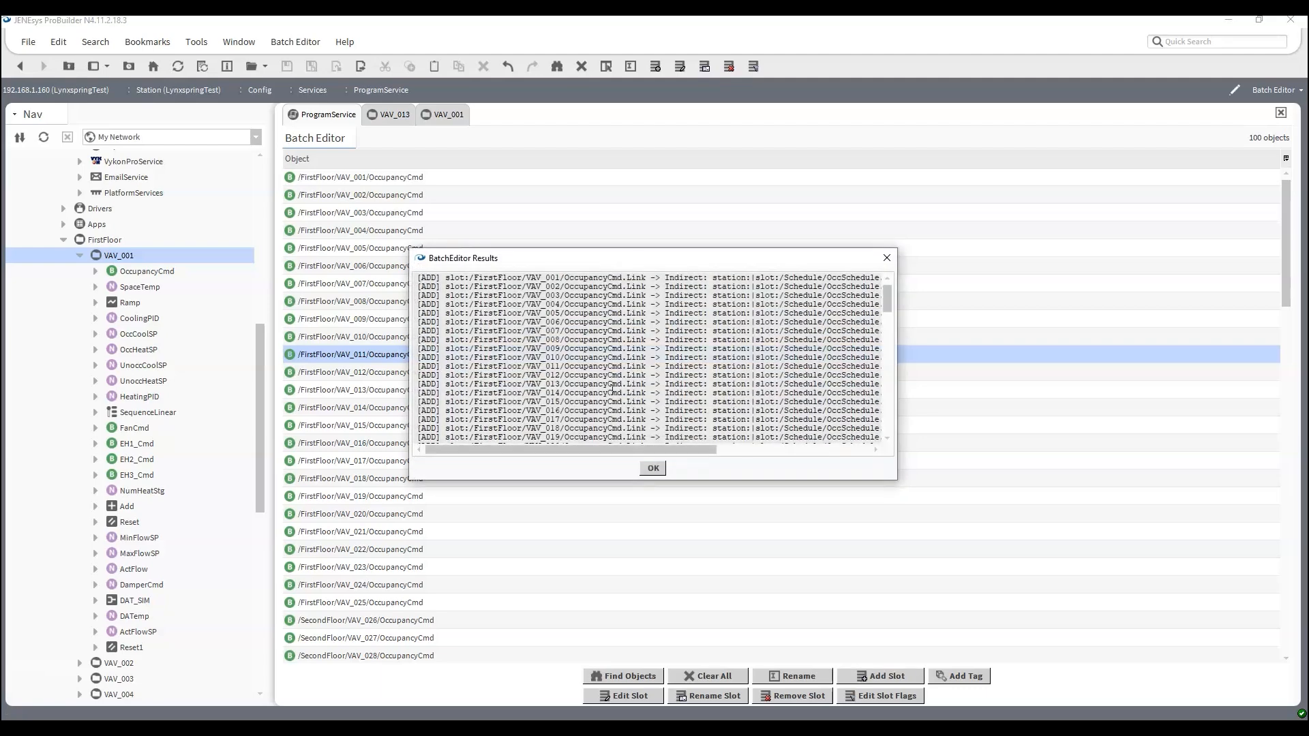
# Step: Check the new OccupancyCmd link on the VAV_001 wire sheet and review the outgoing links in the Relation Sheet of OccSchedule
pyautogui.click(651, 467)
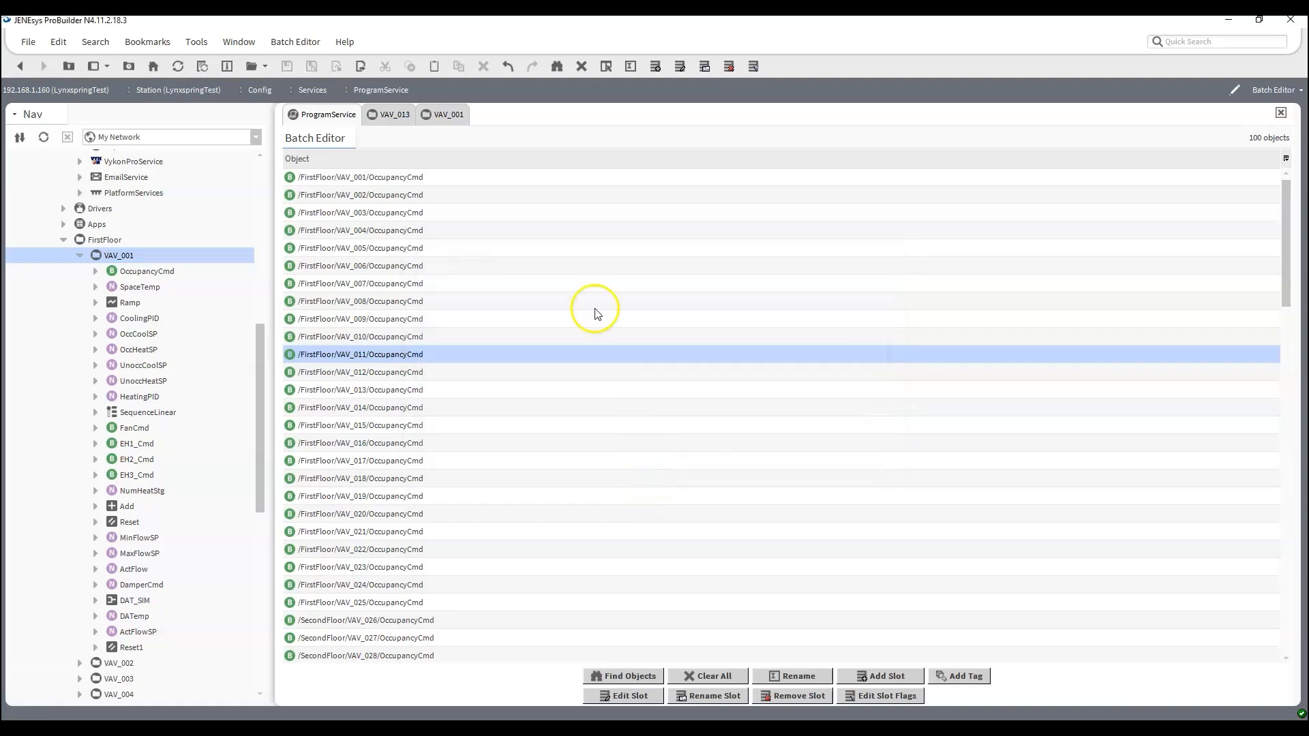
pyautogui.click(450, 114)
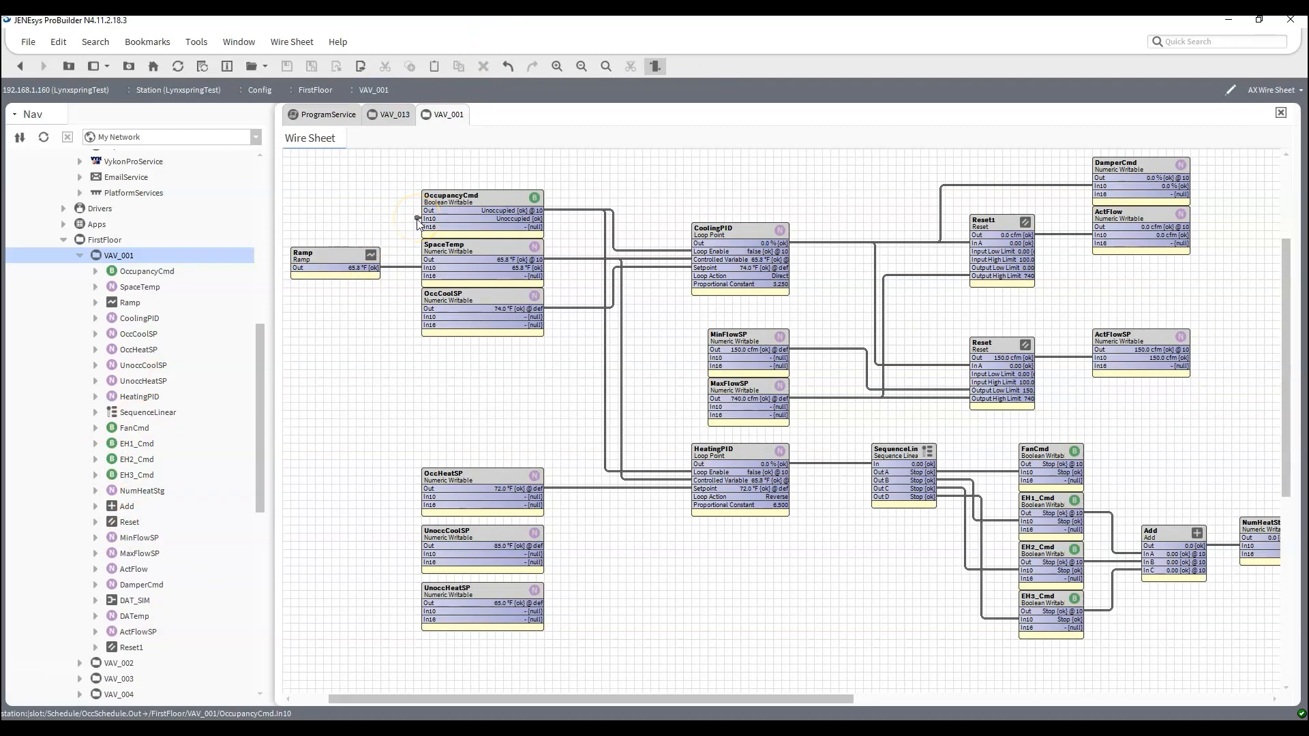
pyautogui.scroll(-10, 171, 378)
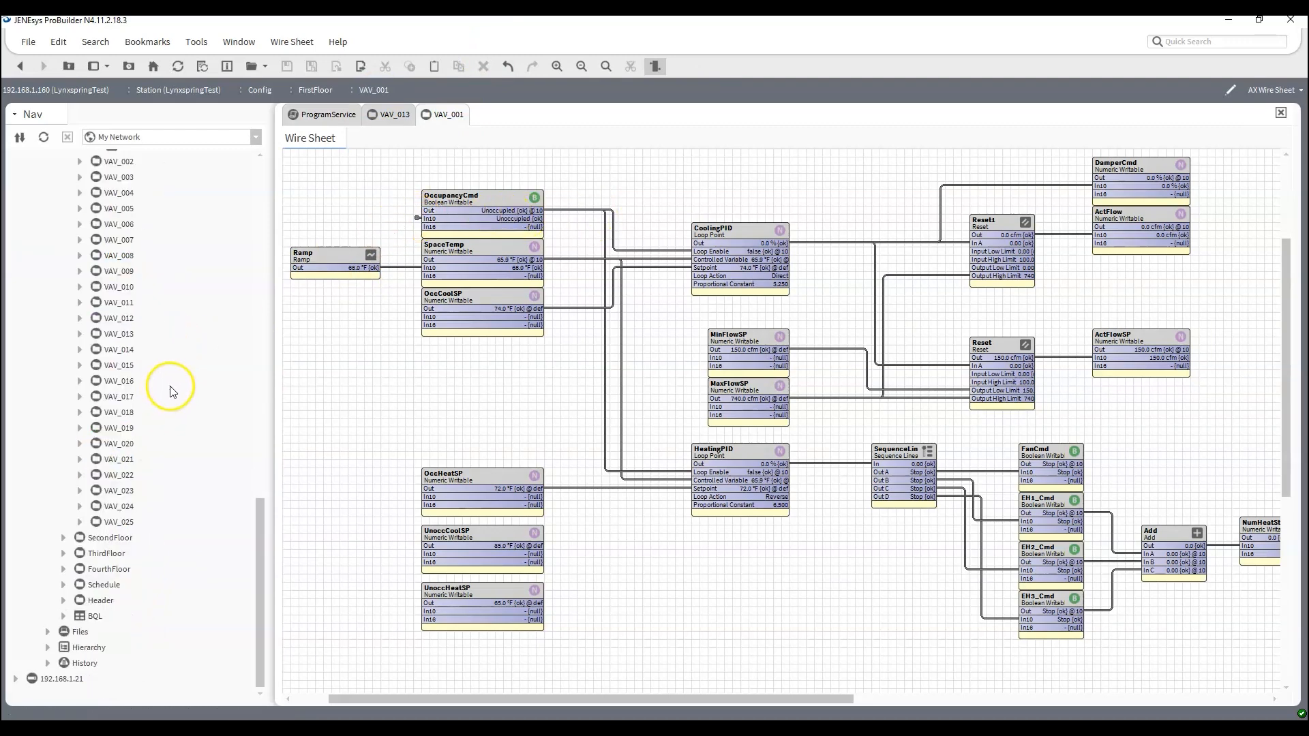
pyautogui.click(64, 585)
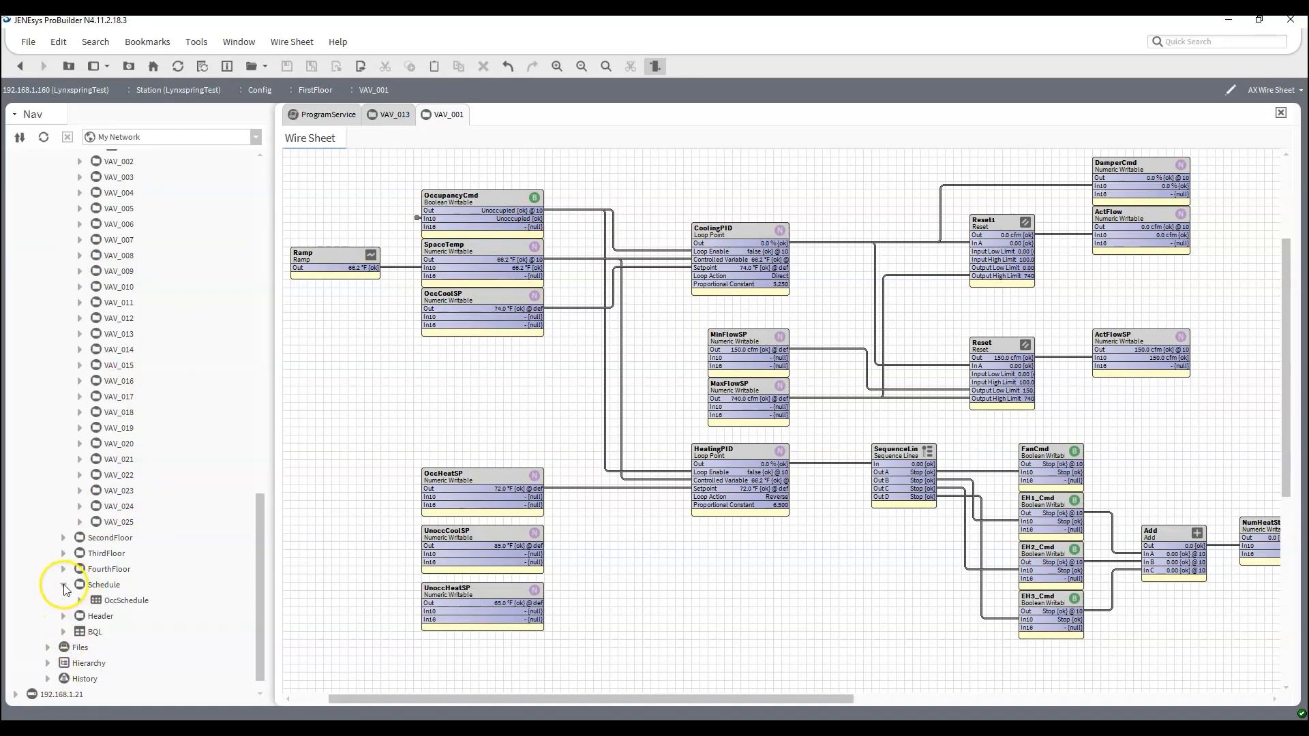
pyautogui.rightClick(114, 606)
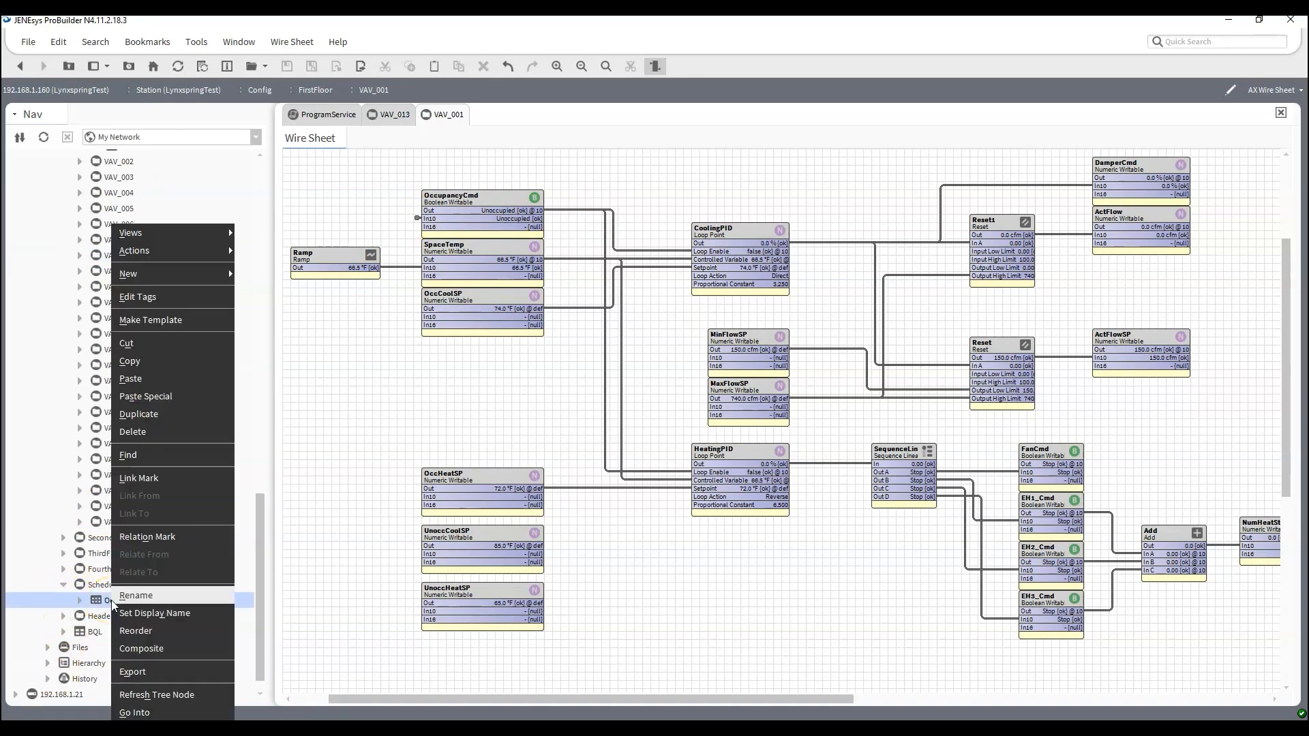
pyautogui.moveTo(219, 239)
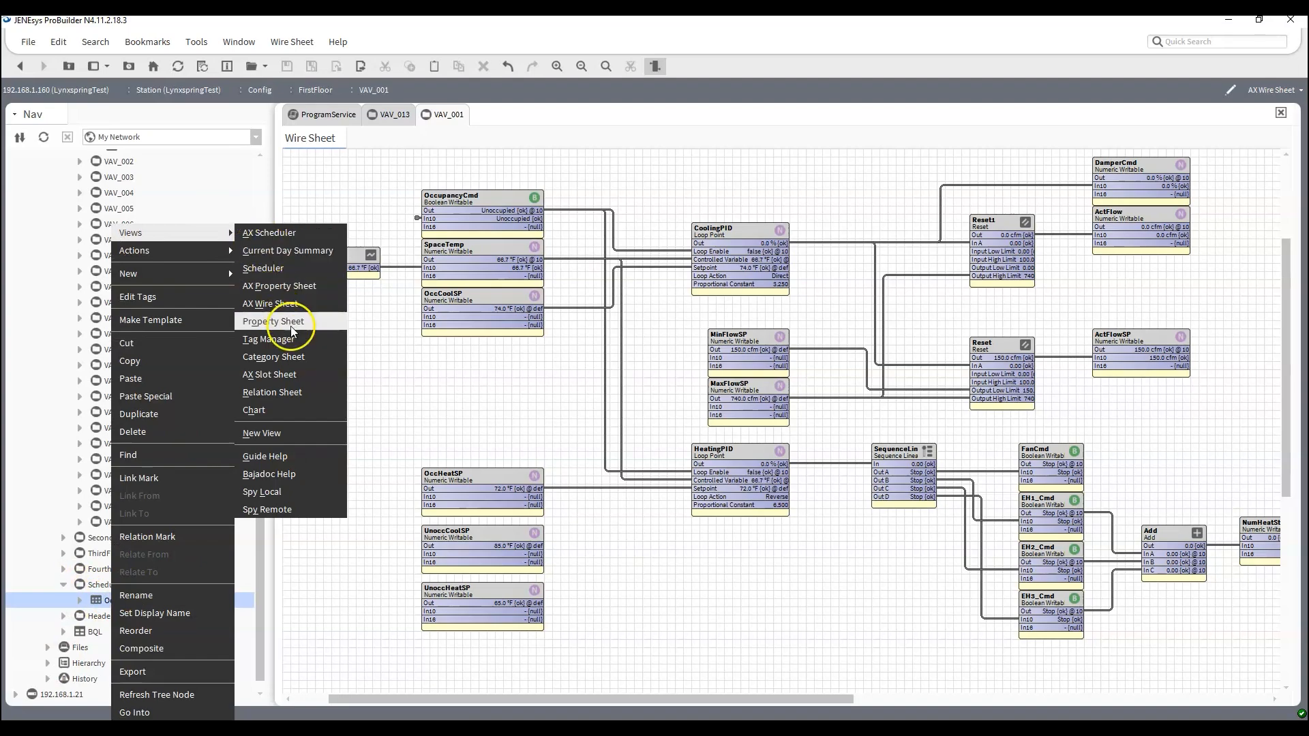
pyautogui.click(299, 393)
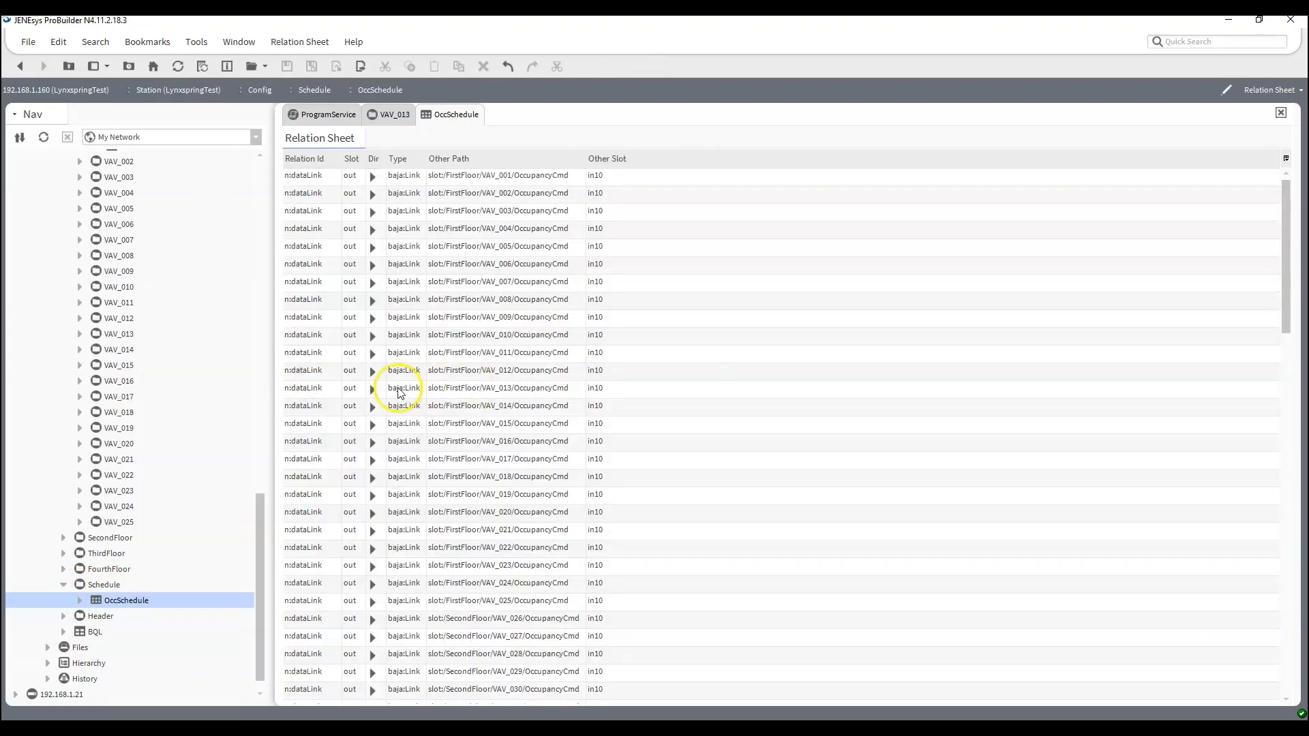
pyautogui.scroll(-6, 495, 208)
pyautogui.scroll(-17, 494, 209)
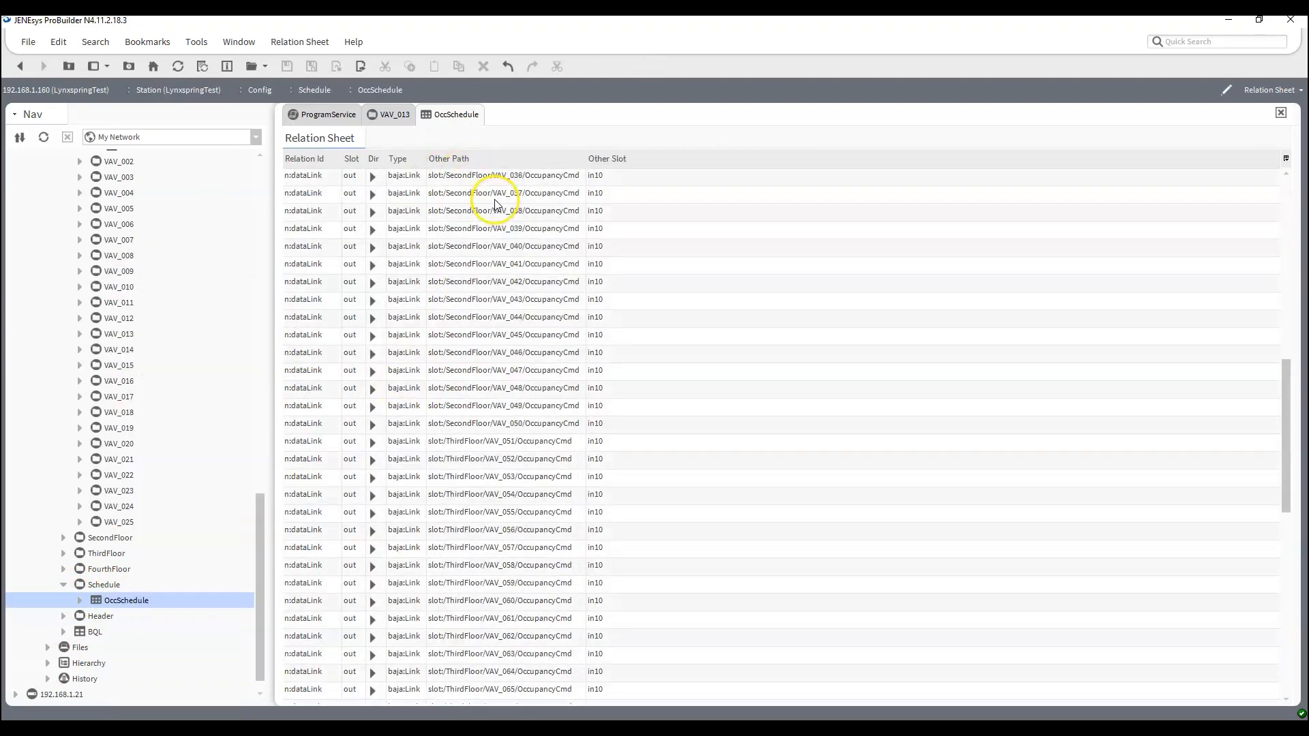
pyautogui.scroll(19, 495, 203)
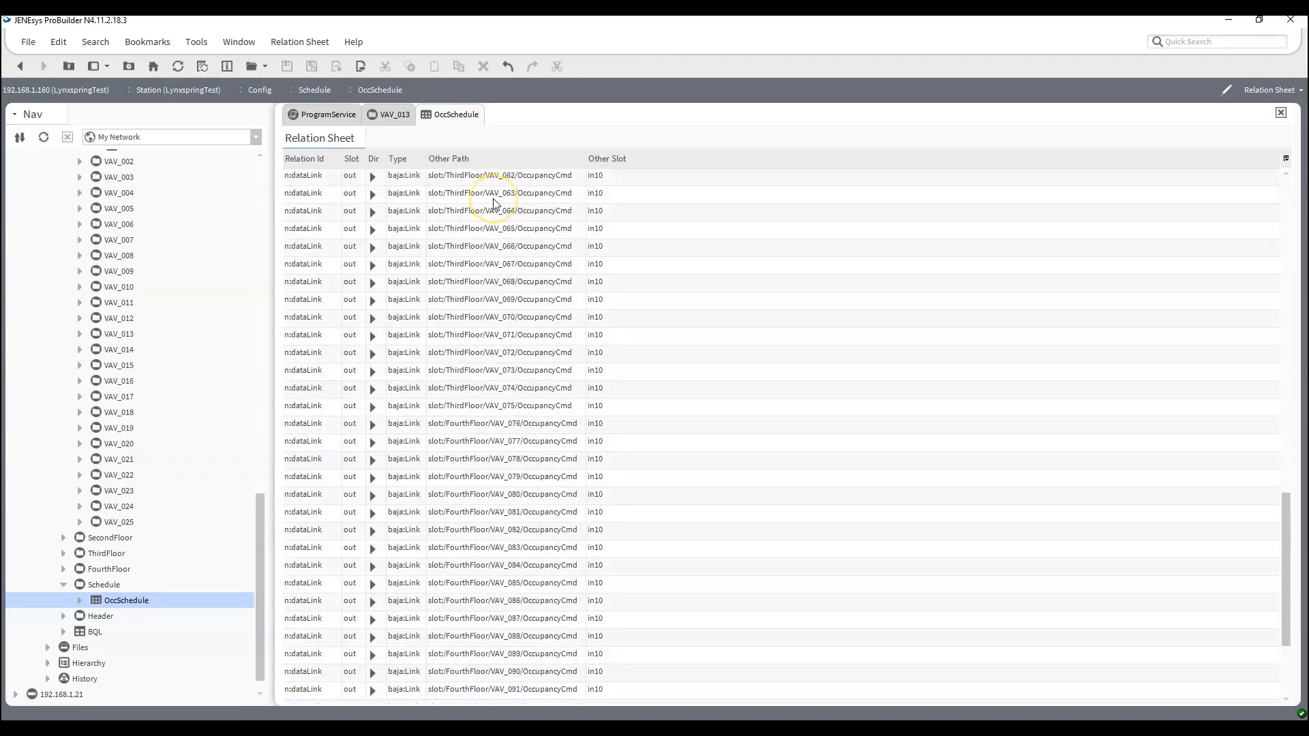
pyautogui.scroll(5, 495, 202)
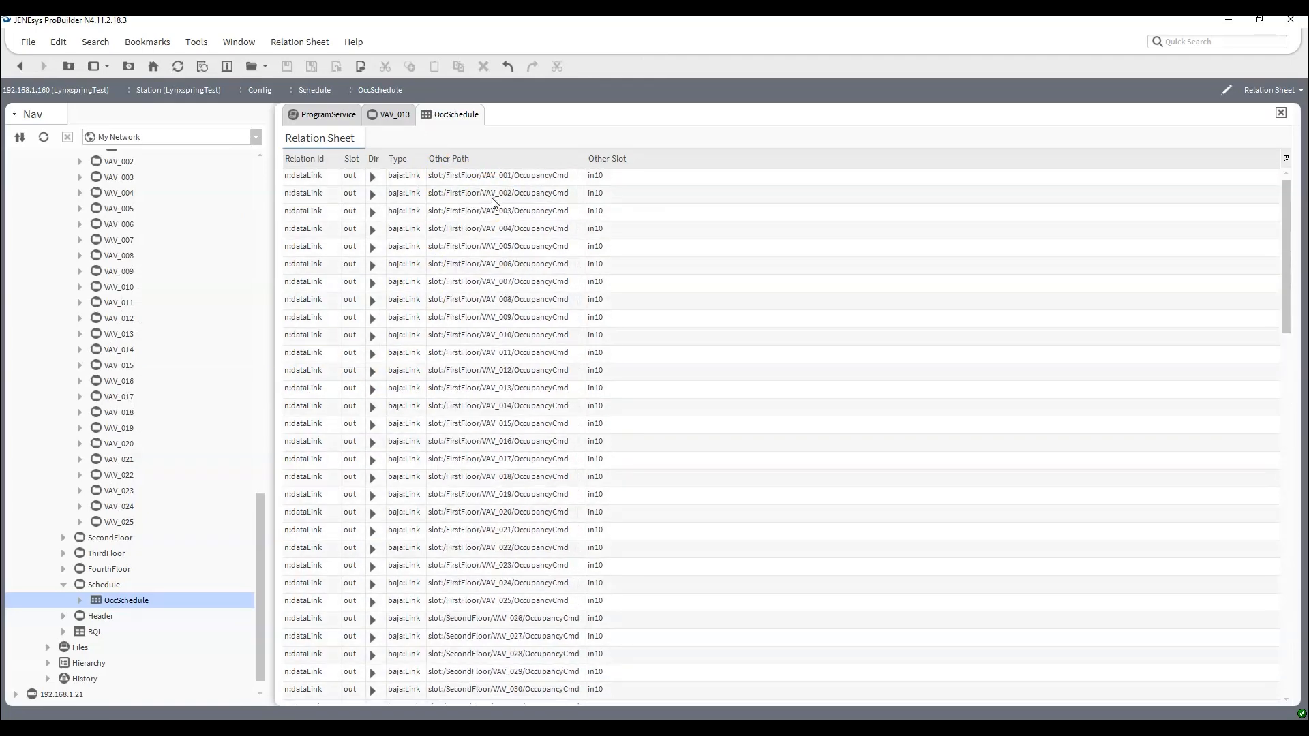
# Step: Clear the batch list in the ProgramService Batch Editor, find all components in Config named SpaceTemp, and review the list
pyautogui.click(315, 114)
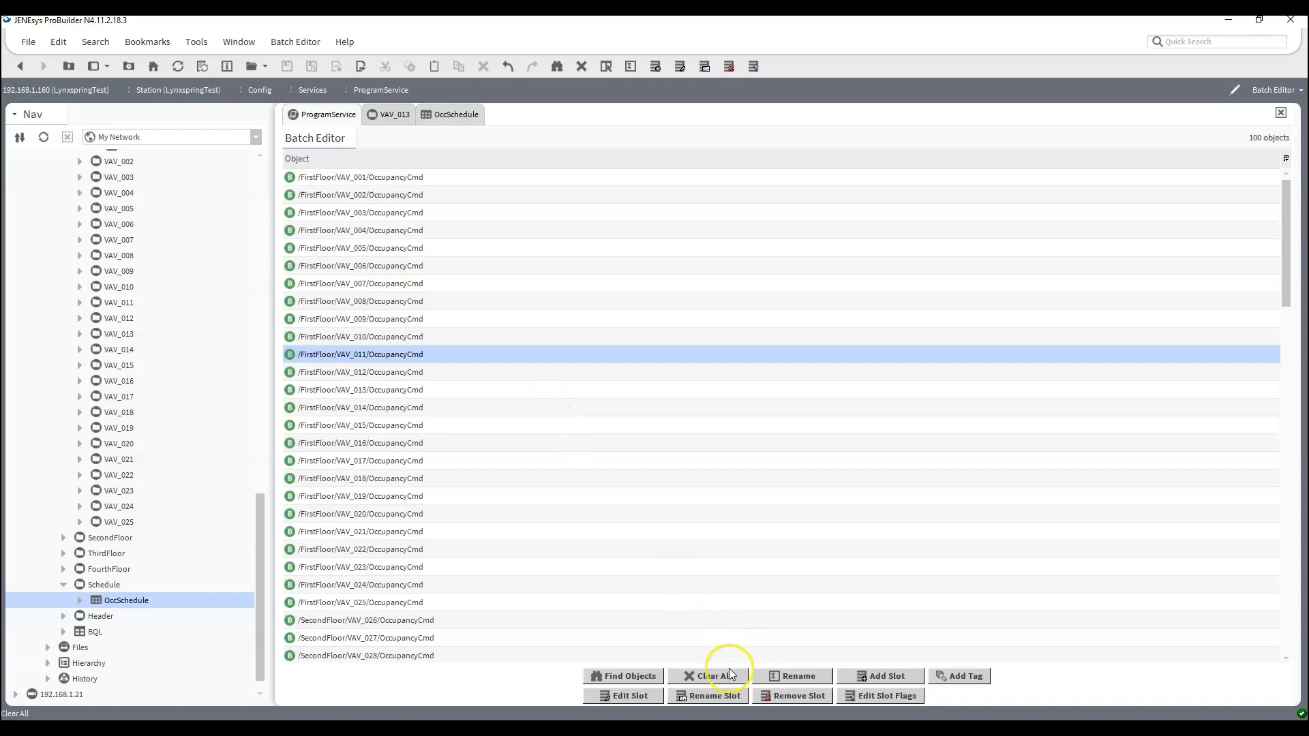
pyautogui.click(709, 678)
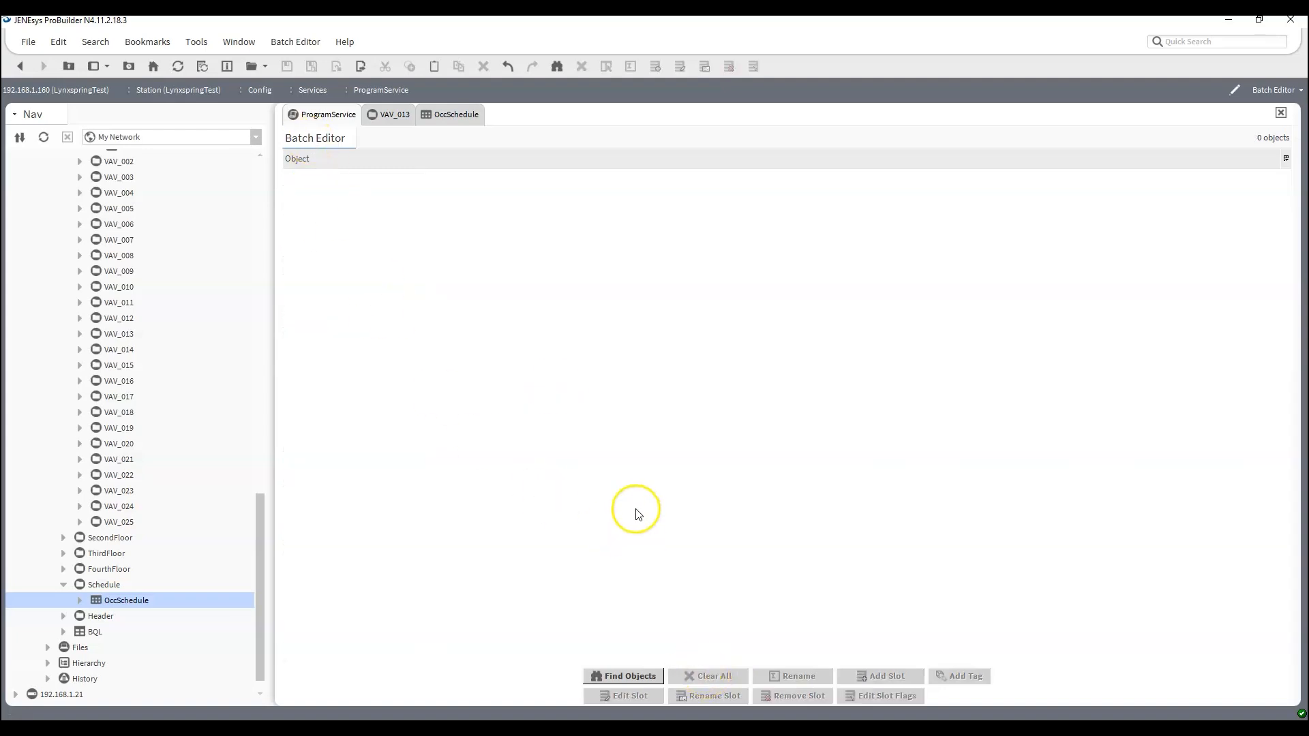
pyautogui.scroll(10, 132, 327)
pyautogui.scroll(-5, 133, 320)
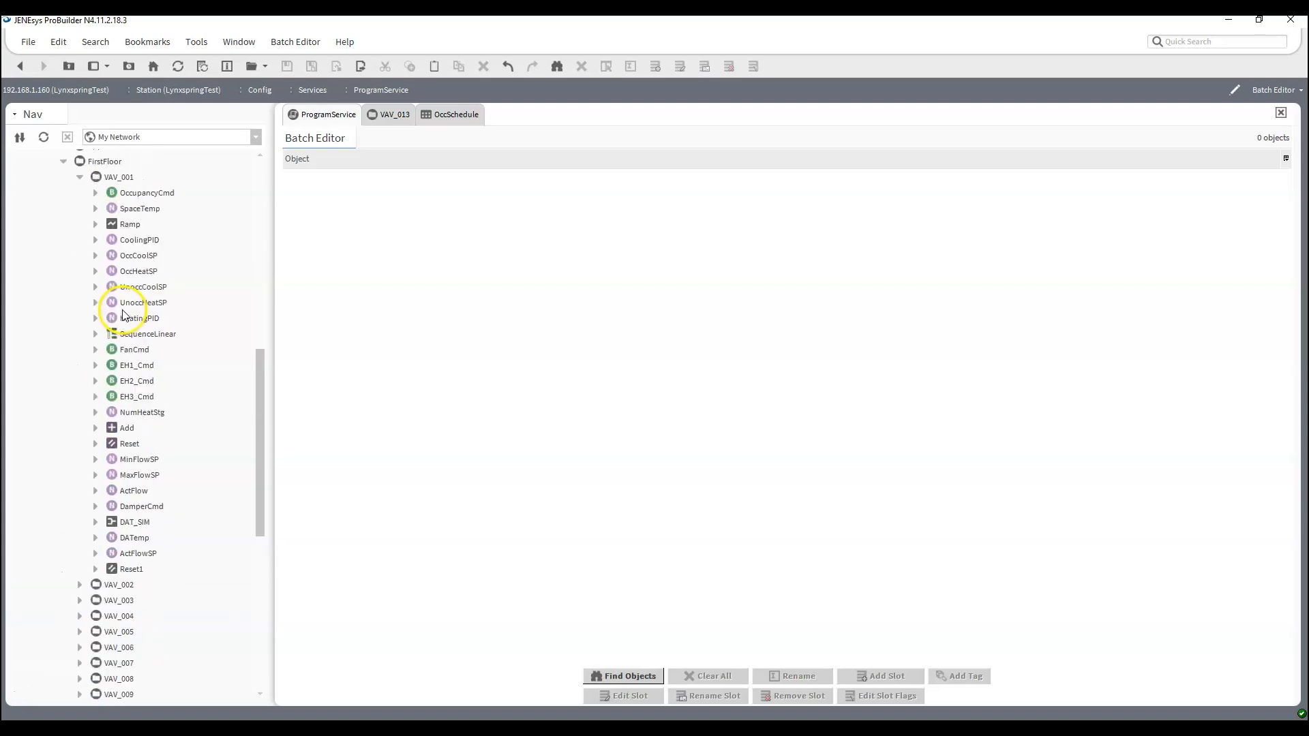
pyautogui.click(96, 208)
pyautogui.click(96, 208)
pyautogui.click(631, 677)
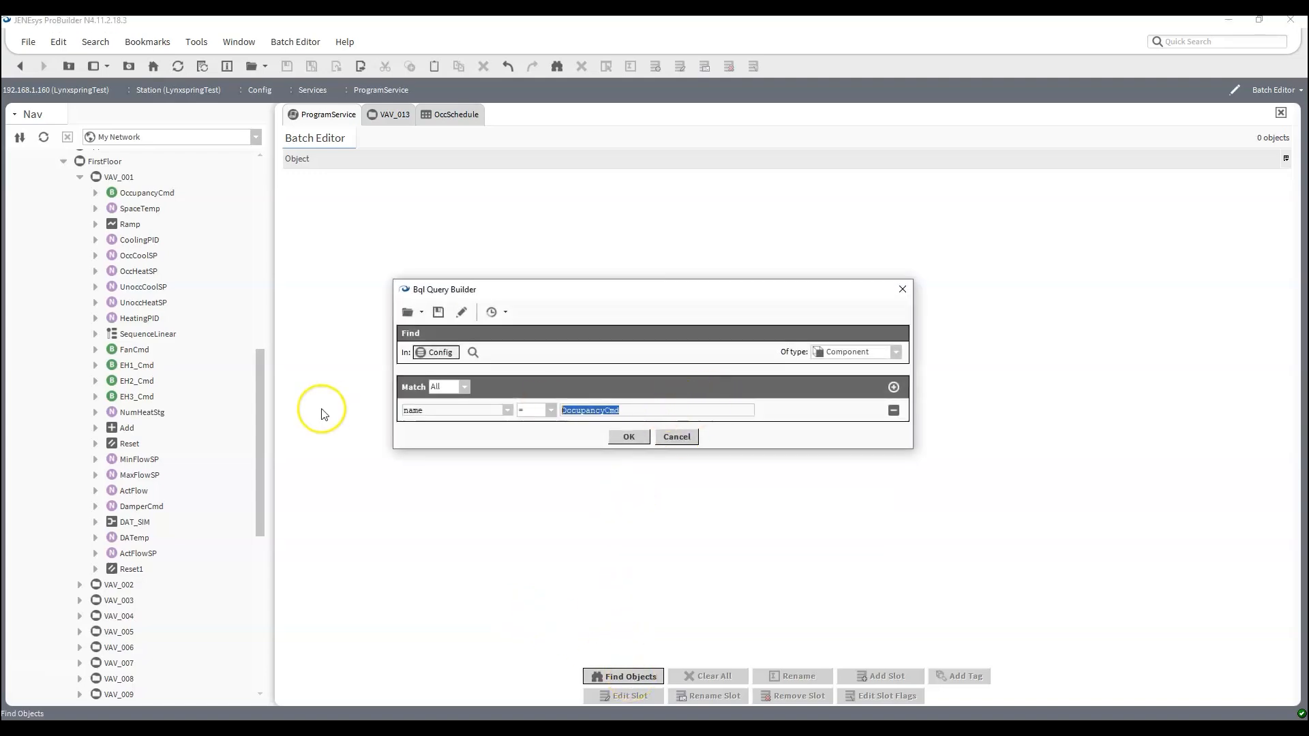
pyautogui.write('SpaceTemp')
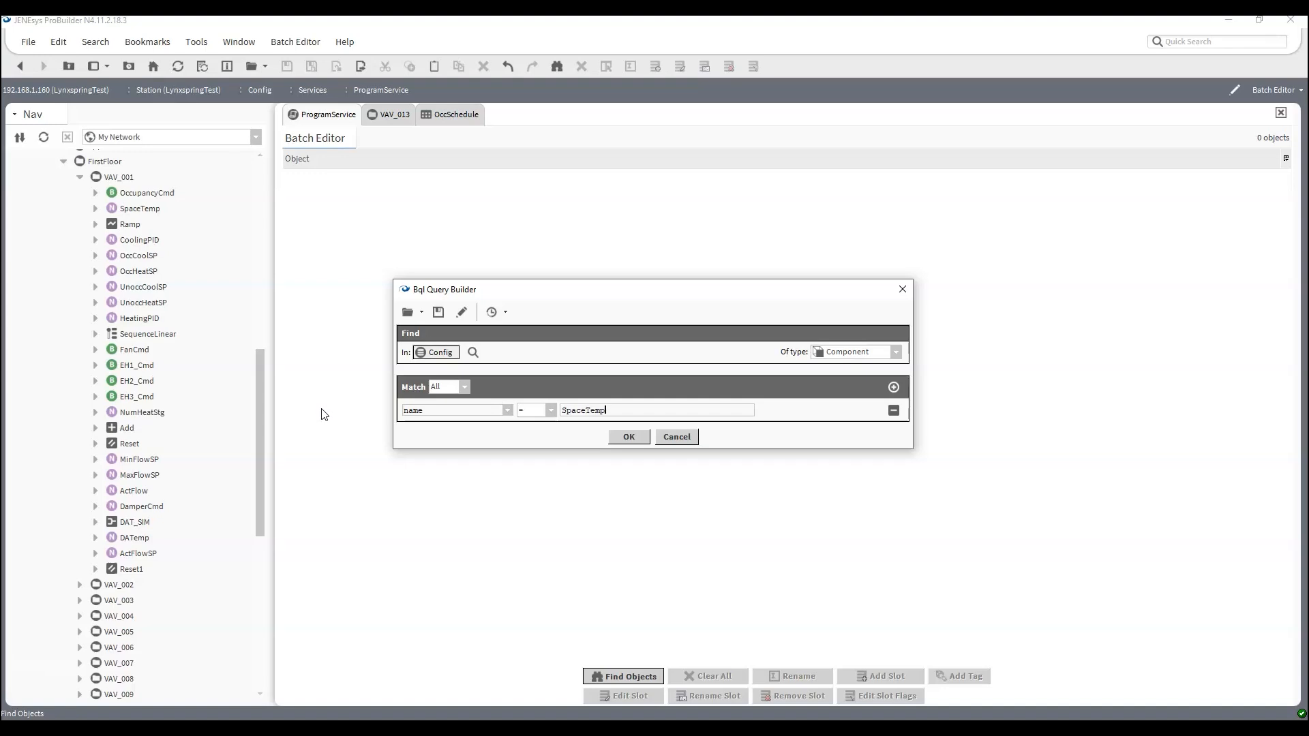
pyautogui.press('Return')
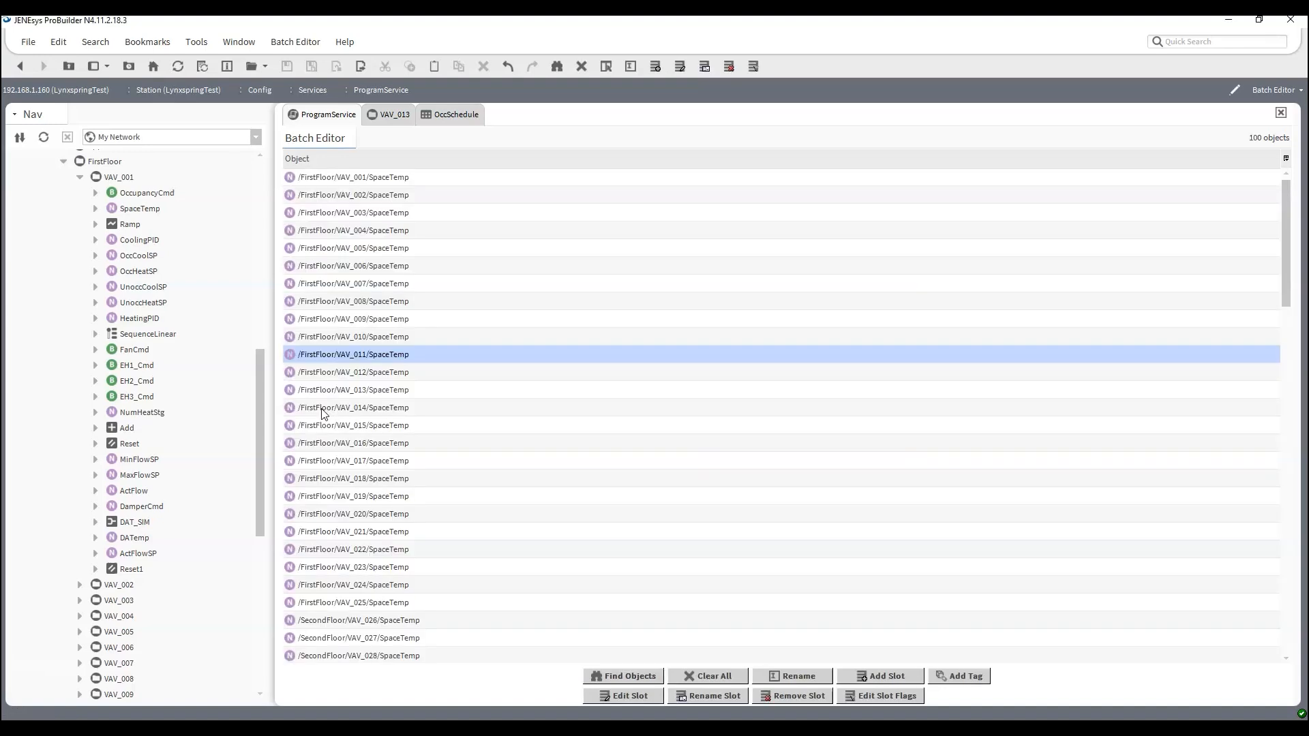
pyautogui.scroll(-15, 387, 290)
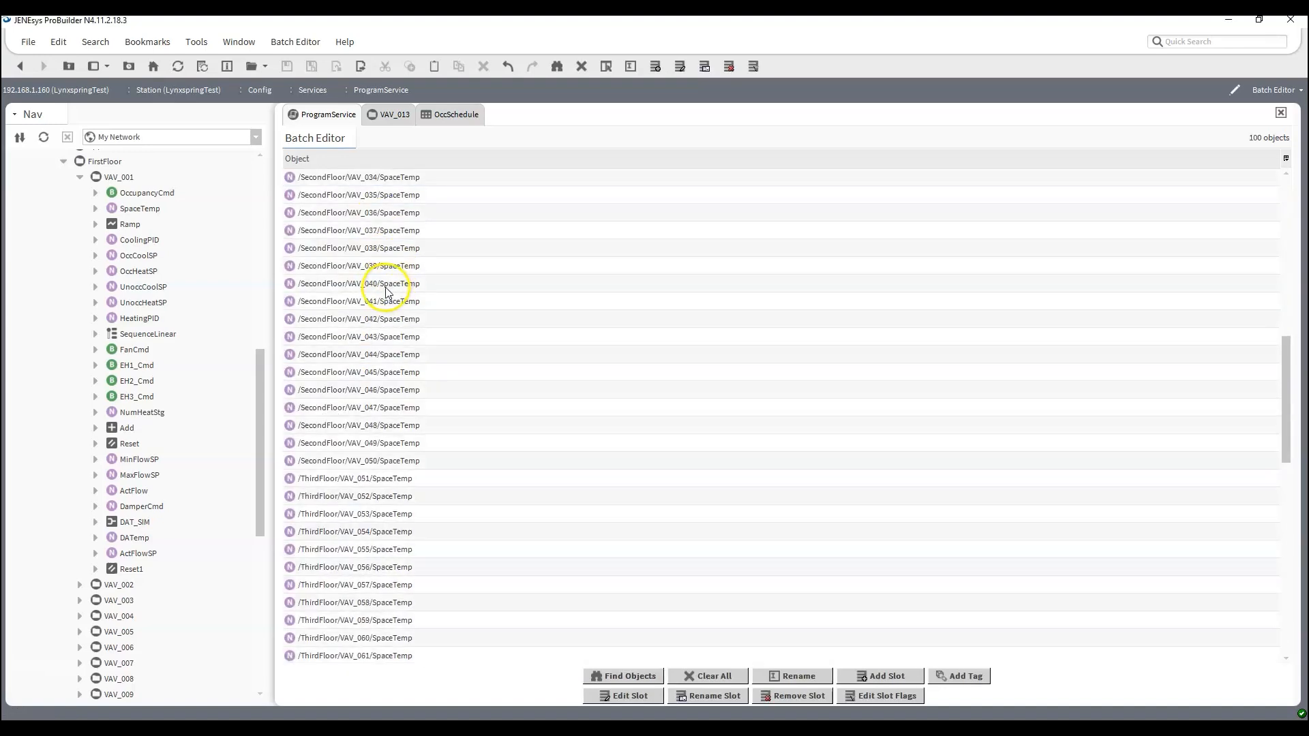
pyautogui.scroll(-10, 386, 293)
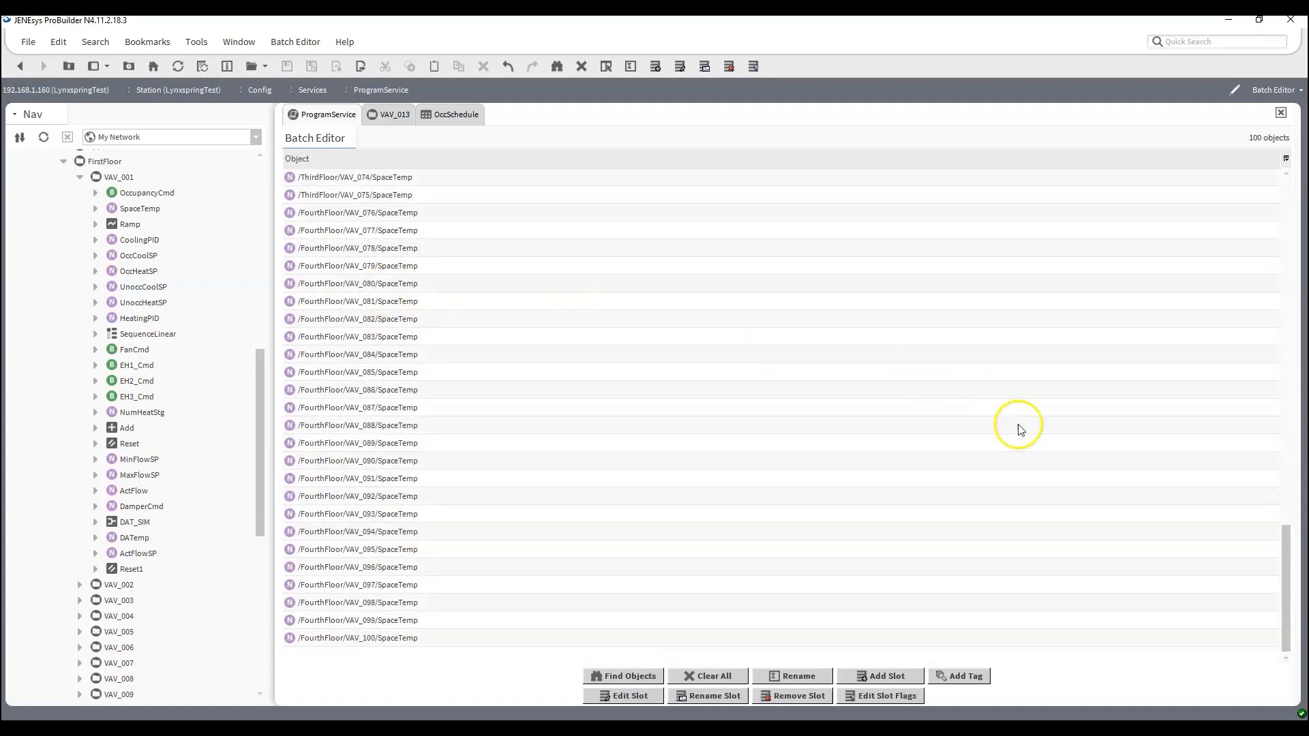
pyautogui.moveTo(1285, 566); pyautogui.dragTo(1221, 600)
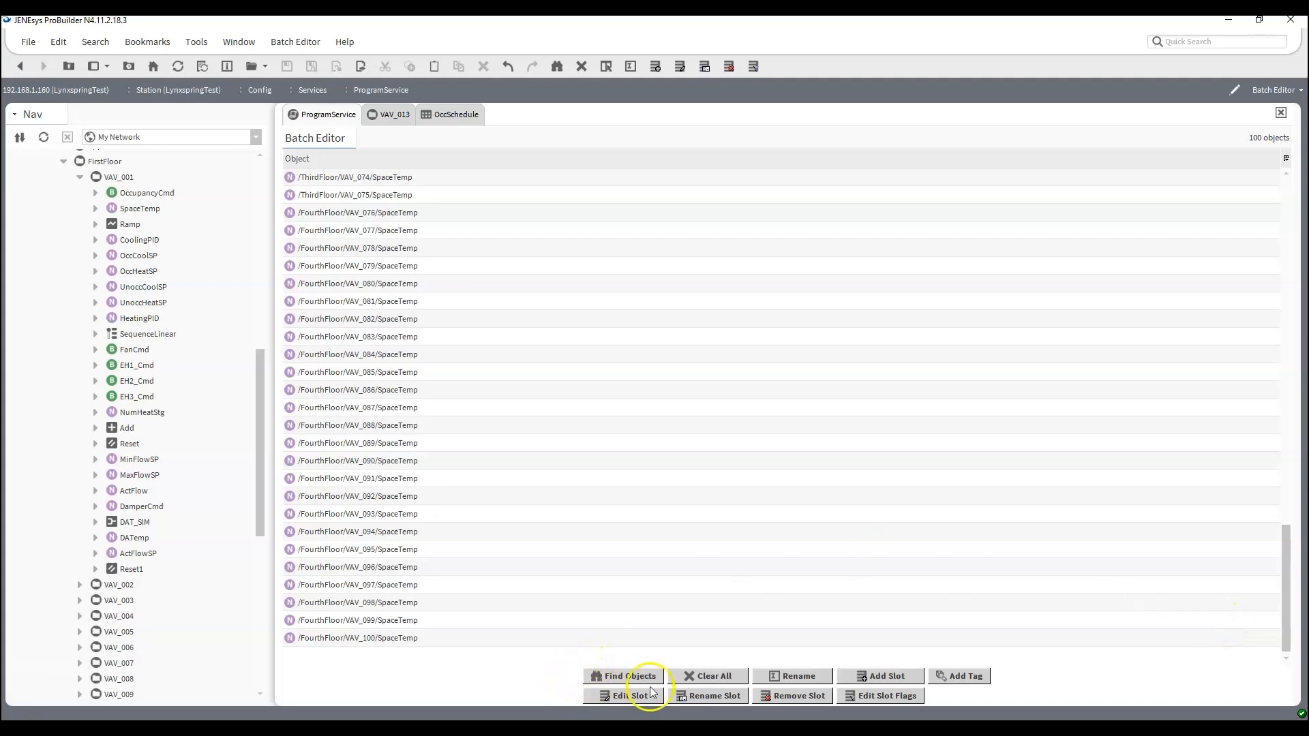
# Step: Start adding a slot named History of type history NumericIntervalHistoryExt to all SpaceTemp objects
pyautogui.click(870, 677)
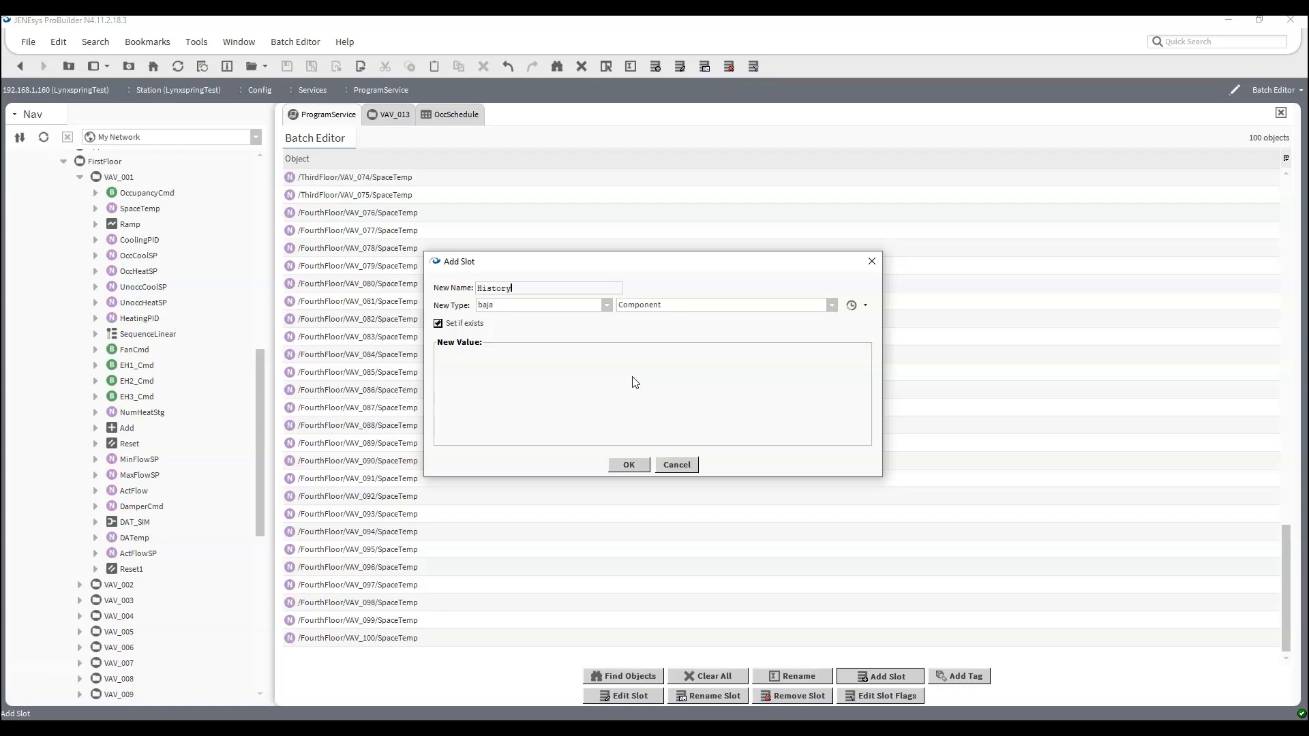
pyautogui.write('History')
pyautogui.click(607, 305)
pyautogui.moveTo(606, 337); pyautogui.dragTo(606, 386)
pyautogui.click(526, 389)
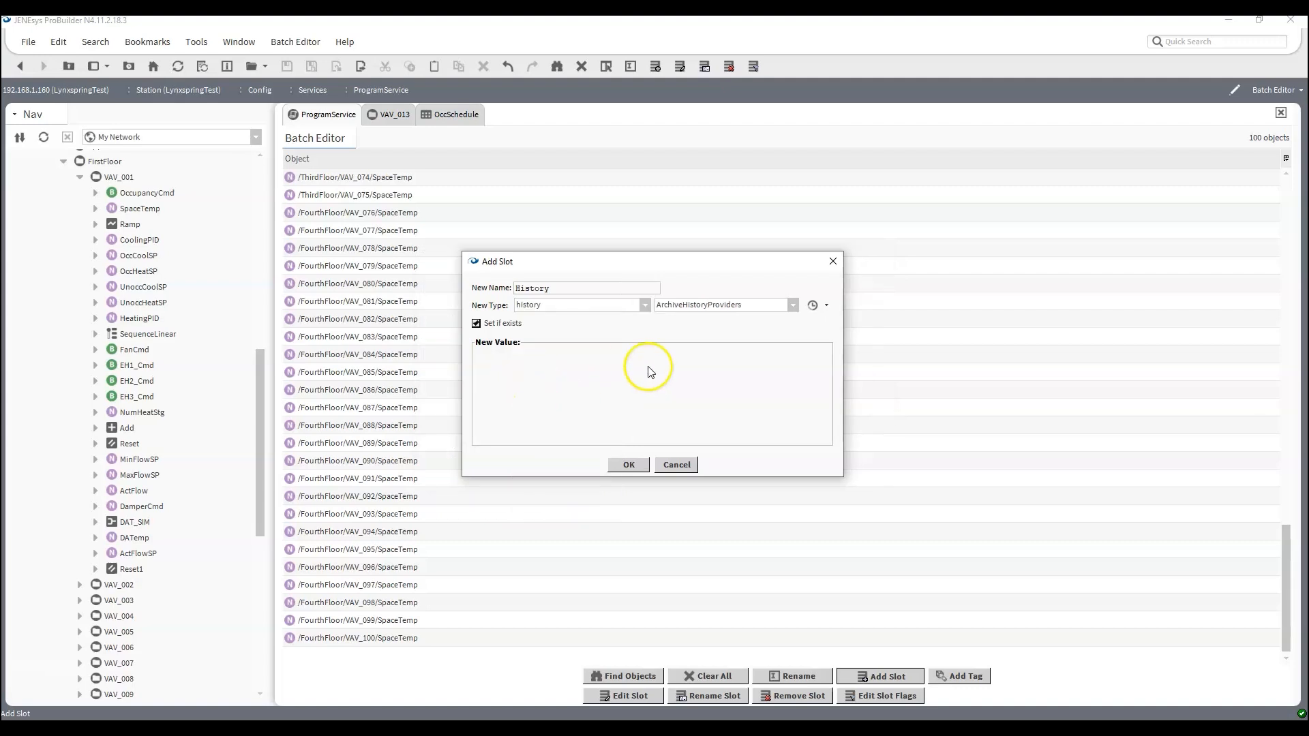
pyautogui.click(746, 307)
pyautogui.moveTo(791, 339); pyautogui.dragTo(796, 465)
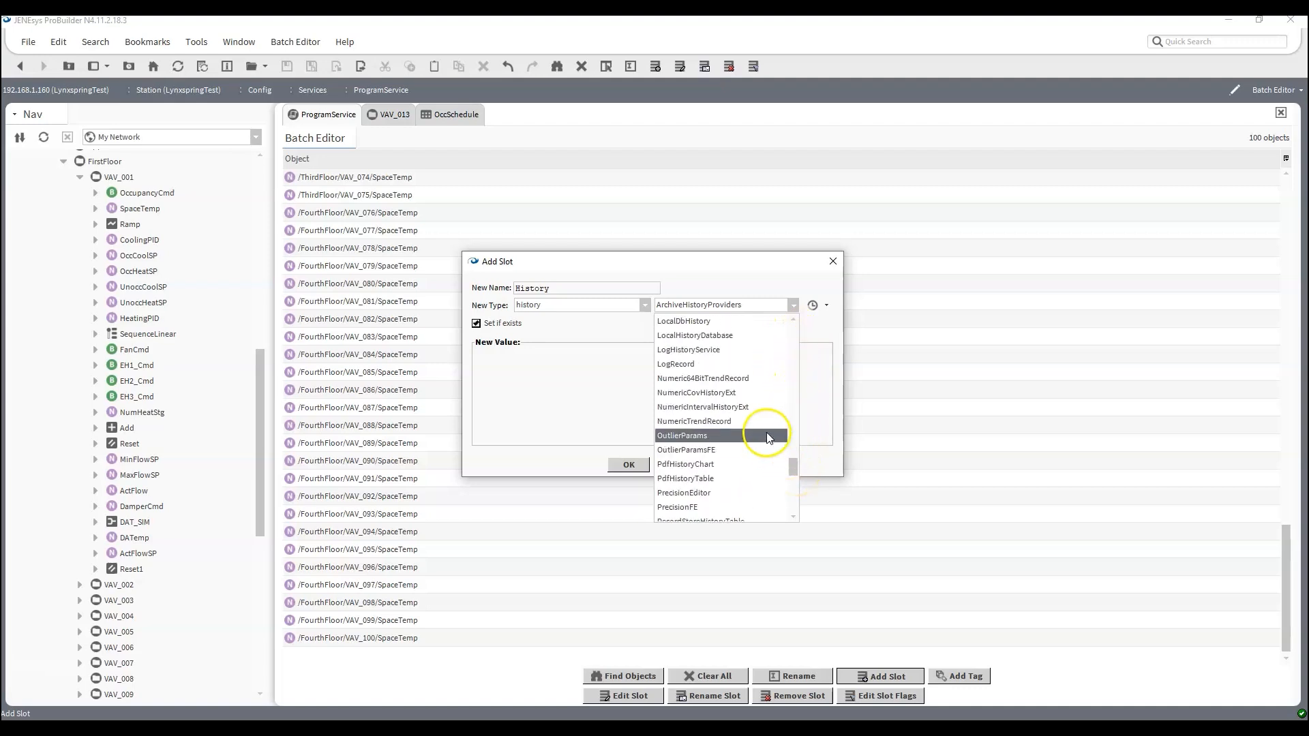
pyautogui.click(751, 412)
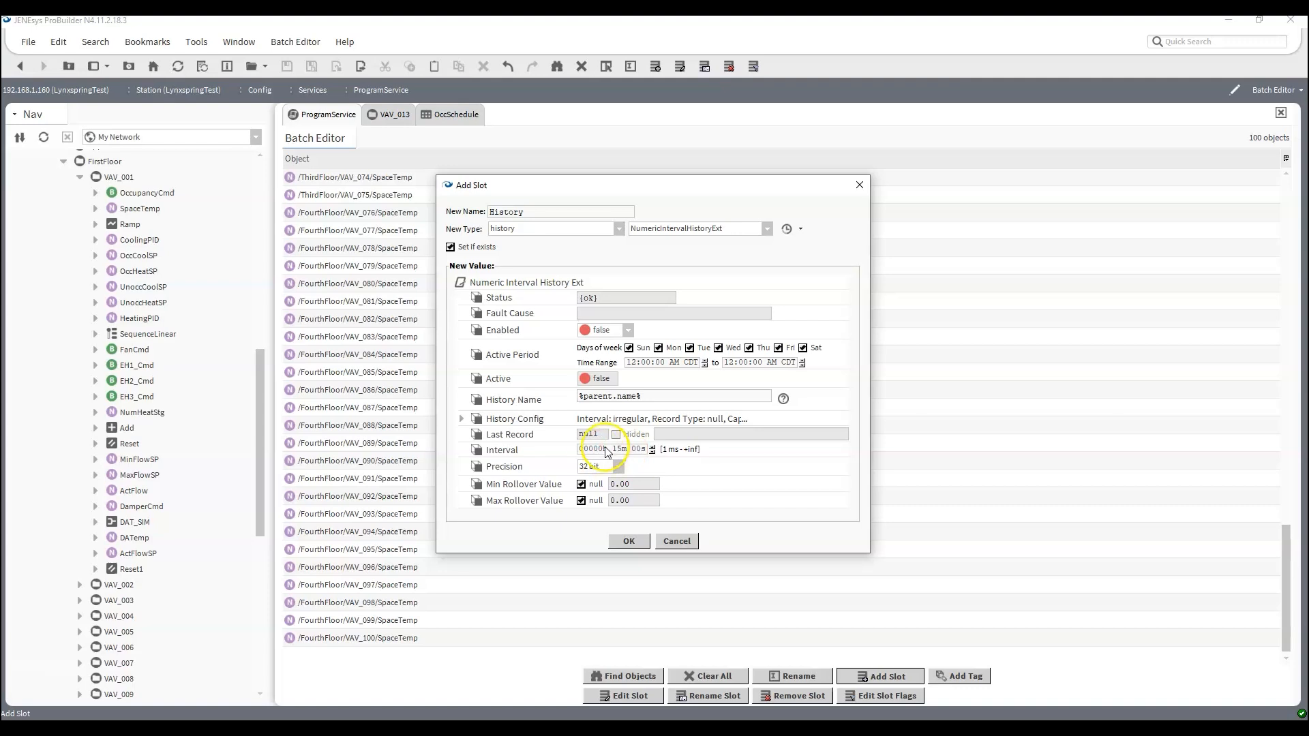
# Step: Set the history extension's capacity to 672 records and its History Name to %parent.parent.name%_%parent.name%
pyautogui.click(461, 420)
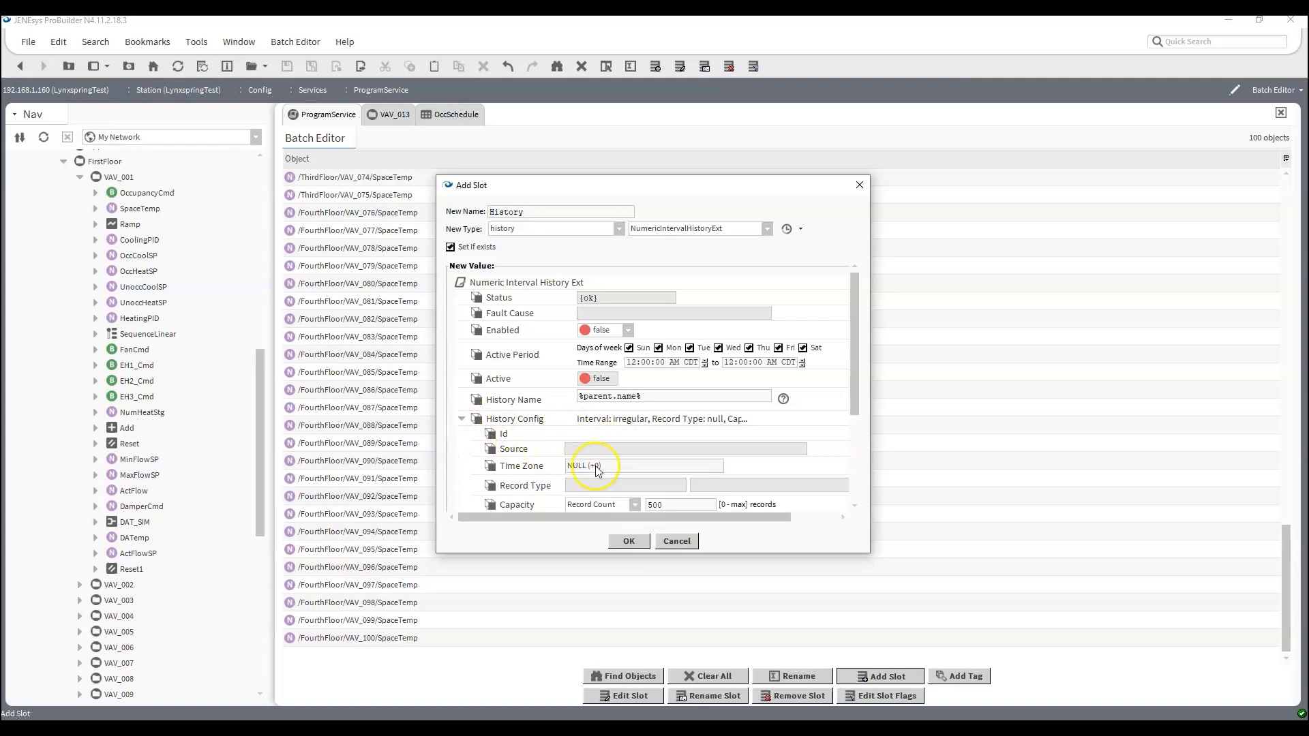
pyautogui.scroll(-3, 598, 468)
pyautogui.doubleClick(671, 412)
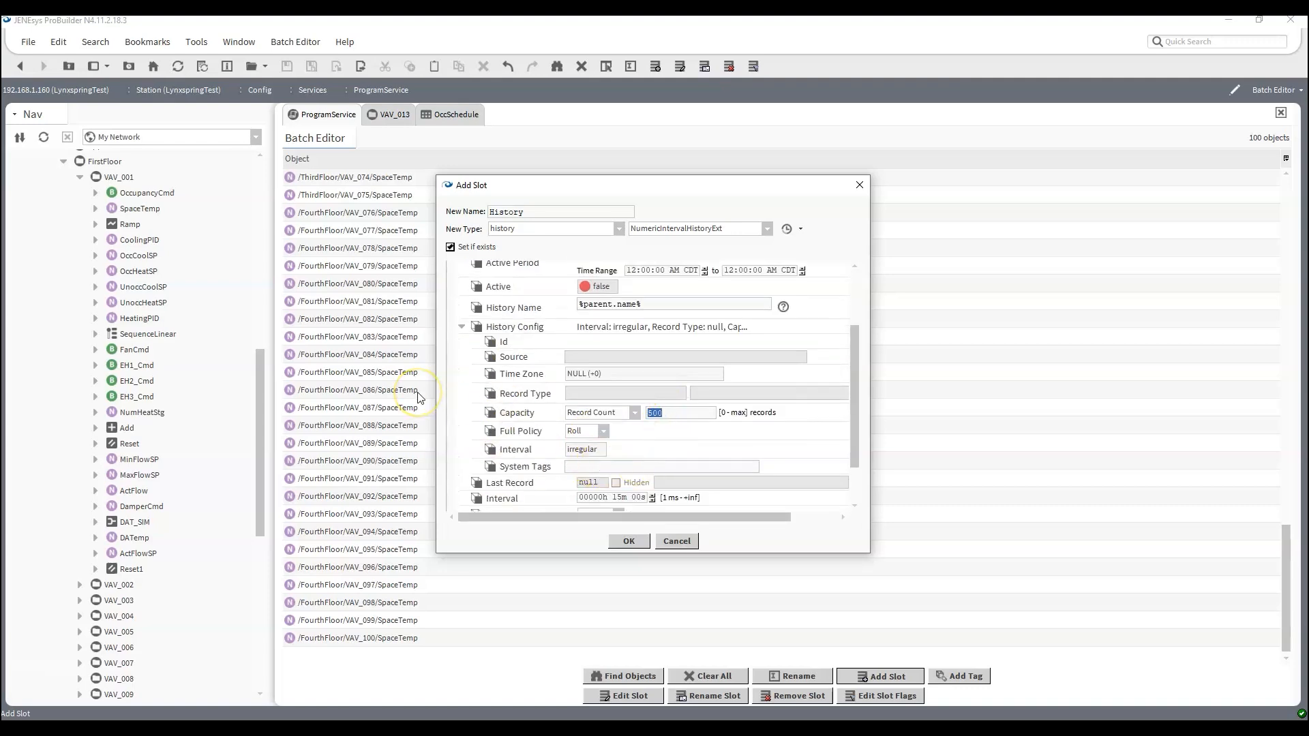
pyautogui.write('672')
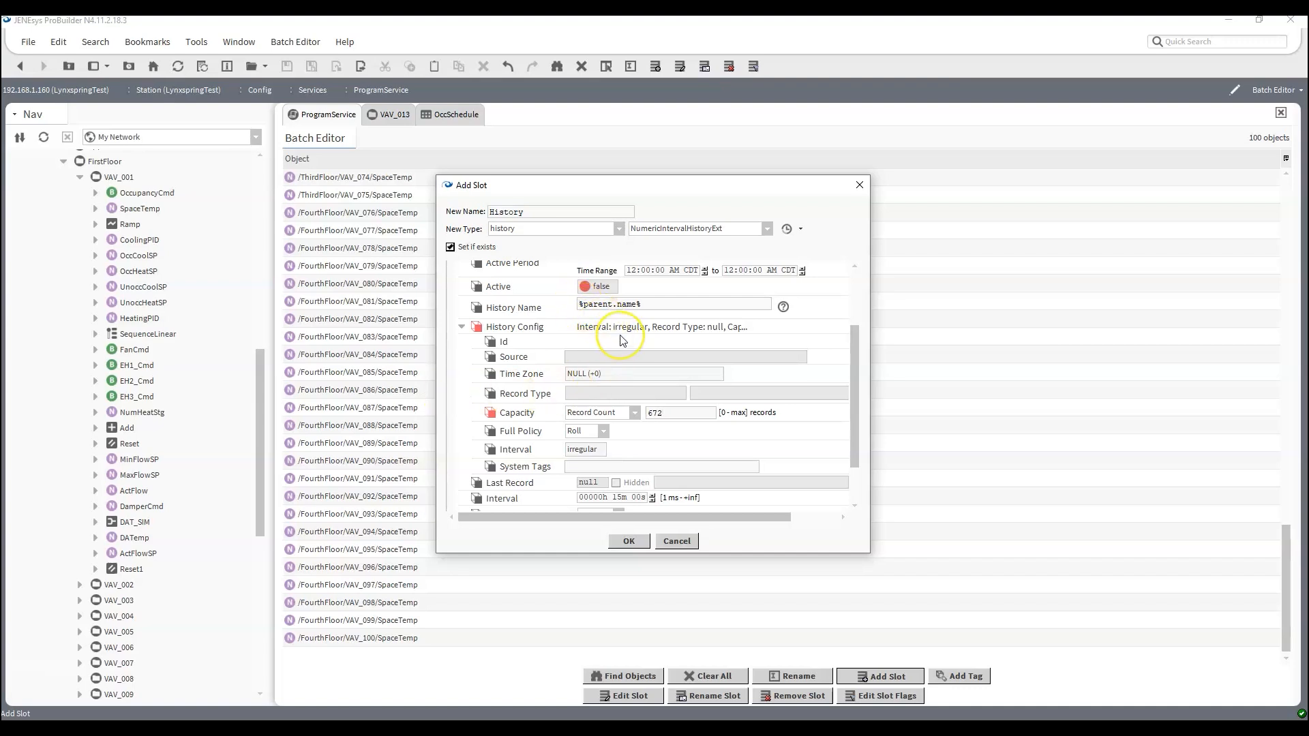
pyautogui.write('parent.parent.name%_')
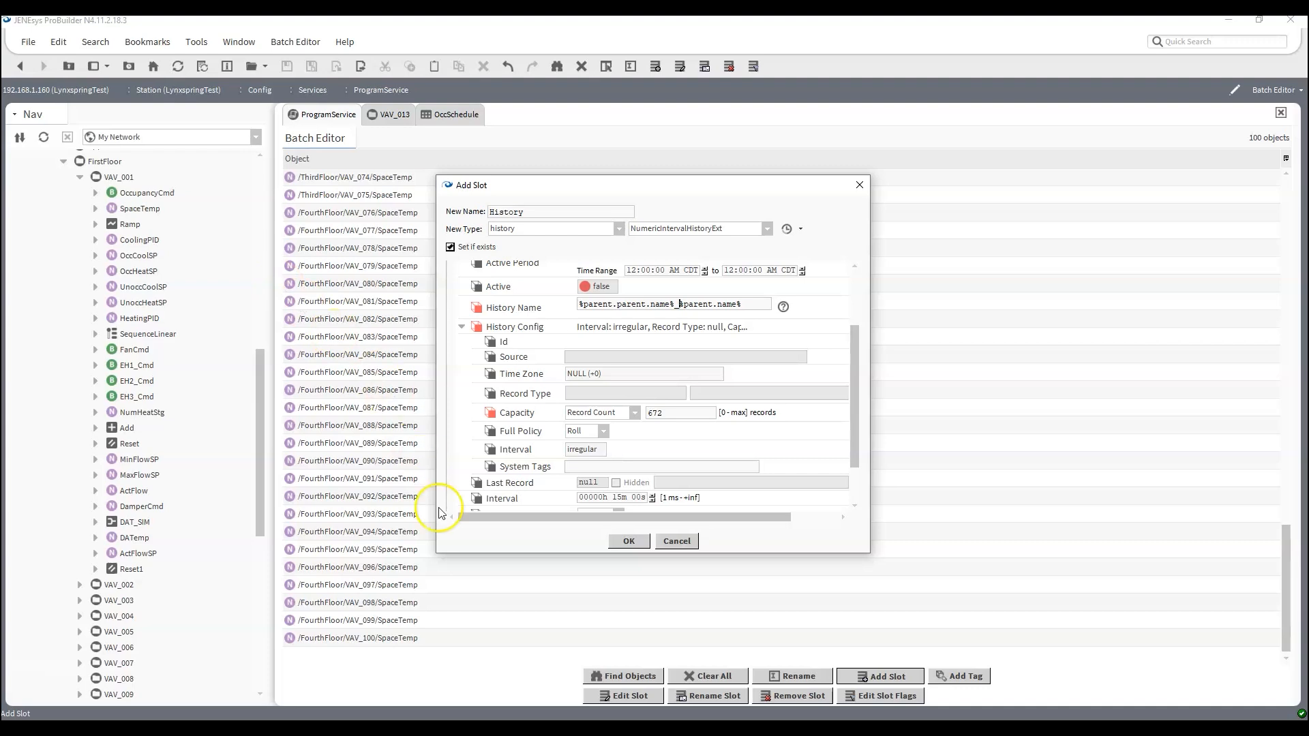
# Step: Set the history extension's Enabled property to true, add it to all SpaceTemp objects, and review and close the batch results
pyautogui.scroll(3, 593, 395)
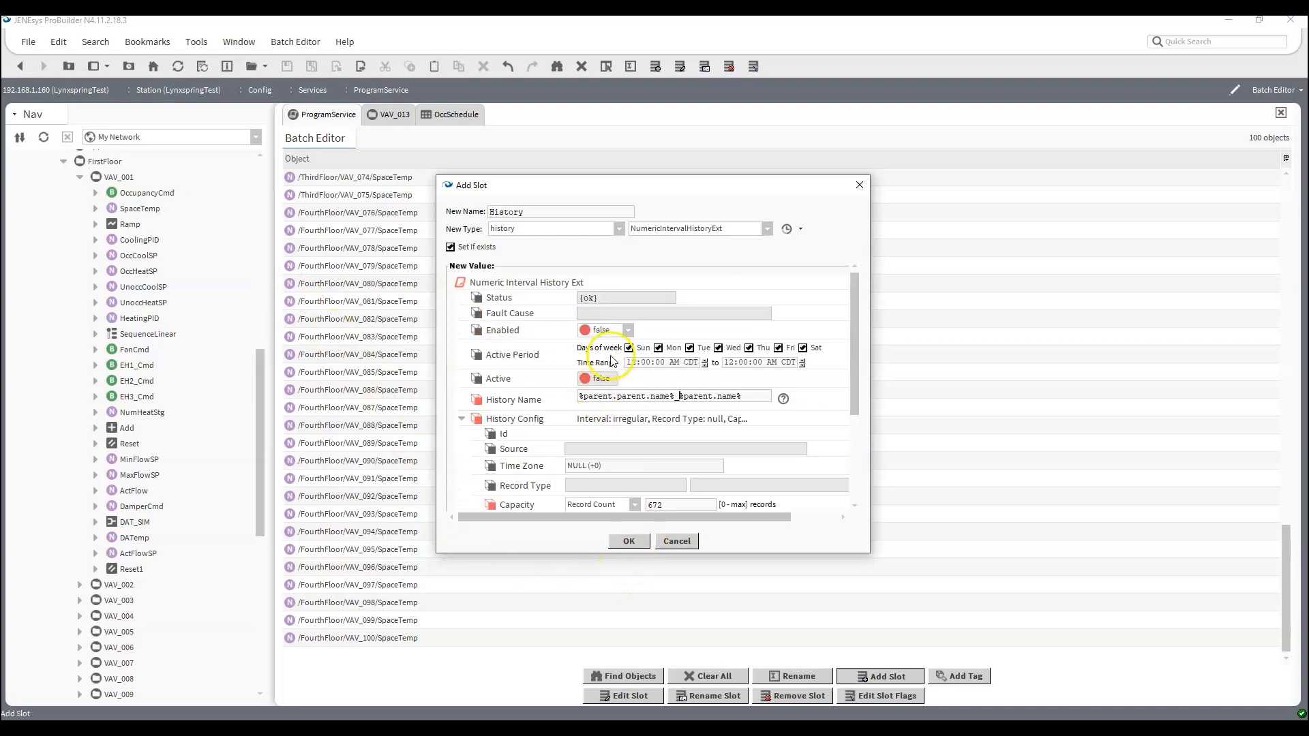
pyautogui.click(619, 330)
pyautogui.click(604, 360)
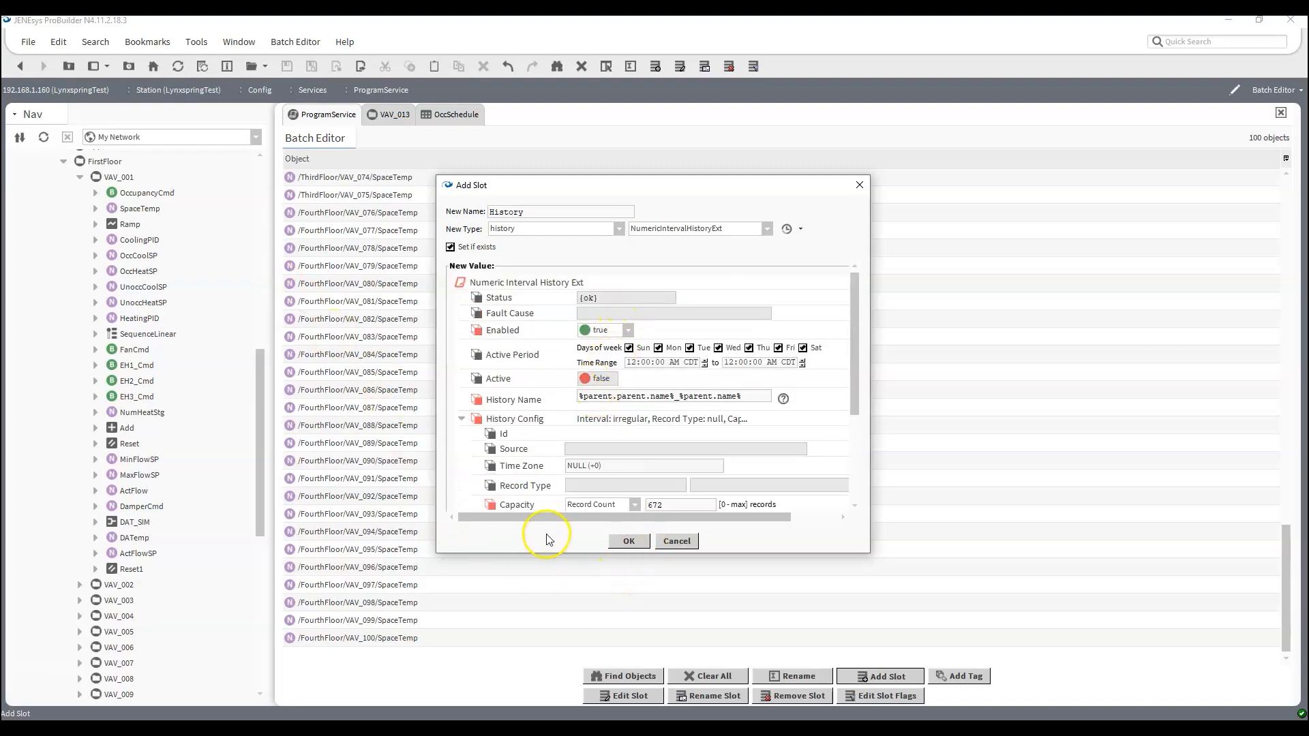
pyautogui.click(624, 543)
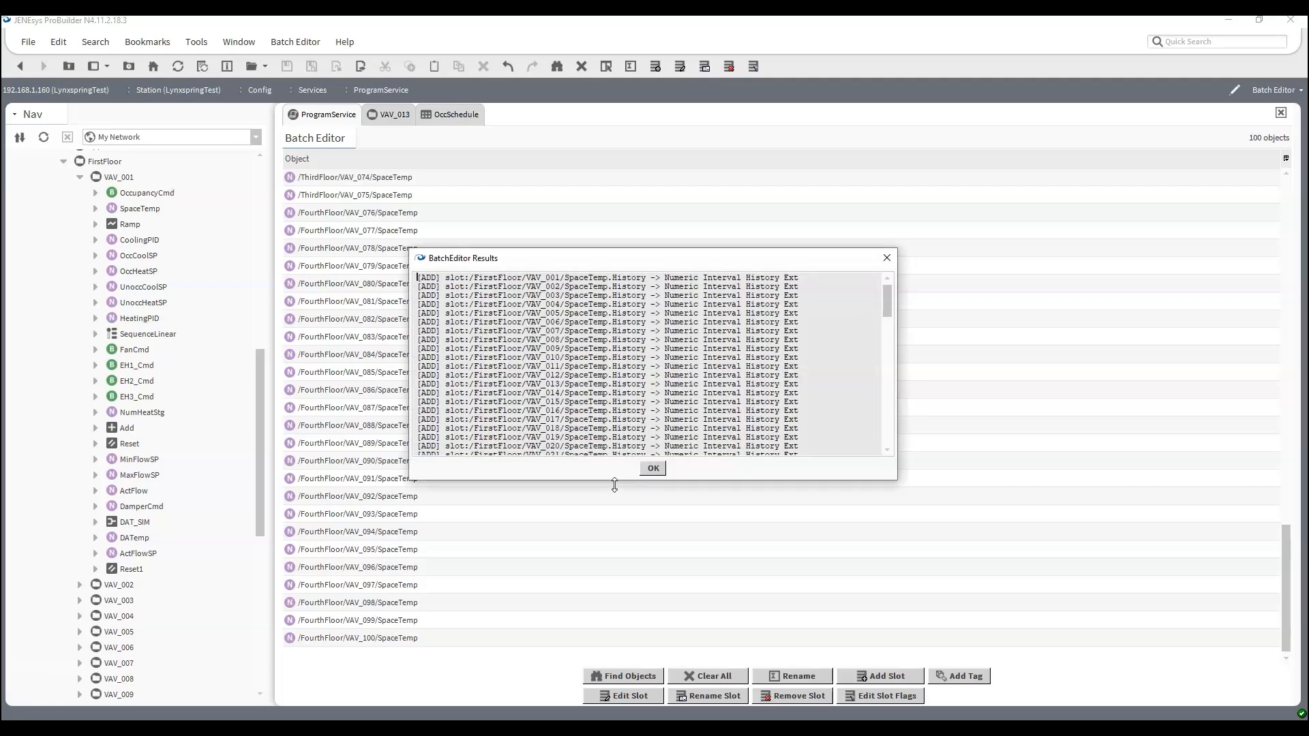
pyautogui.scroll(-15, 634, 361)
pyautogui.scroll(-8, 639, 366)
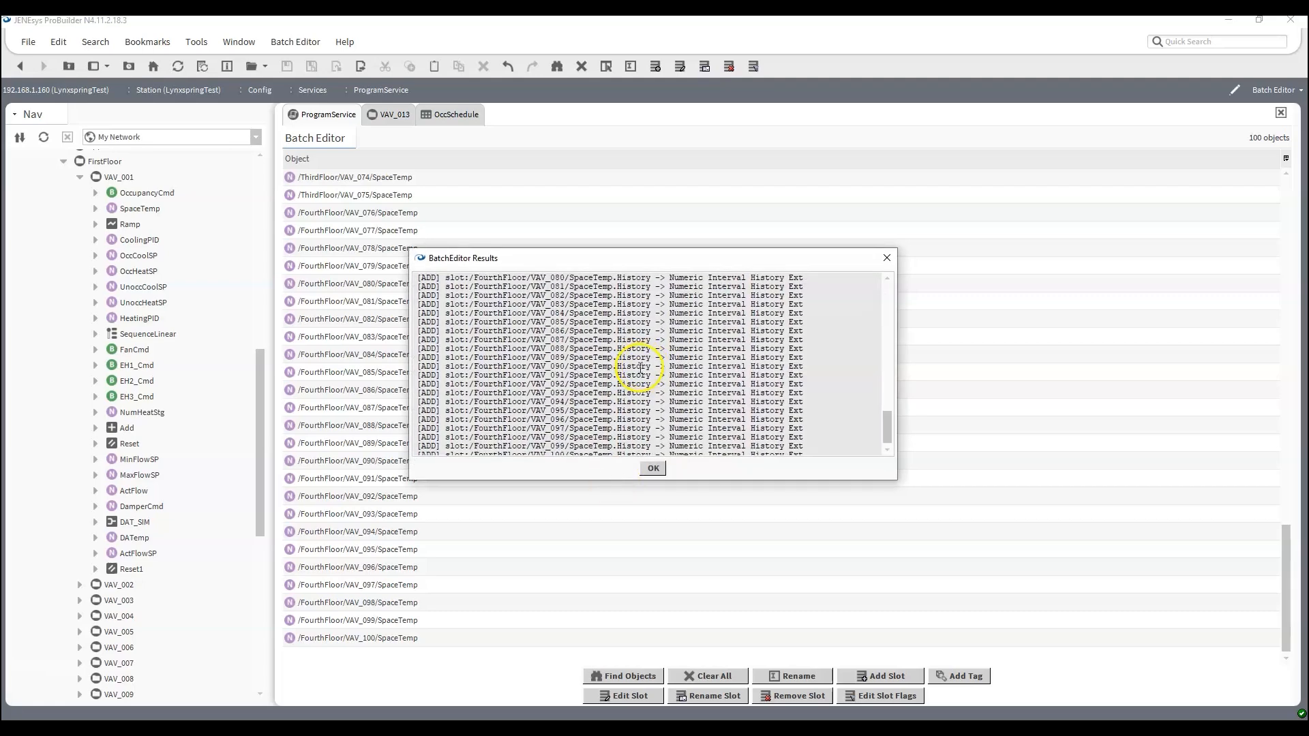
pyautogui.click(653, 468)
# Step: Expand the SpaceTemp point of VAV_001 in the station tree to check its contents, and collapse it again
pyautogui.scroll(-10, 75, 484)
pyautogui.scroll(8, 72, 487)
pyautogui.scroll(3, 73, 488)
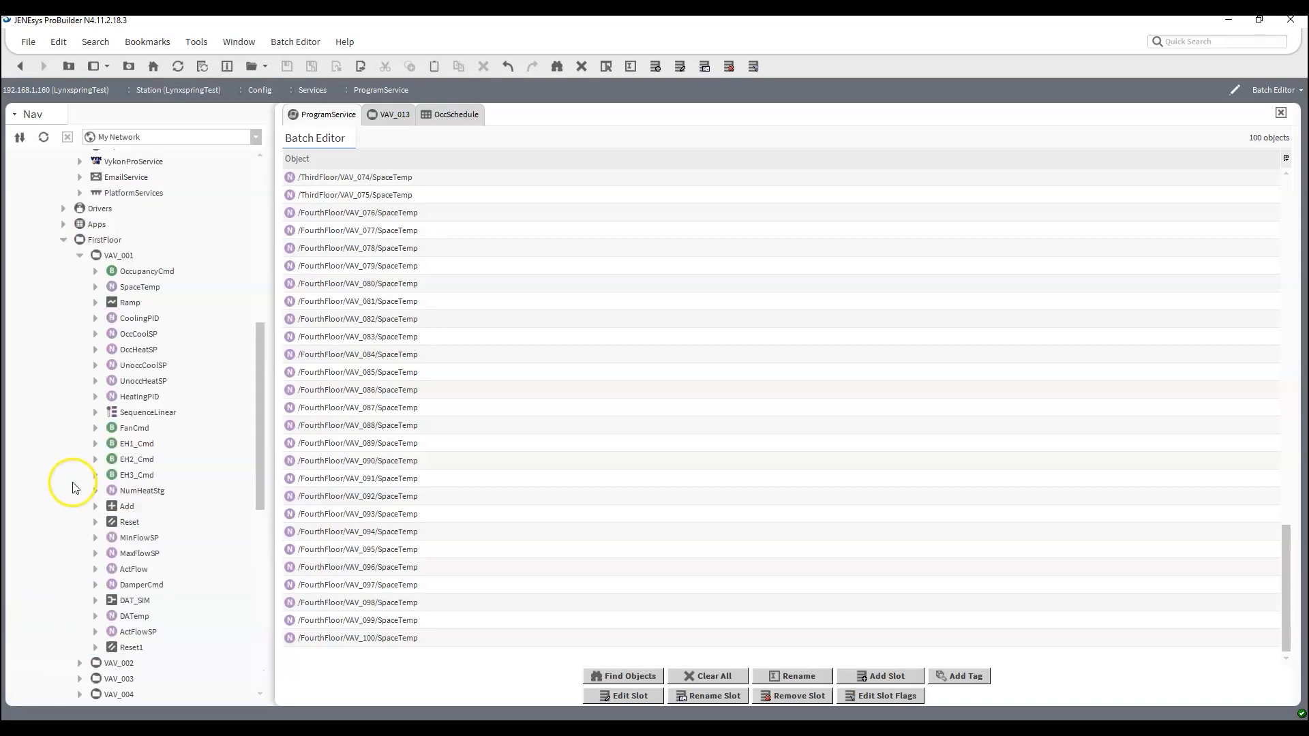
pyautogui.click(95, 287)
pyautogui.click(95, 287)
# Step: Collapse the VAV_001, FirstFloor, Schedule and Services branches in the station tree
pyautogui.scroll(-7, 68, 380)
pyautogui.scroll(-4, 69, 380)
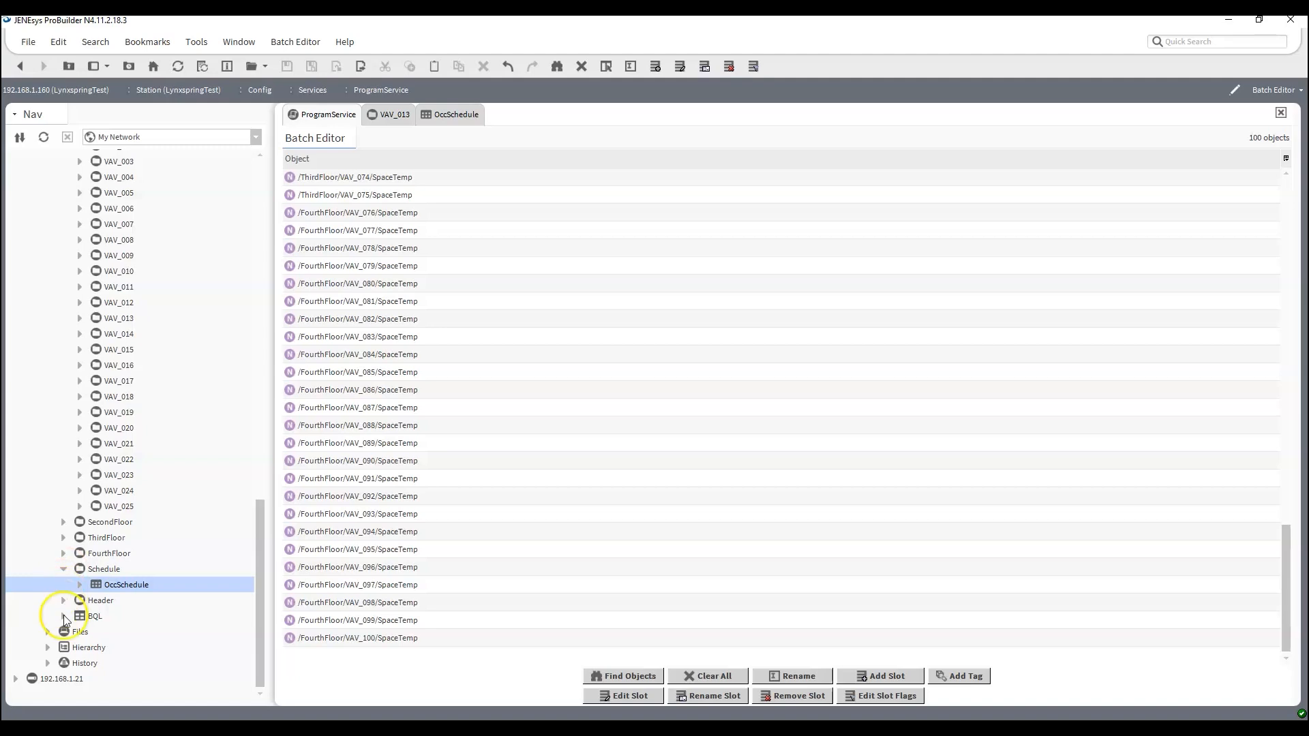
pyautogui.scroll(10, 95, 409)
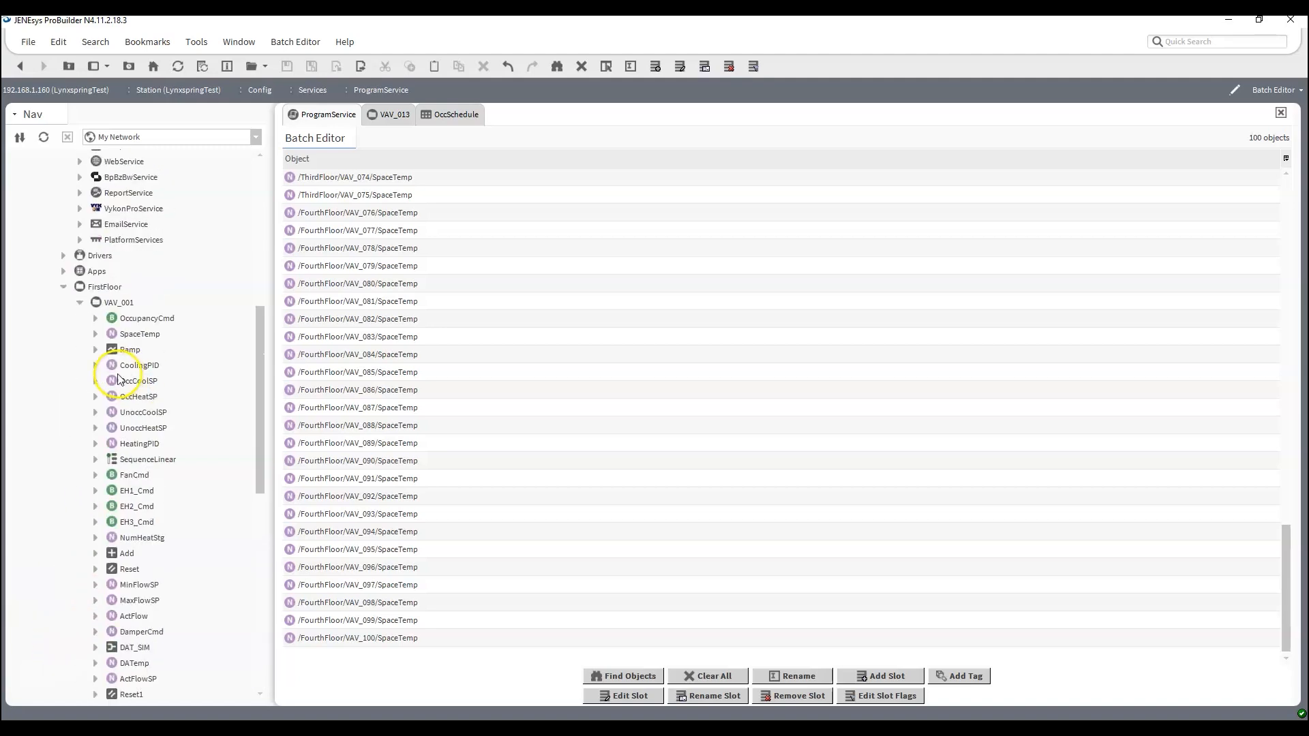
pyautogui.click(80, 303)
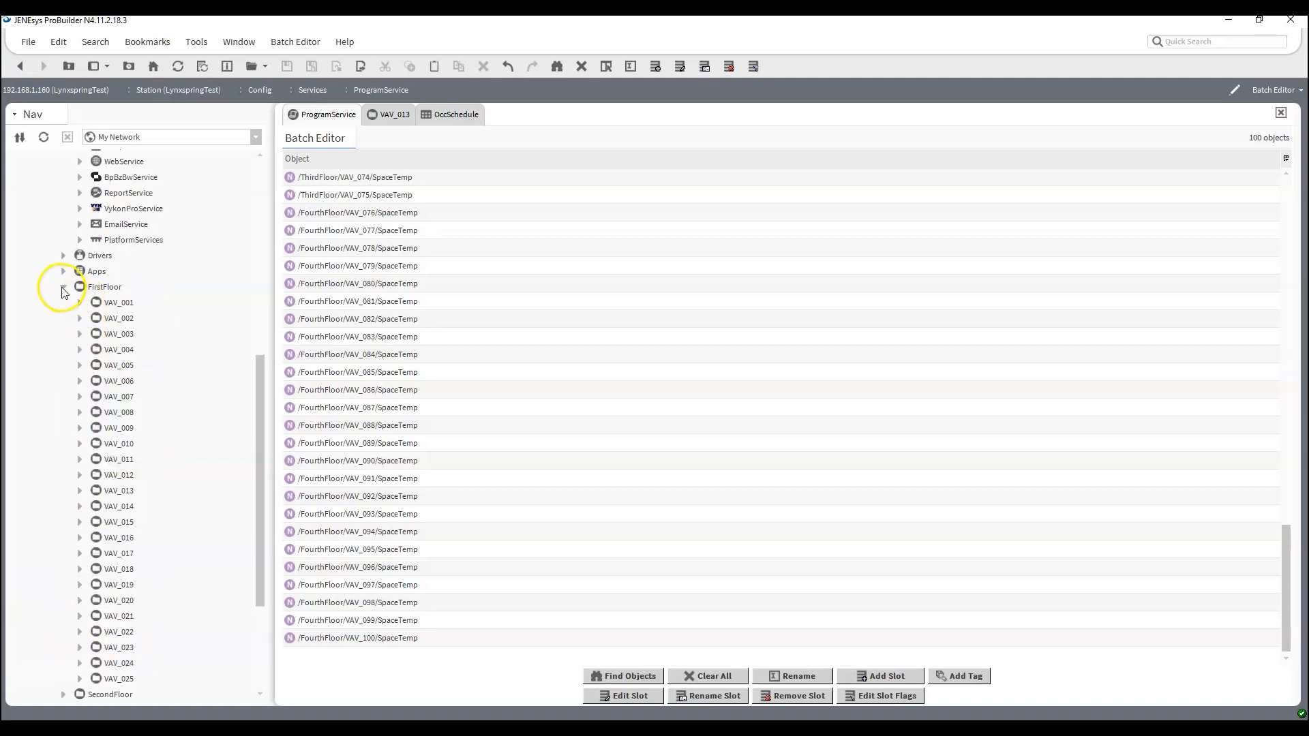
pyautogui.click(64, 287)
pyautogui.click(63, 568)
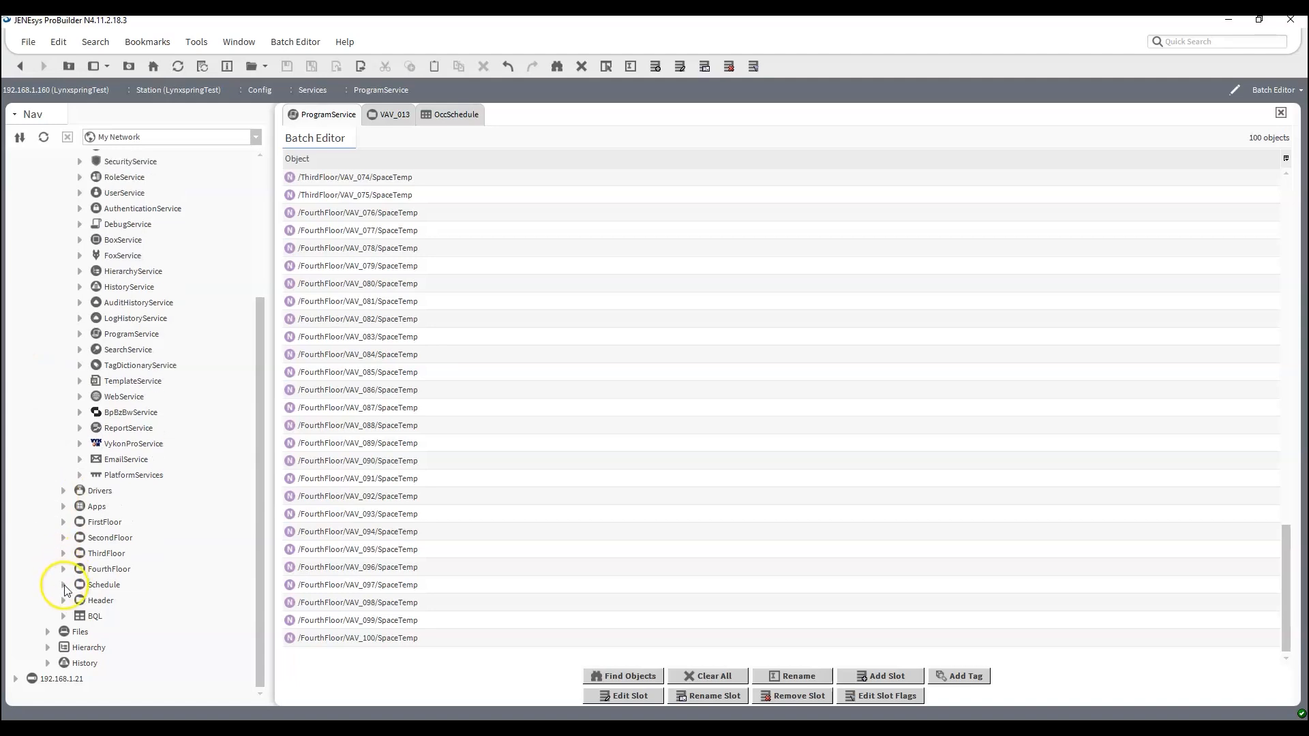
pyautogui.scroll(4, 75, 479)
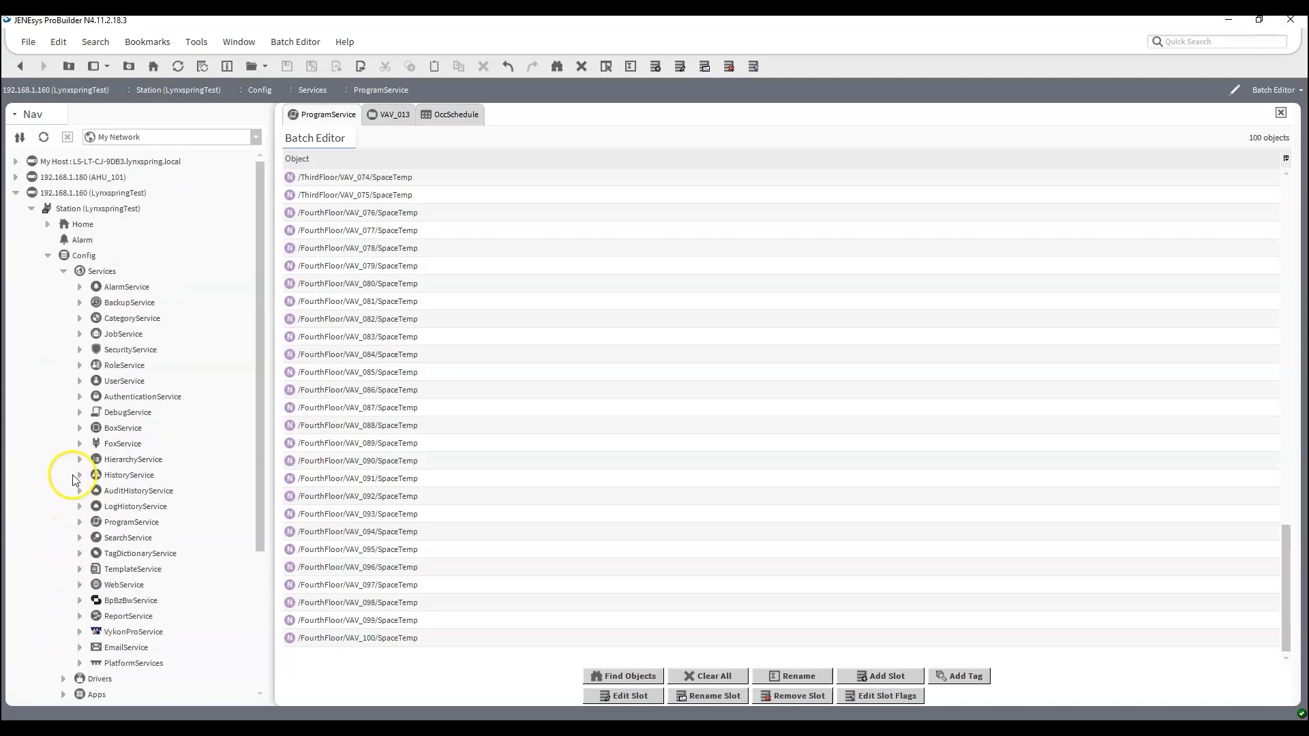
pyautogui.click(63, 270)
# Step: Expand the station's LynxspringTest histories, look through the SpaceTemp histories of the VAVs, and collapse the History branch again
pyautogui.doubleClick(34, 472)
pyautogui.scroll(-10, 41, 449)
pyautogui.scroll(14, 146, 406)
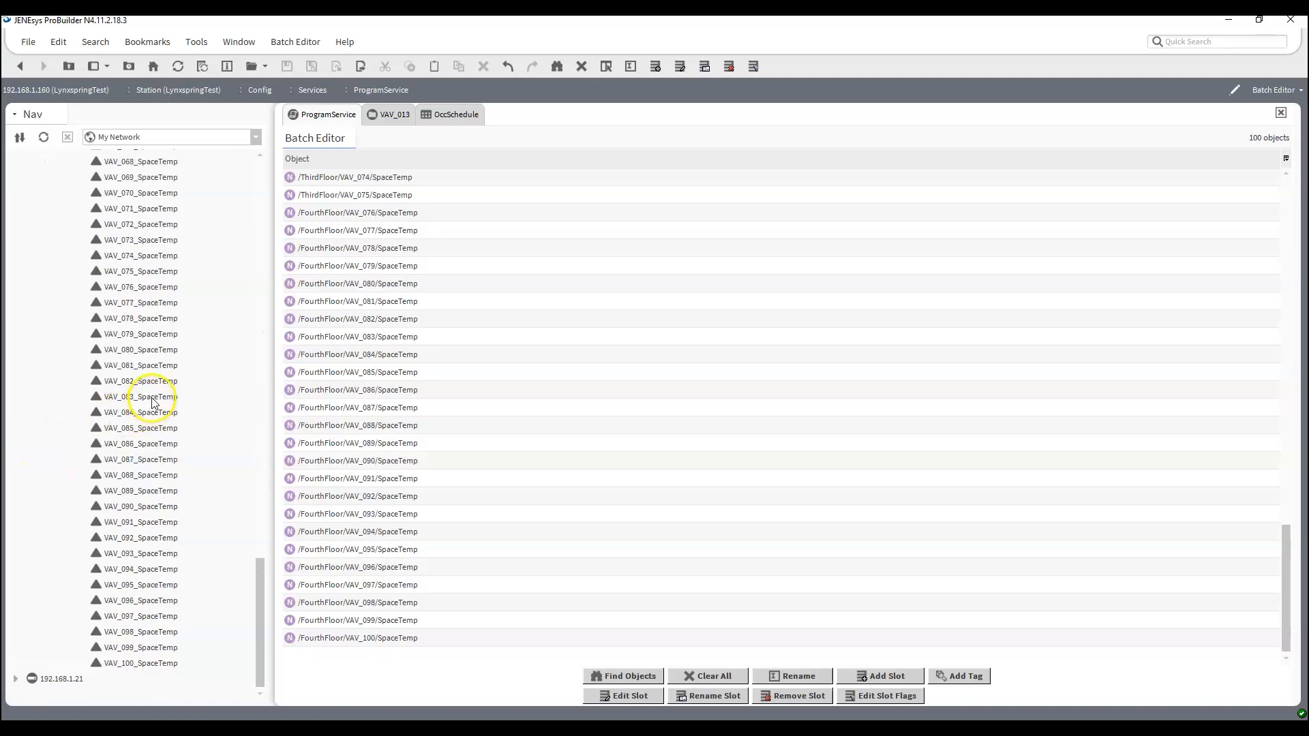
pyautogui.scroll(6, 150, 404)
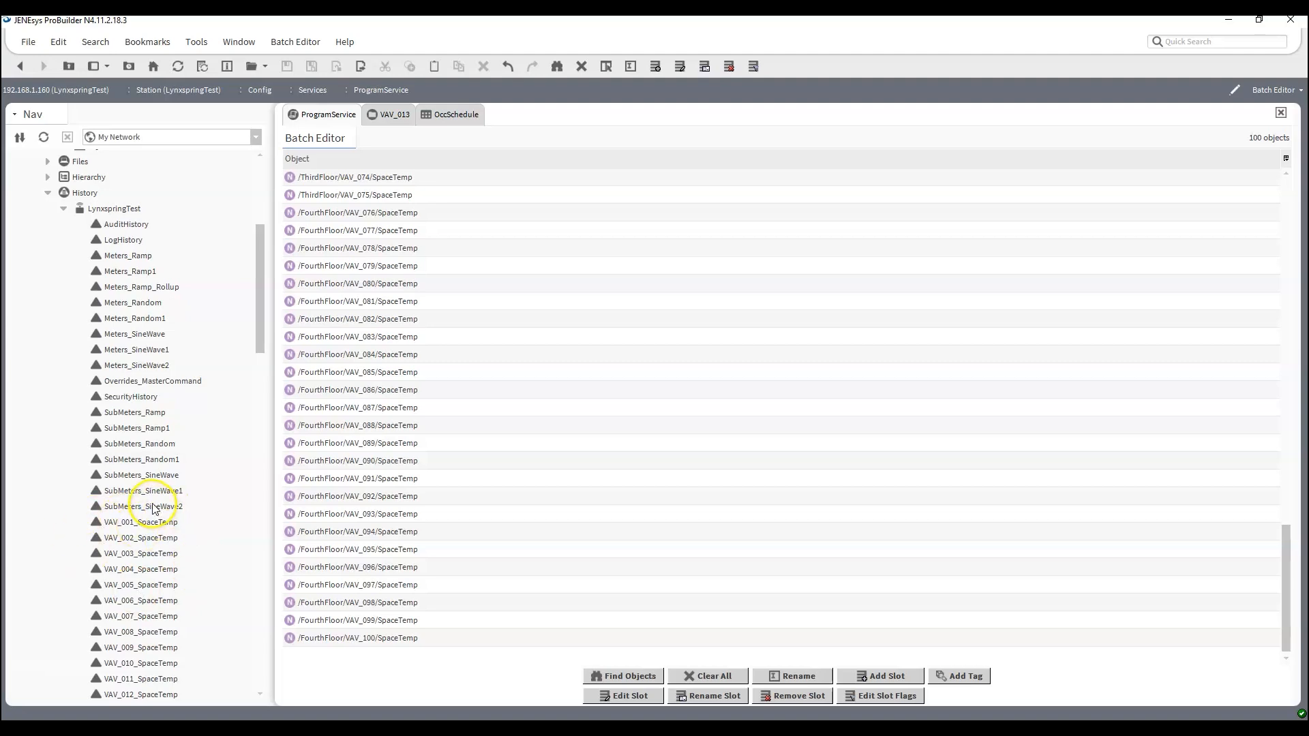
pyautogui.scroll(6, 150, 505)
pyautogui.scroll(-20, 147, 506)
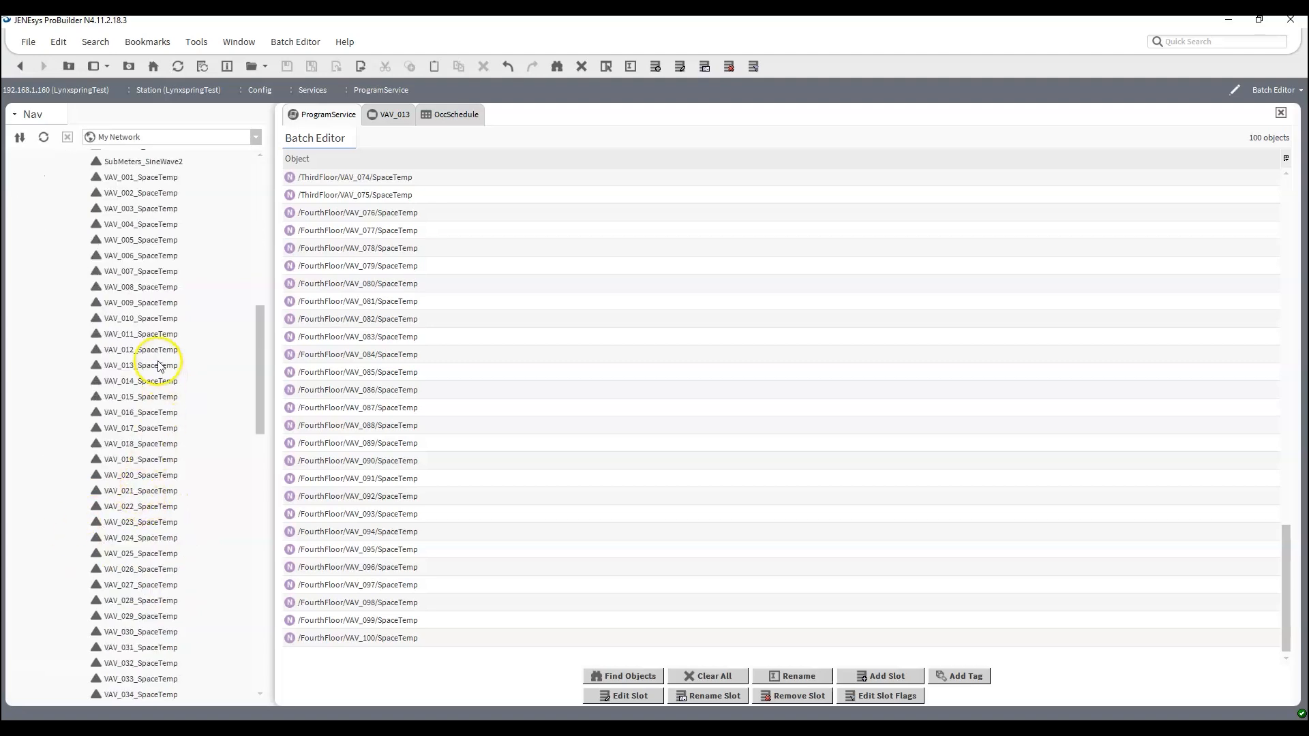
pyautogui.scroll(20, 151, 370)
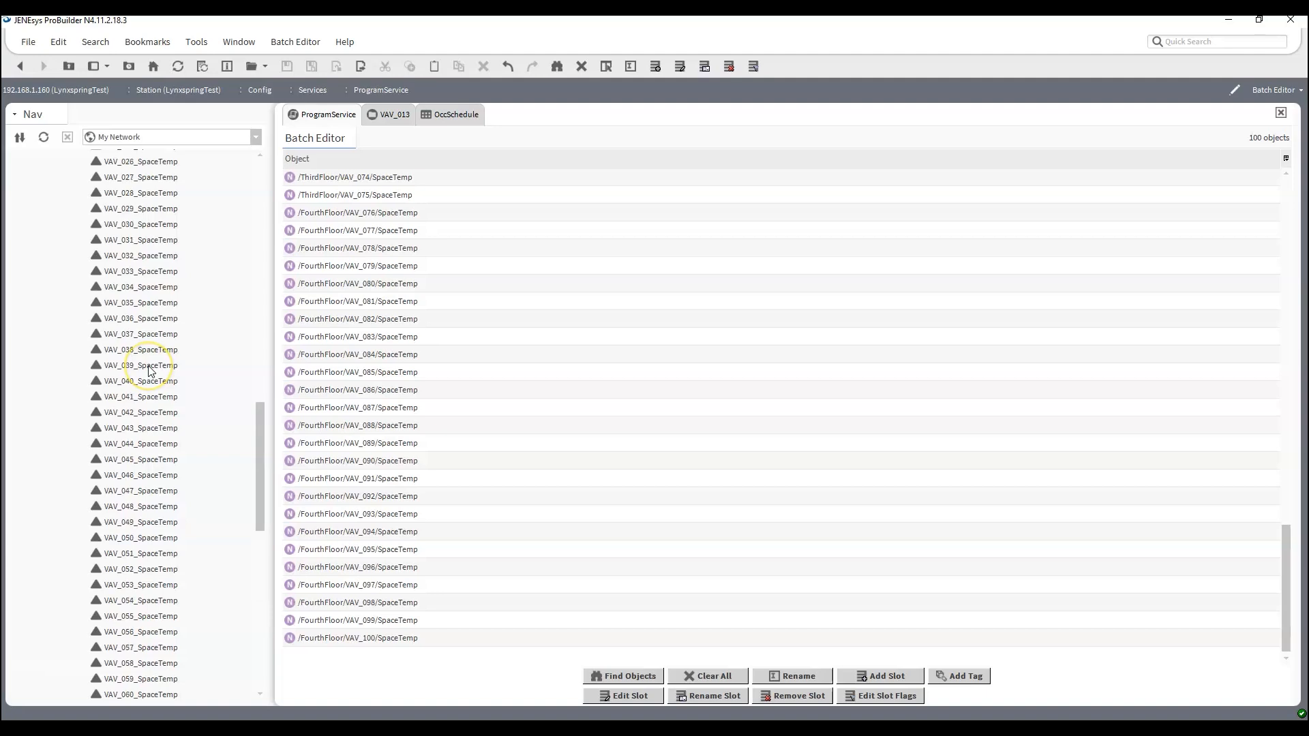
pyautogui.scroll(2, 148, 372)
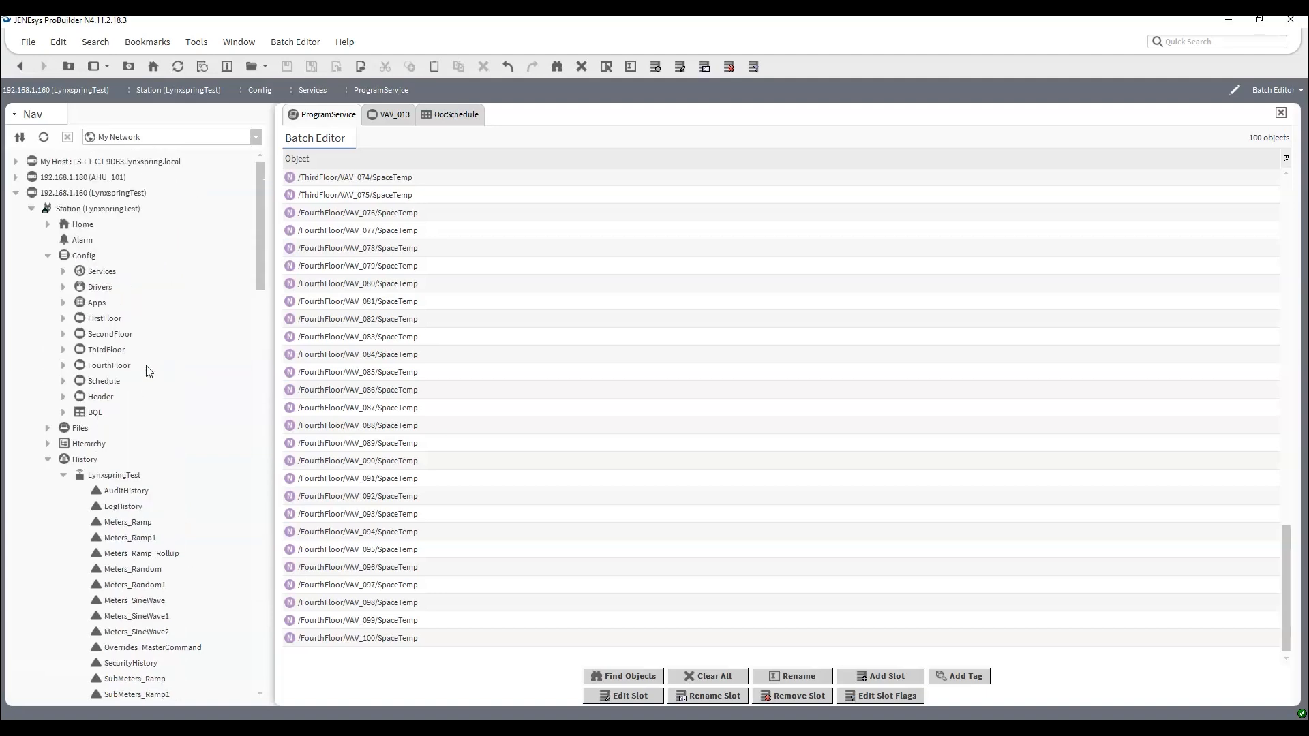
pyautogui.click(64, 476)
pyautogui.click(49, 462)
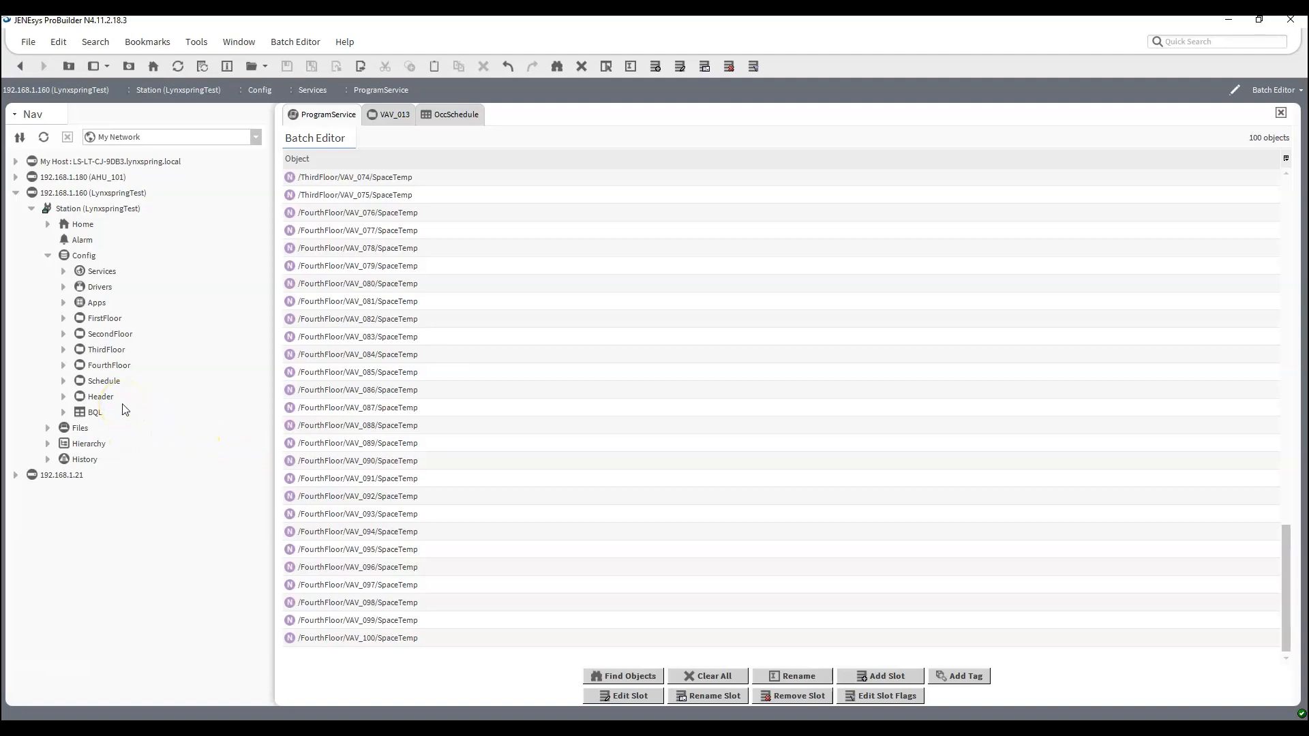
pyautogui.click(63, 318)
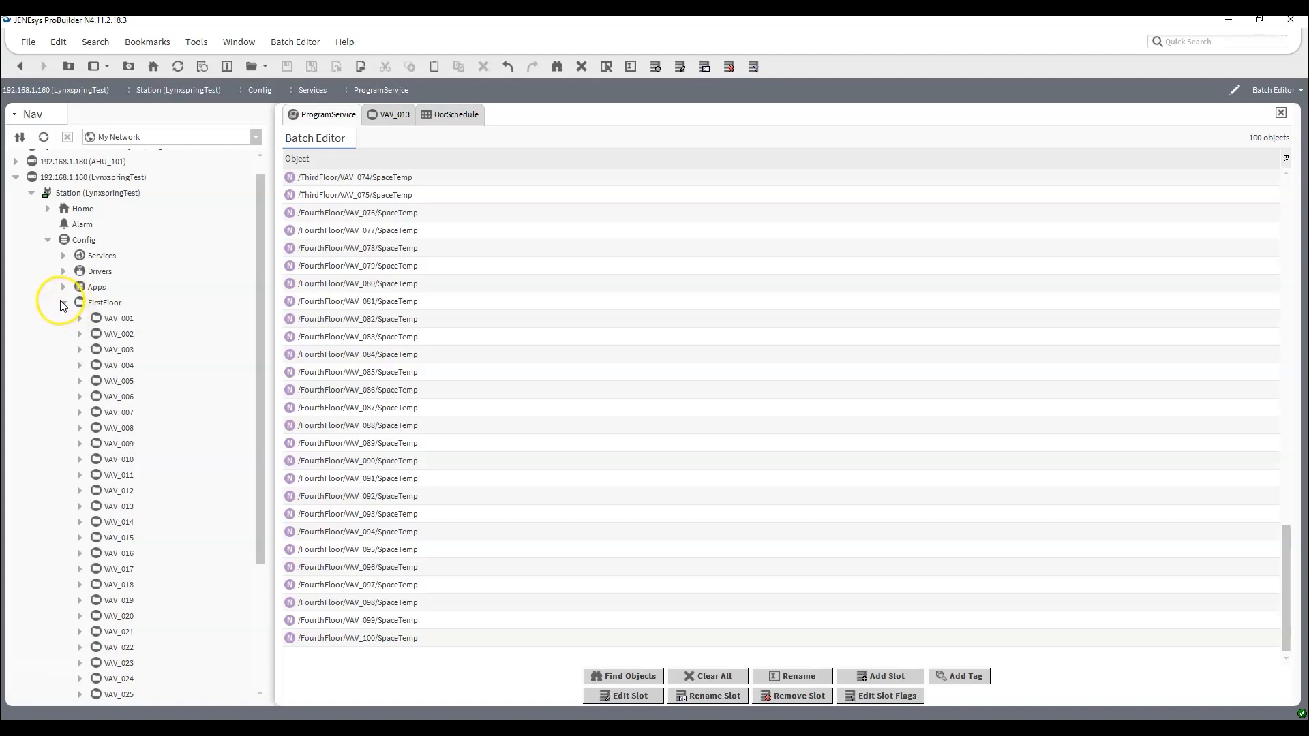
pyautogui.click(64, 303)
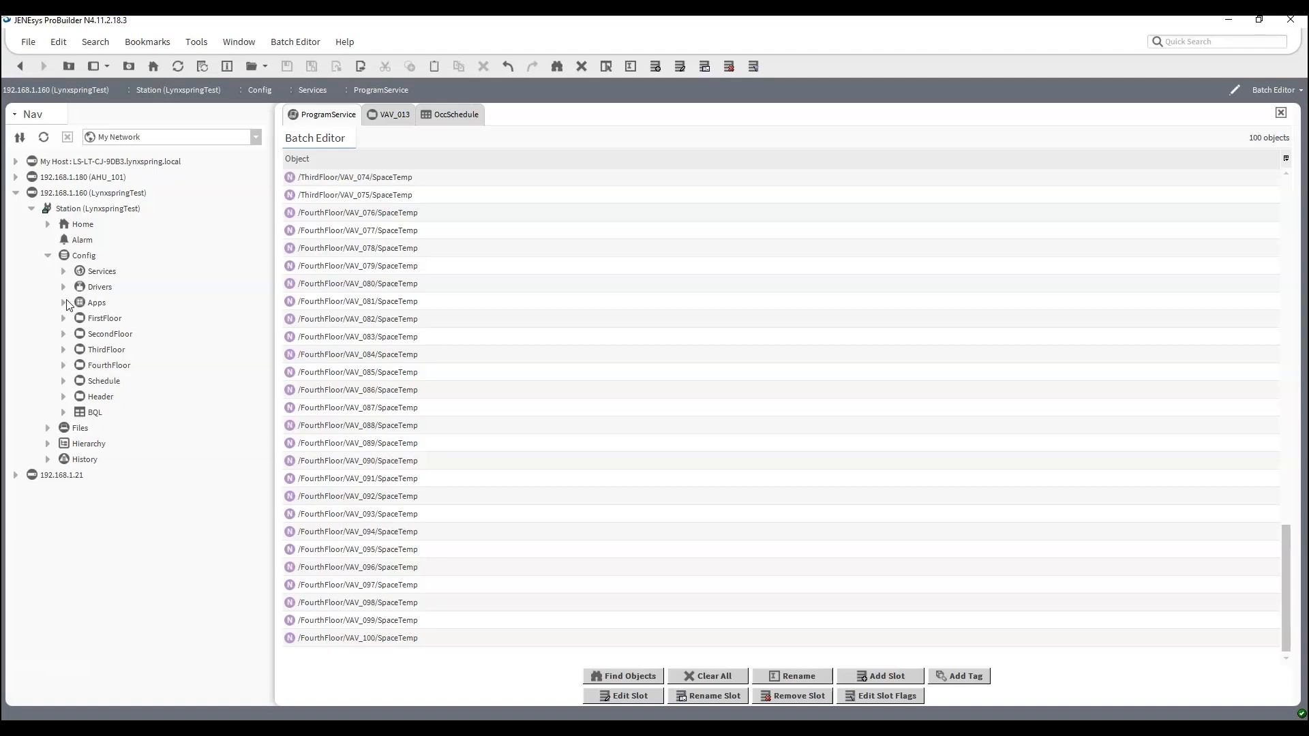
# Step: Open the property sheet of rewritePolicy in the BacnetNetwork's Tuning Policies
pyautogui.click(63, 287)
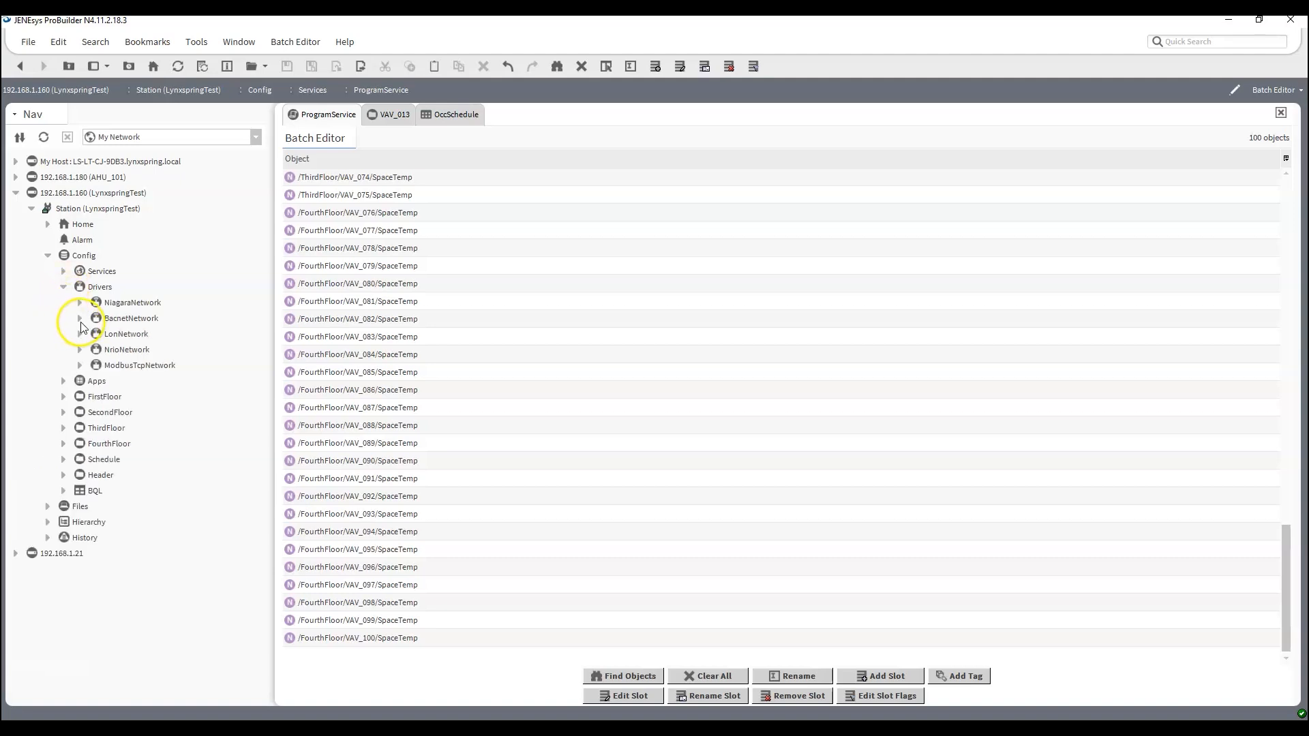
pyautogui.click(80, 319)
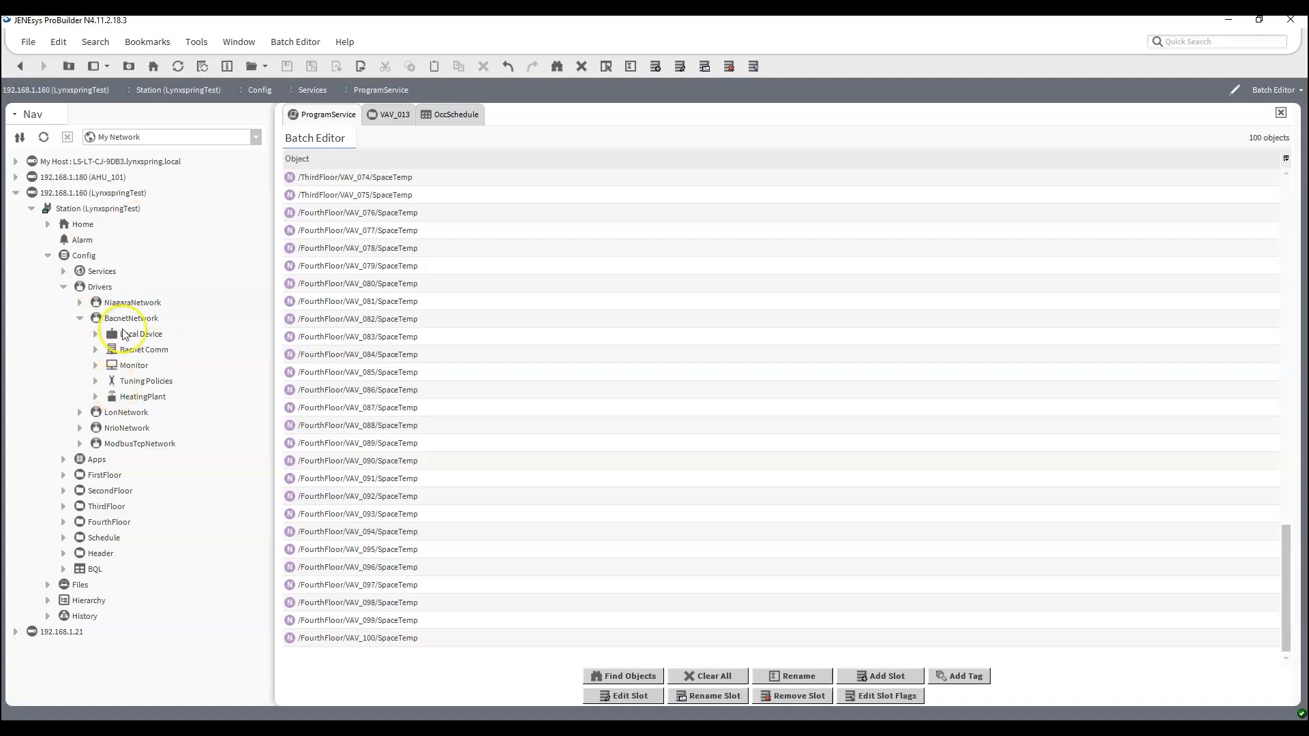
pyautogui.click(95, 381)
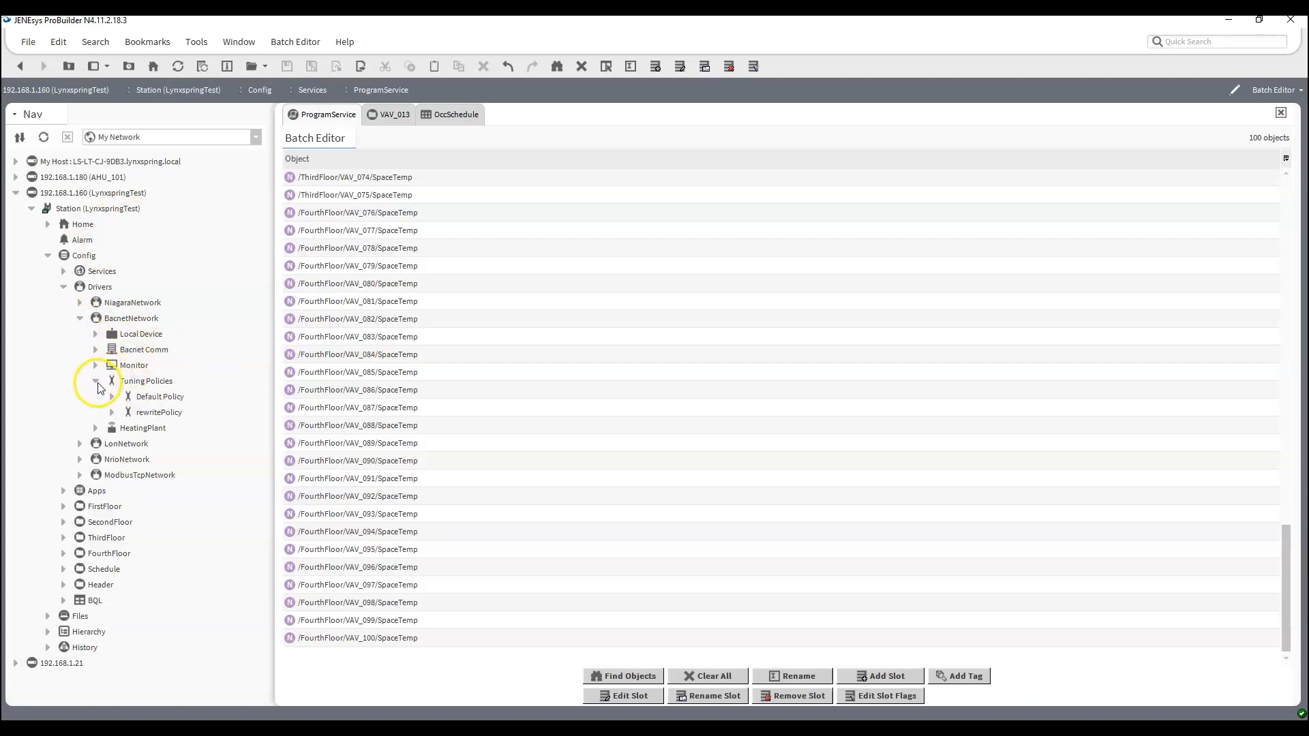
pyautogui.doubleClick(163, 416)
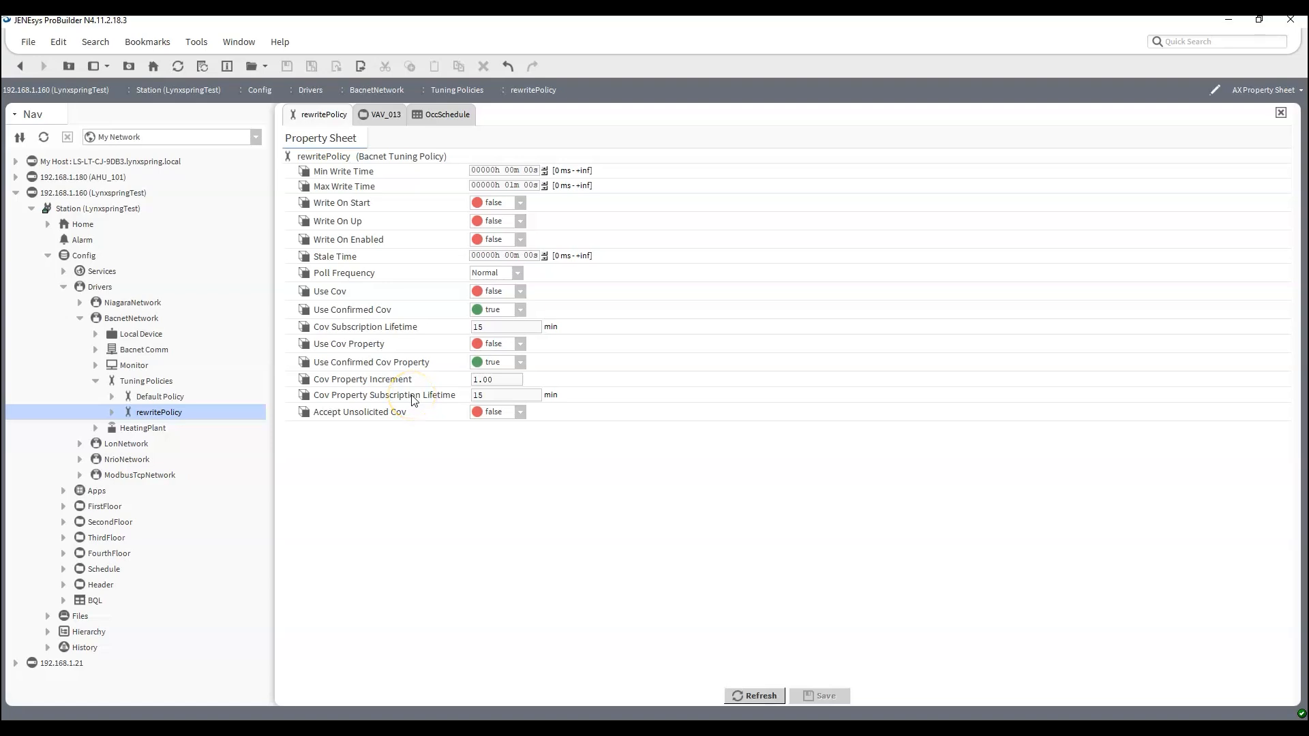
# Step: Collapse the Tuning Policies and BacnetNetwork branches, and check the contents of LonNetwork
pyautogui.click(96, 380)
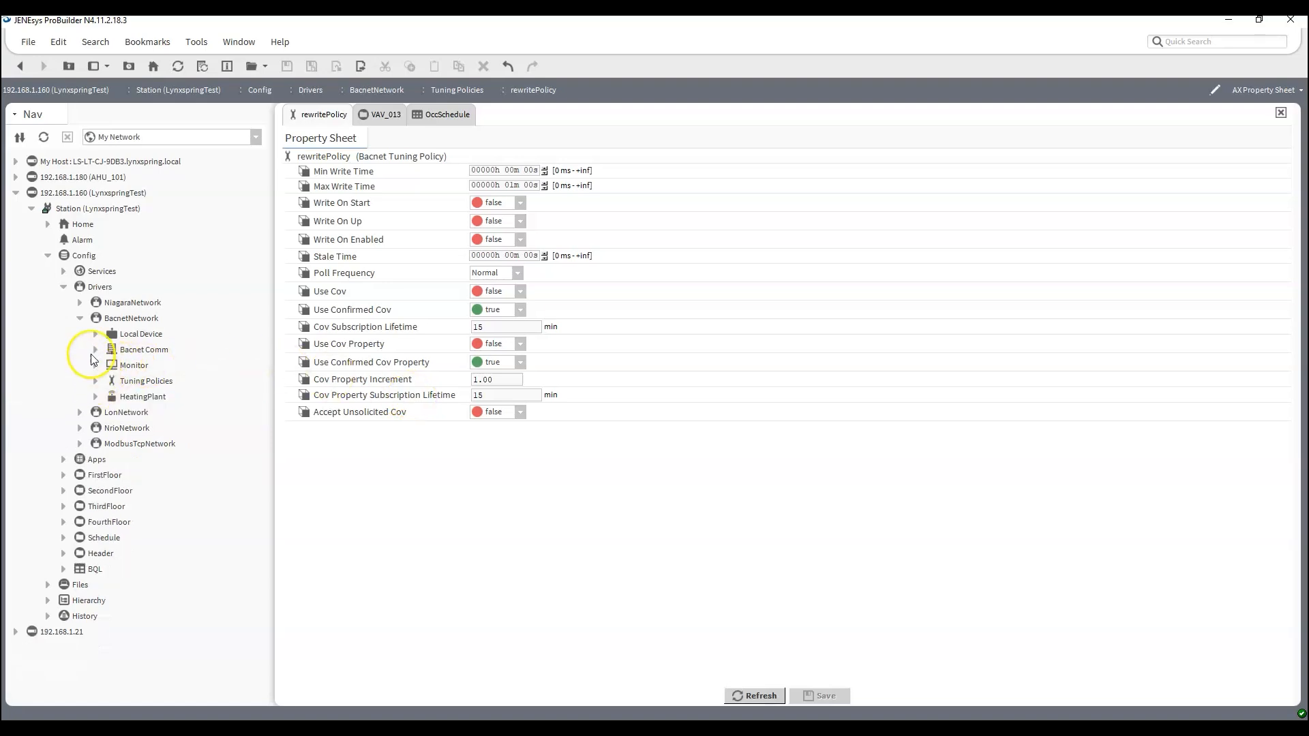
pyautogui.click(80, 319)
pyautogui.click(80, 334)
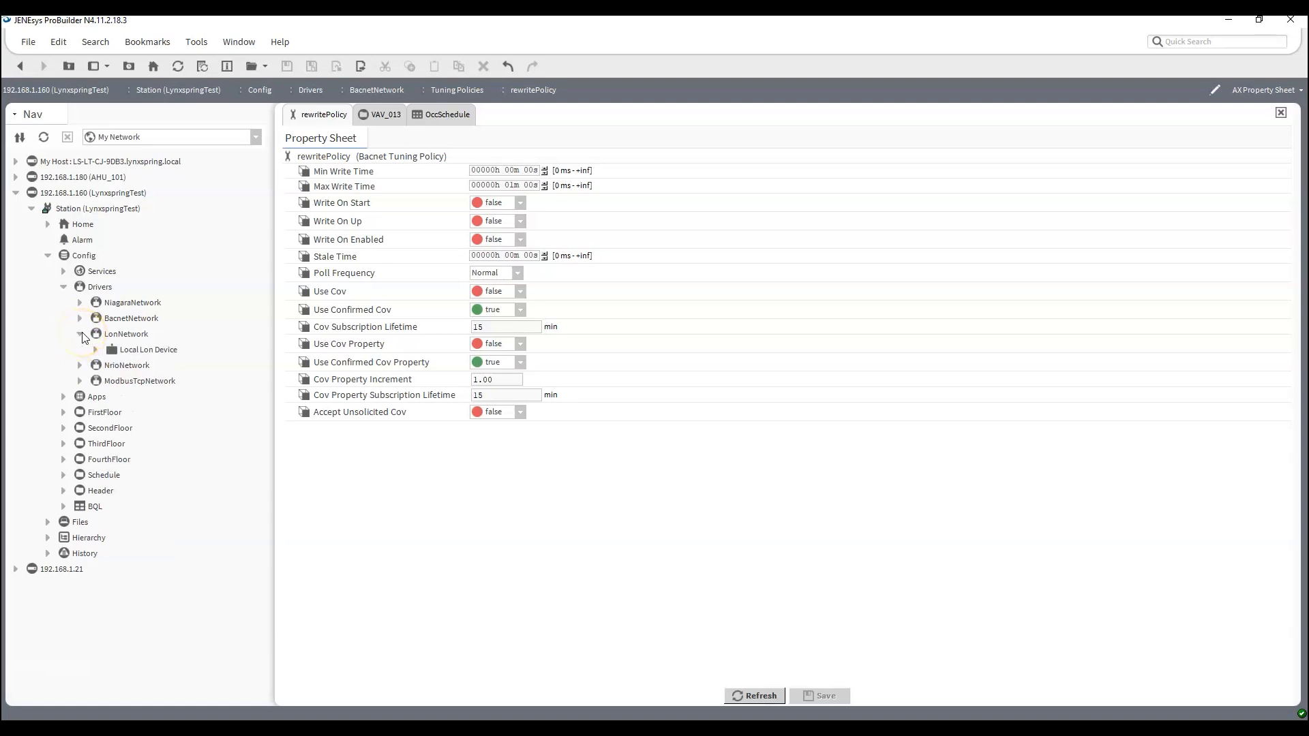
pyautogui.click(80, 334)
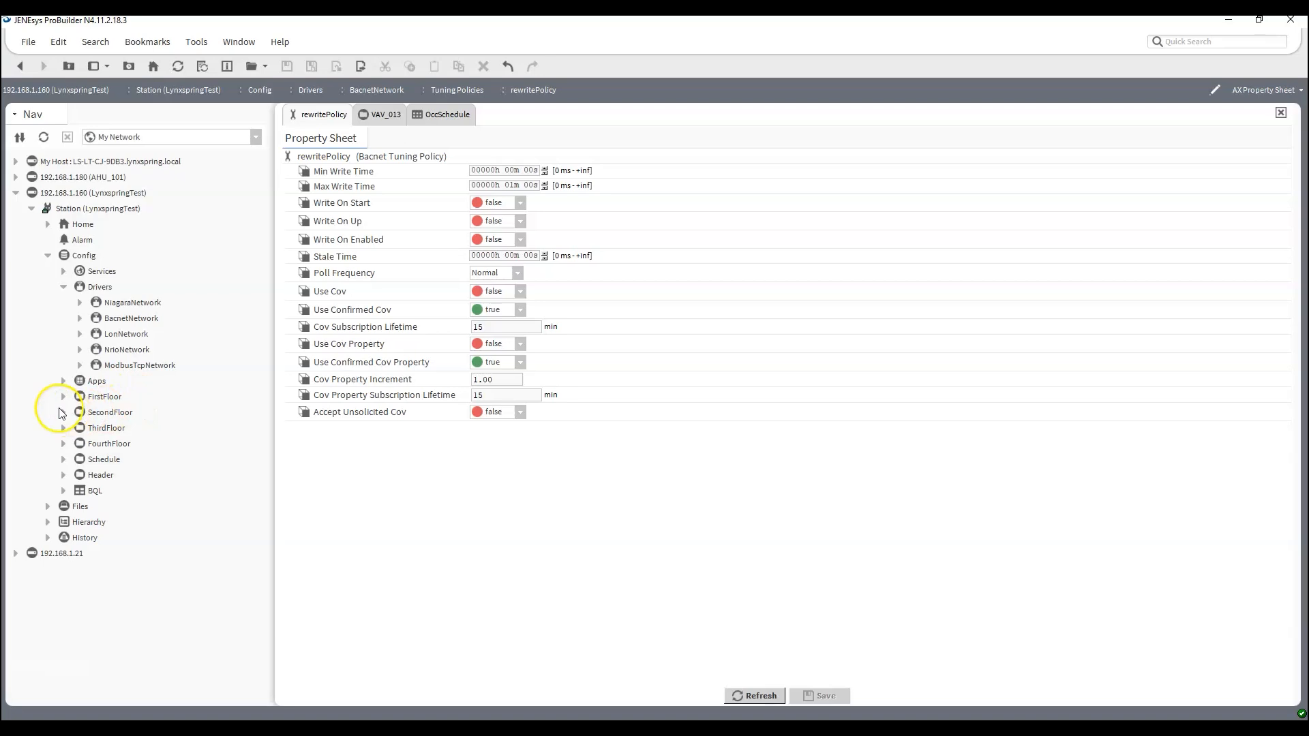
# Step: Open the property sheet of the Hwp1Cmd point under the BACnet HeatingPlant device
pyautogui.click(80, 318)
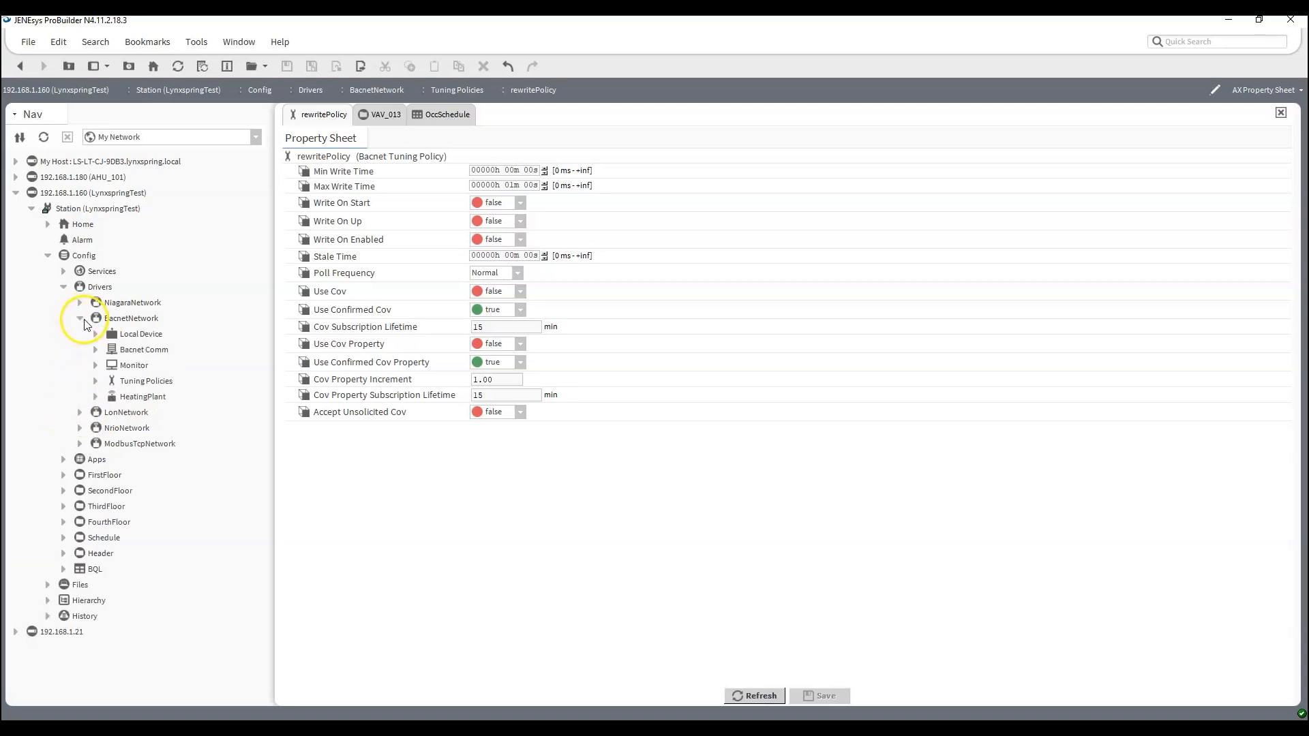
pyautogui.click(95, 396)
pyautogui.click(112, 412)
pyautogui.scroll(-5, 113, 418)
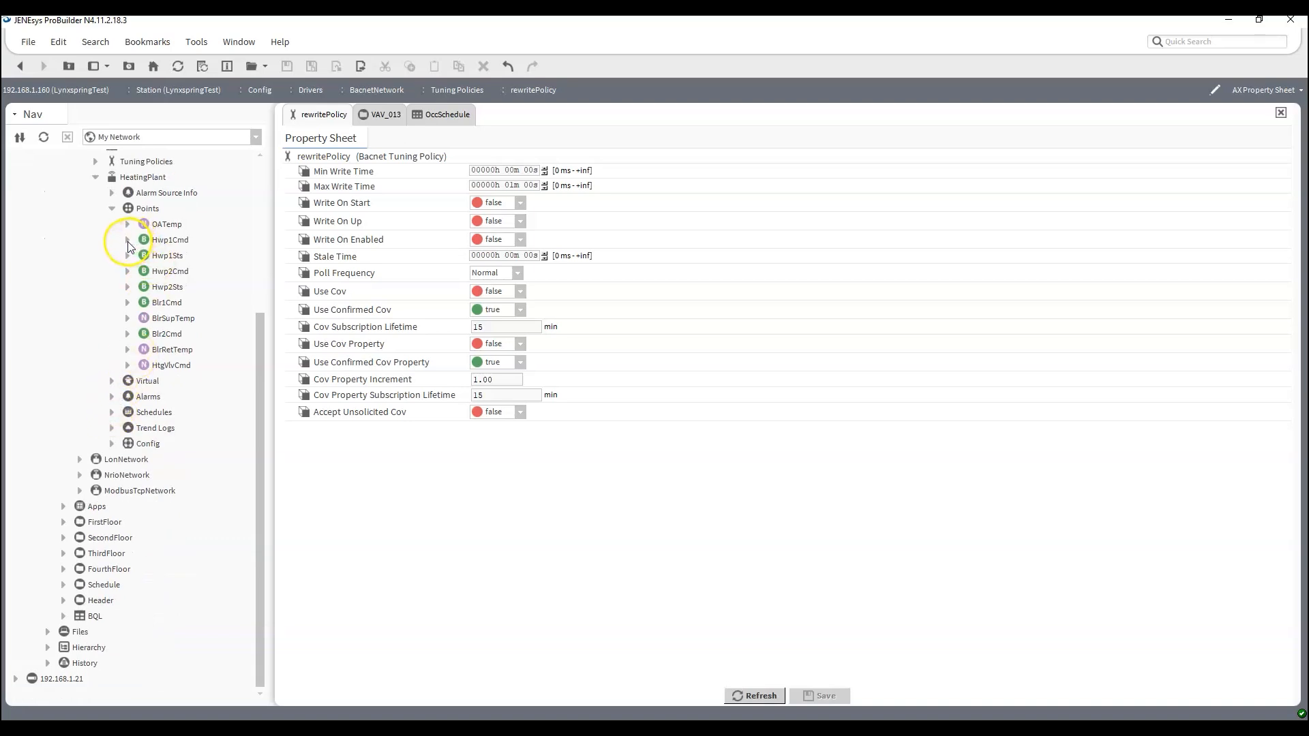
pyautogui.doubleClick(170, 240)
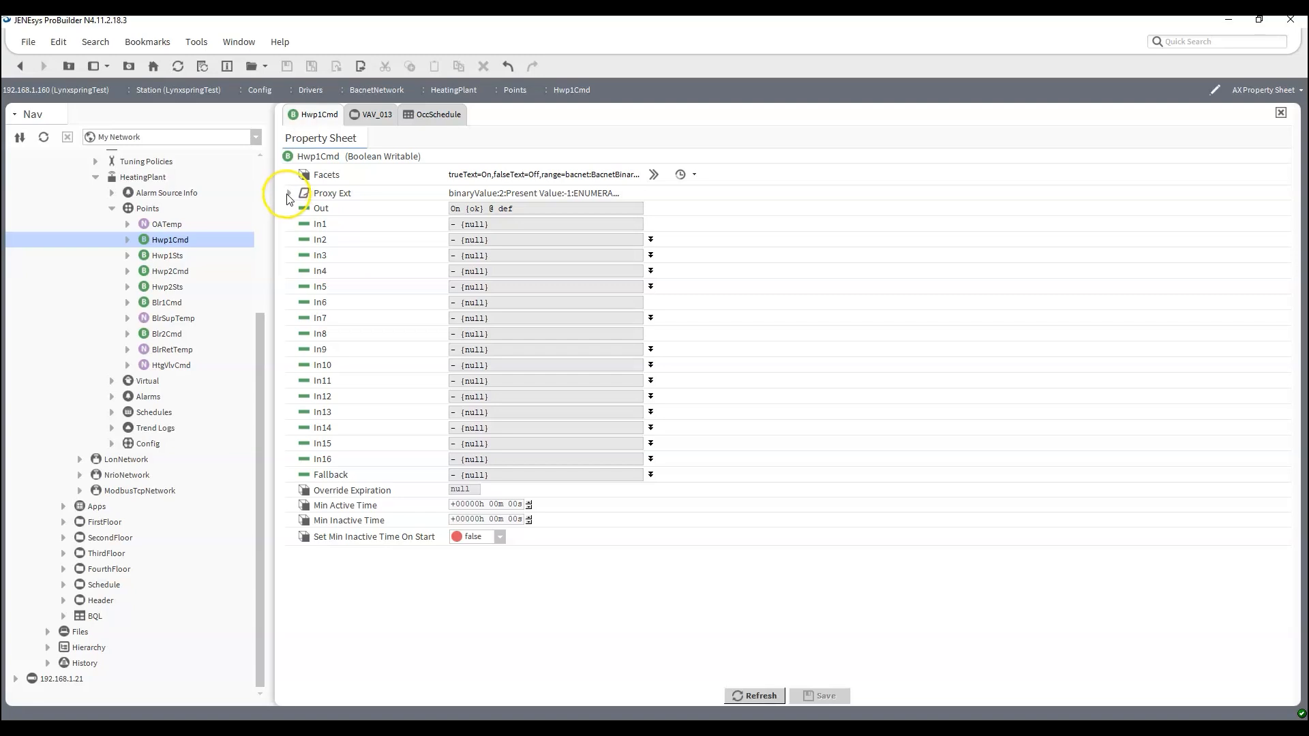
# Step: Expand the Proxy Ext of Hwp1Cmd and check the available Tuning Policy Name options without changing the selection
pyautogui.click(288, 194)
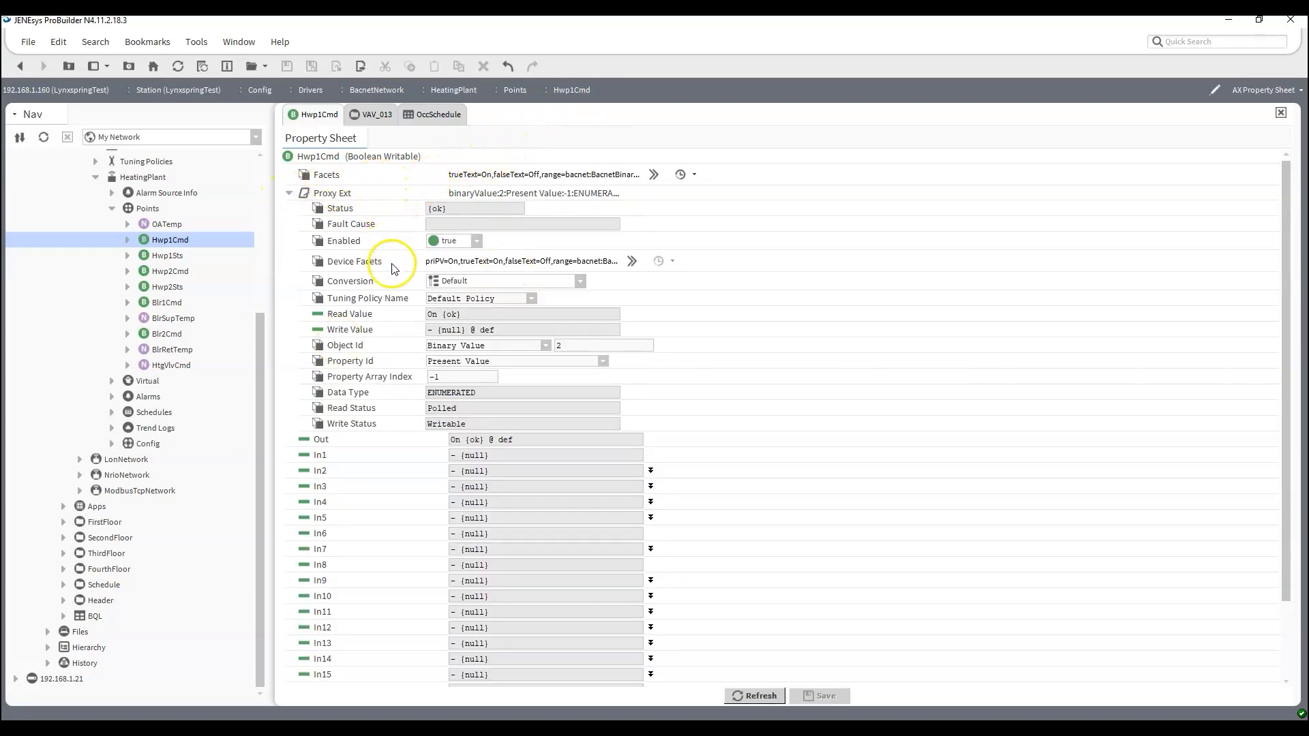
pyautogui.click(531, 299)
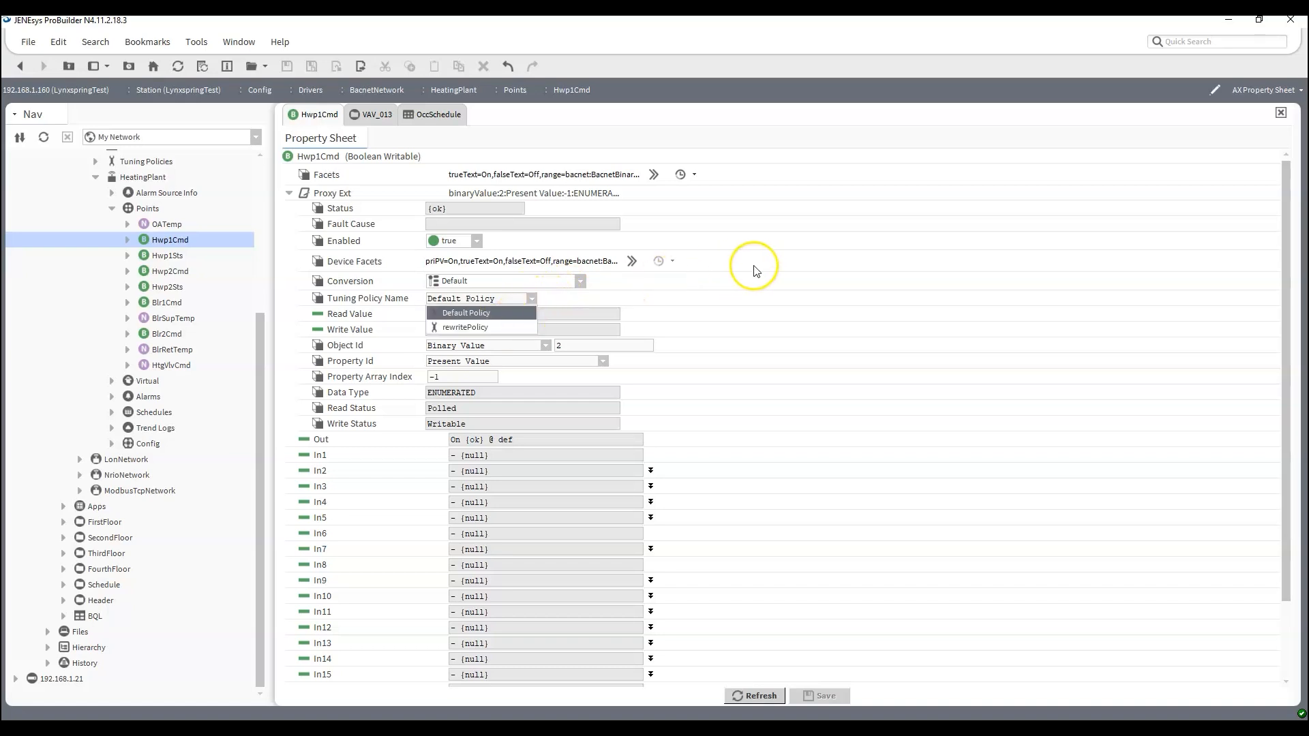
pyautogui.click(732, 232)
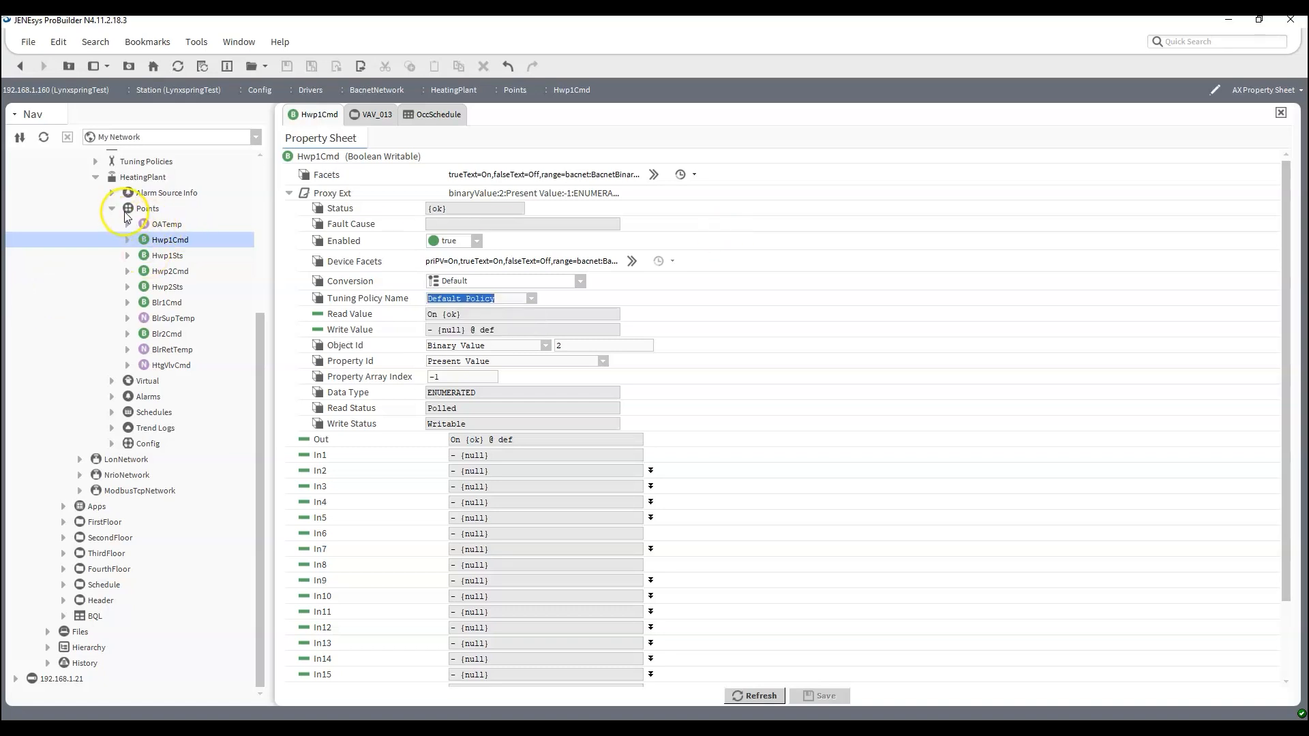
# Step: Open the AX Slot Sheet of Hwp1Cmd to view its slots and their types
pyautogui.rightClick(163, 240)
pyautogui.moveTo(202, 236)
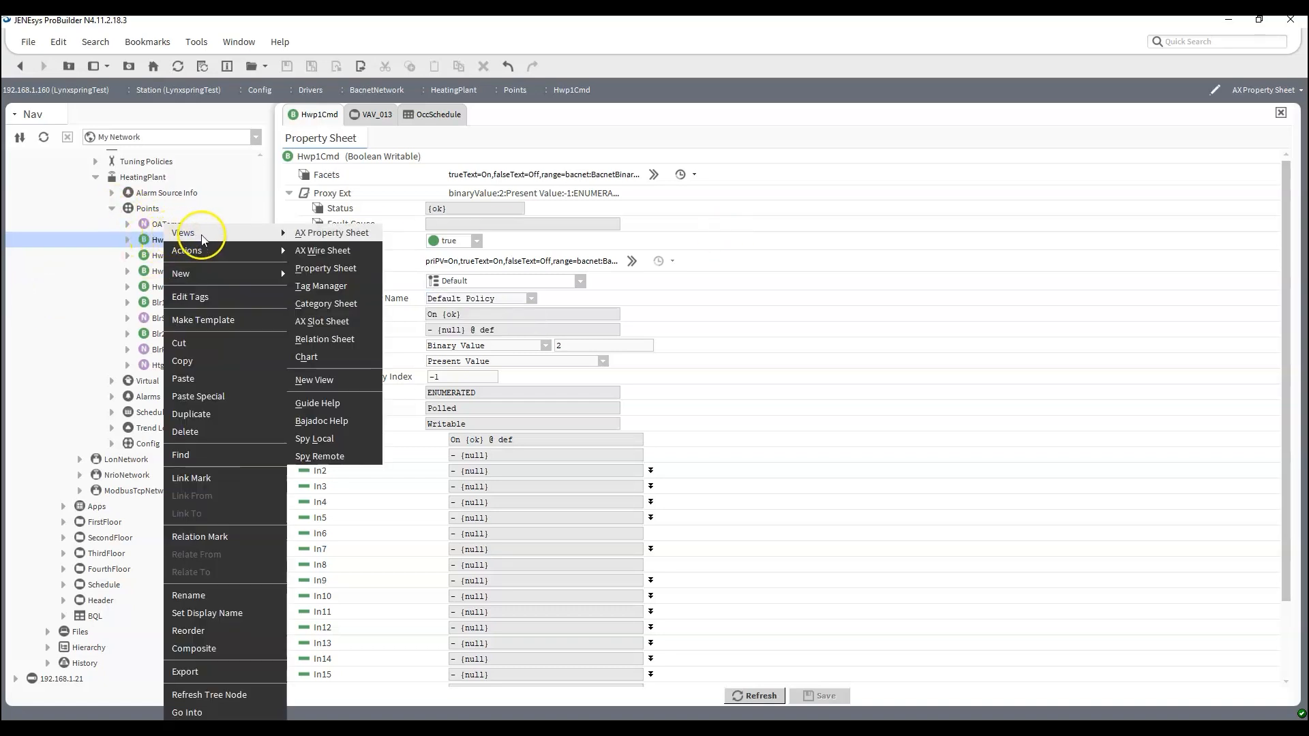
pyautogui.click(339, 322)
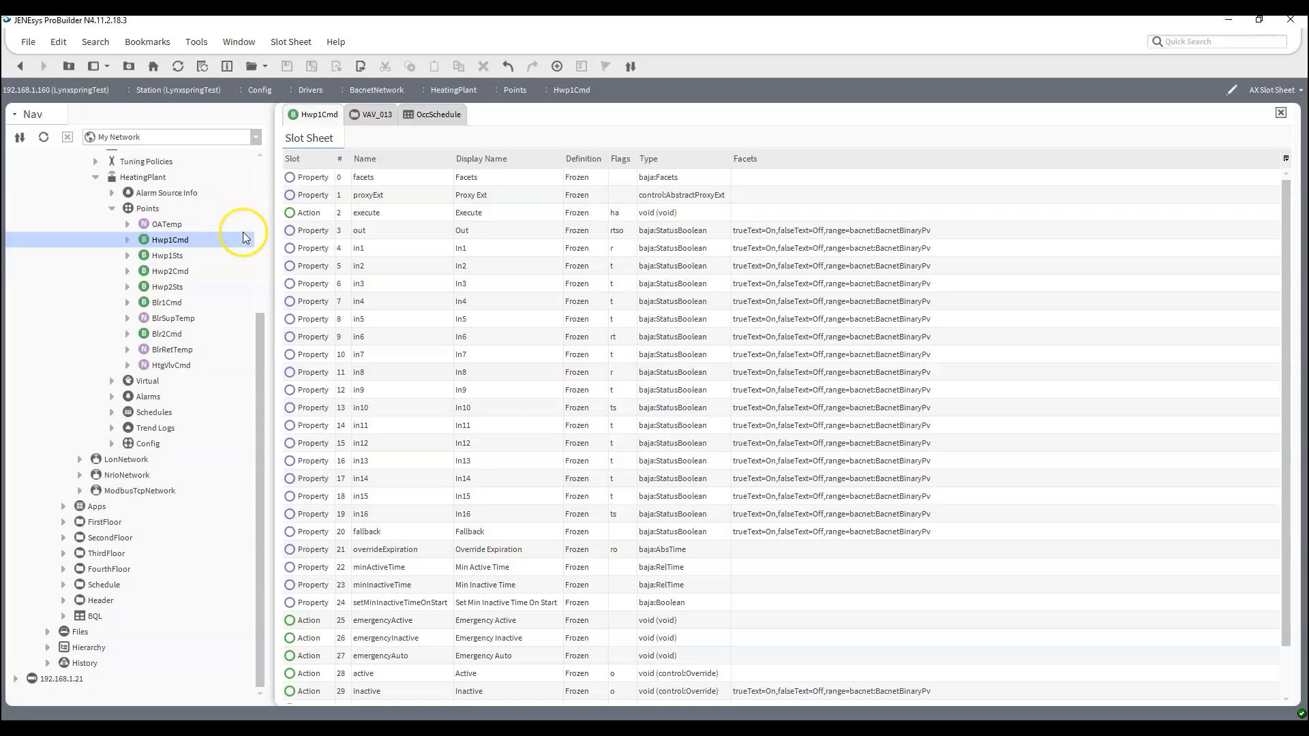
# Step: Reopen the ProgramService Batch Editor and clear all SpaceTemp objects from its list
pyautogui.scroll(4, 242, 232)
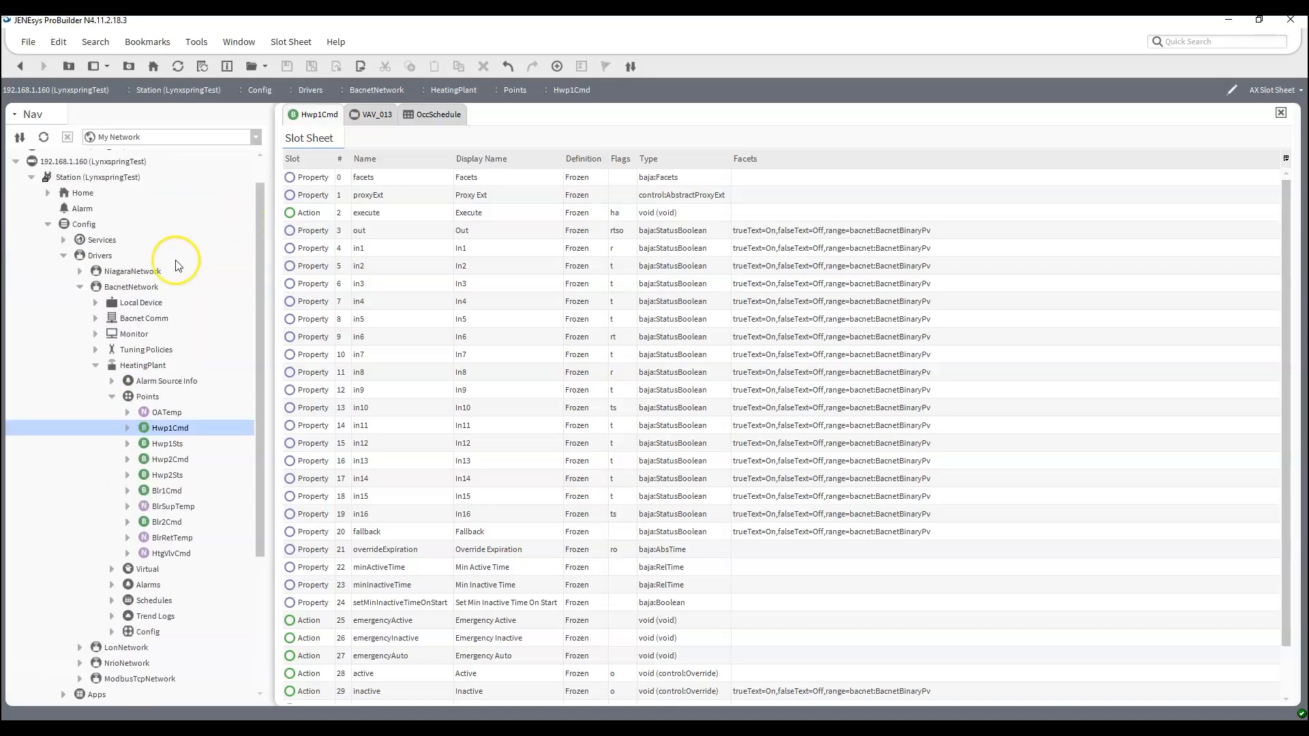
pyautogui.click(62, 241)
pyautogui.scroll(-5, 136, 287)
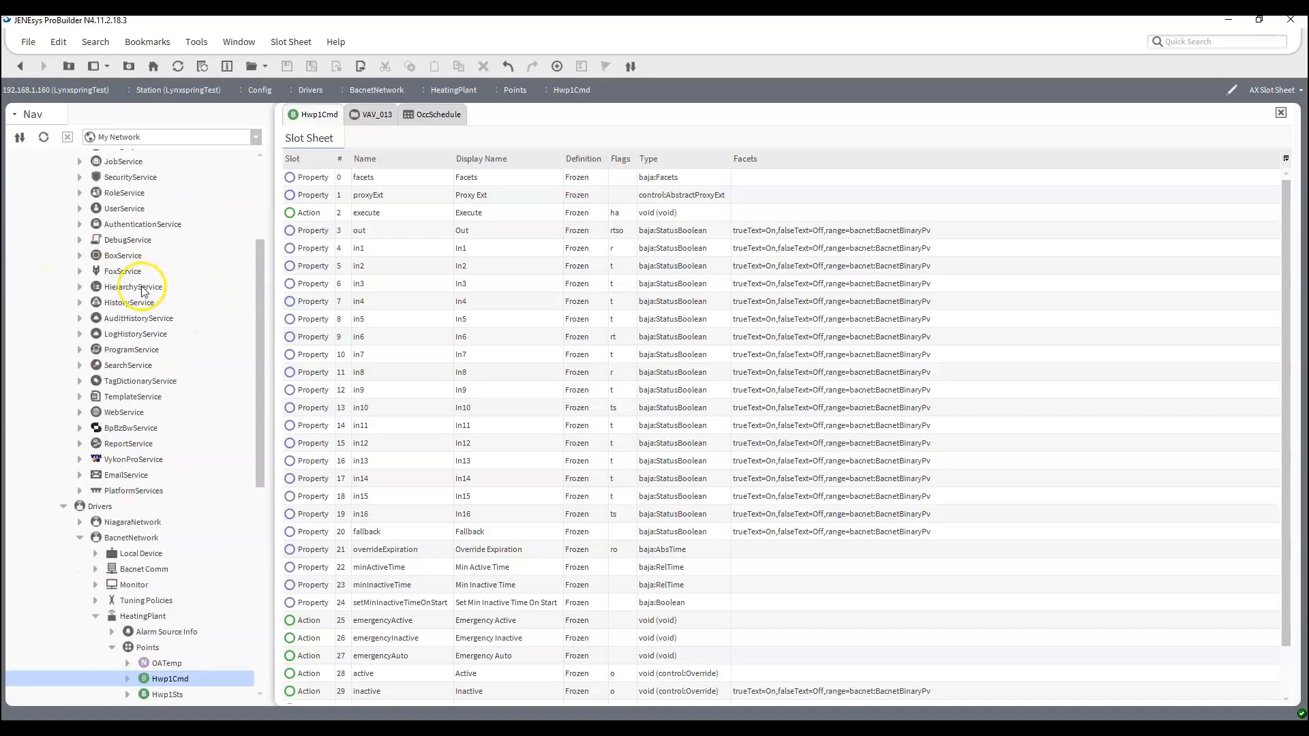
pyautogui.doubleClick(132, 349)
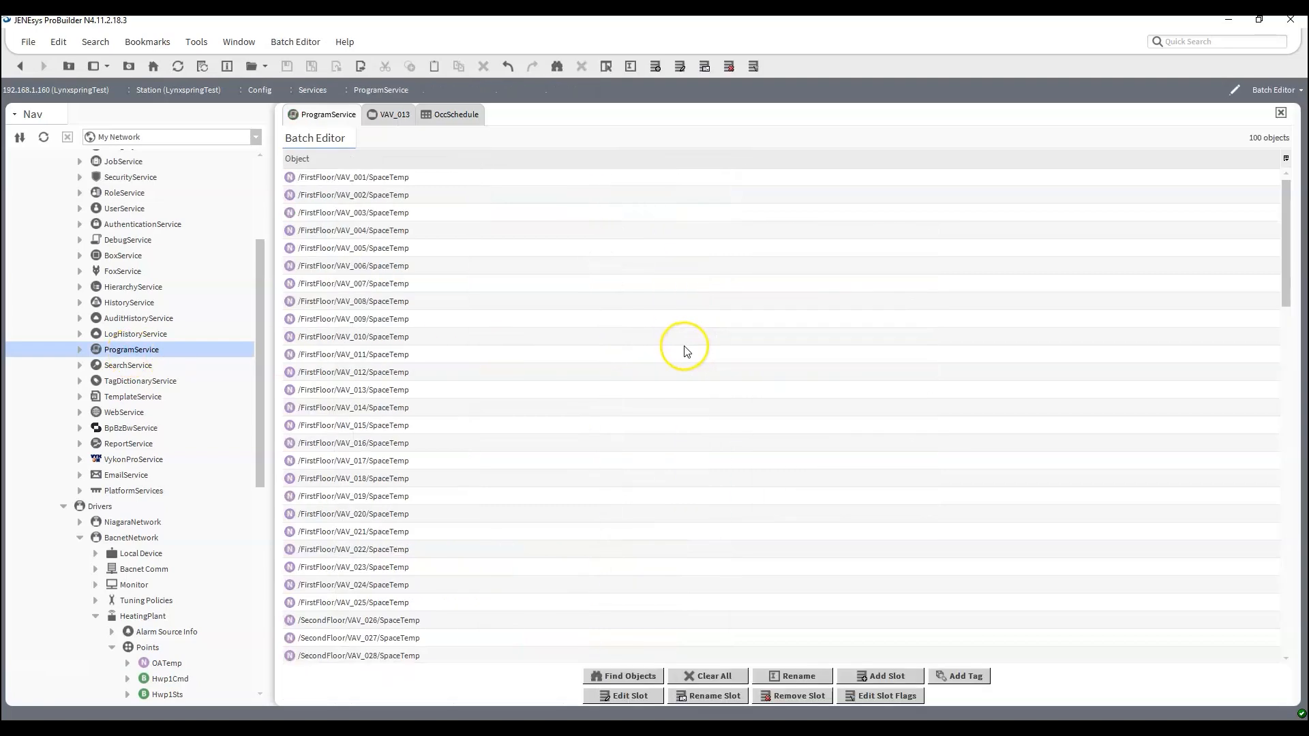
pyautogui.click(709, 676)
# Step: Start a new object query in Config and set its type to a custom type from the bacnet module
pyautogui.click(628, 673)
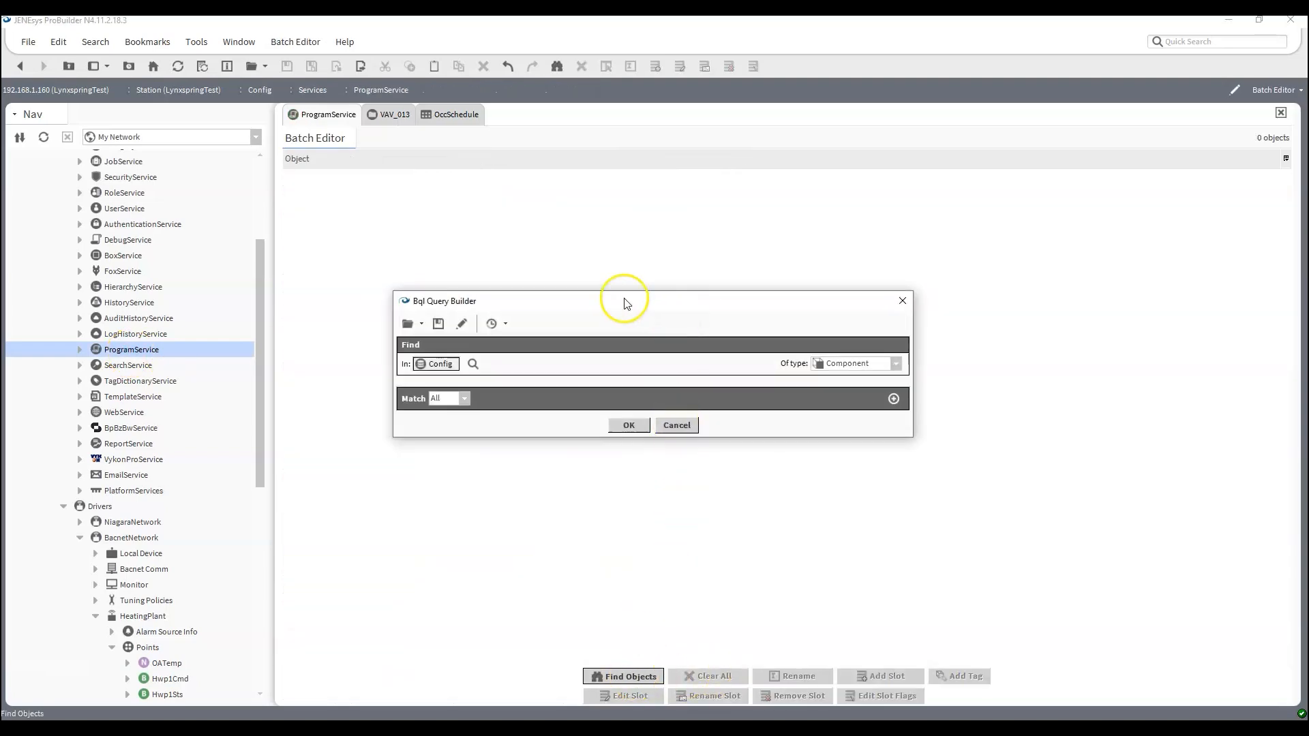
pyautogui.click(886, 363)
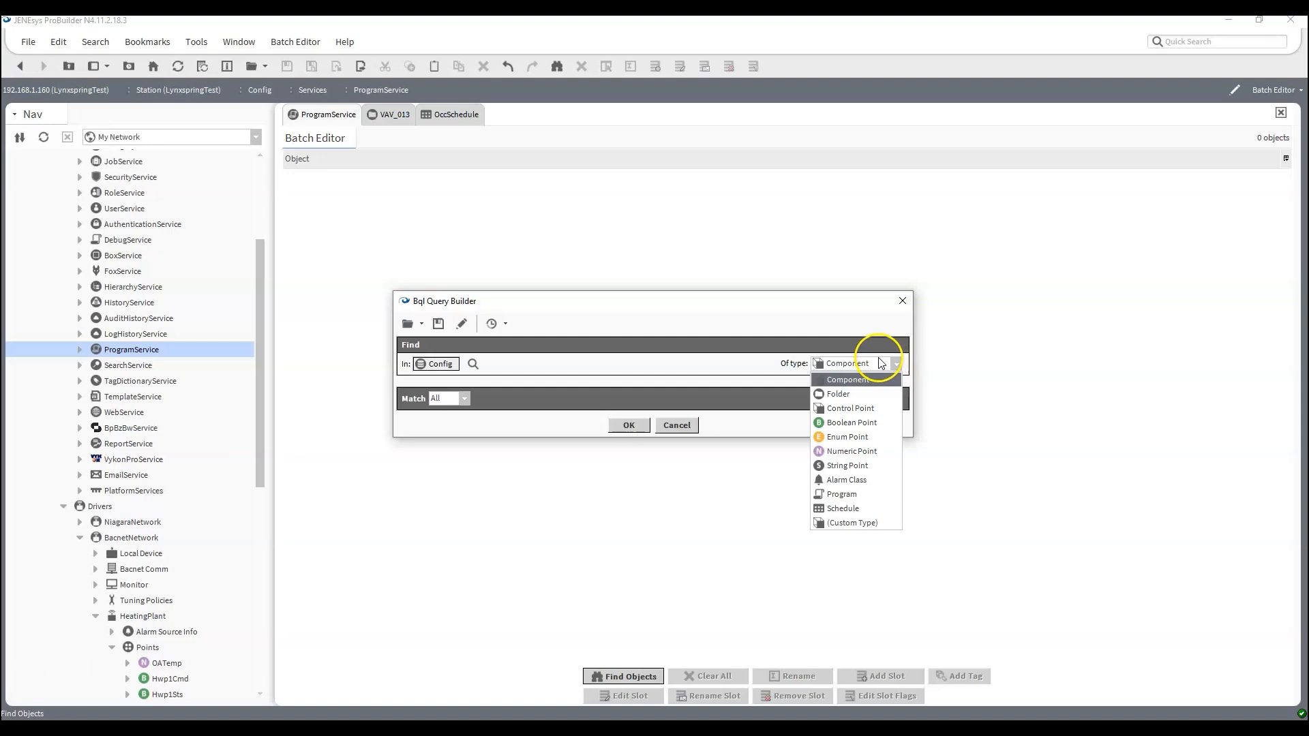
pyautogui.click(850, 523)
pyautogui.click(723, 365)
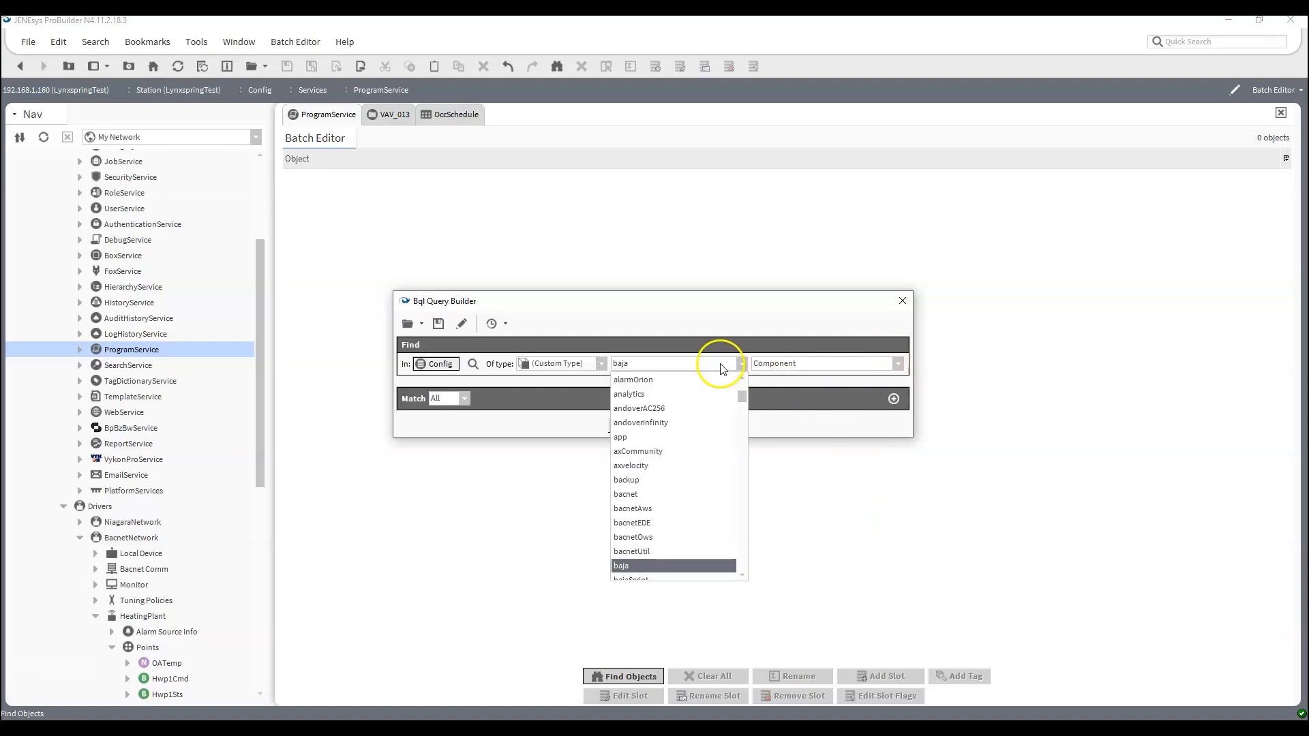
pyautogui.click(680, 493)
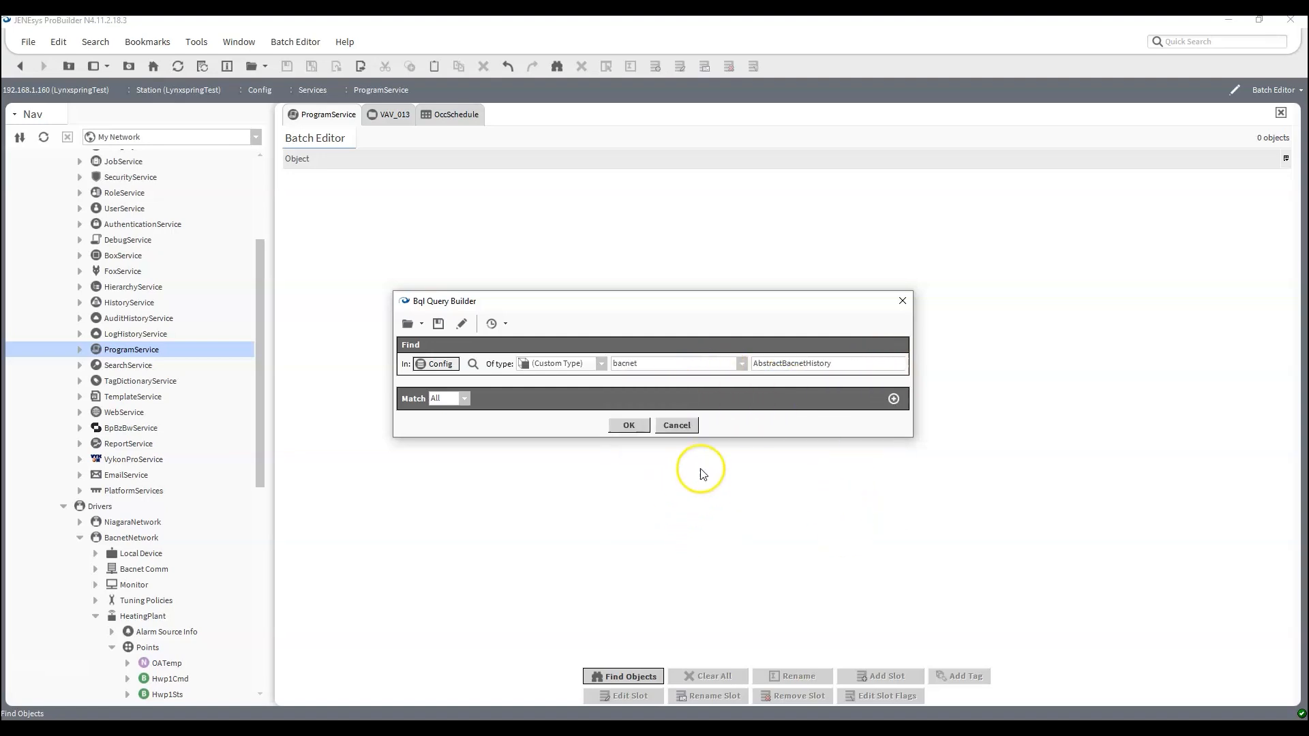
# Step: Choose BacnetProxyExt as the custom type and run the query to load the BACnet proxy extensions
pyautogui.click(792, 365)
pyautogui.scroll(-4, 826, 421)
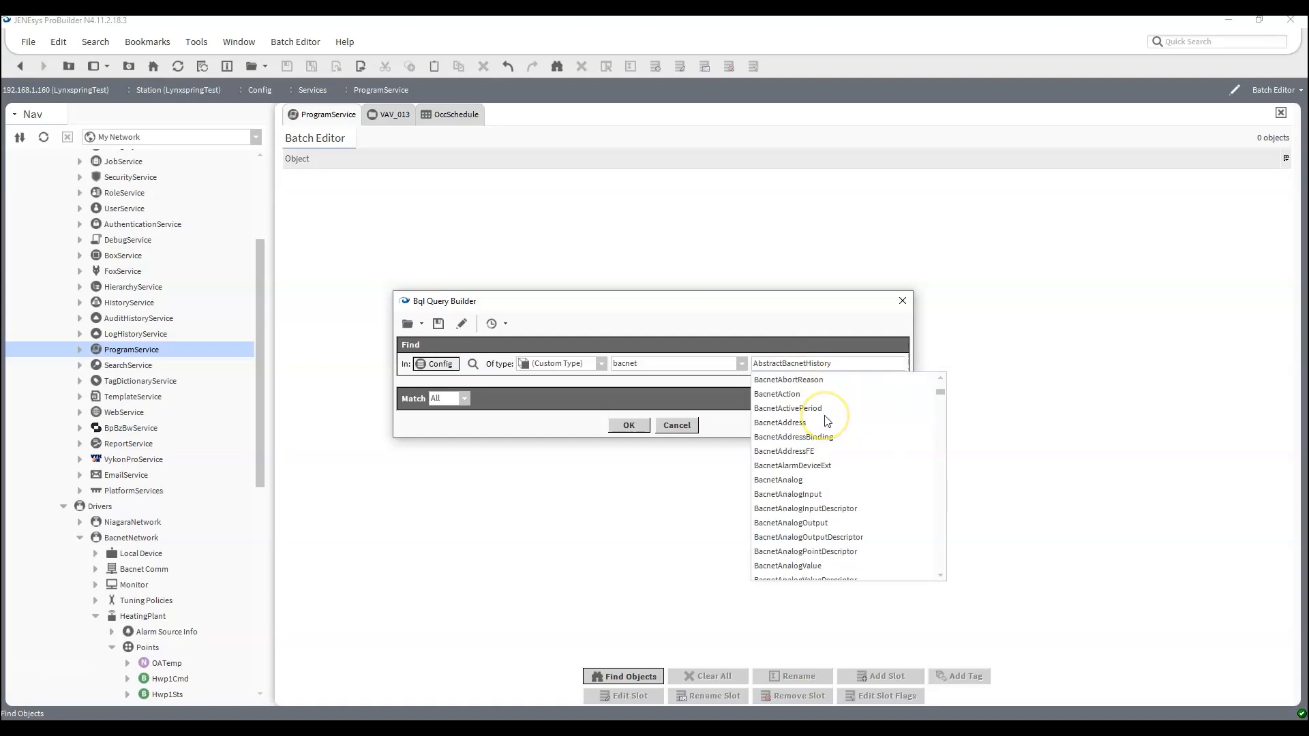
pyautogui.scroll(-6, 825, 420)
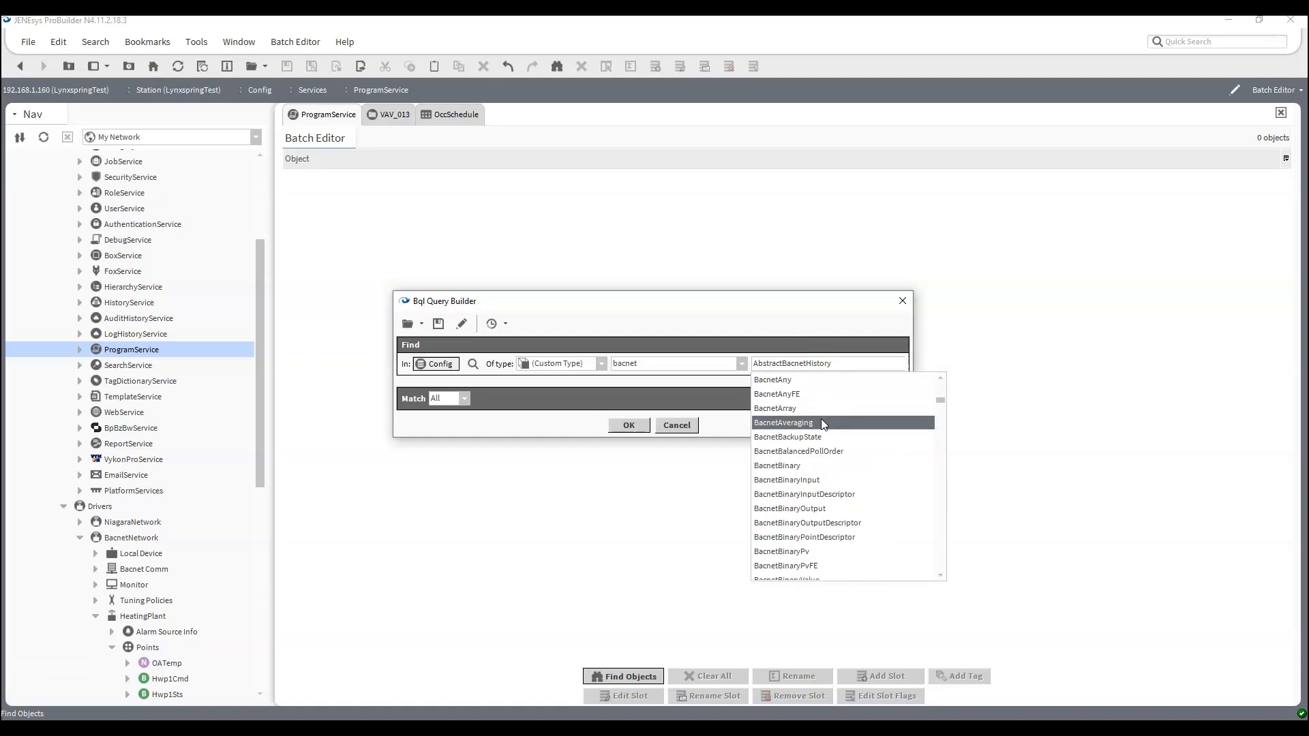
pyautogui.scroll(-8, 814, 426)
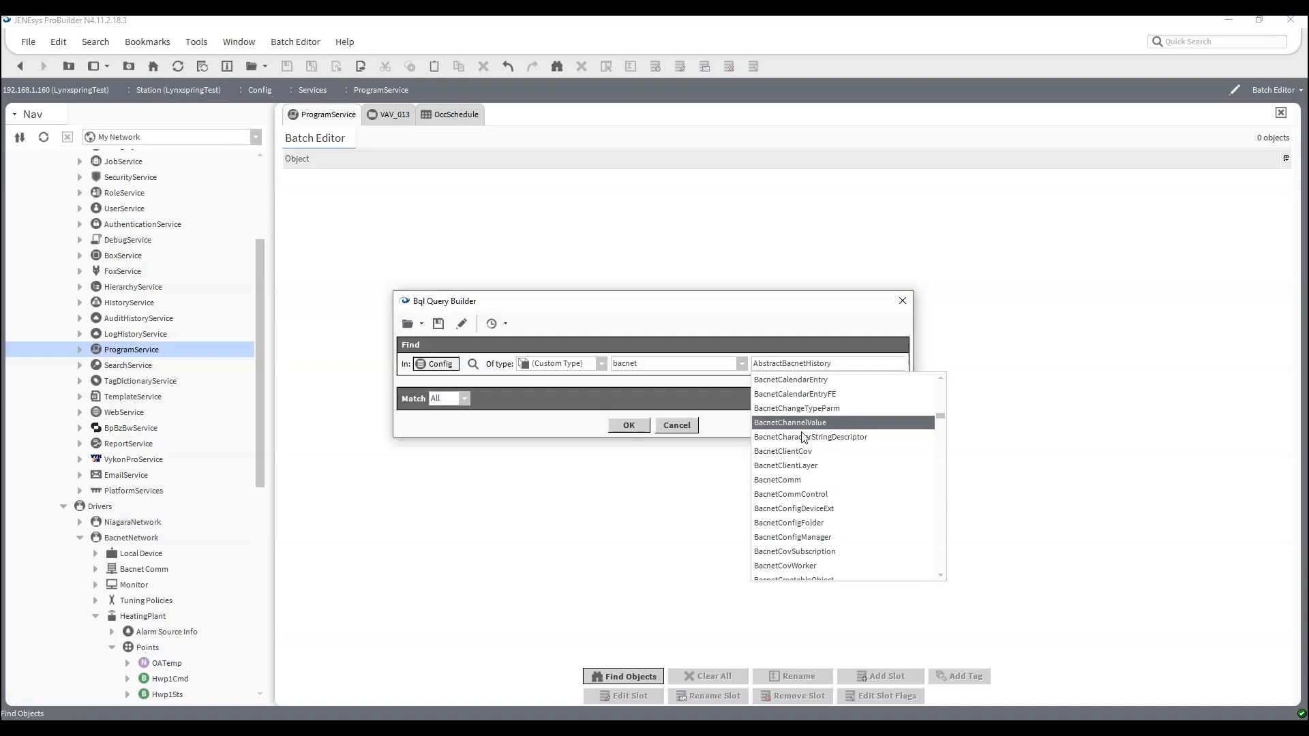
pyautogui.scroll(-10, 804, 441)
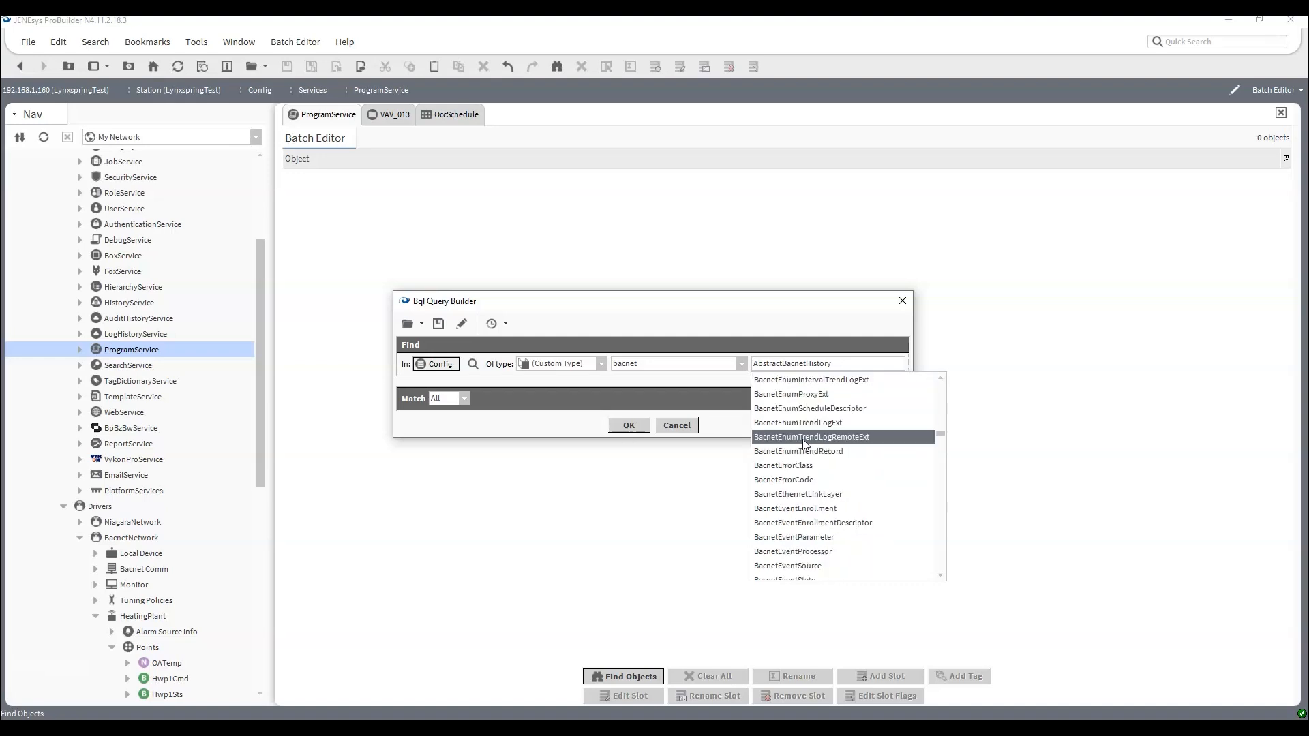
pyautogui.scroll(-10, 804, 441)
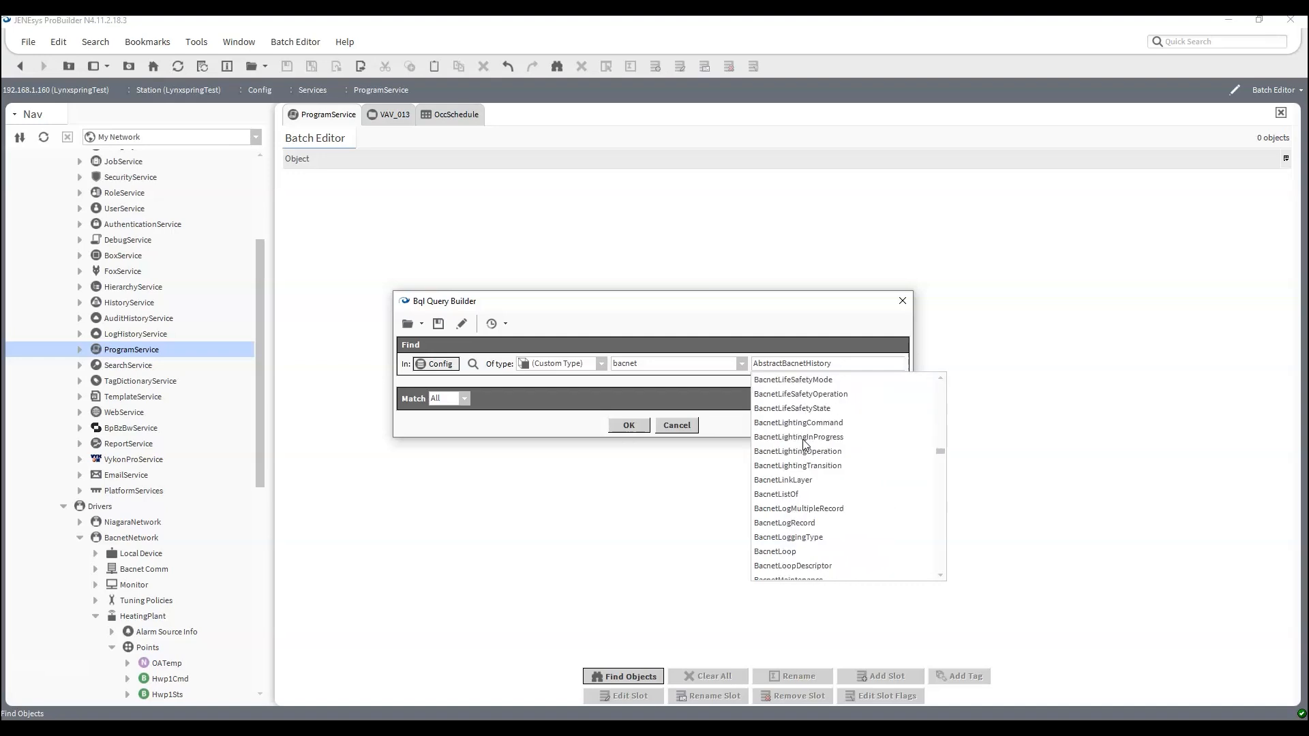
pyautogui.scroll(-10, 804, 443)
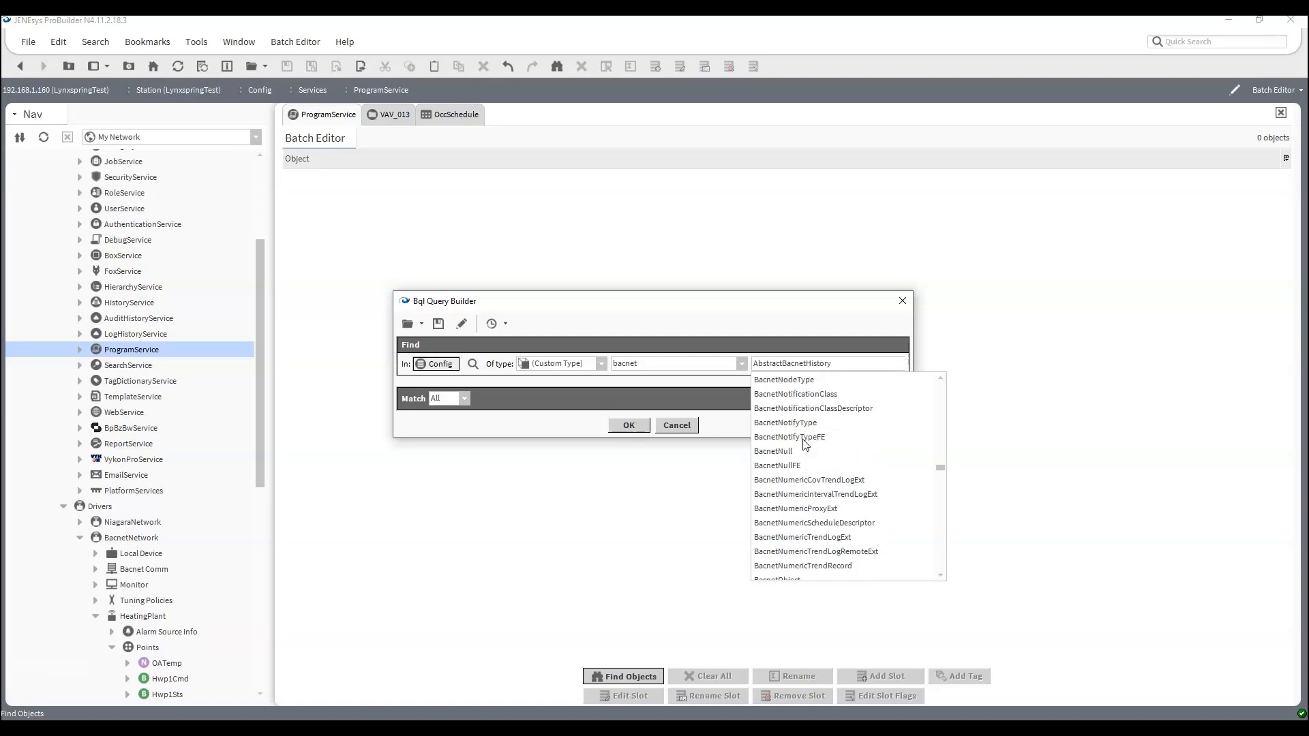
pyautogui.scroll(-10, 804, 444)
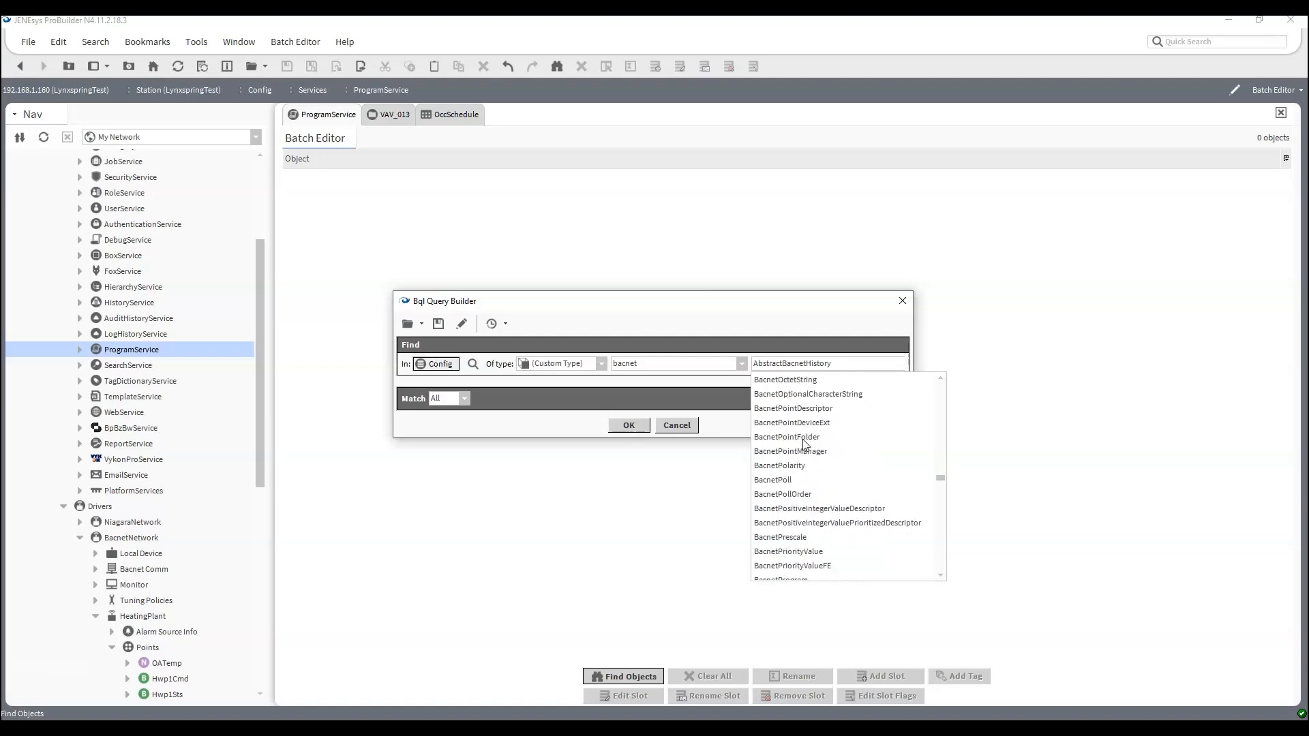
pyautogui.scroll(-2, 805, 444)
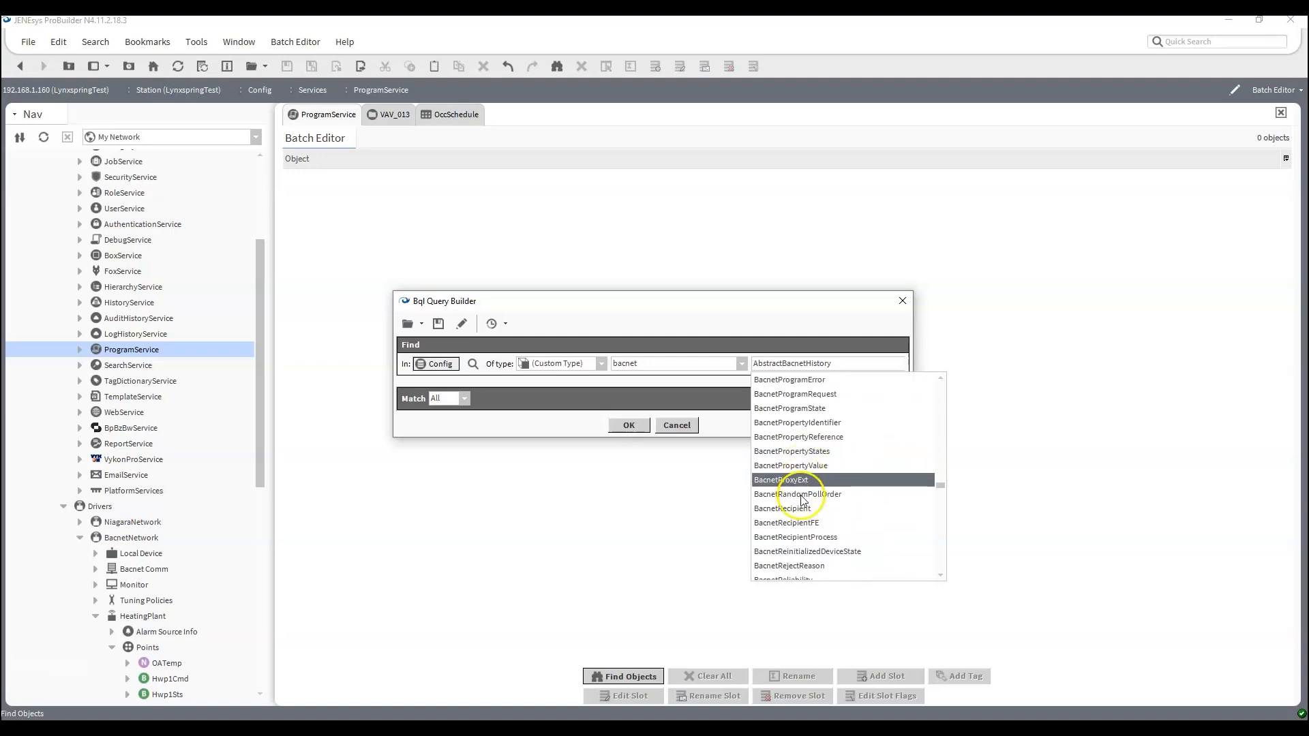
pyautogui.click(795, 481)
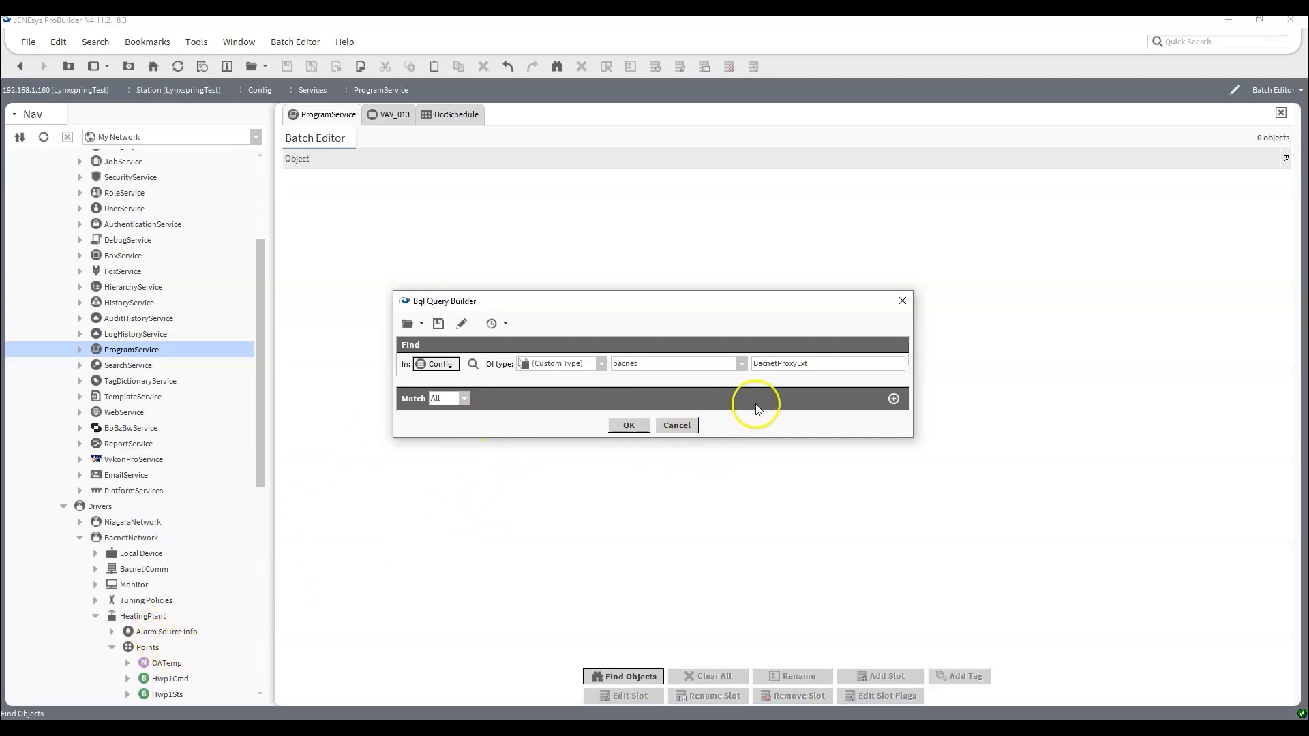
pyautogui.click(625, 427)
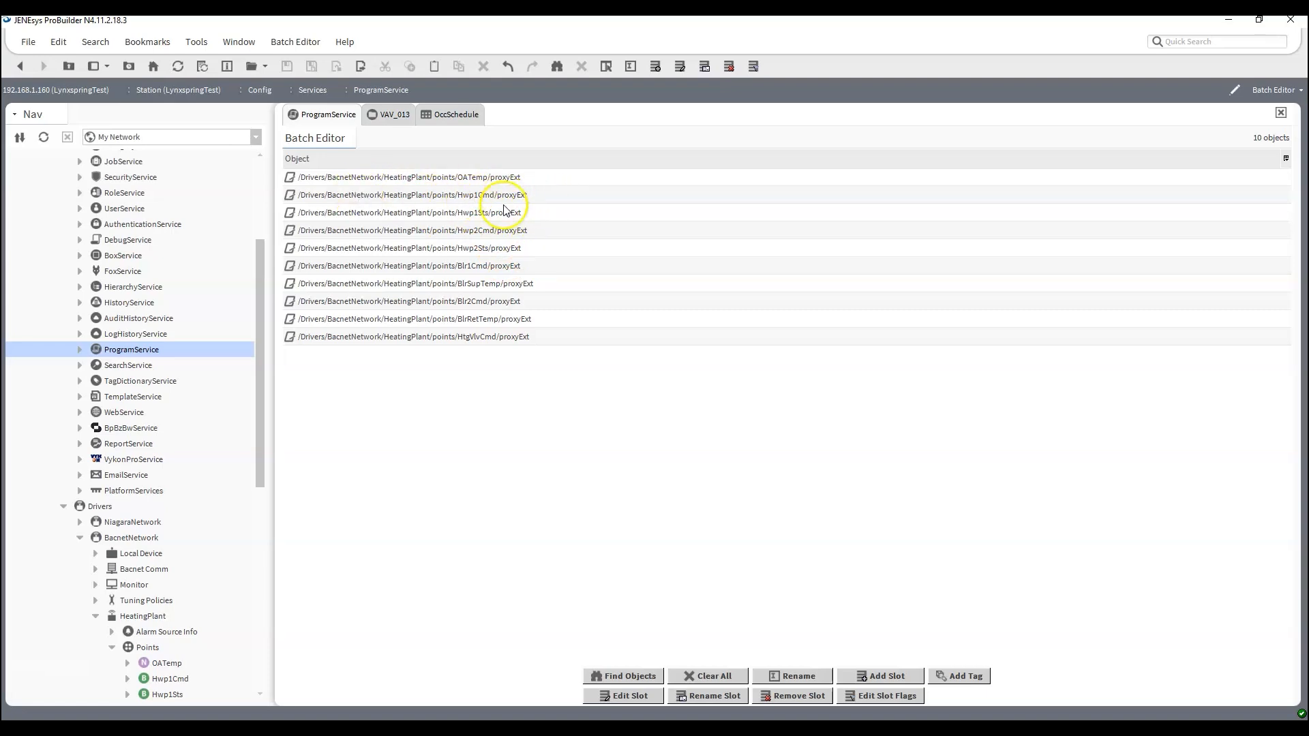
# Step: Clear the object list and query BacnetProxyExt objects again with the match condition parent.name = Hwp1Cmd
pyautogui.click(709, 676)
pyautogui.click(625, 676)
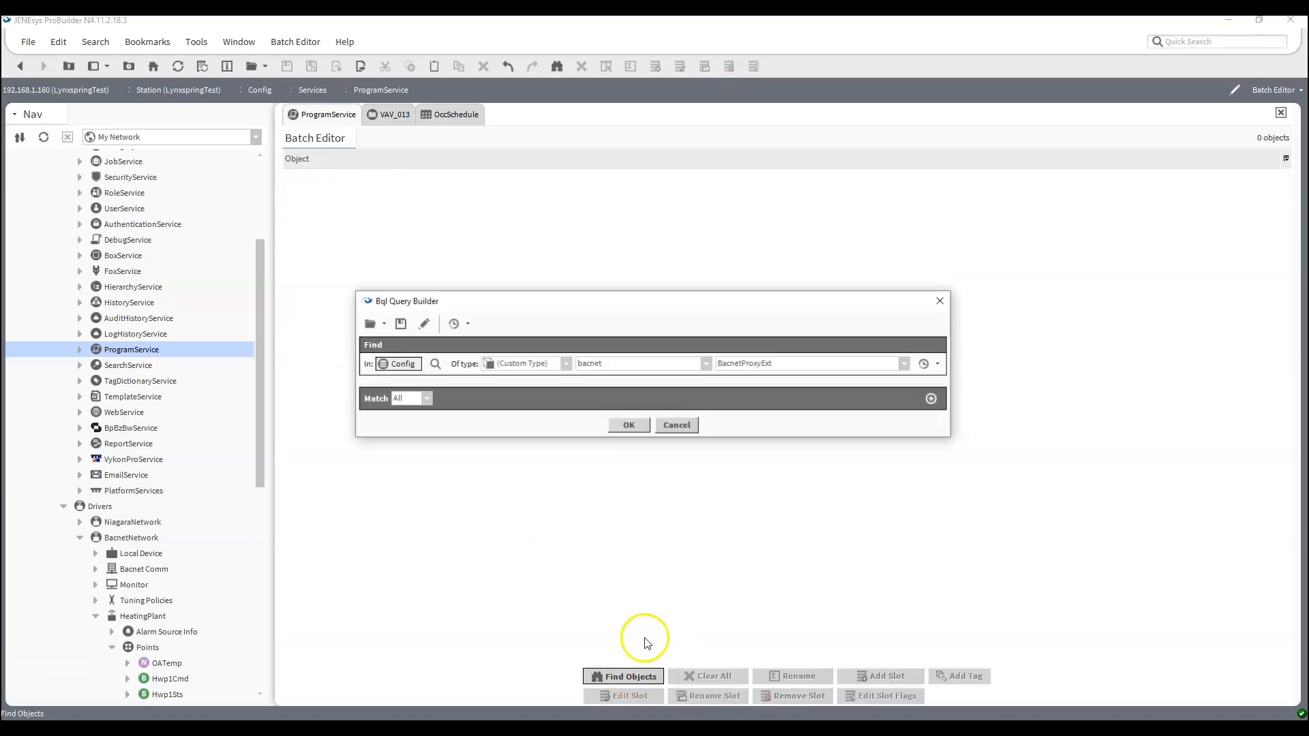
pyautogui.click(931, 398)
pyautogui.write('parent.name')
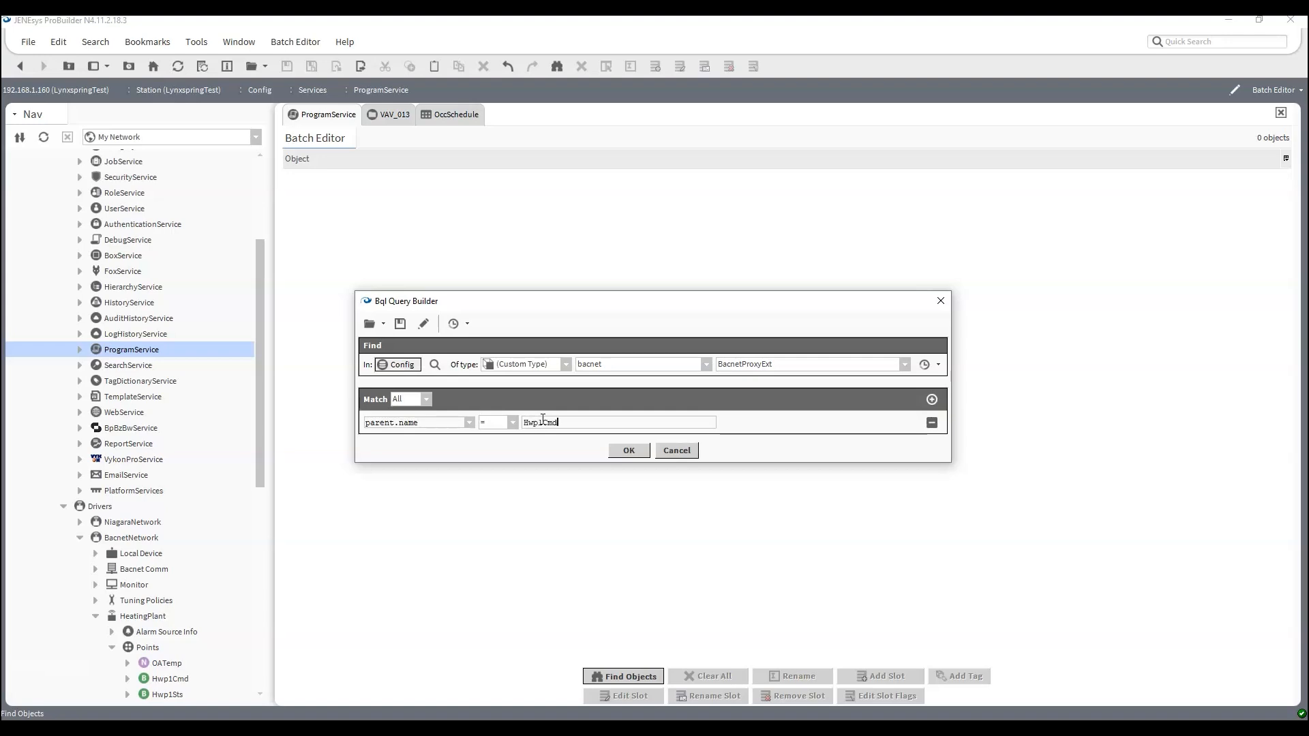
pyautogui.press('Return')
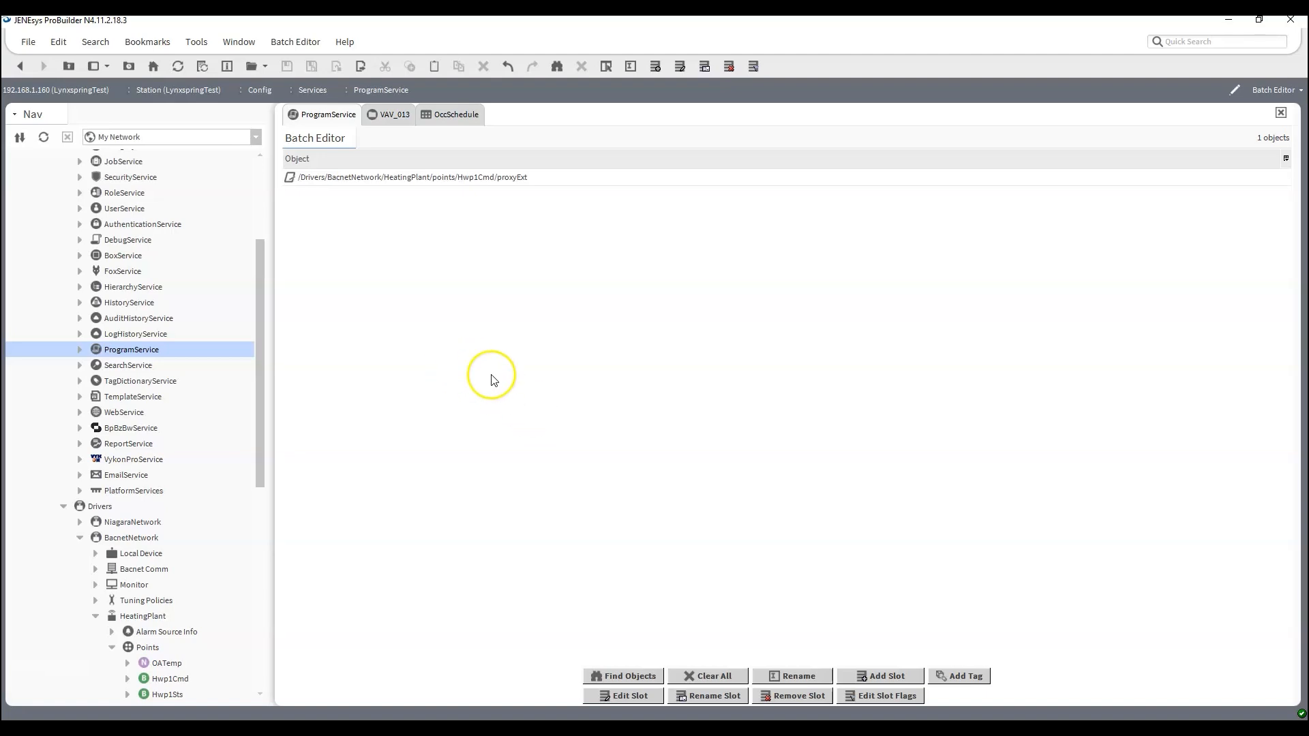
# Step: Check the new value choices for the tuningPolicyName slot of the Hwp1Cmd proxyExt, then cancel without applying a change
pyautogui.click(503, 178)
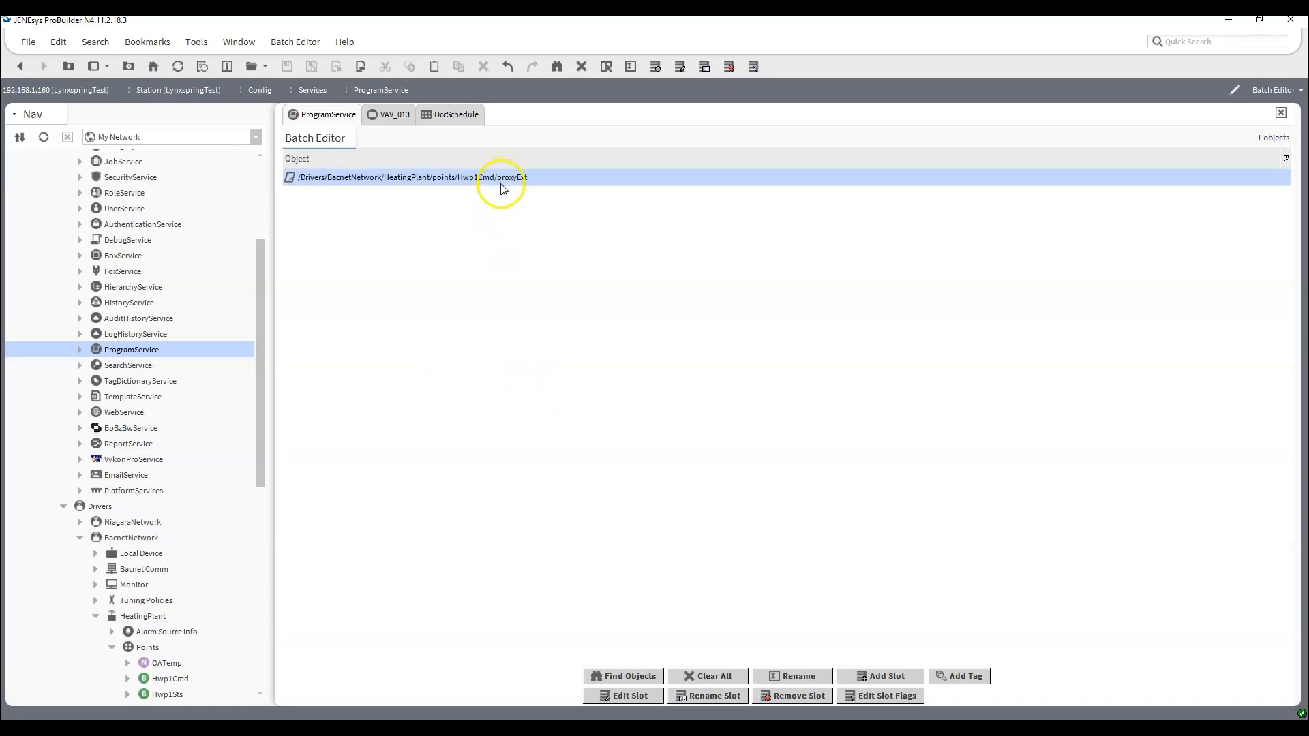
pyautogui.click(626, 696)
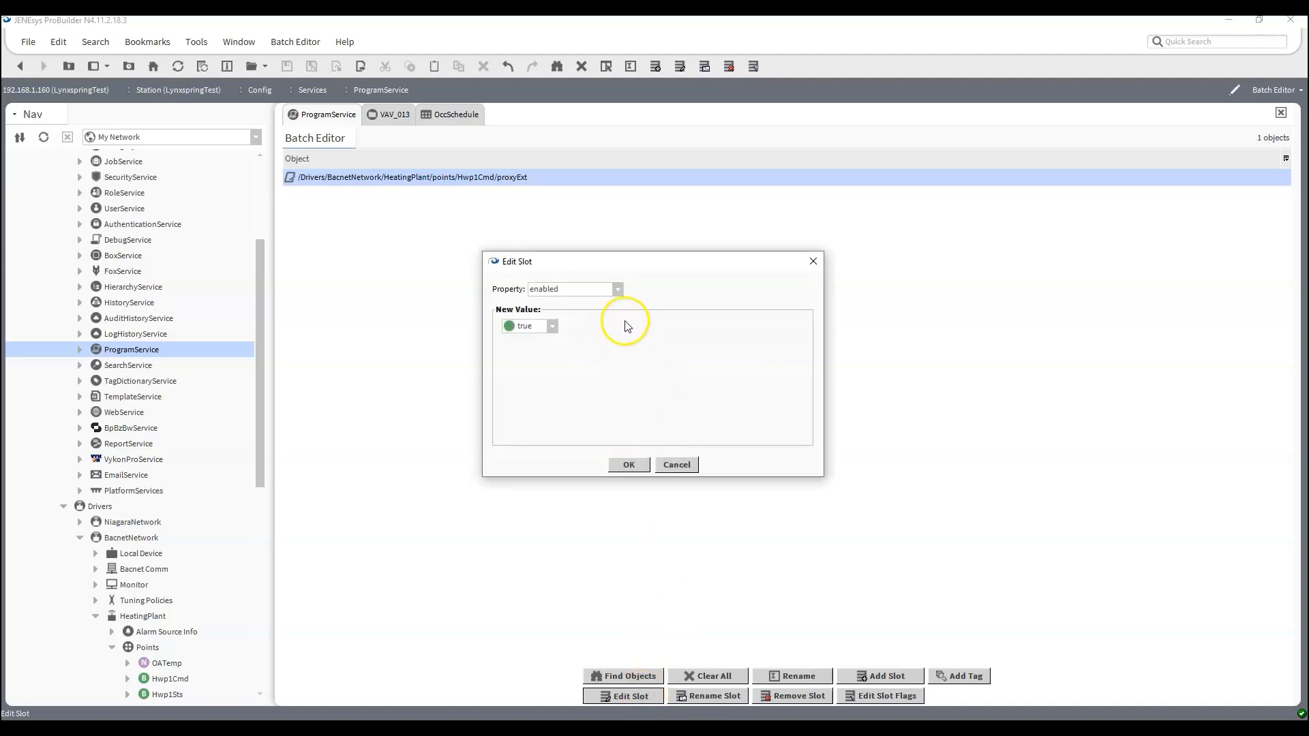
pyautogui.click(618, 289)
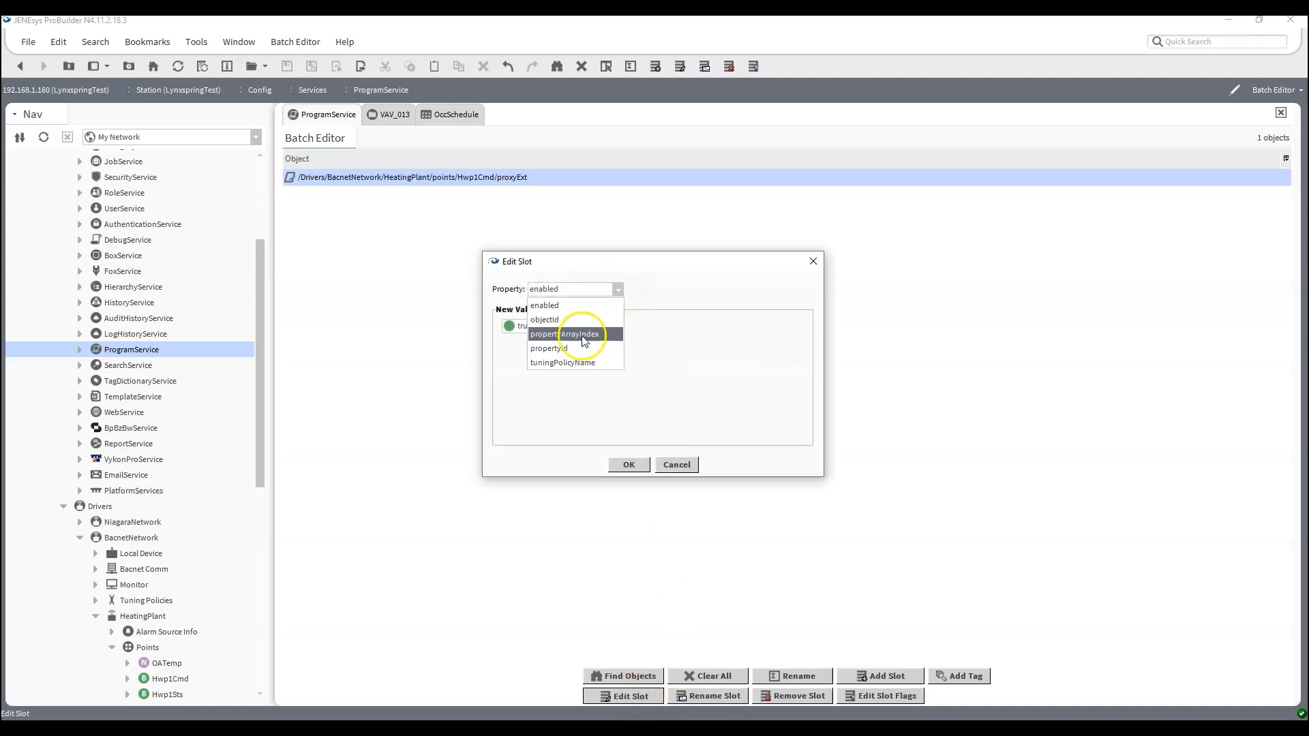
pyautogui.click(571, 362)
pyautogui.click(606, 326)
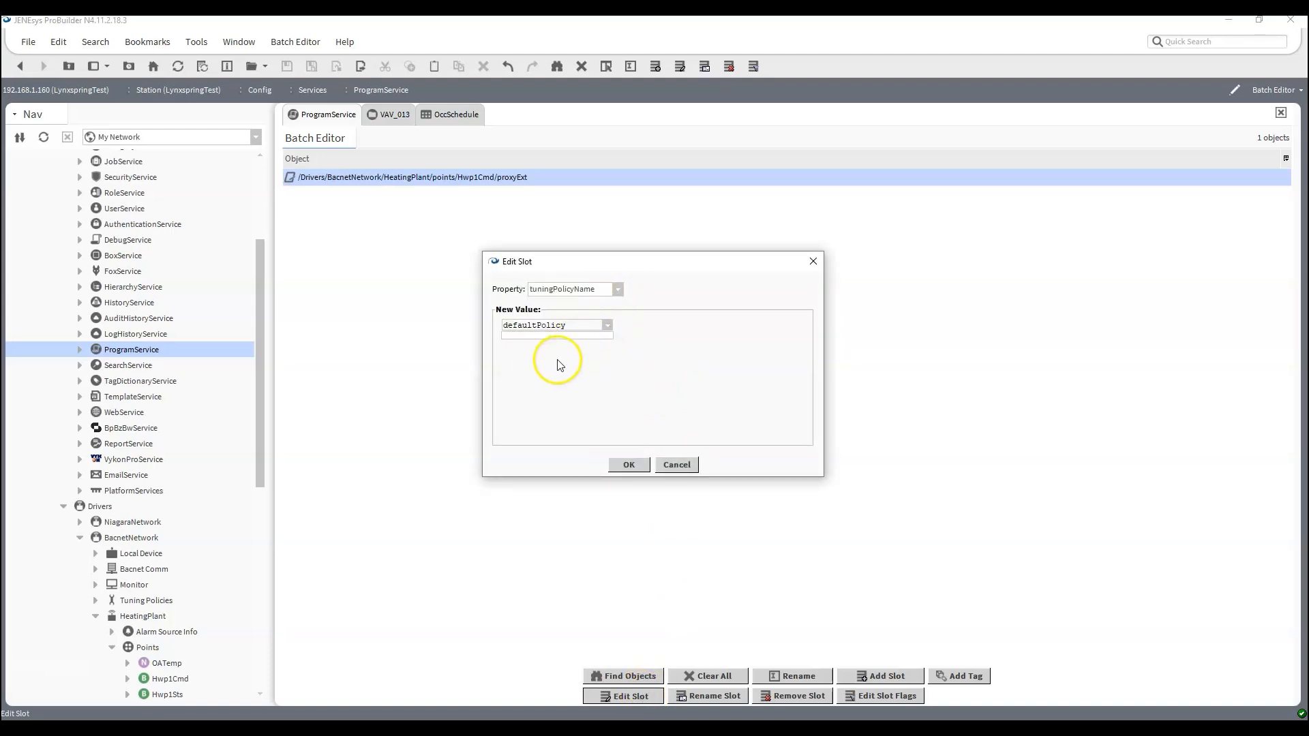
pyautogui.click(604, 324)
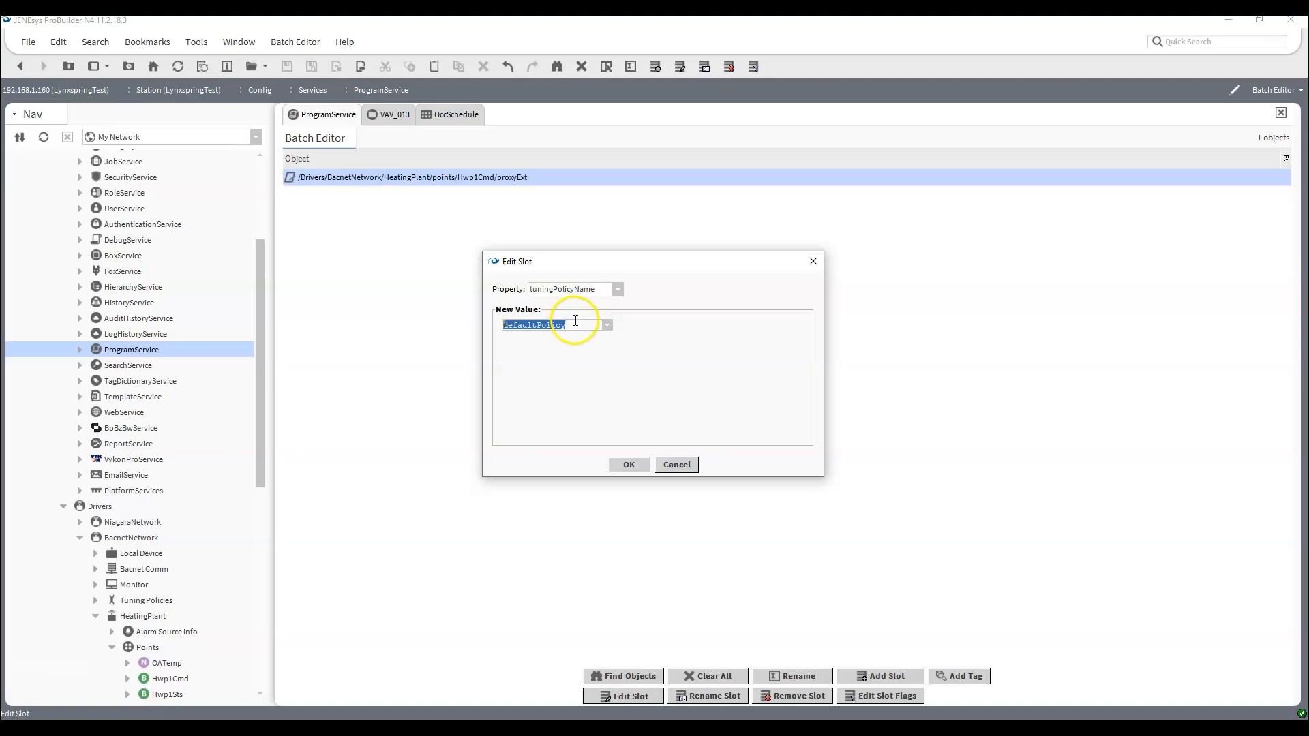
pyautogui.click(683, 465)
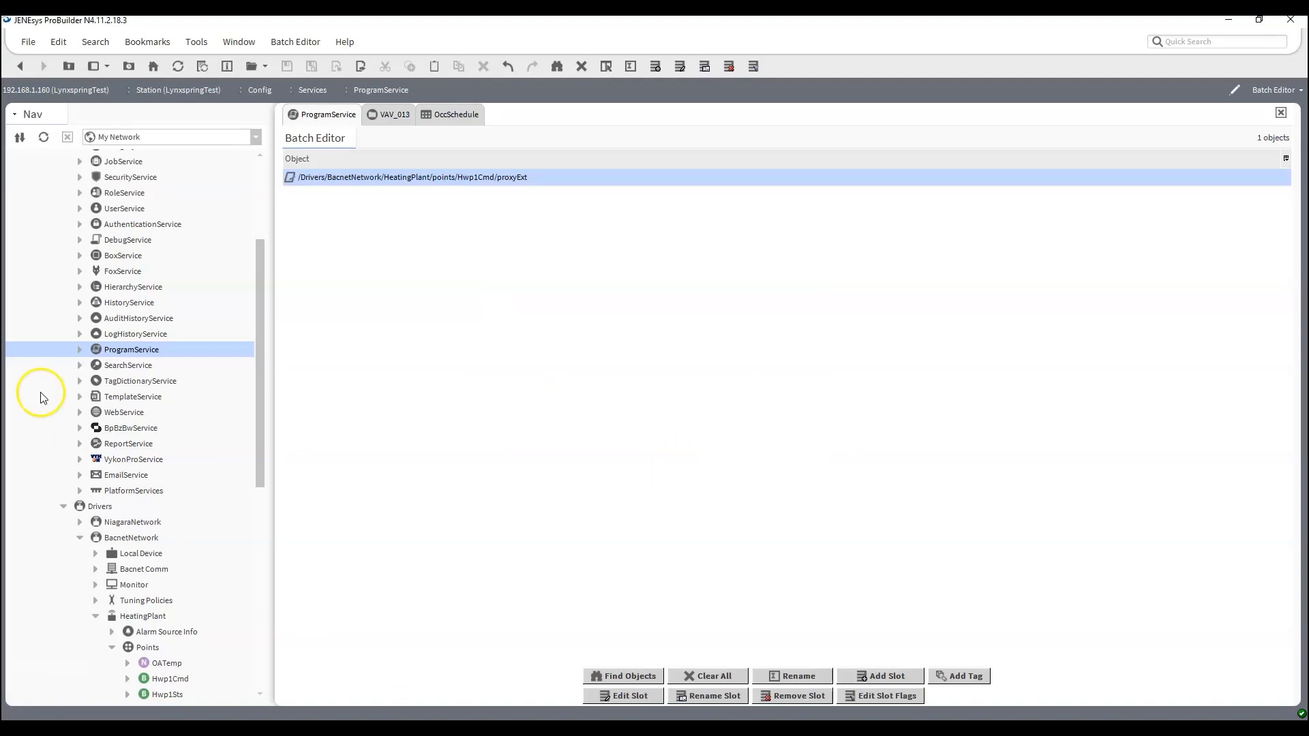